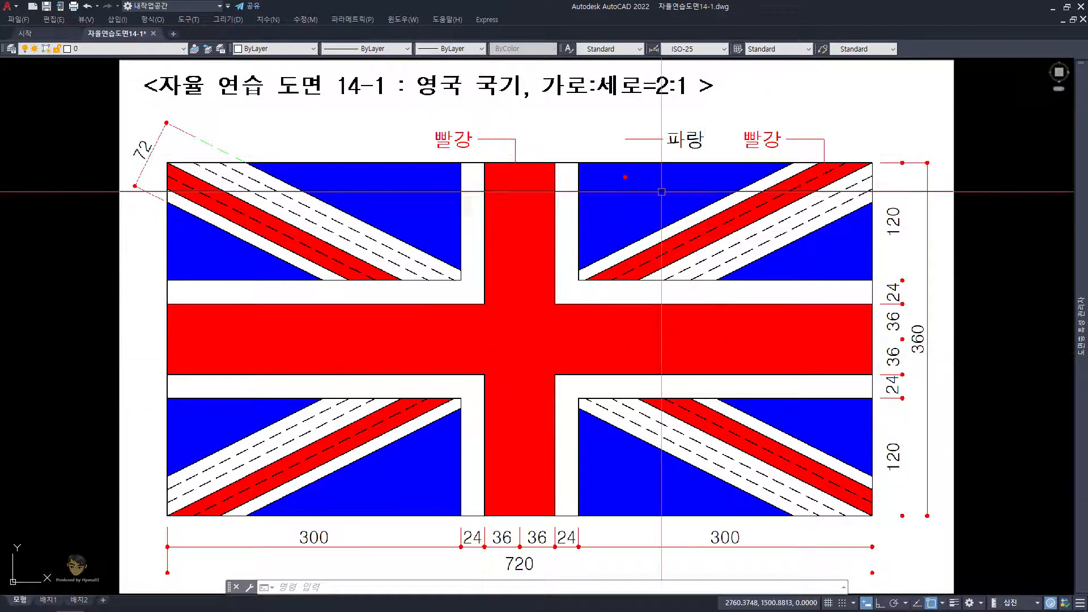
left_click(790, 482)
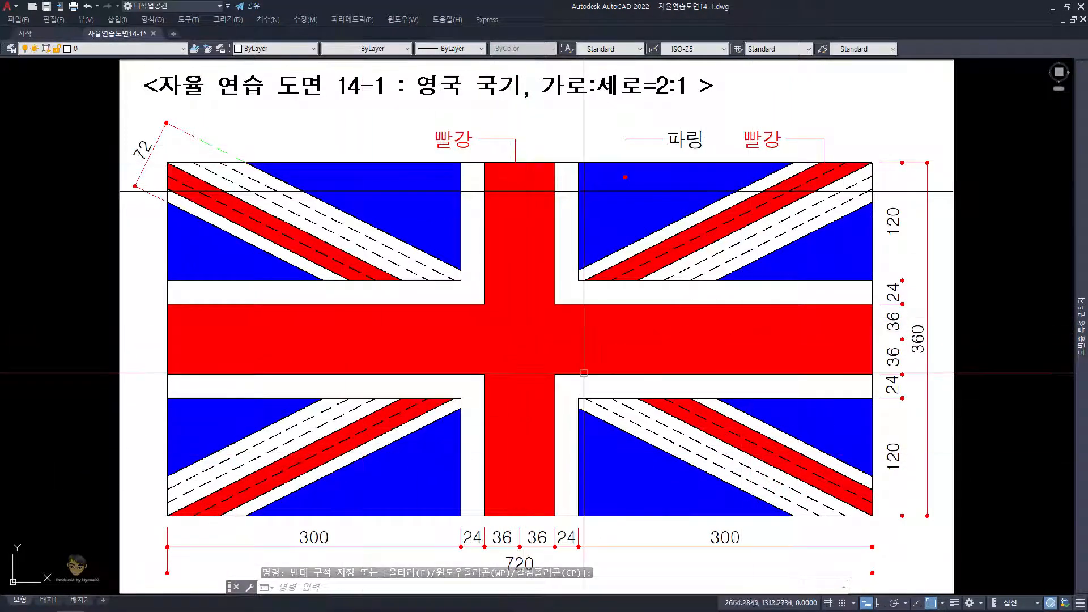
key("Escape")
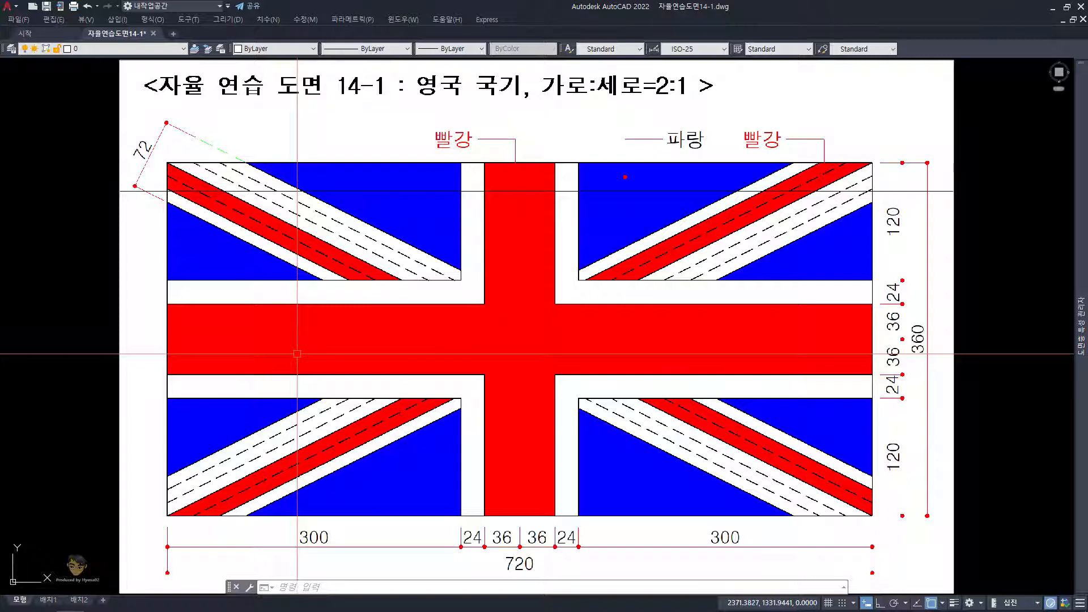
Step: Switch to the browser to view the UK countries' flags and Northern Ireland flag images, check the Taegukgi drawing 14-2, and return to AutoCAD
left_click(43, 601)
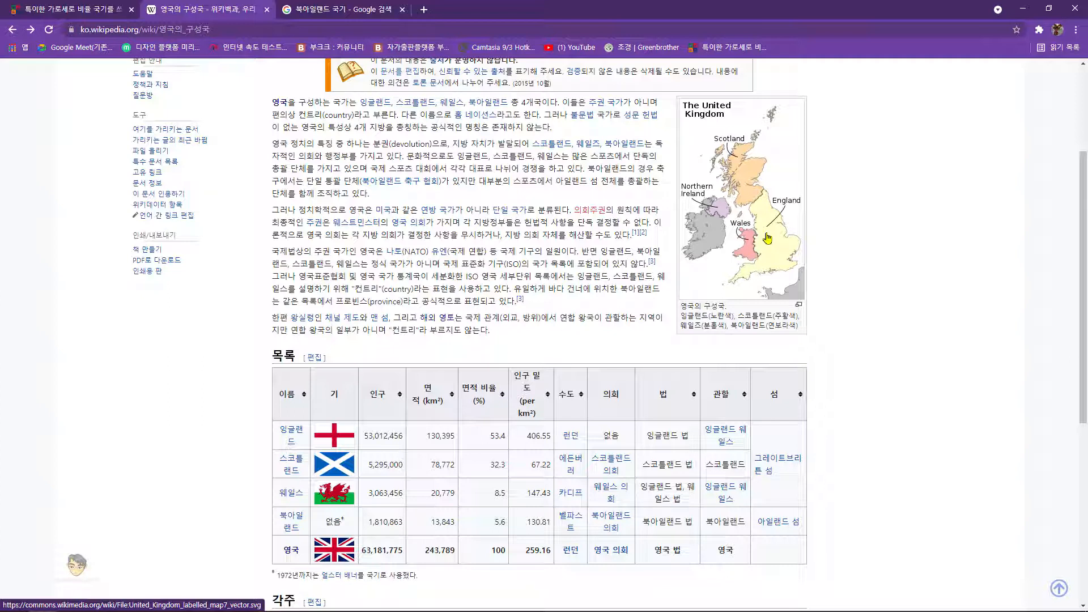
left_click(285, 7)
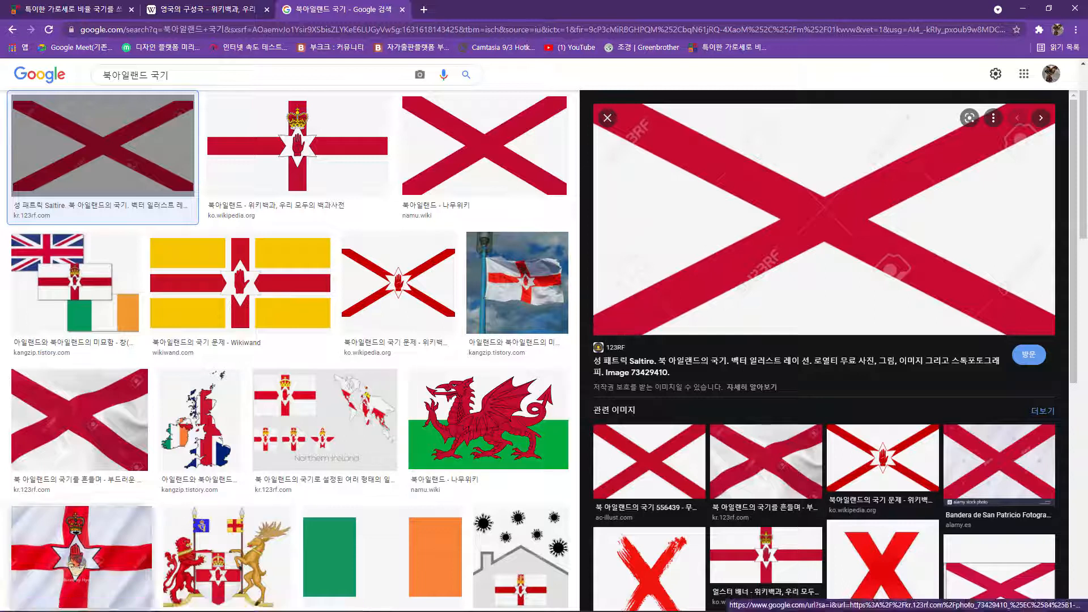
left_click(104, 602)
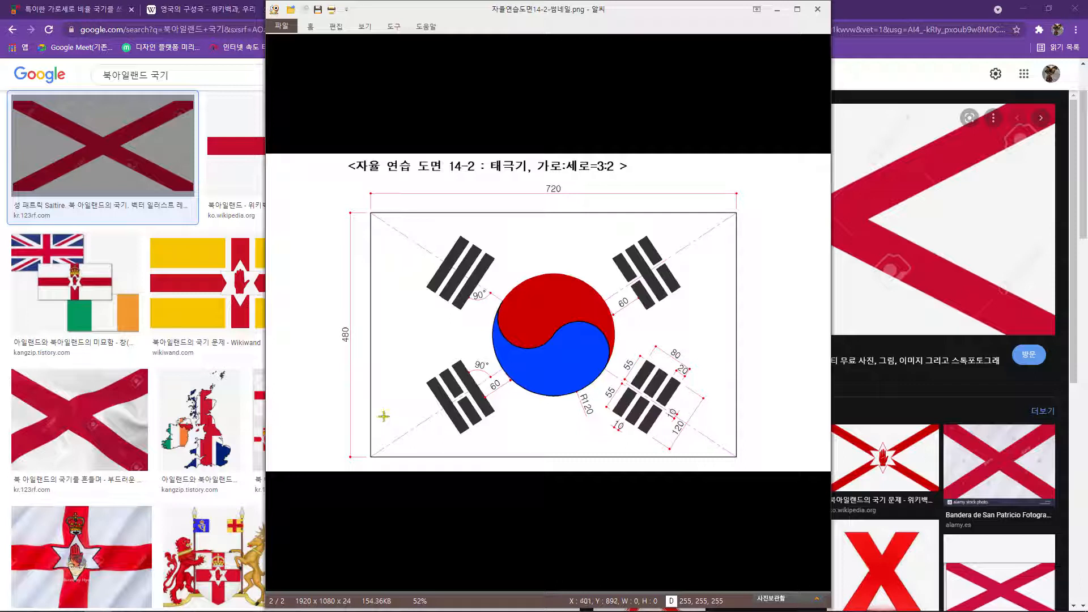
mouse_move(77, 607)
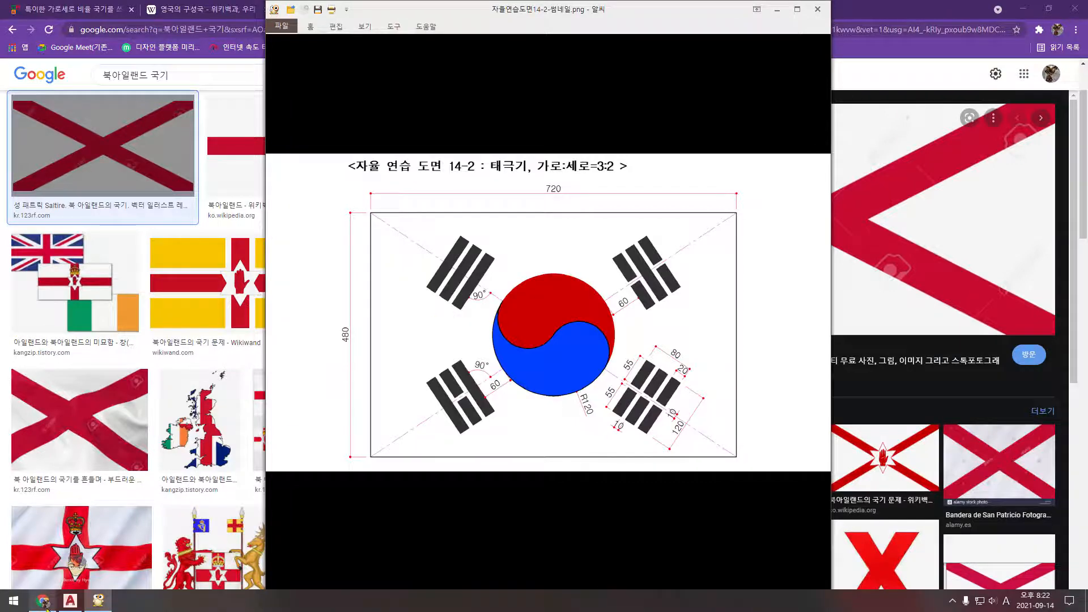
left_click(70, 601)
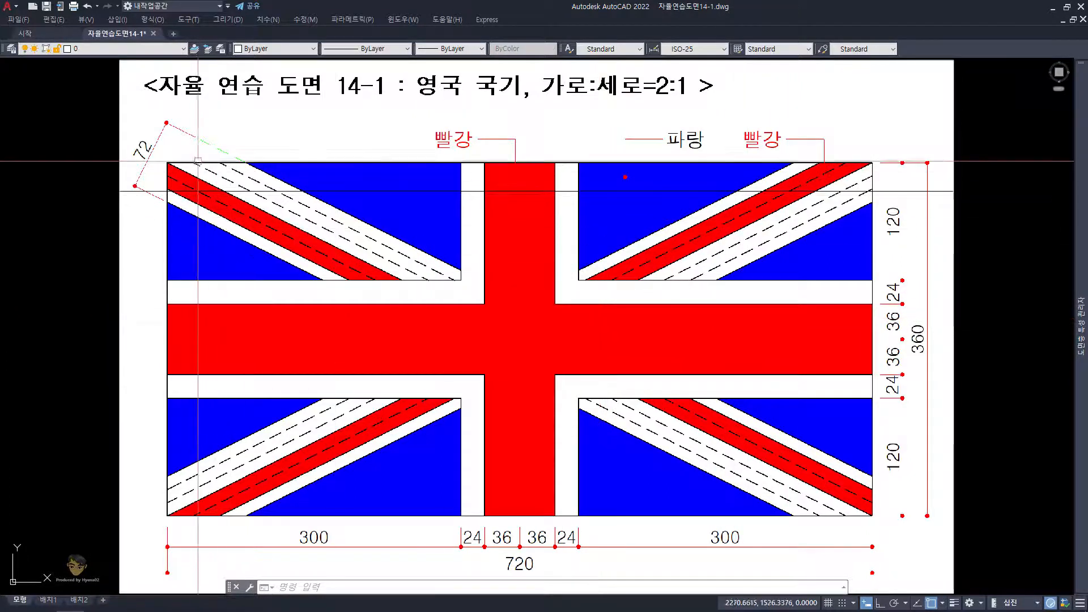
Step: Examine the diagonal stripes and their end points against the white cross edges in the reference Union Jack drawing
left_click(181, 151)
left_click(438, 271)
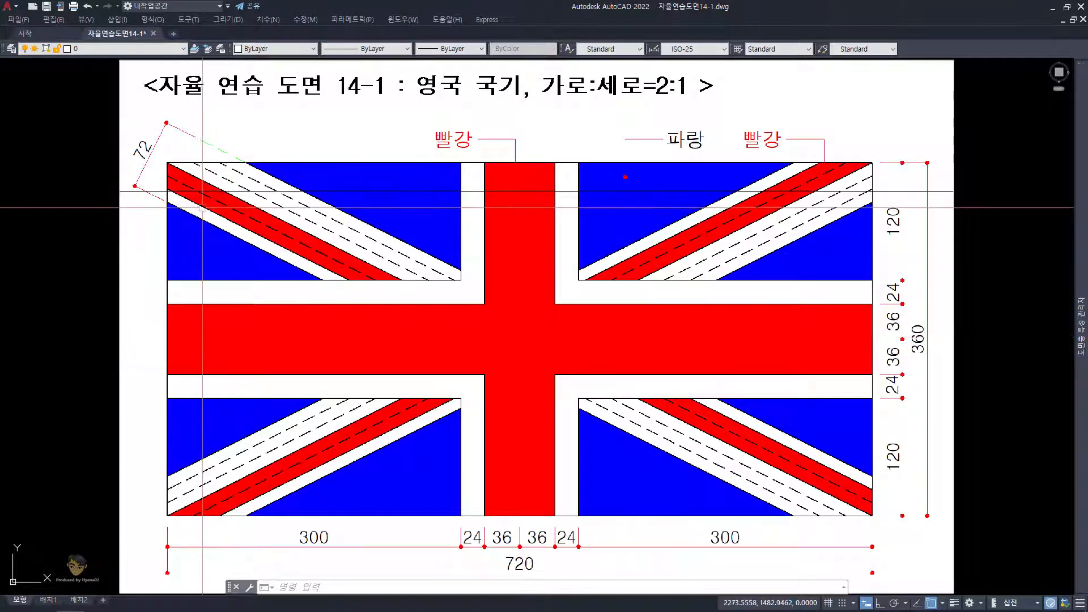
left_click(315, 281)
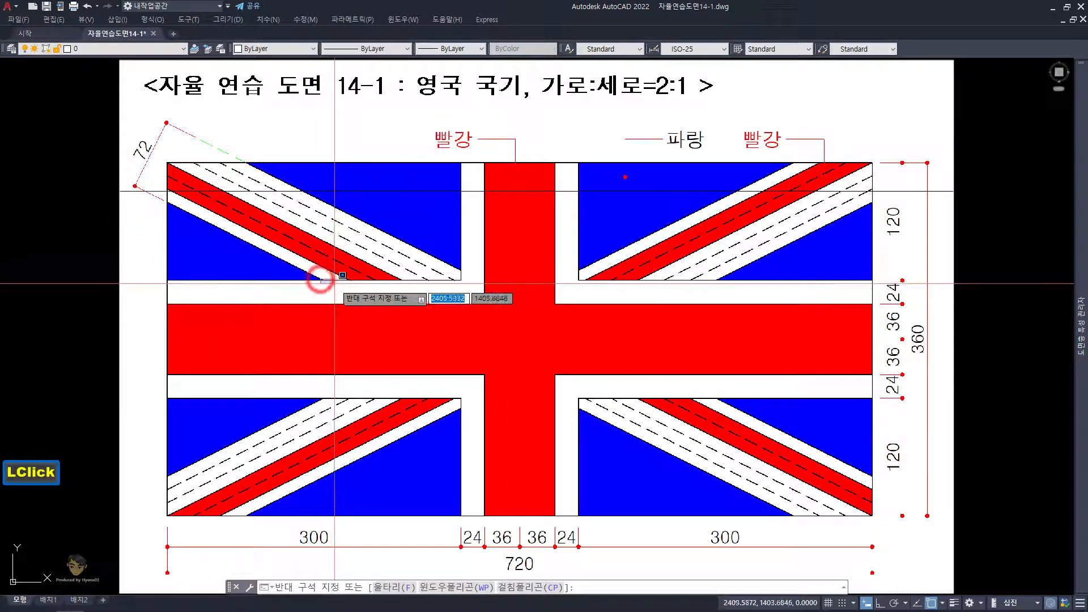
left_click(344, 287)
left_click(243, 165)
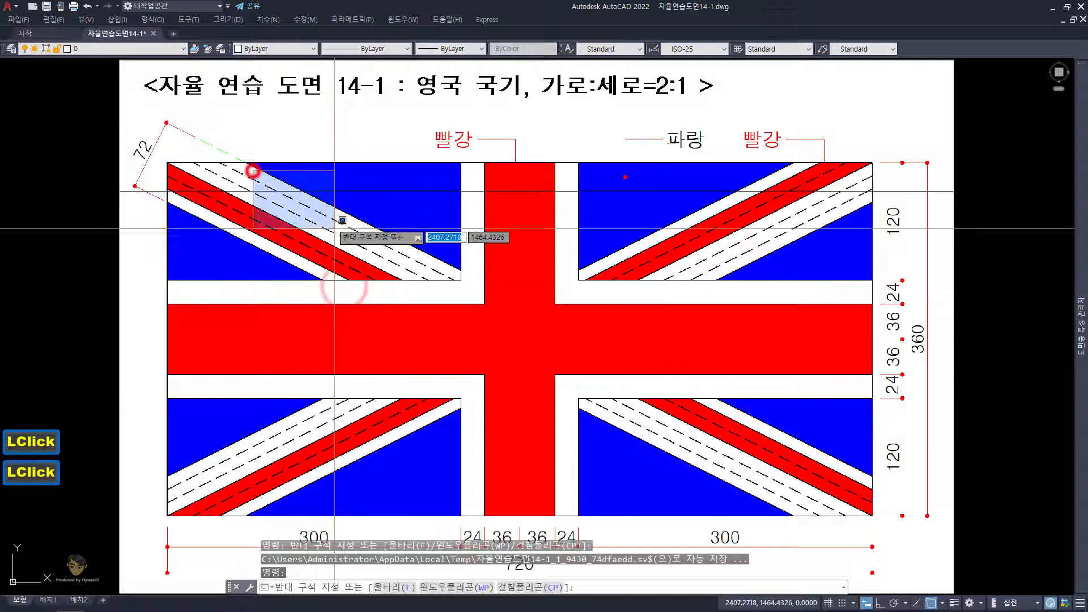
left_click(366, 281)
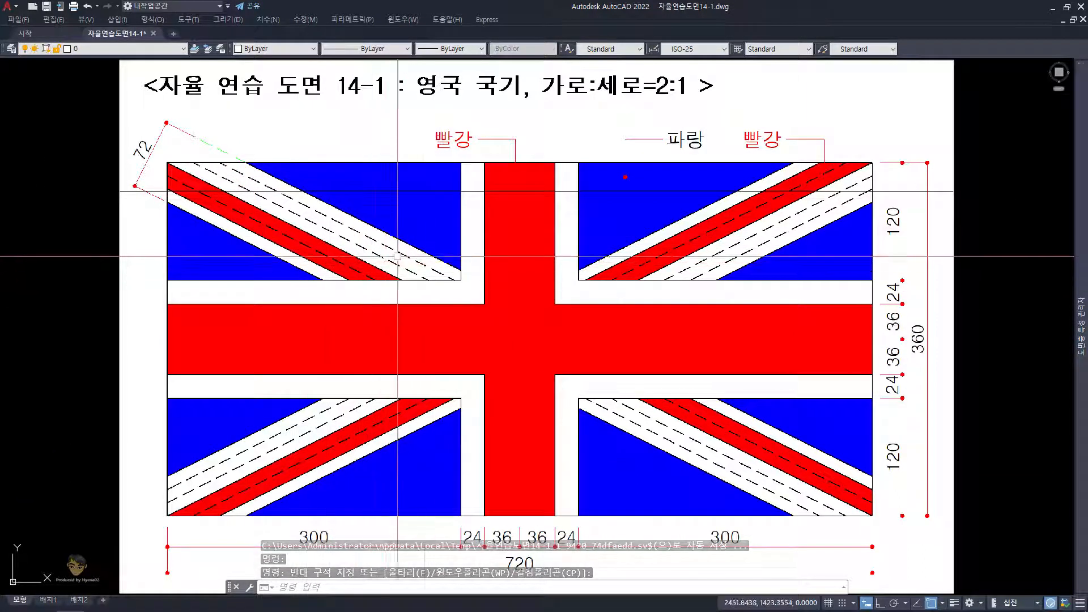
left_click(317, 282)
left_click(347, 289)
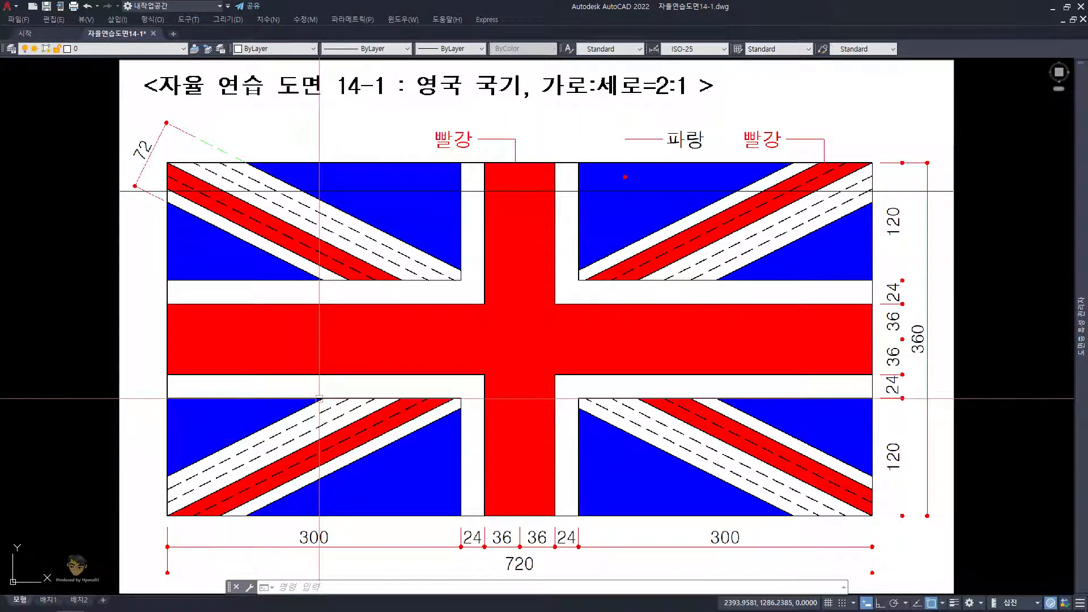
left_click(395, 392)
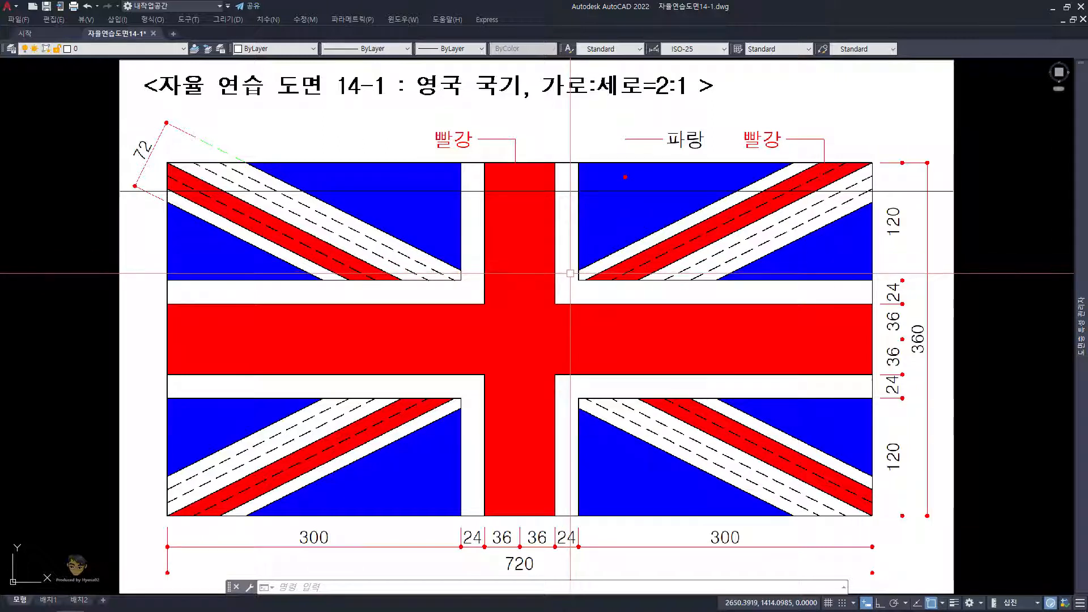
Step: Draw a 720 by 360 rectangle beside the reference flag as the outline of the new flag
scroll(570, 273, "down", 2)
middle_click_drag(610, 335, 496, 332)
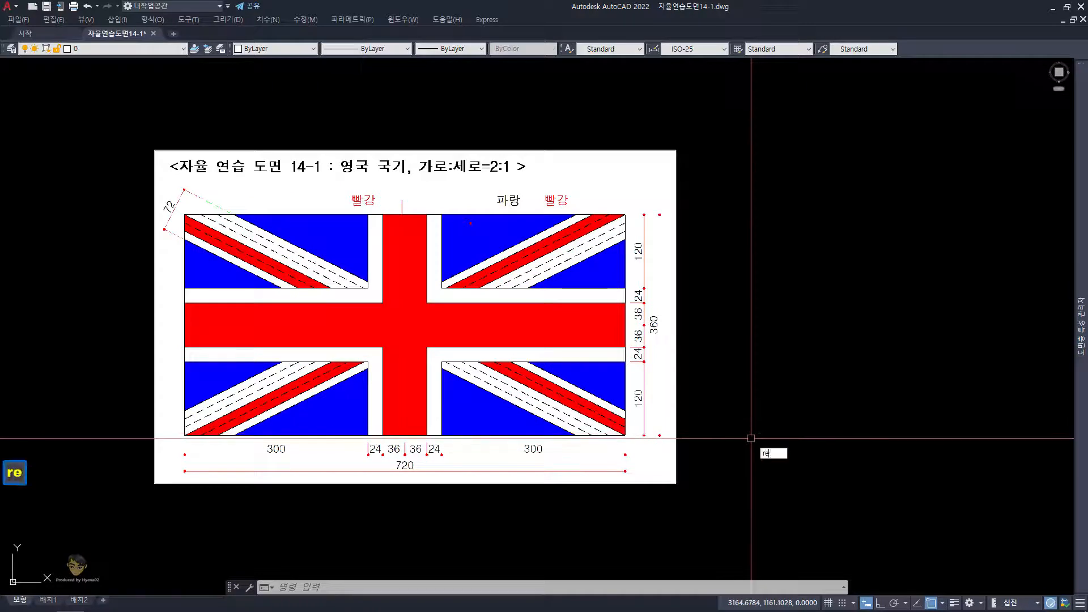
type("rec")
key("space")
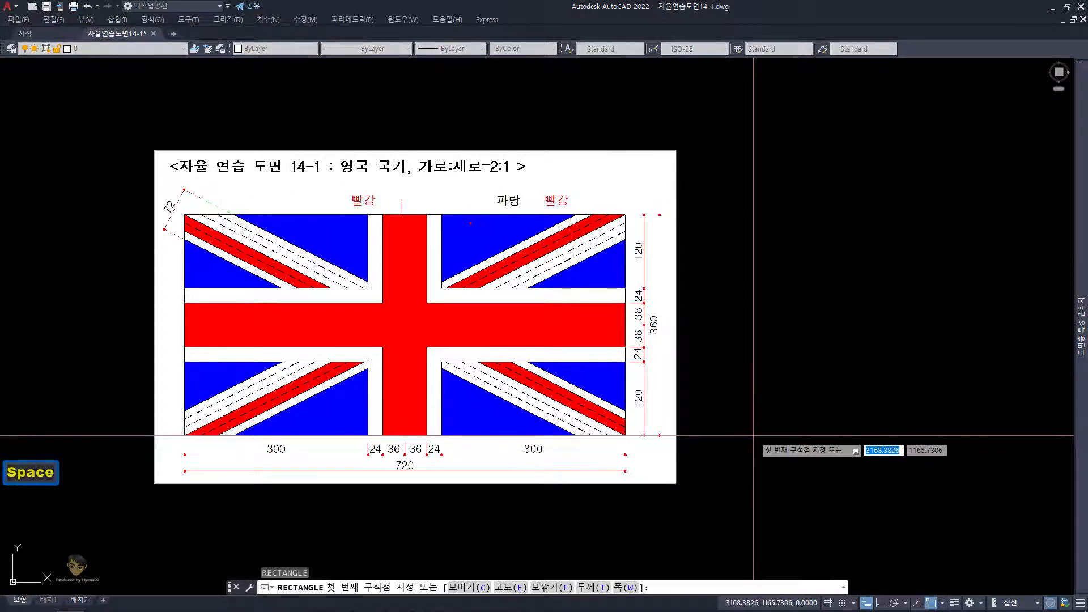
left_click(709, 436)
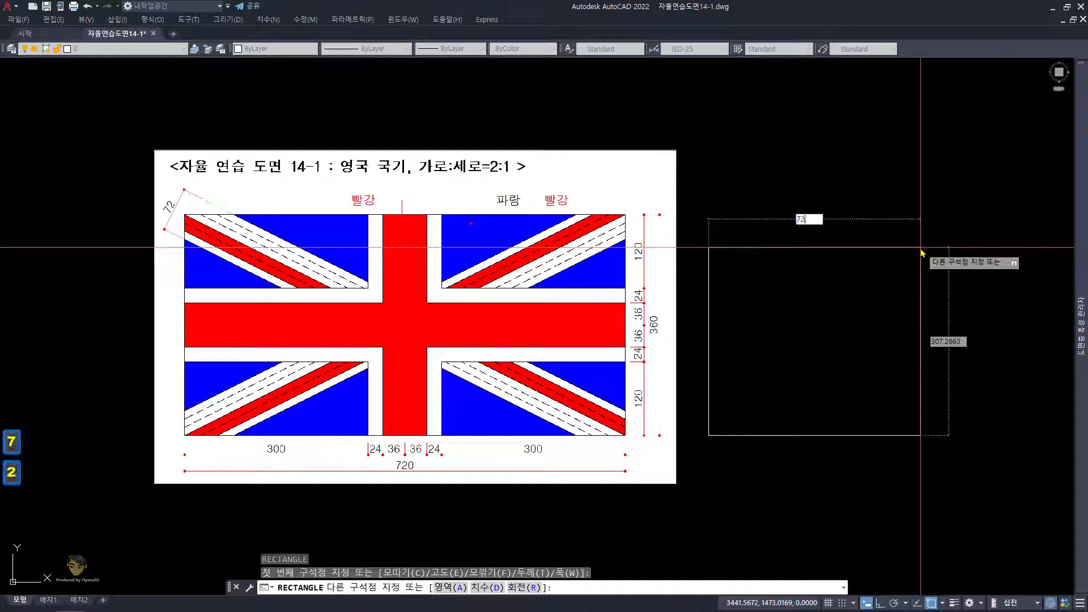
type("720")
key("Tab")
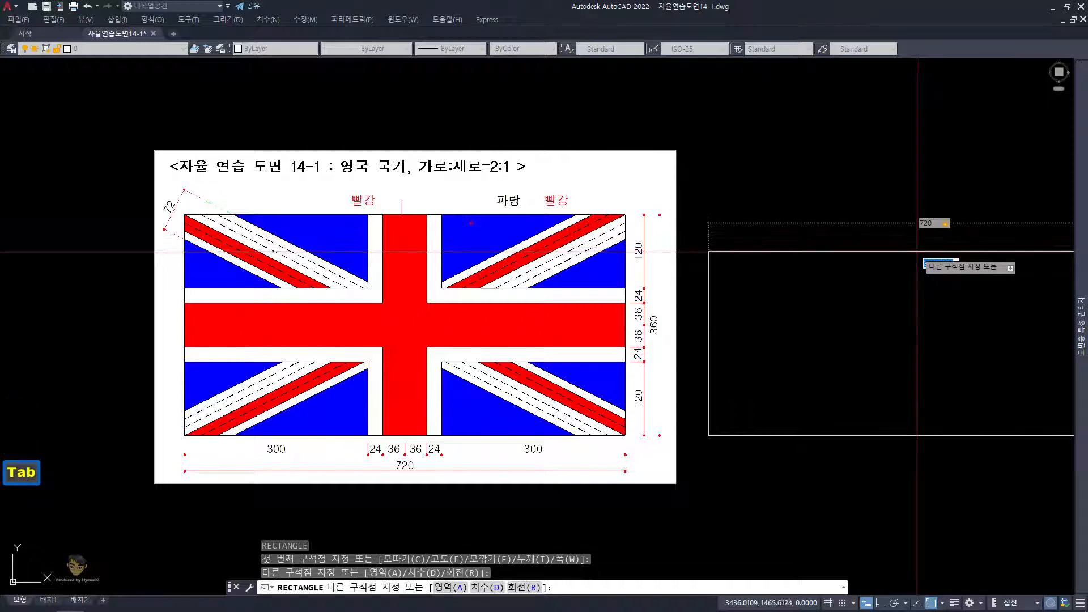
key("Return")
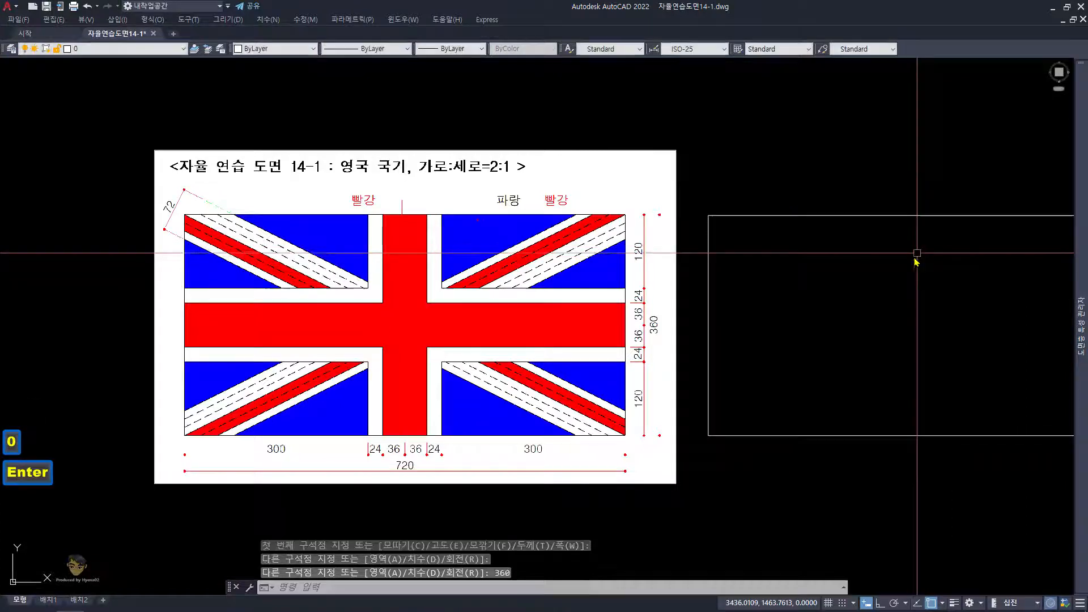
middle_click_drag(871, 348, 738, 335)
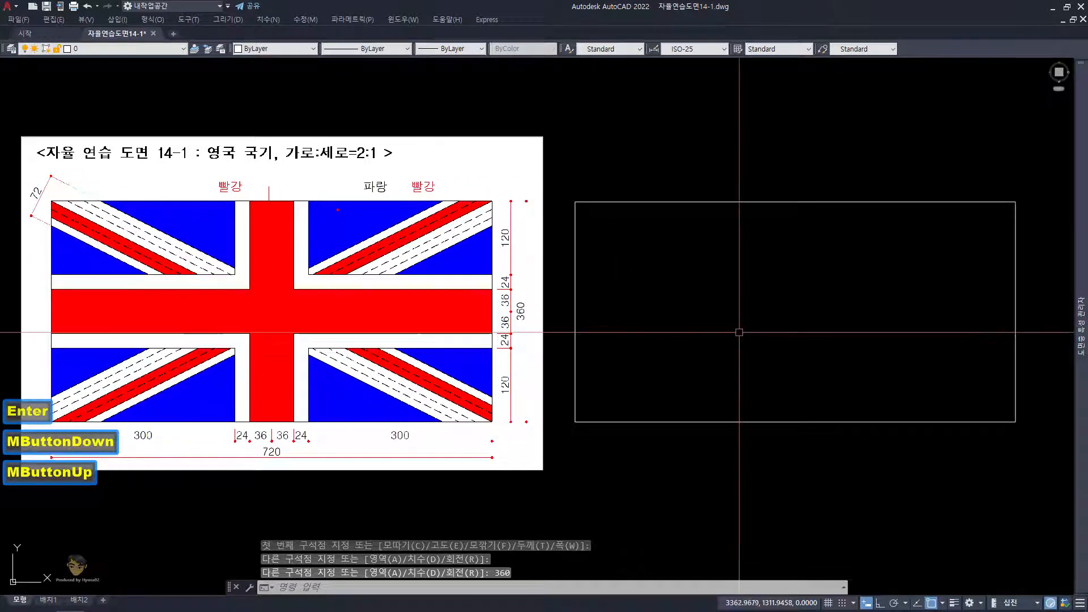
key("Escape")
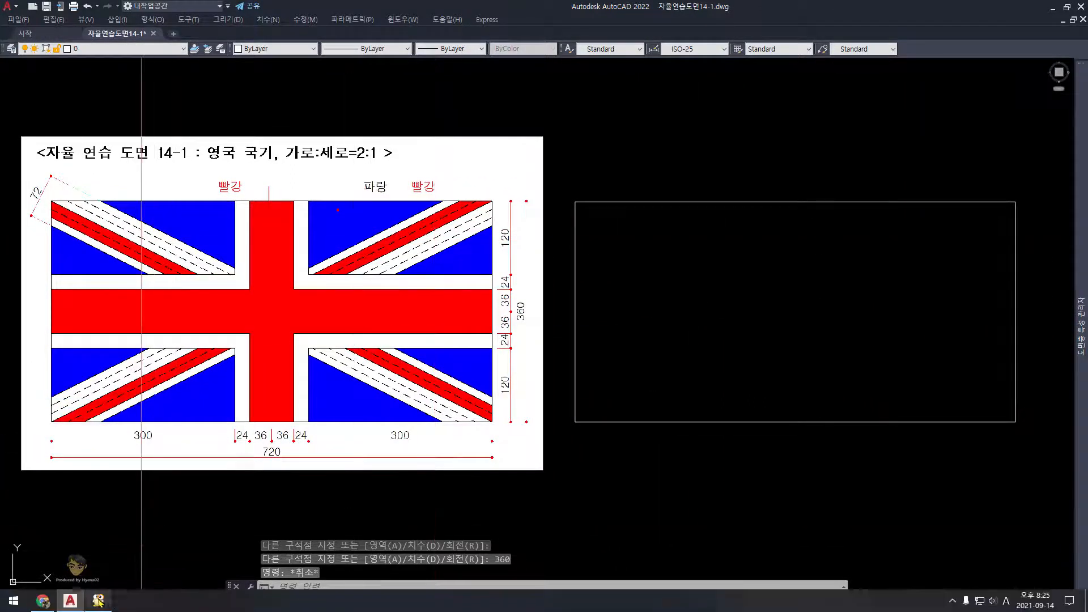
Step: Switch to the image viewer to examine the proportions of the Taegukgi practice drawing 14-2, and return to AutoCAD
left_click(99, 599)
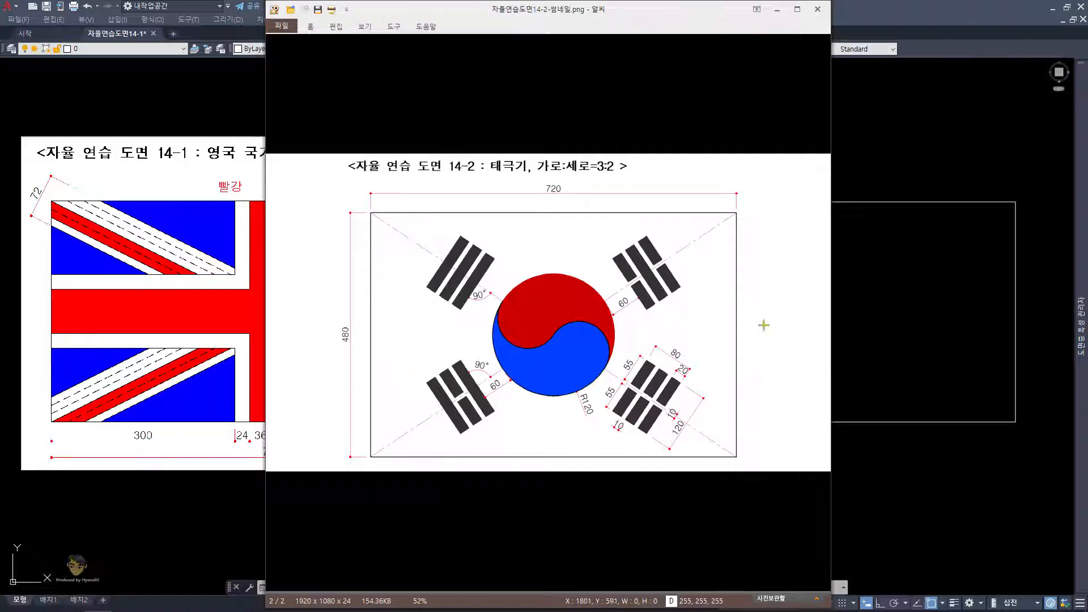
left_click(922, 336)
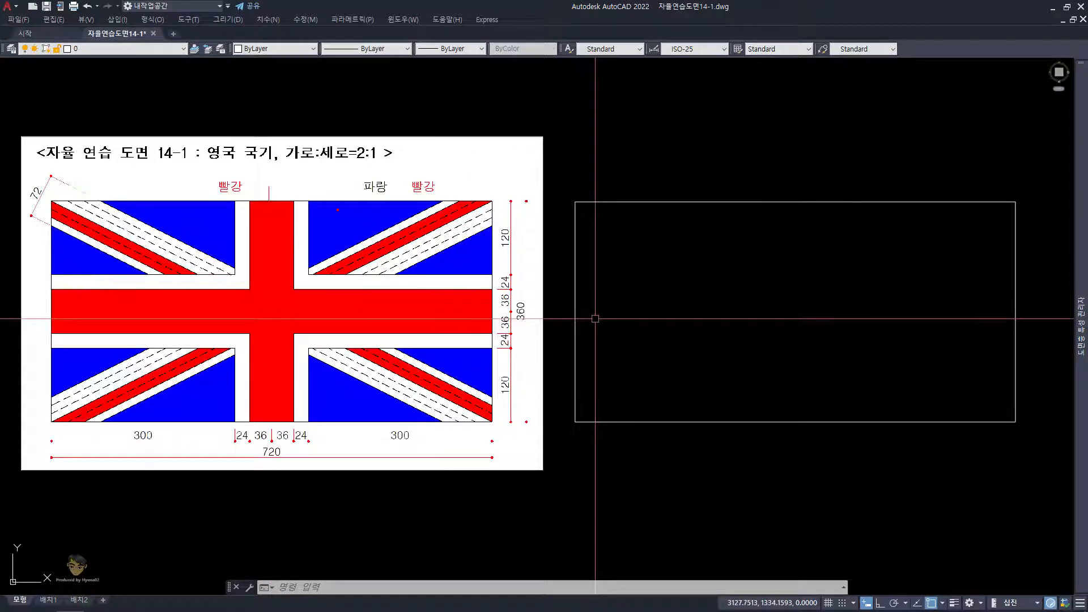
Step: Draw horizontal and vertical centre lines between the midpoints of the new rectangle's opposite sides
key("Return")
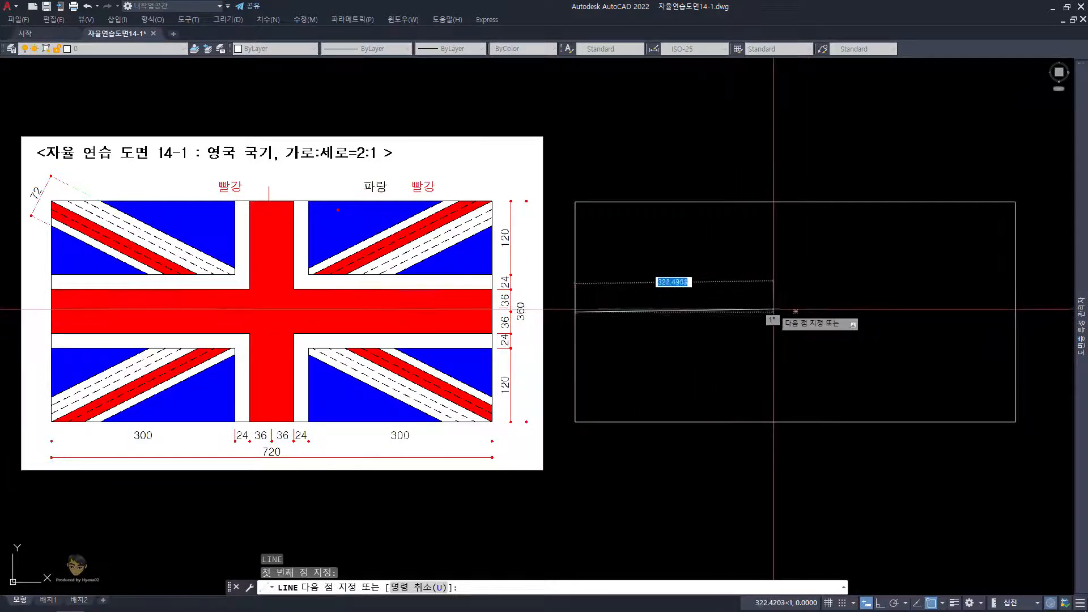
left_click(1016, 311)
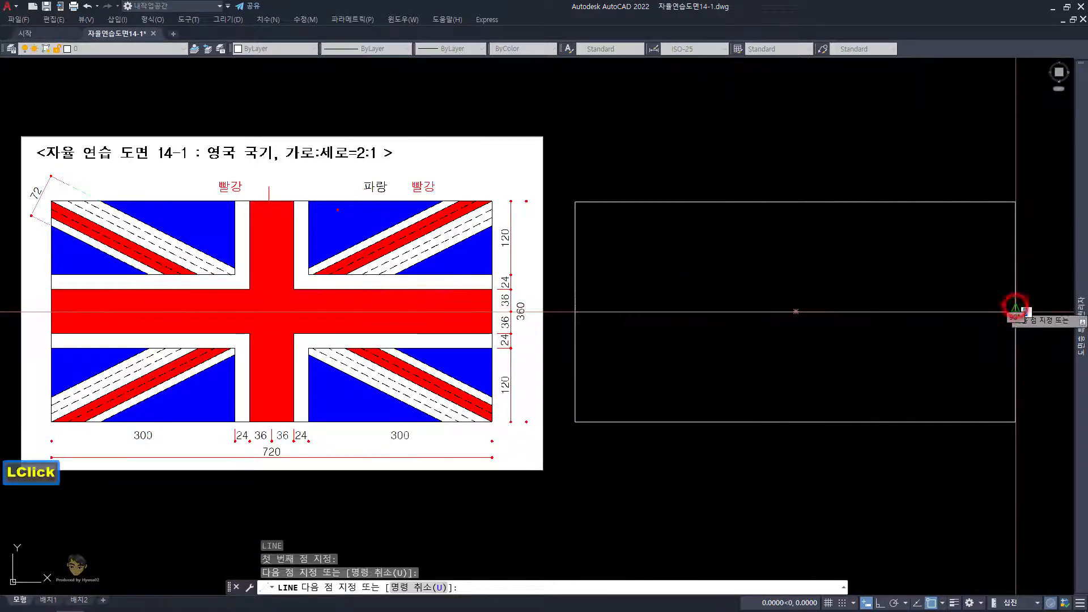
key("space")
key("space")
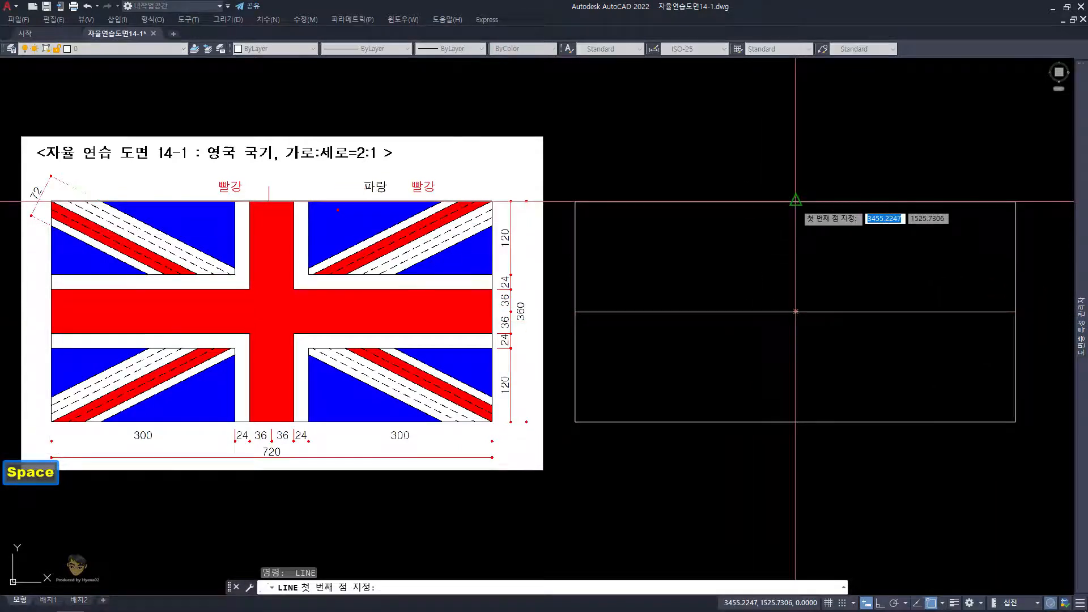
left_click(796, 202)
left_click(798, 426)
key("space")
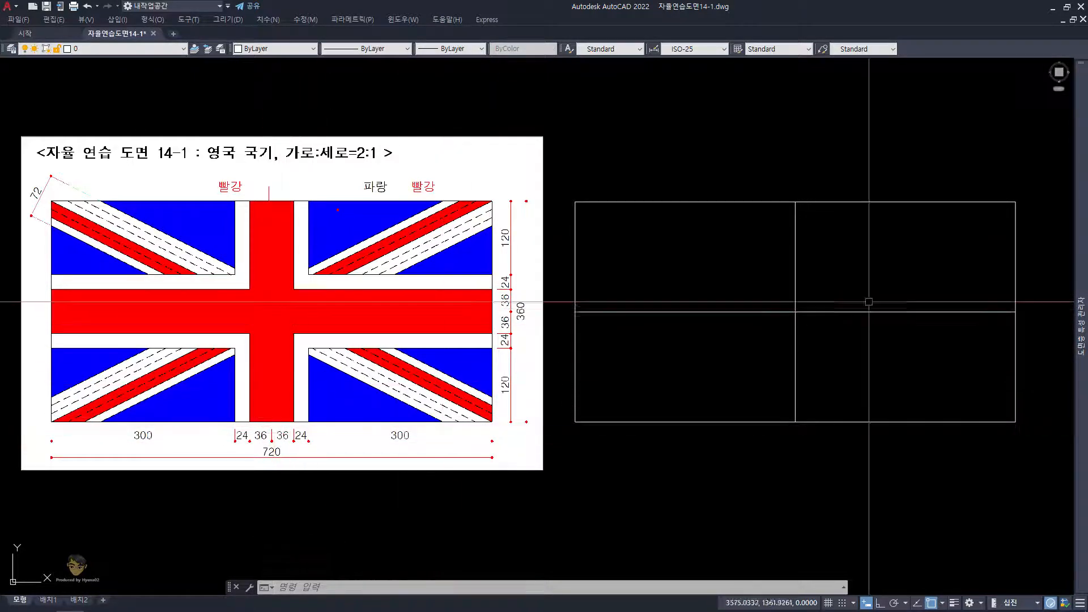
Step: Offset the horizontal centre line by 36 both upward and downward
left_click(904, 345)
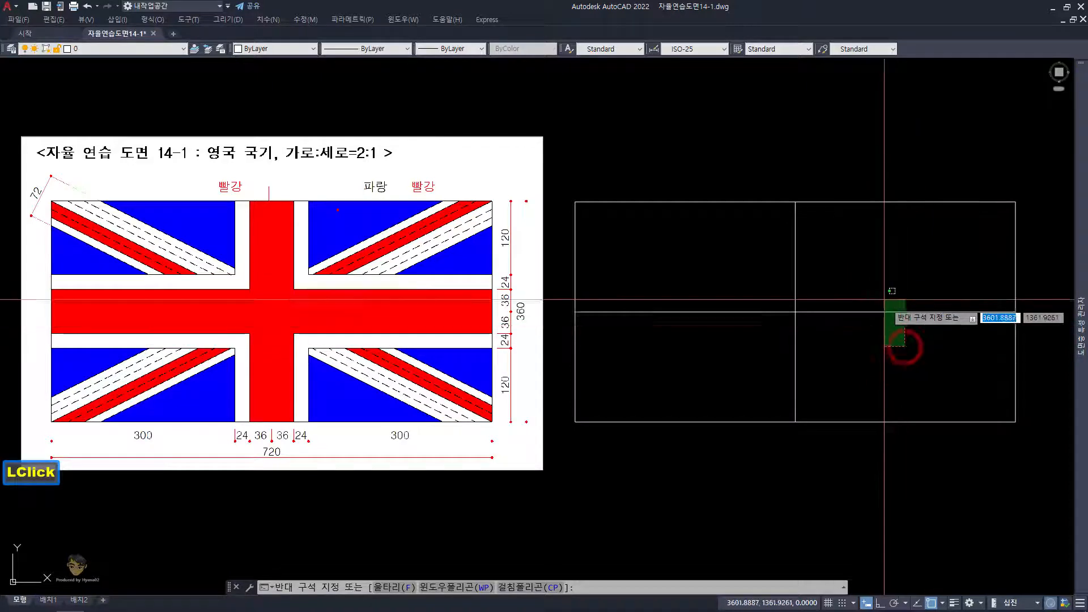
left_click(861, 277)
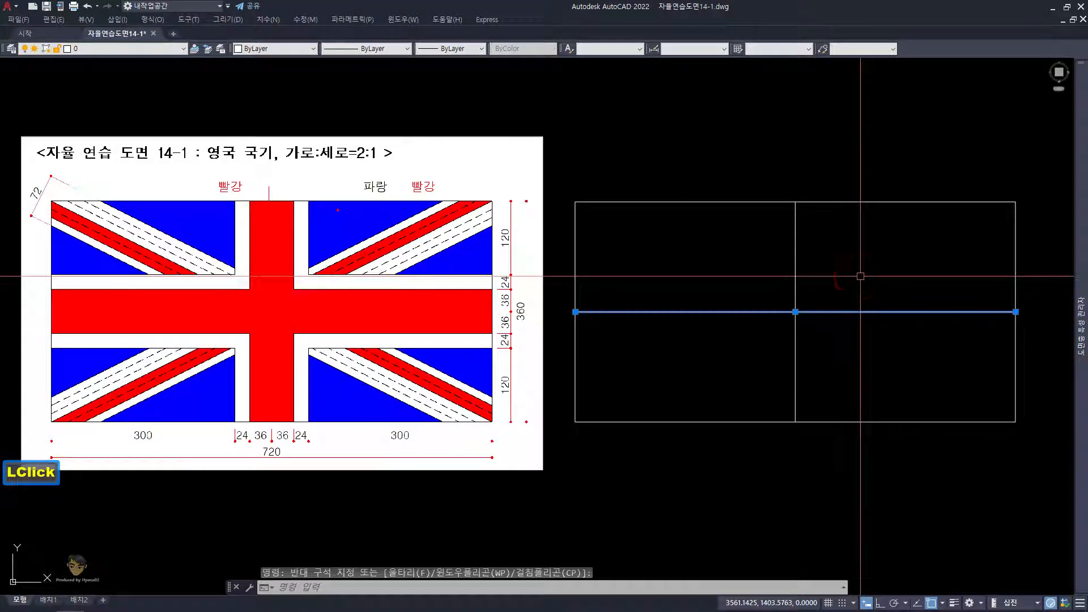
type("o")
key("Return")
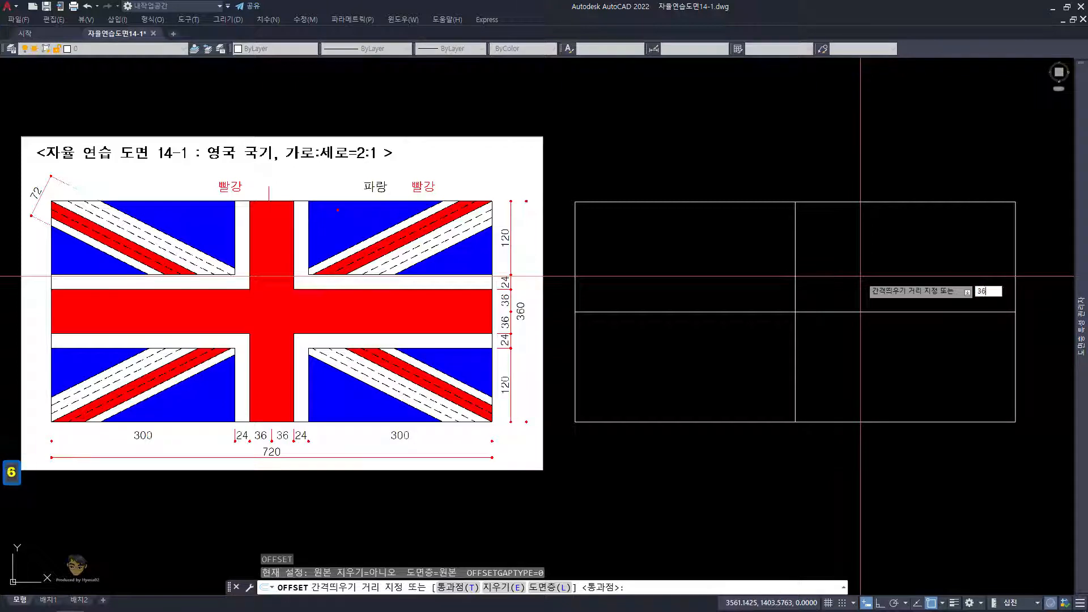
type("36")
key("Return")
left_click(870, 312)
left_click(878, 280)
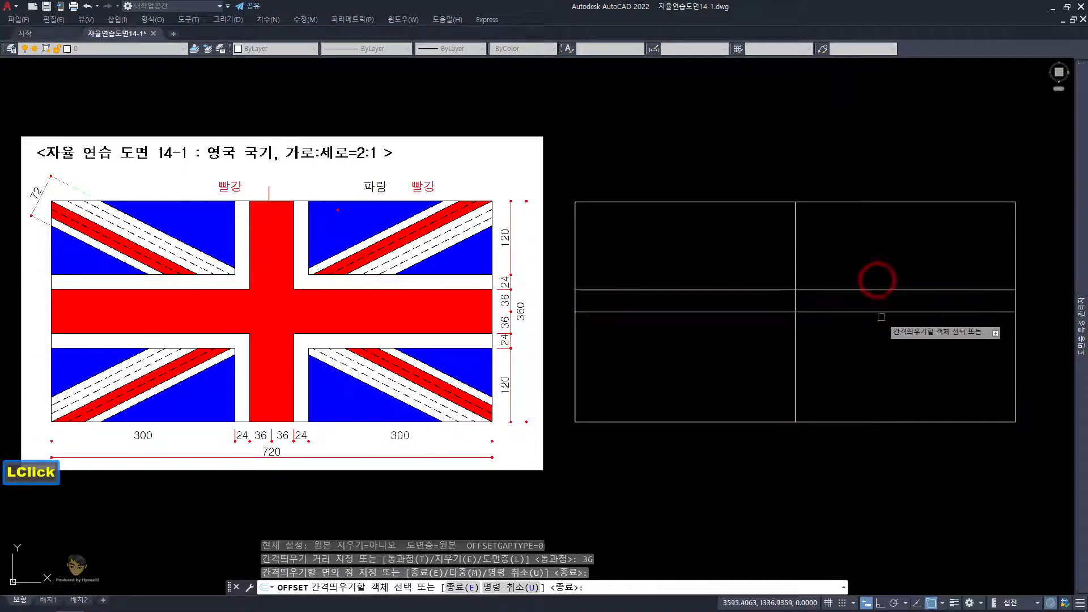
left_click(886, 313)
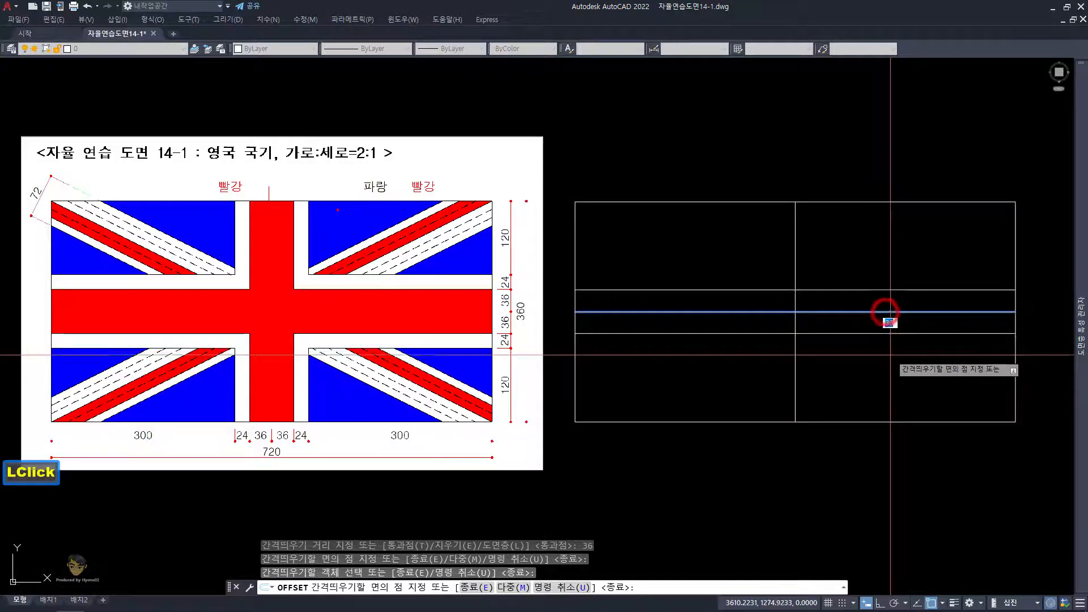
left_click(890, 356)
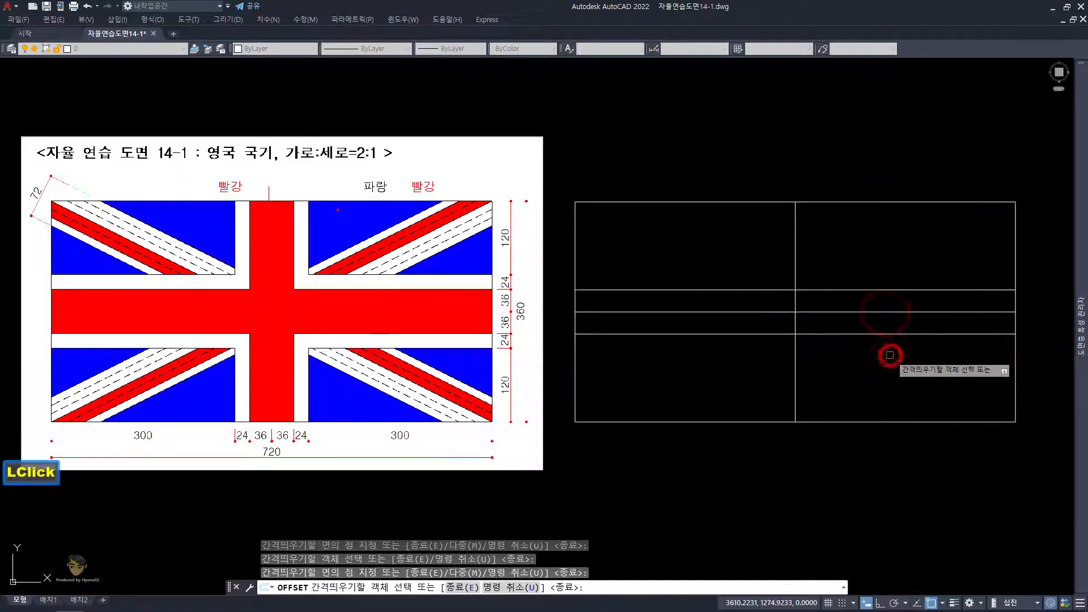
Step: Offset the vertical centre line by the same 36 distance to both sides
left_click(795, 237)
left_click(764, 242)
left_click(797, 243)
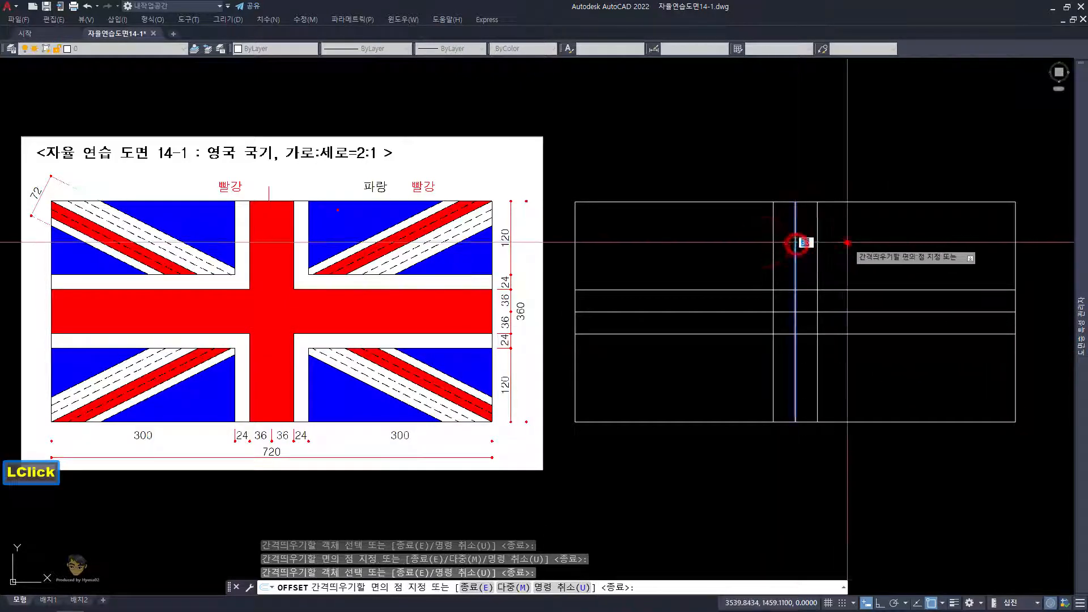
left_click(848, 243)
key("space")
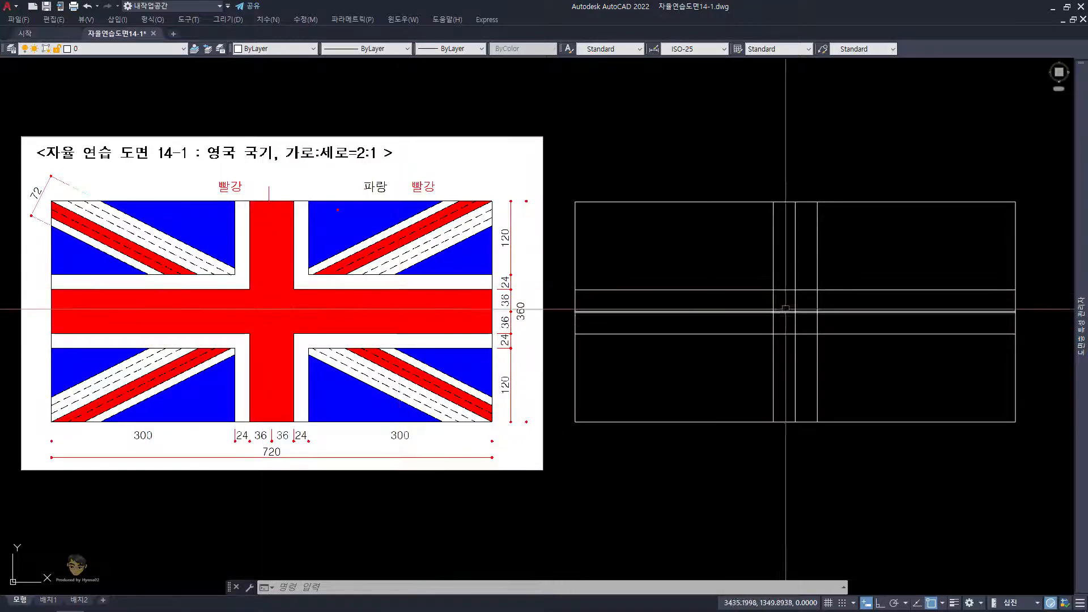
Step: Remove both centre lines and trim the offset lines where they cross, leaving the open outline of the central cross
scroll(814, 306, "up", 2)
scroll(811, 305, "down", 1)
middle_click_drag(809, 304, 719, 257)
left_click(692, 258)
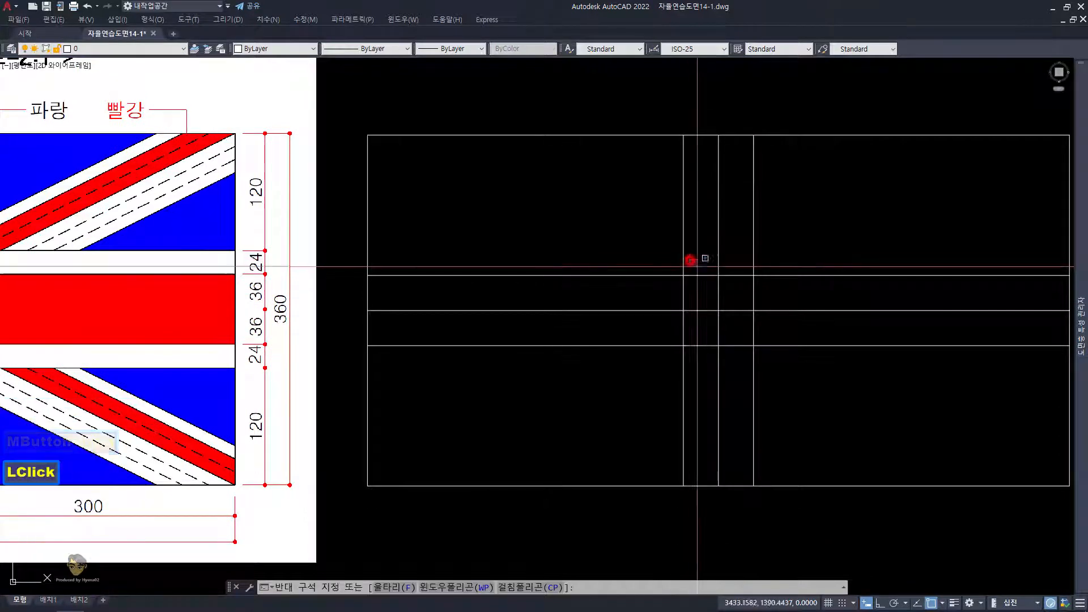
left_click(742, 354)
type("tr")
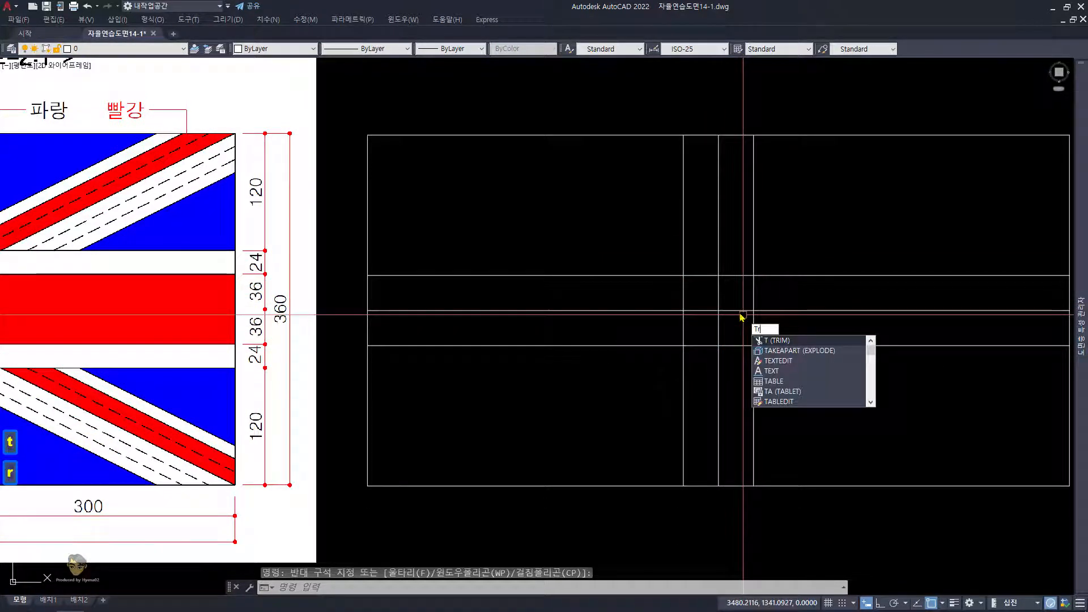
key("space")
mouse_move(731, 257)
left_mouse_down()
mouse_move(689, 304)
mouse_move(692, 336)
mouse_move(720, 363)
mouse_move(757, 320)
mouse_move(725, 251)
mouse_move(703, 299)
left_mouse_up()
scroll(703, 298, "down", 2)
key("space")
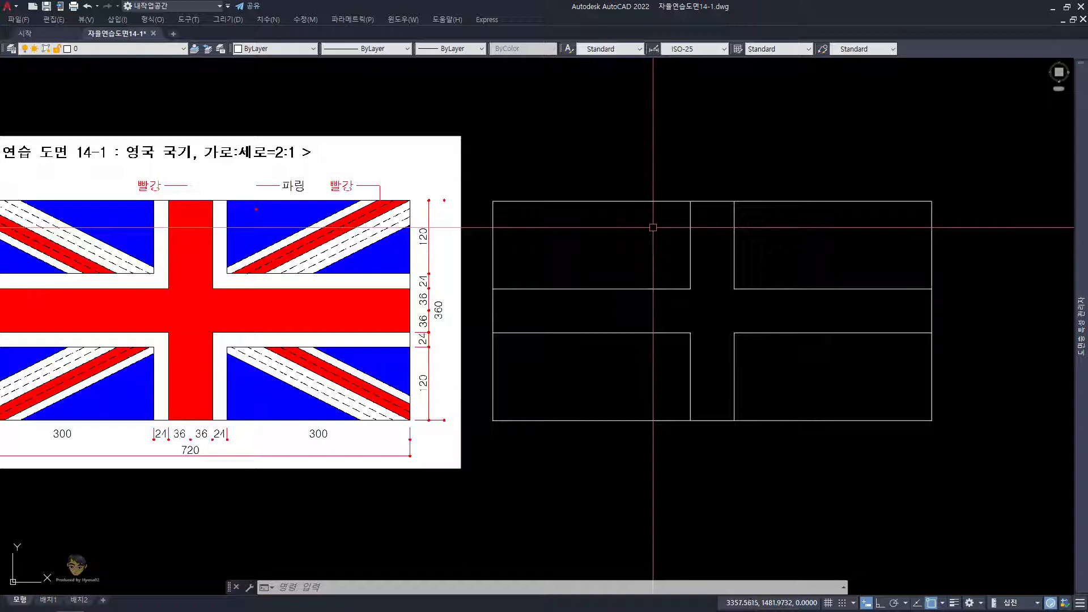
Step: Offset the cross's upper-left horizontal and vertical edges outward by 24 into the upper-left quadrant
left_click(641, 304)
left_click(624, 275)
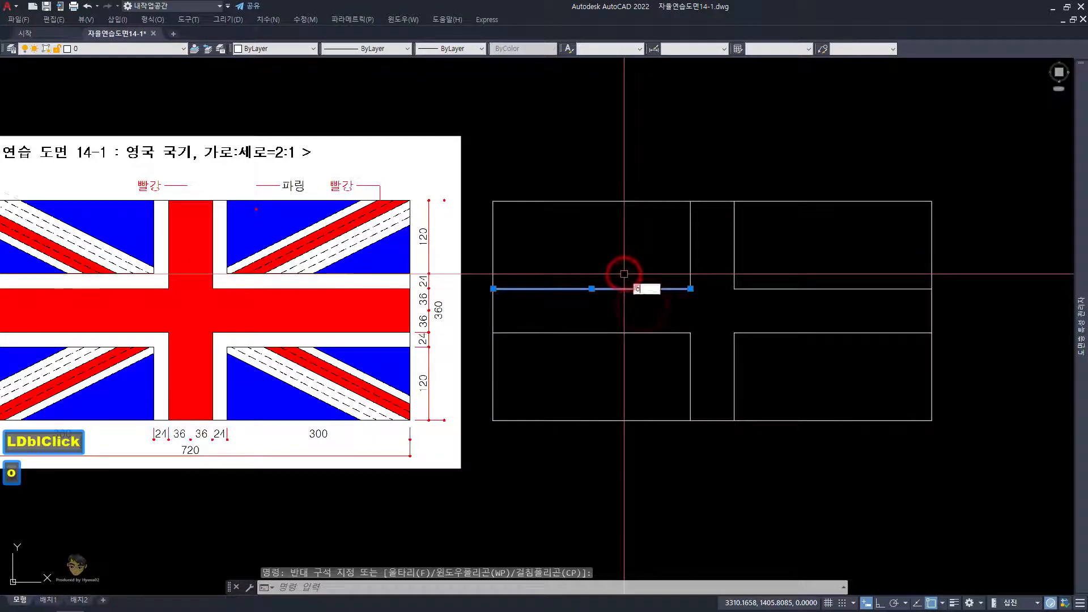
key("Return")
type("24")
key("space")
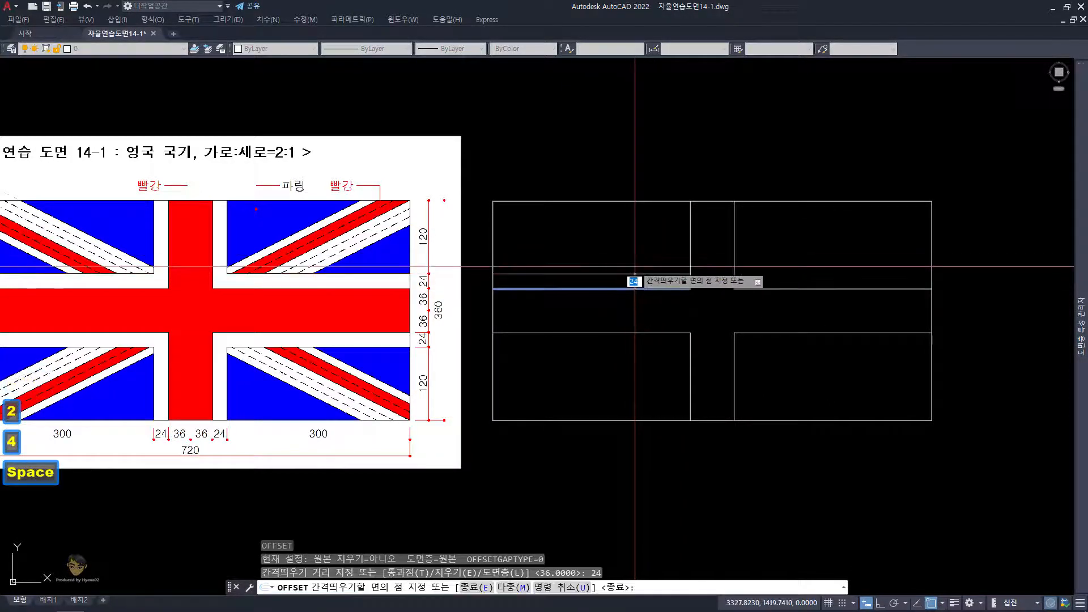
left_click(637, 289)
left_click(639, 260)
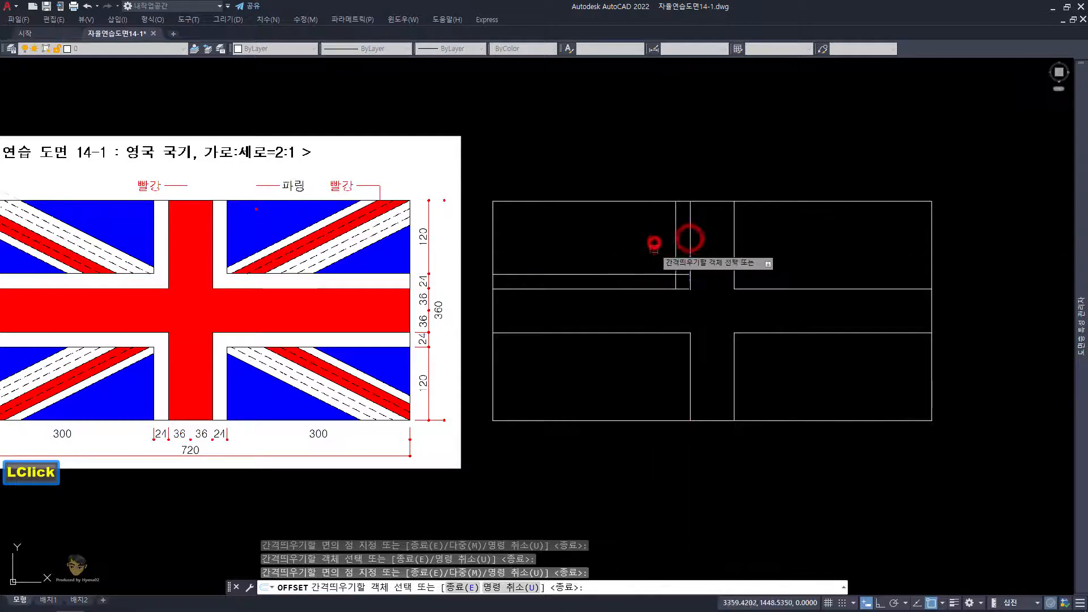
scroll(698, 284, "up", 2)
key("space")
Step: Trim the overhanging ends of the two offset lines so they meet in a clean corner in the upper-left quadrant
type("tr")
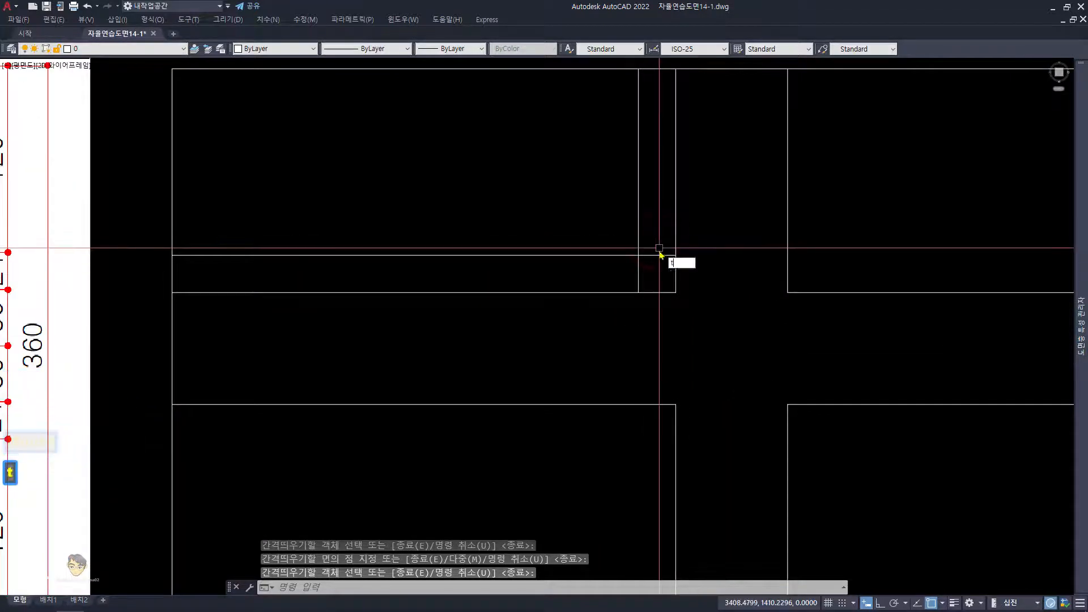
key("space")
mouse_move(654, 235)
left_mouse_down()
mouse_move(636, 273)
mouse_move(621, 277)
left_mouse_up()
key("space")
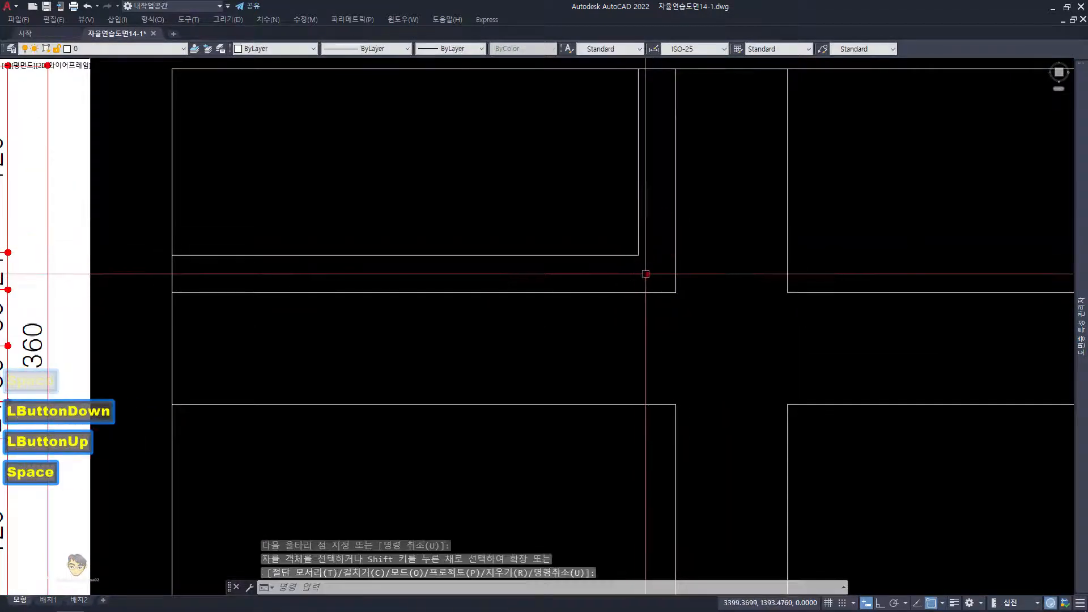
Step: Mirror the two upper-left border lines across the flag's vertical centre axis, keeping the originals
left_click(645, 271)
left_click(611, 215)
scroll(613, 234, "down", 2)
type("mi")
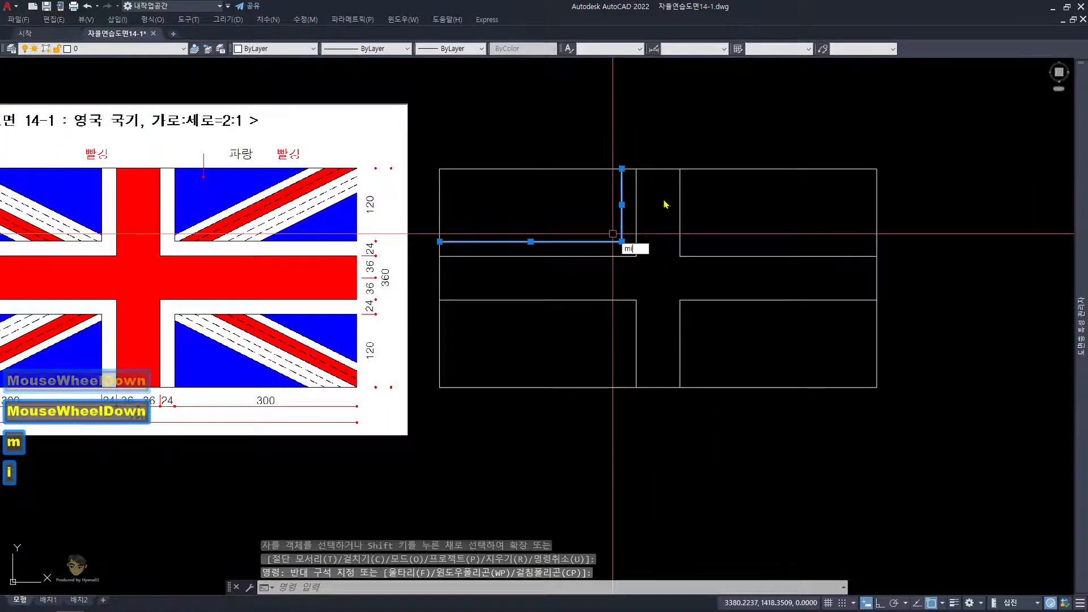
key("space")
left_click(659, 169)
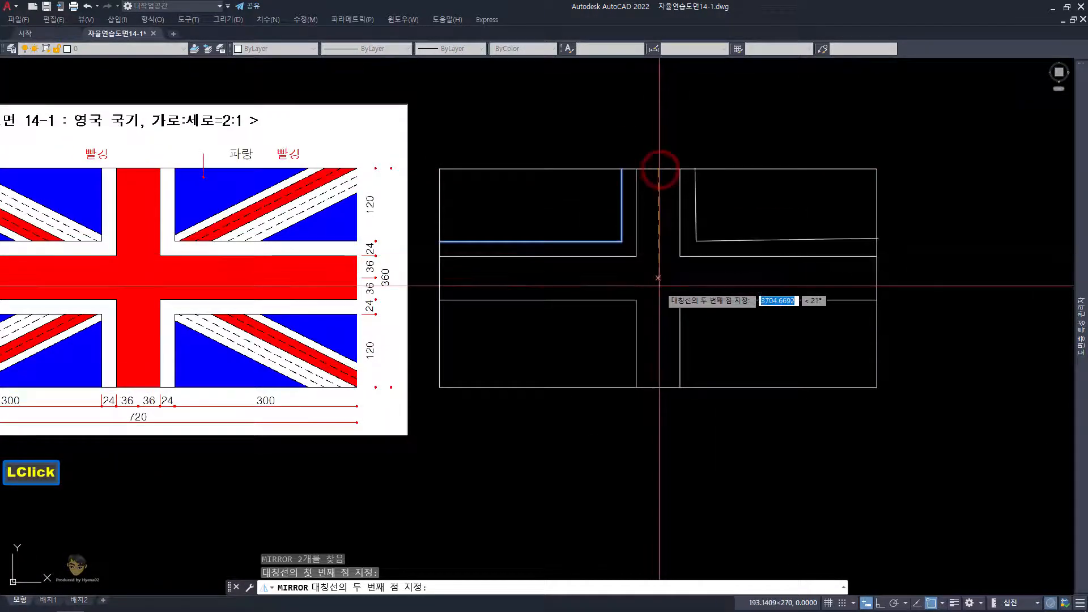
left_click(658, 275)
key("space")
Step: Mirror the four upper border lines across the flag's horizontal centre axis into the lower quadrants, keeping the originals
left_click(721, 251)
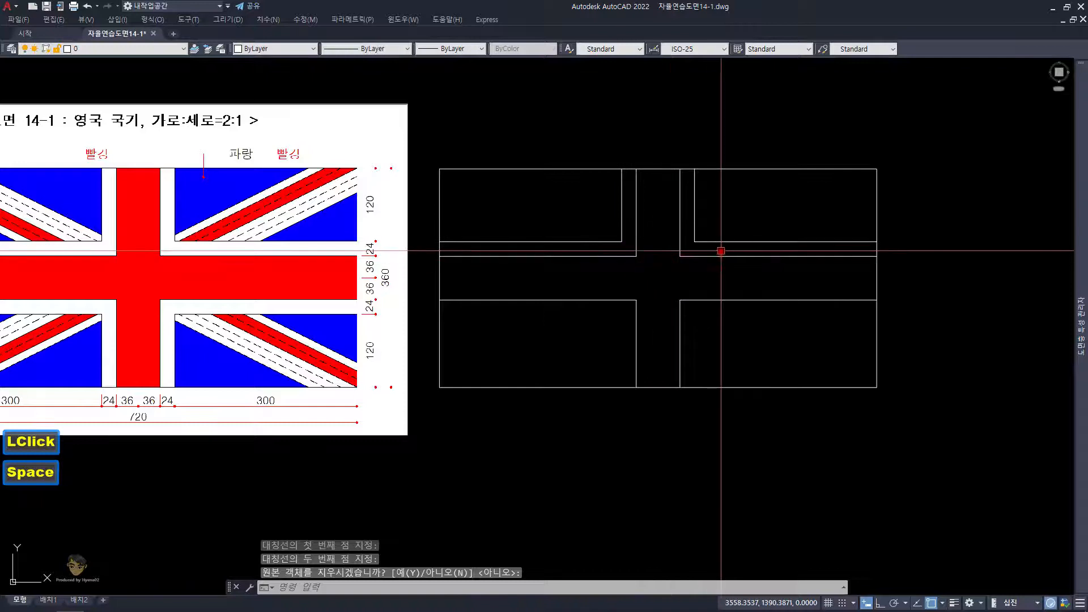
left_click(691, 217)
left_click(622, 250)
left_click(601, 215)
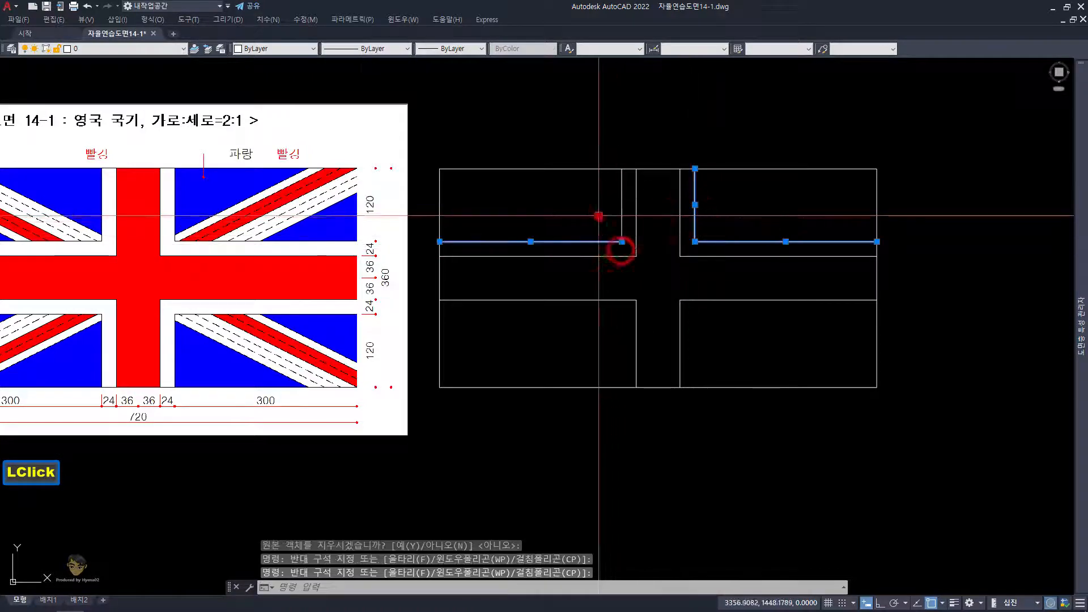
double_click(610, 209)
key("space")
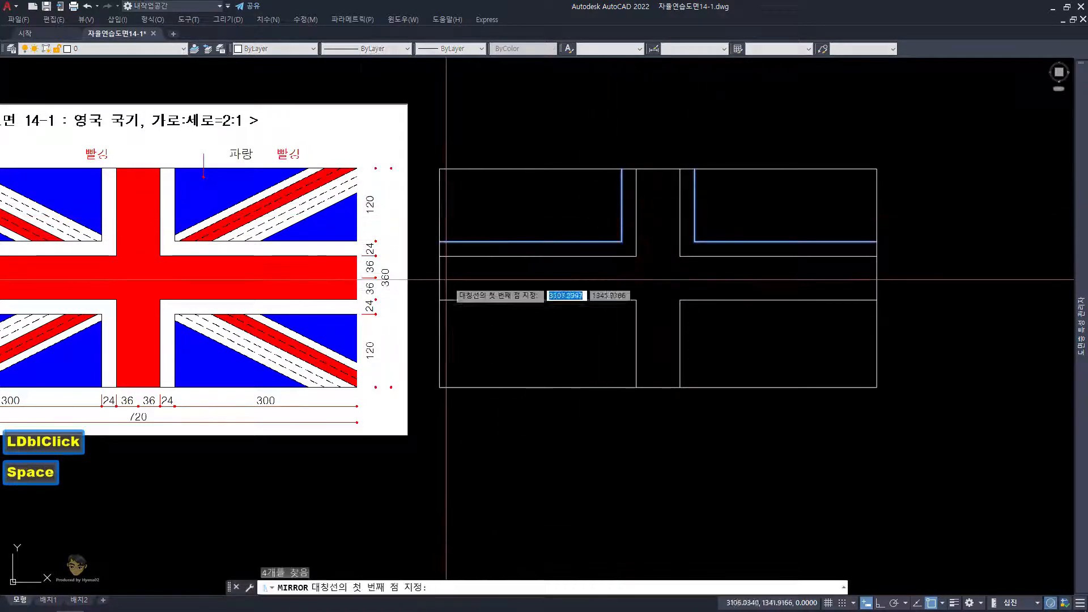
left_click(439, 278)
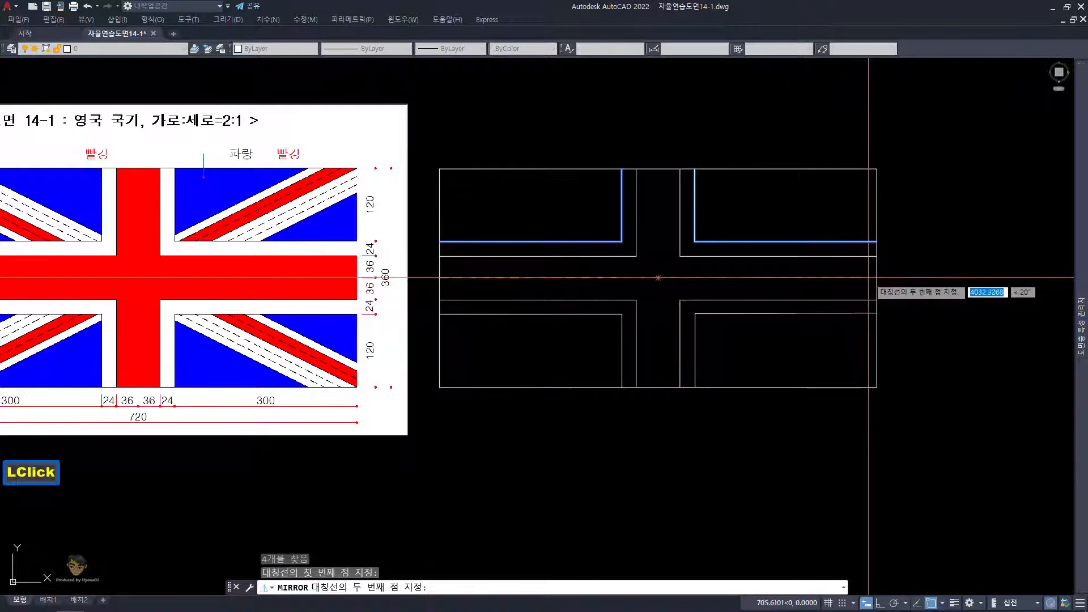
left_click(877, 278)
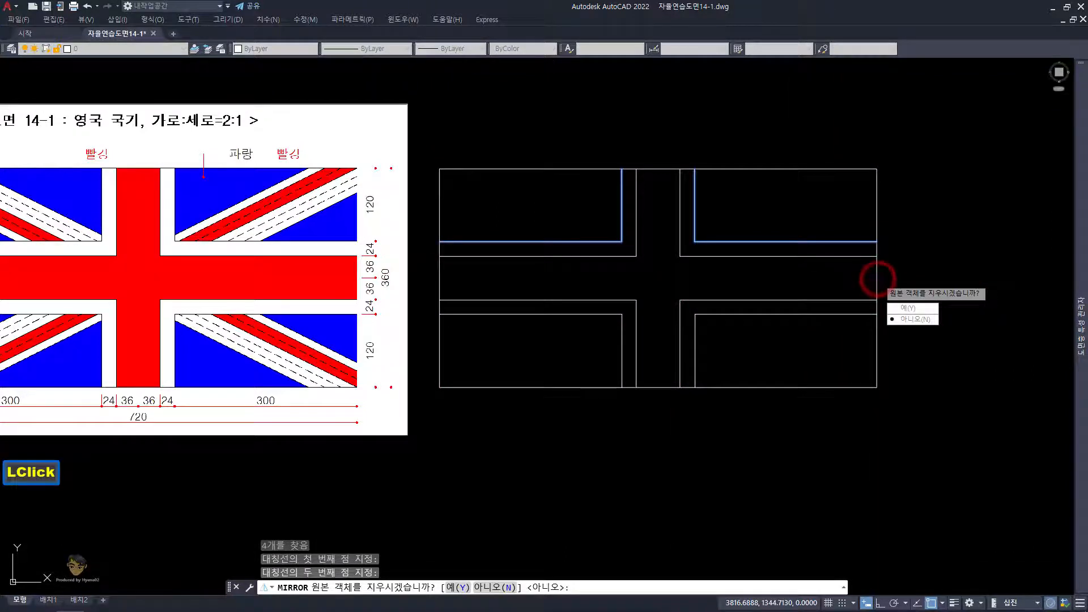
key("space")
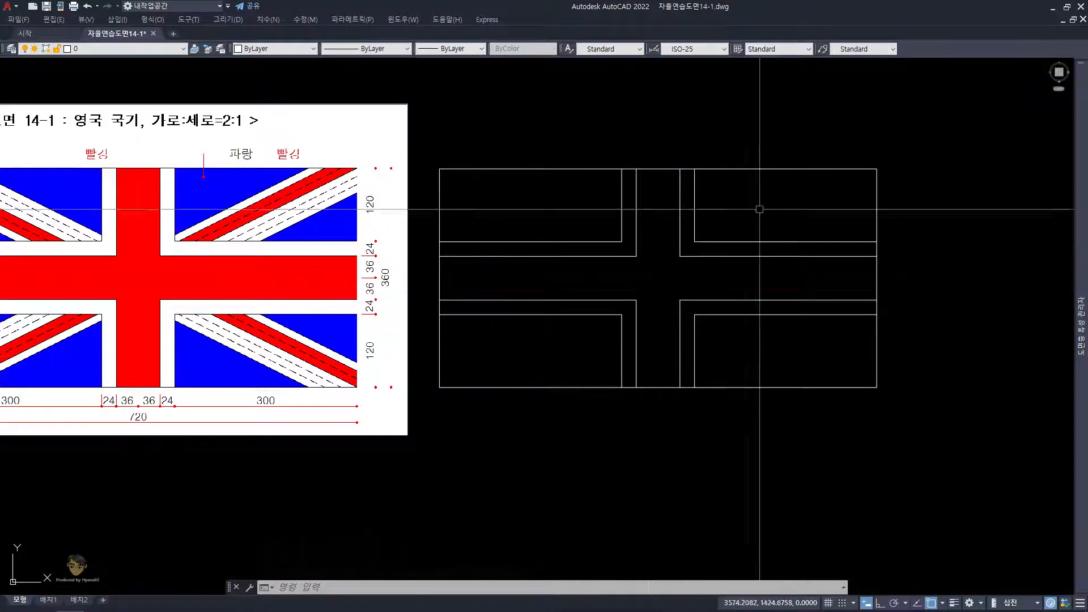
Step: Draw a diagonal line from the flag rectangle's upper-left corner to its lower-right corner
middle_click_drag(544, 285, 582, 297)
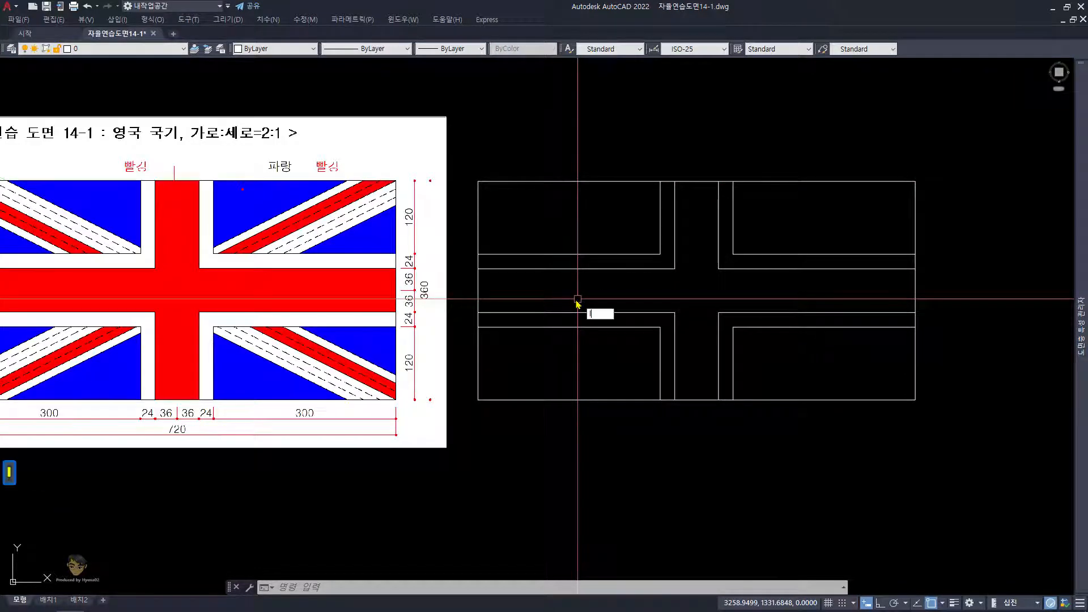
type("l")
key("Return")
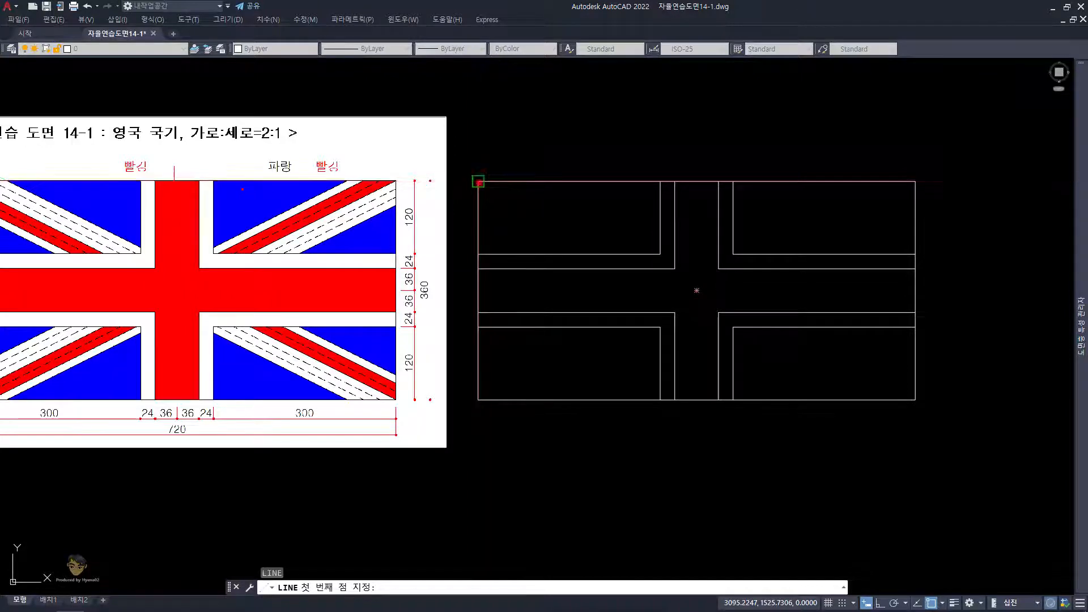
left_click(479, 181)
left_click(915, 400)
key("space")
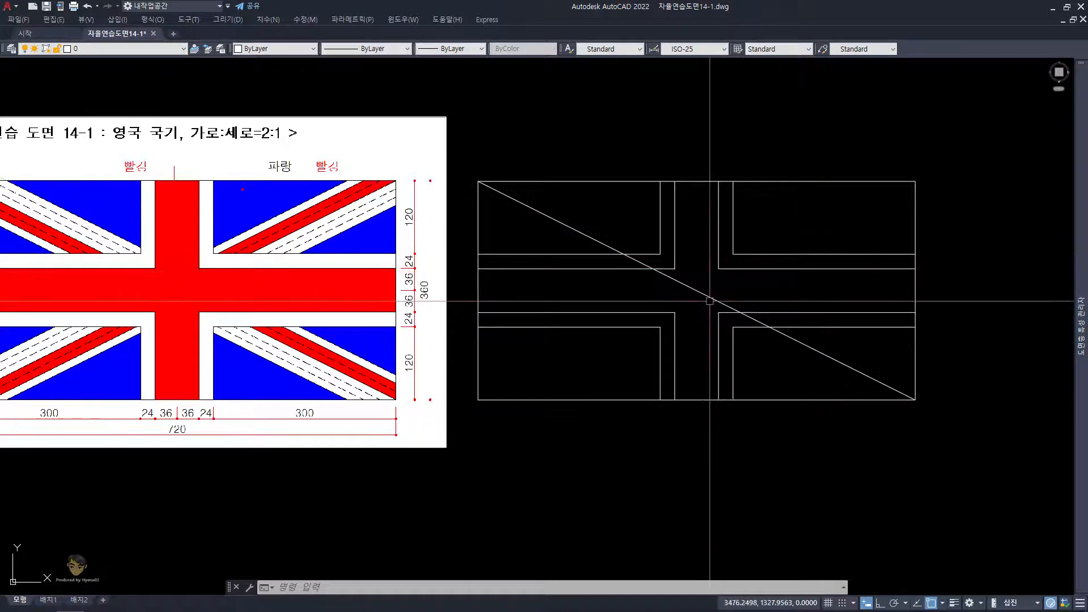
Step: Trim the diagonal where it passes through the cross and its border, keeping only the segments in the two corner quadrants
key("space")
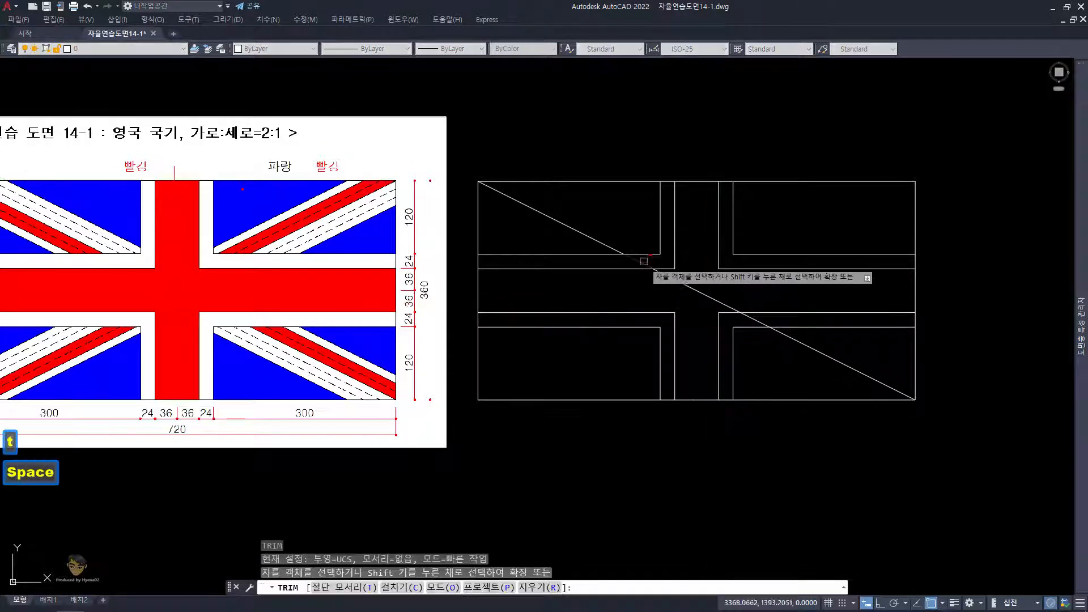
left_click(637, 255)
left_click(702, 277)
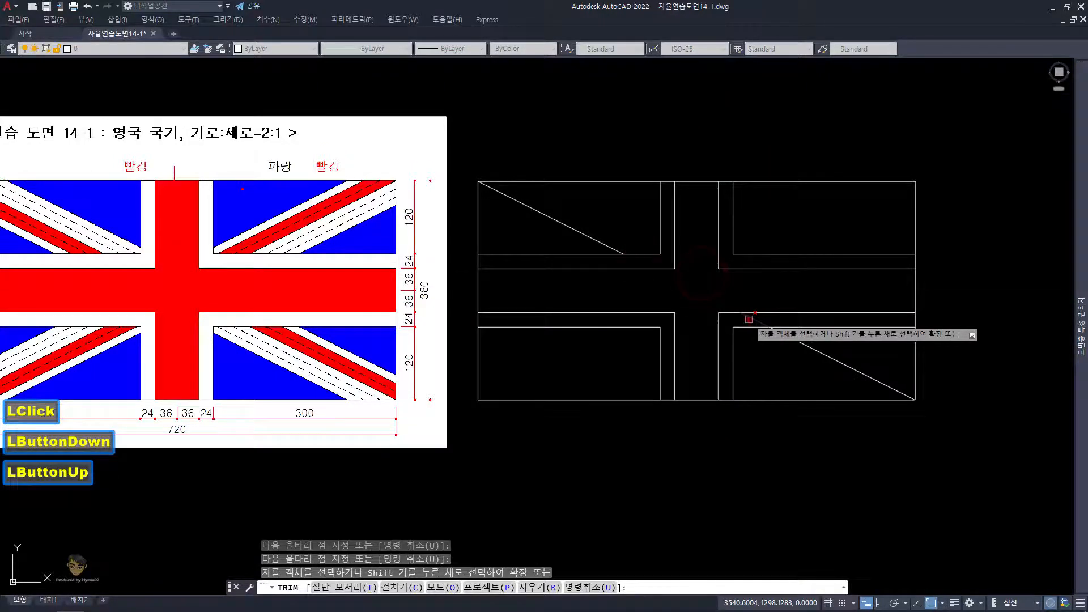
left_click(749, 319)
key("space")
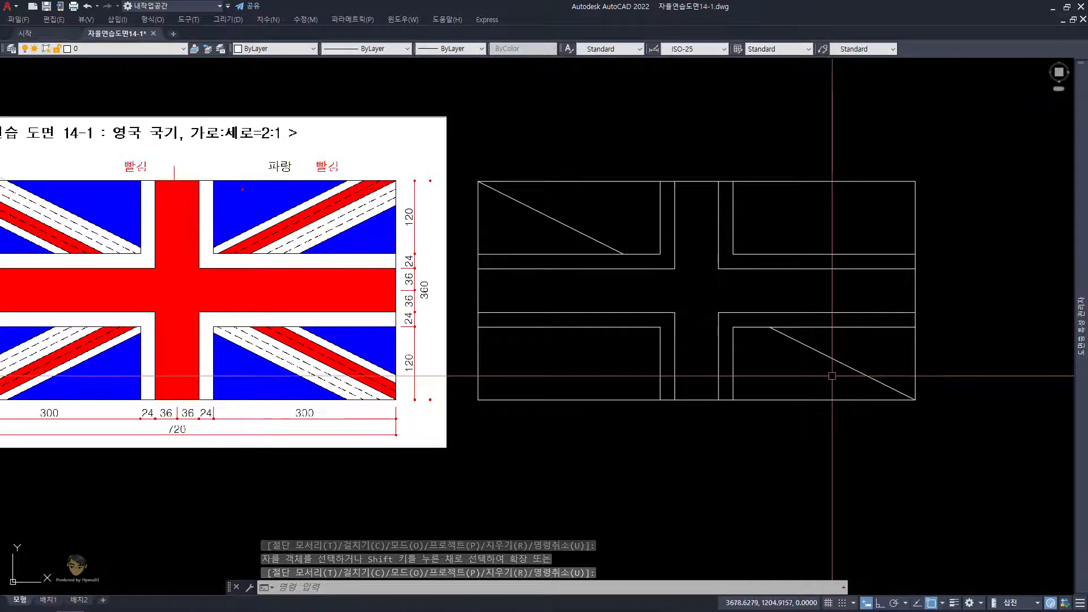
Step: Examine the diagonal band's width dimension and dashed divisions in the reference flag, and return to the upper-left diagonal of the drawing
left_click(575, 228)
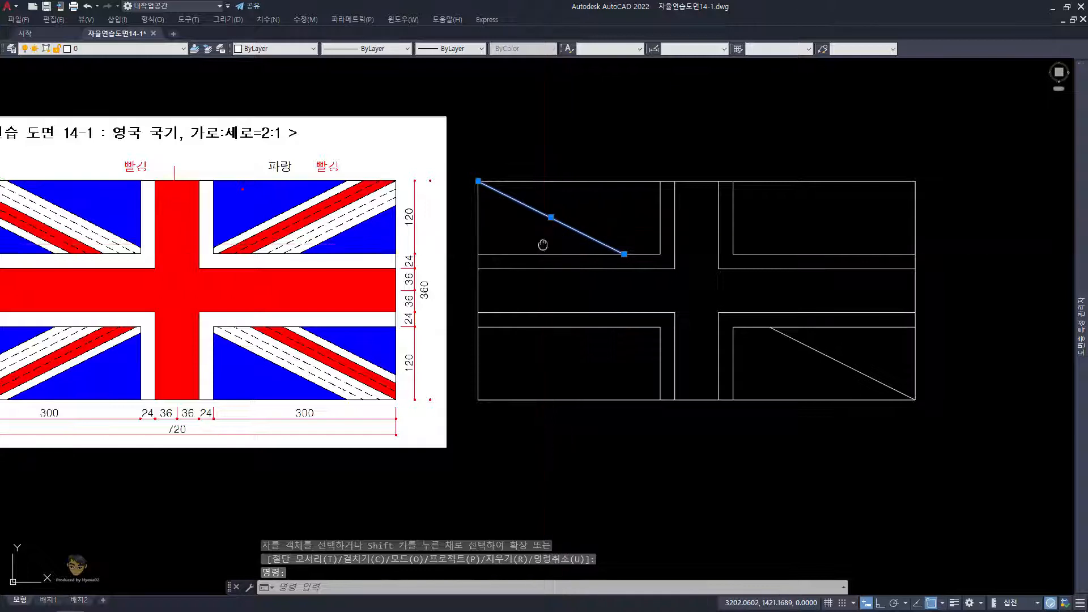
middle_click_drag(543, 245, 649, 258)
scroll(122, 181, "up", 4)
middle_click_drag(277, 253, 209, 241)
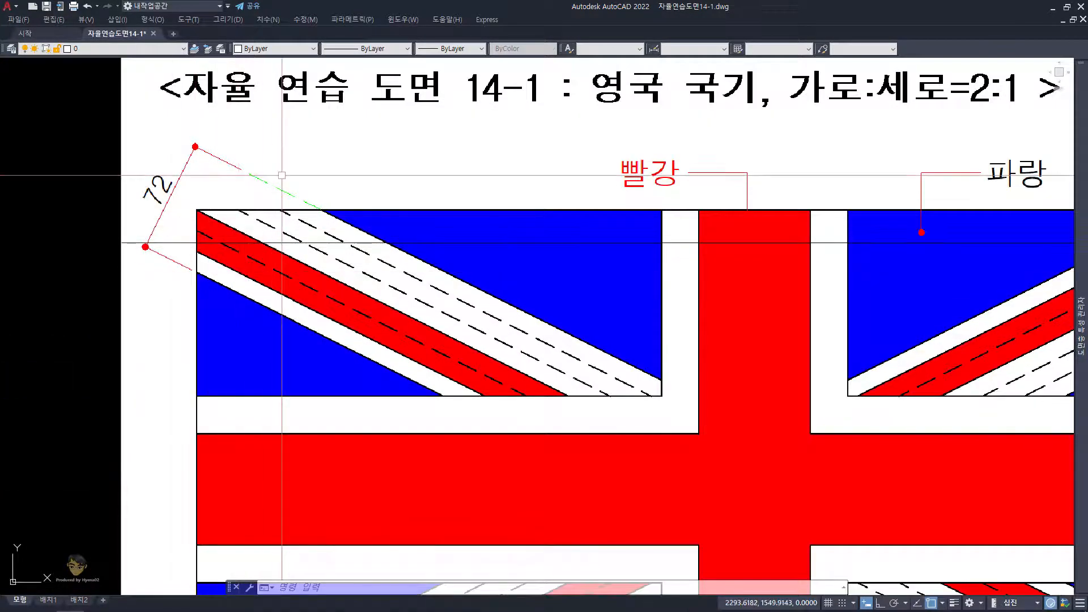
left_click(196, 271)
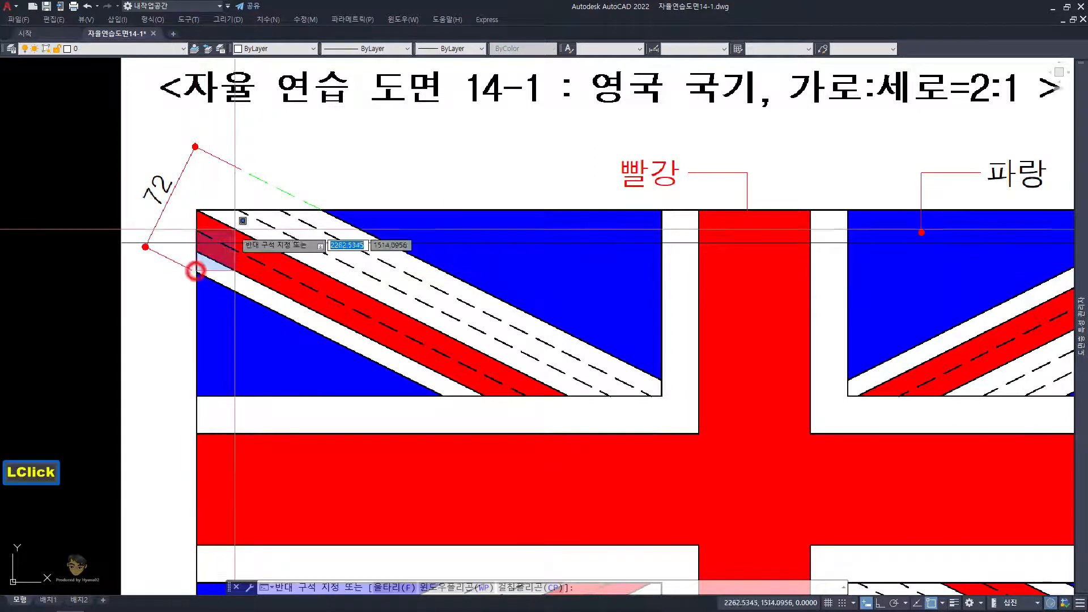
left_click(312, 215)
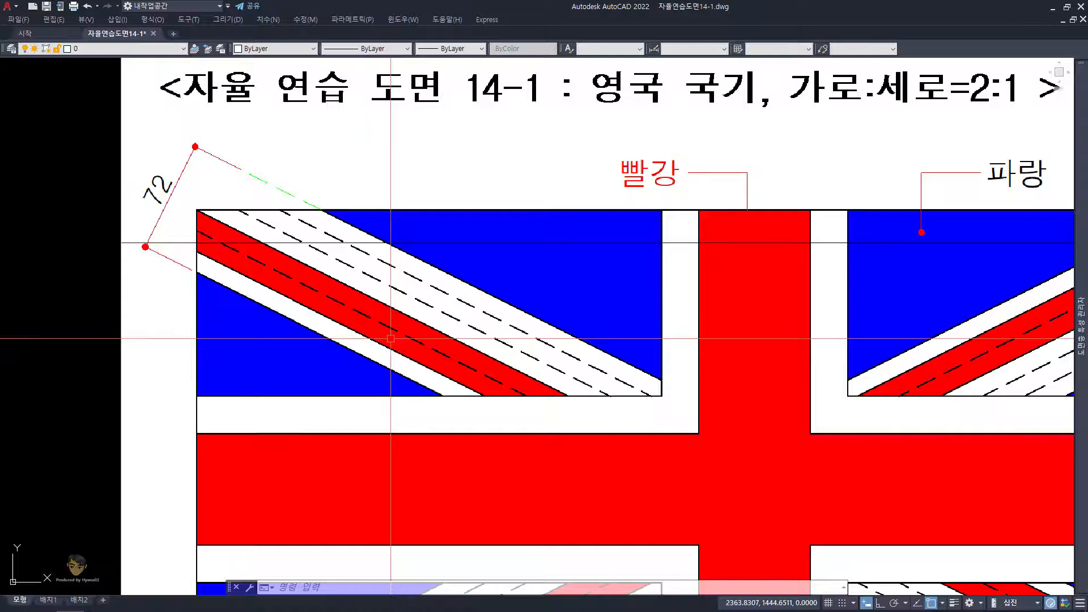
scroll(391, 339, "down", 2)
middle_click_drag(938, 401, 651, 335)
scroll(652, 335, "up", 2)
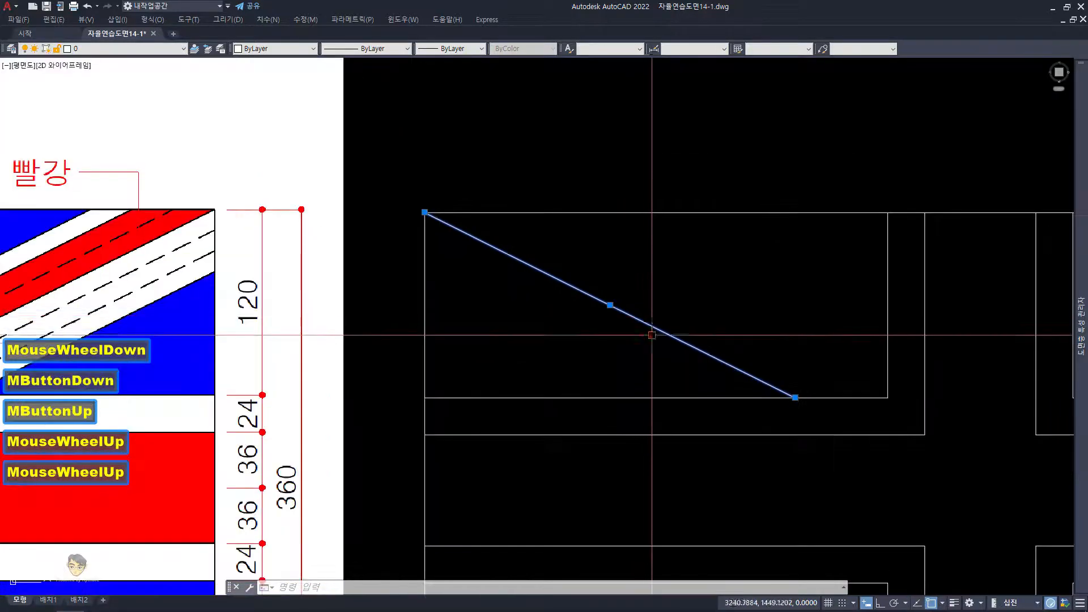
Step: Offset the upper-left diagonal three times in succession by 12 toward its lower-left side
left_click(645, 340)
double_click(610, 297)
key("Return")
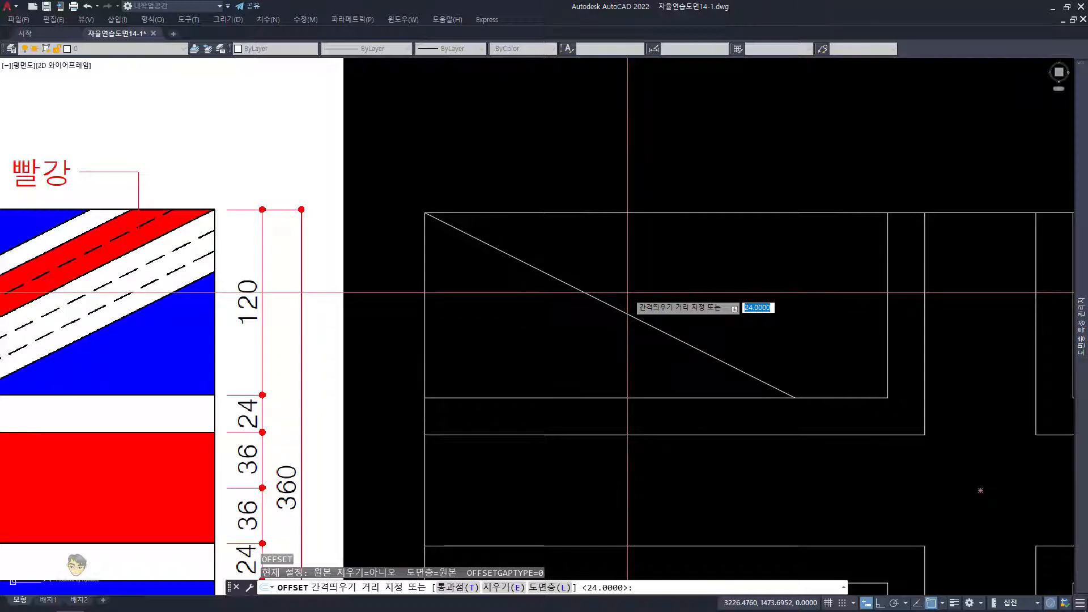
key("space")
left_click(620, 313)
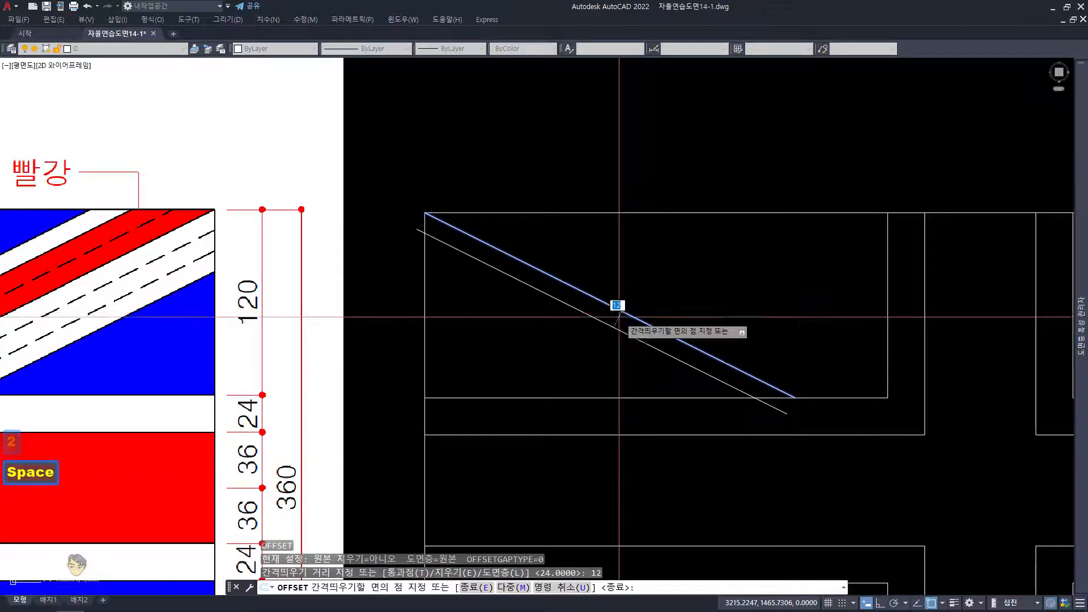
left_click(601, 340)
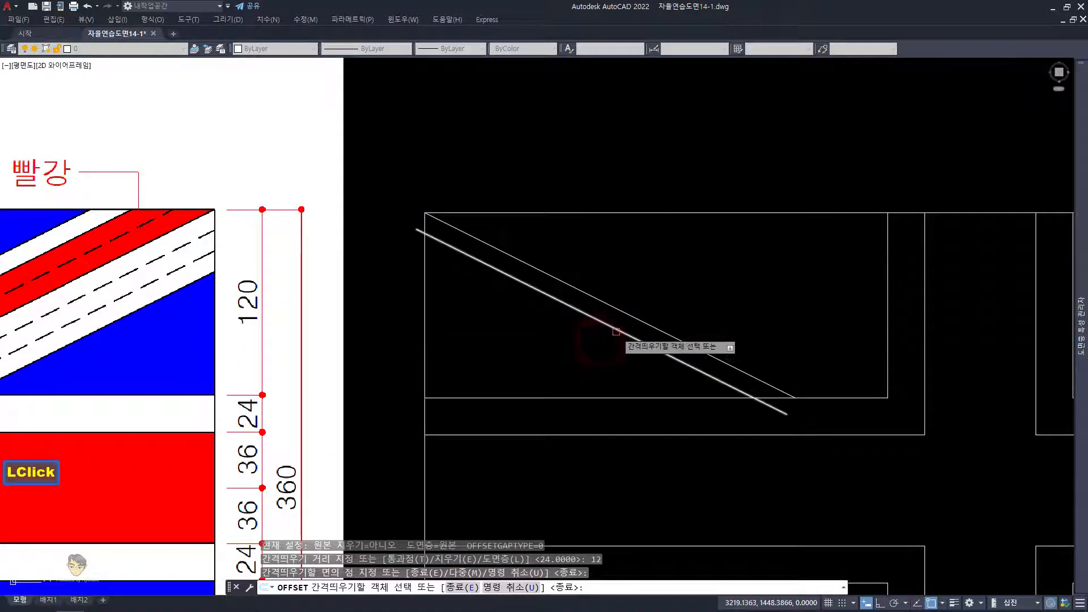
left_click(615, 330)
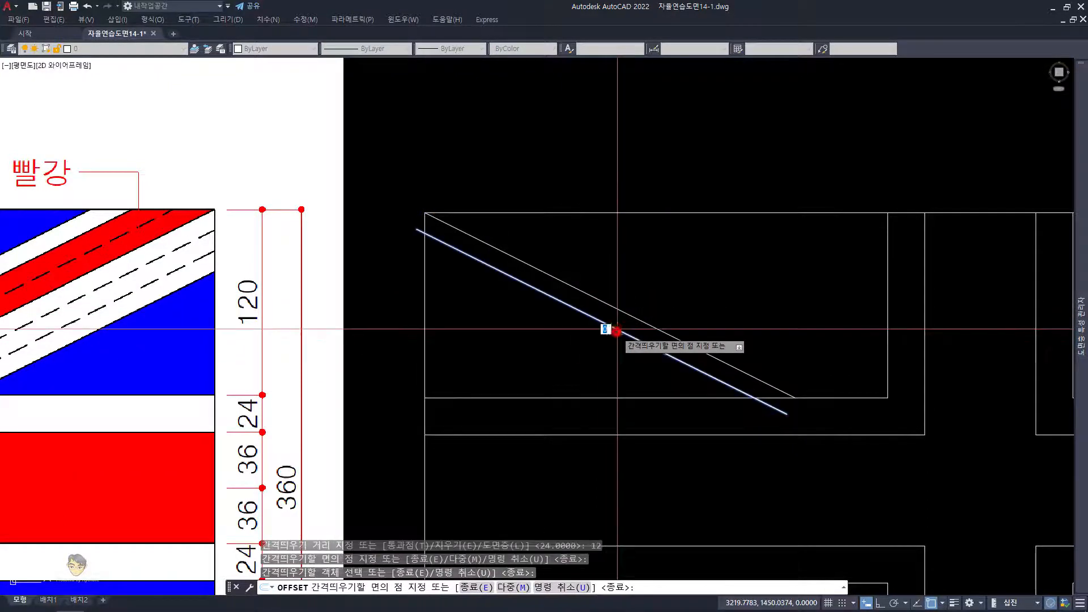
left_click(580, 357)
left_click(620, 352)
left_click(575, 372)
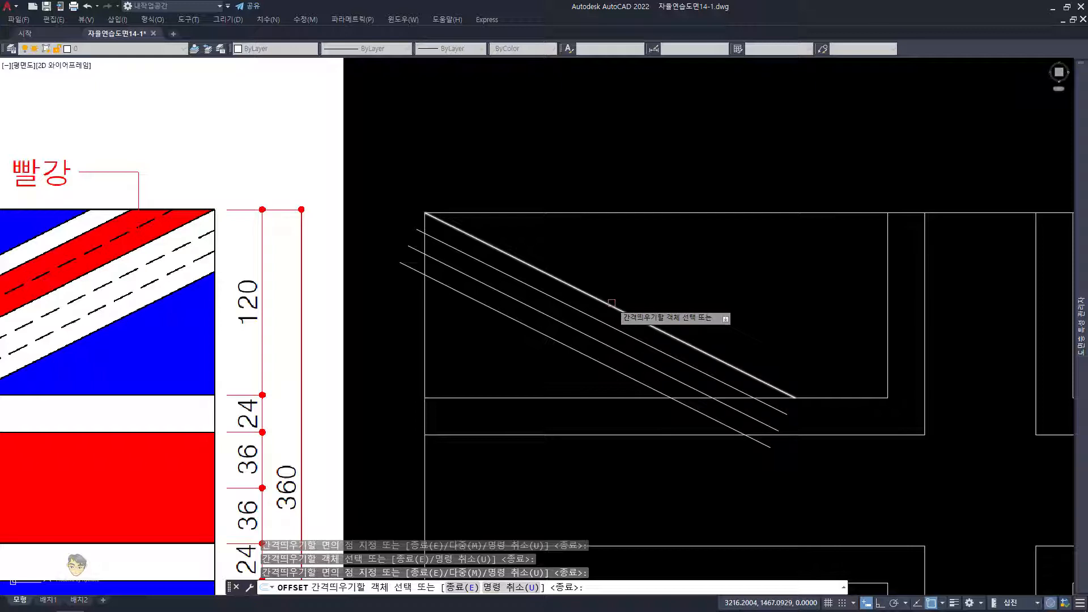
Step: Offset the upper-left diagonal three times in succession by the same 12 distance toward its upper-right side
left_click(606, 304)
left_click(655, 275)
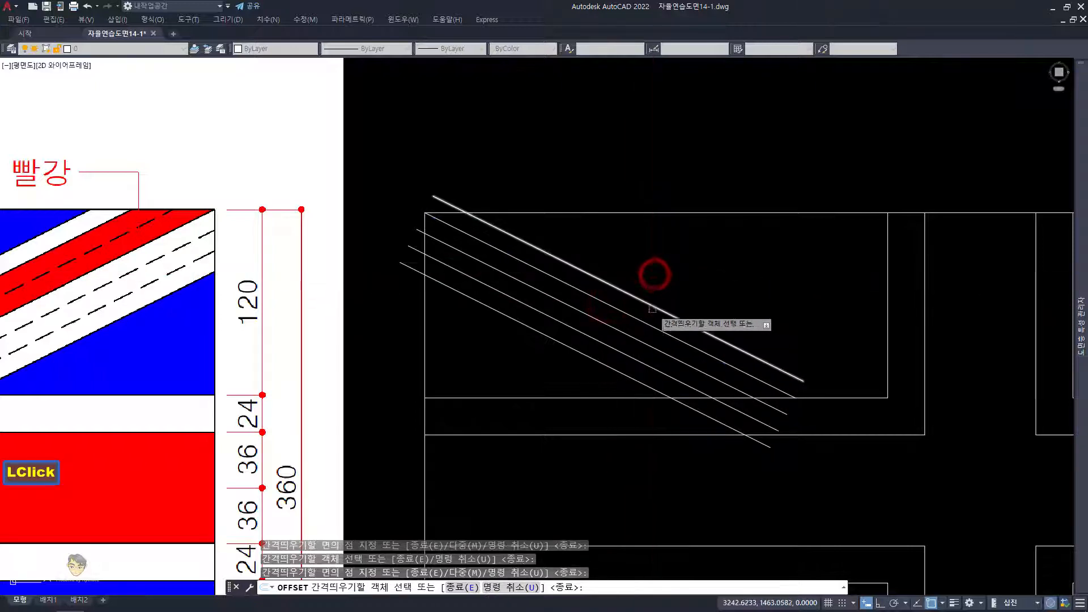
left_click(652, 308)
left_click(652, 290)
left_click(677, 298)
left_click(714, 271)
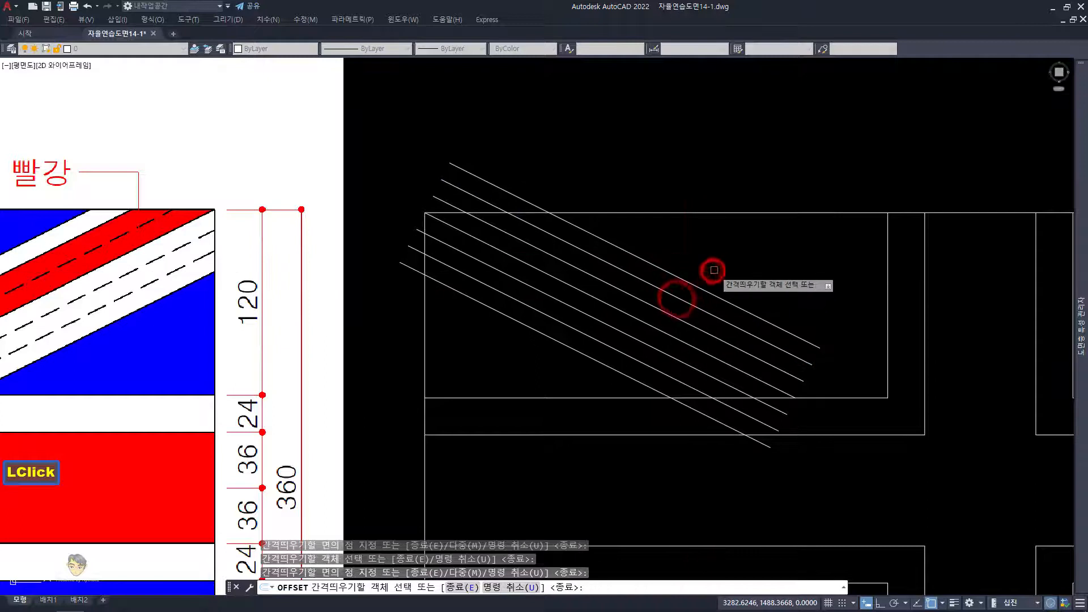
key("space")
Step: Erase the three offset lines on the upper-right side of the upper-left diagonal
left_click(827, 383)
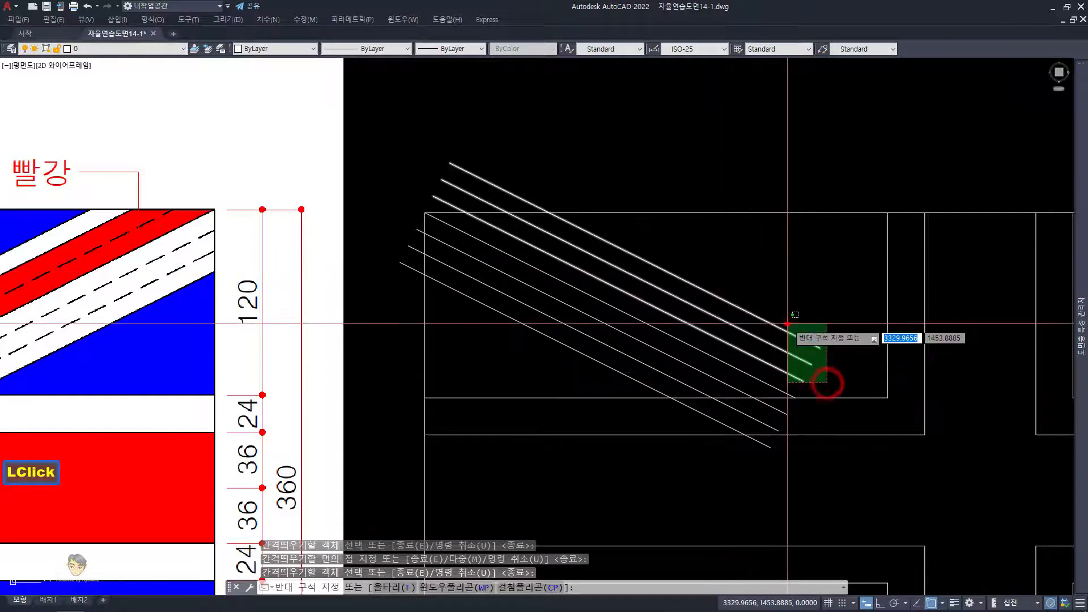
left_click(788, 323)
key("e")
key("space")
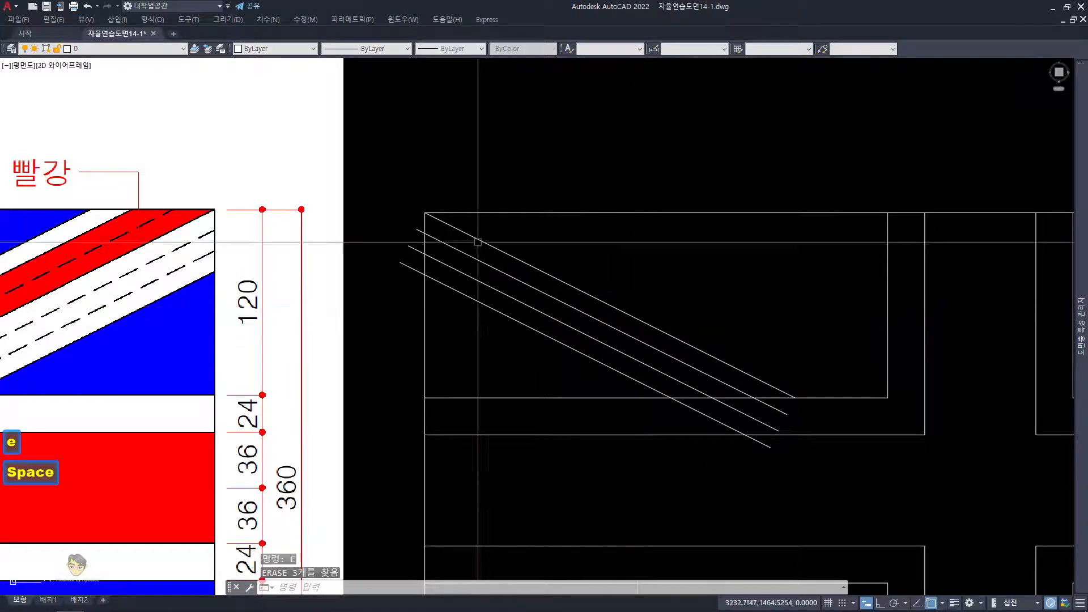
Step: Mirror the three lower-left offset lines across the upper-left diagonal, keeping the source lines
left_click(553, 369)
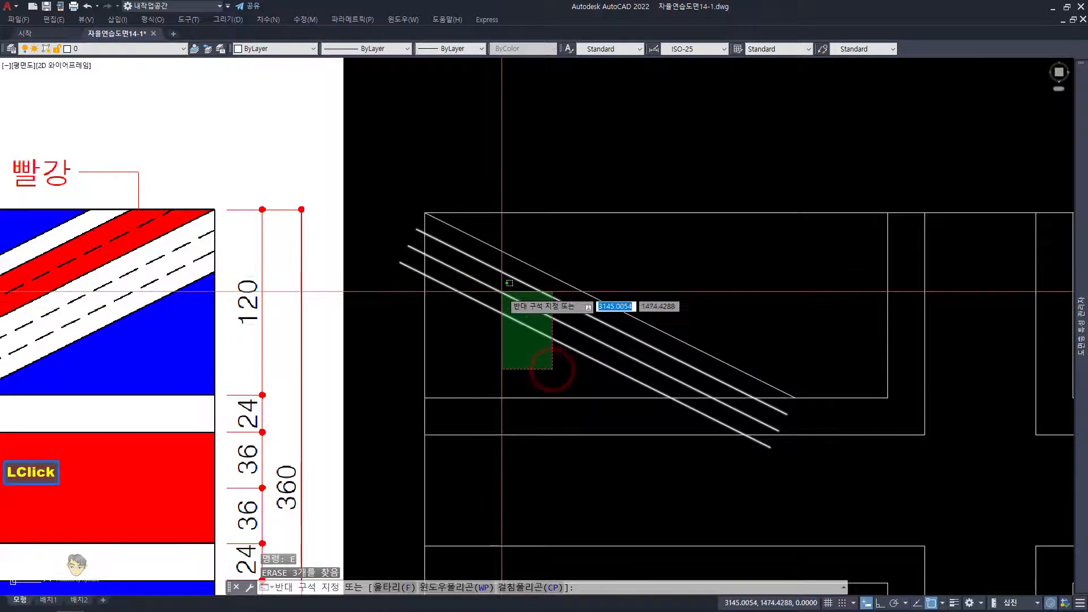
left_click(500, 290)
type("m")
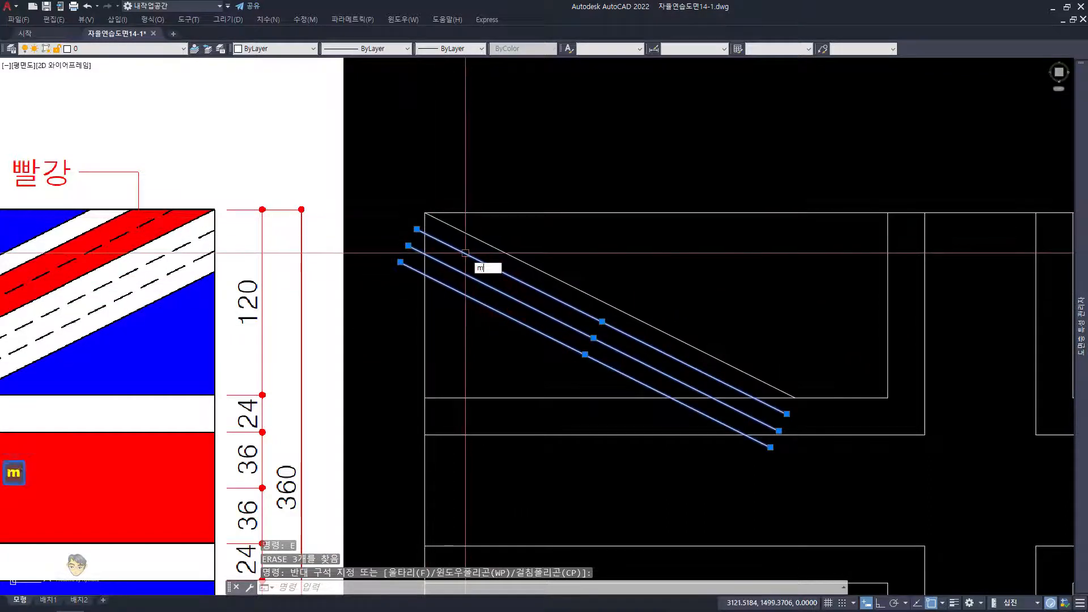
type("i")
key("Return")
left_click(424, 213)
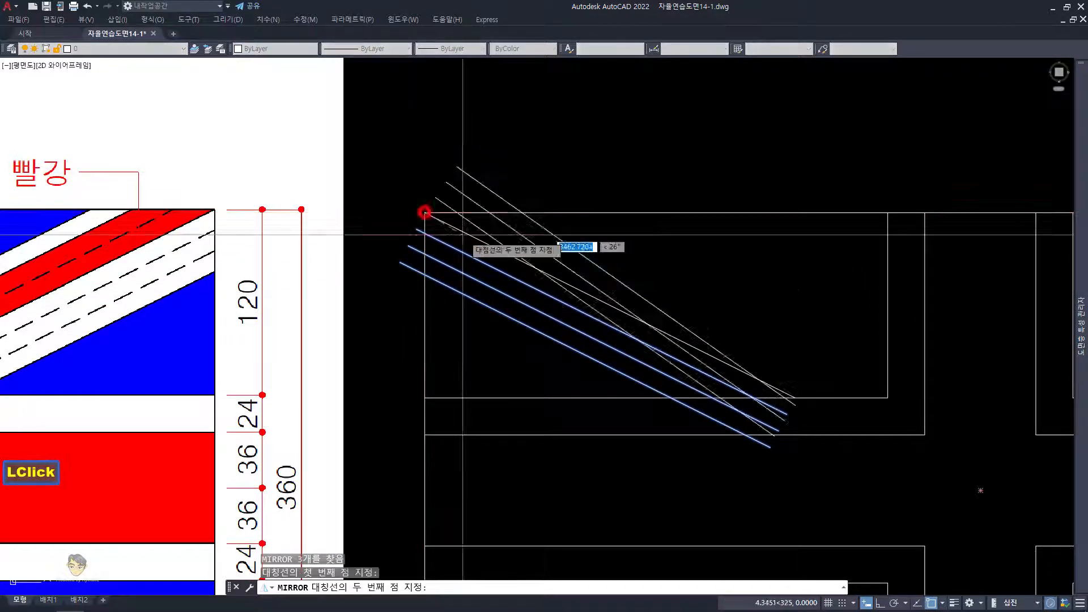
left_click(799, 396)
key("space")
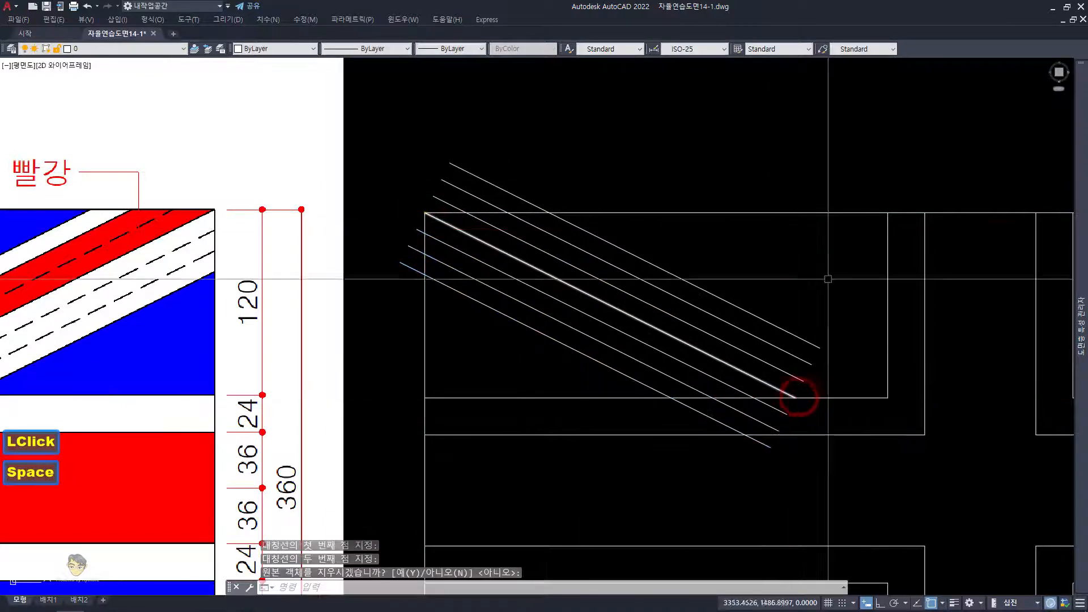
Step: Measure the total width between the two outermost lines of the upper-left diagonal band
type("ds")
key("space")
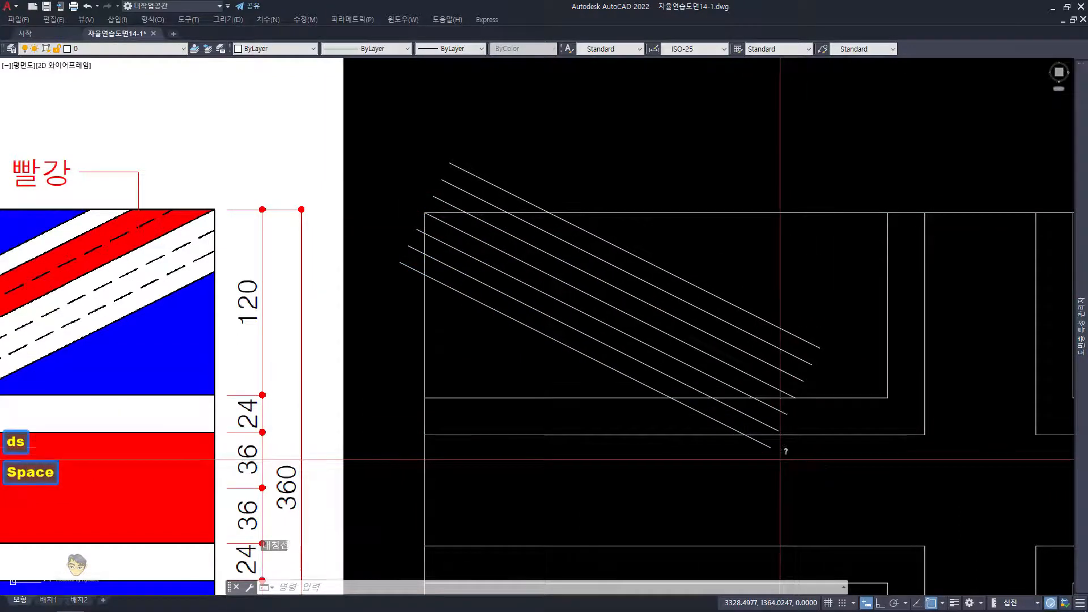
left_click(770, 447)
left_click(818, 354)
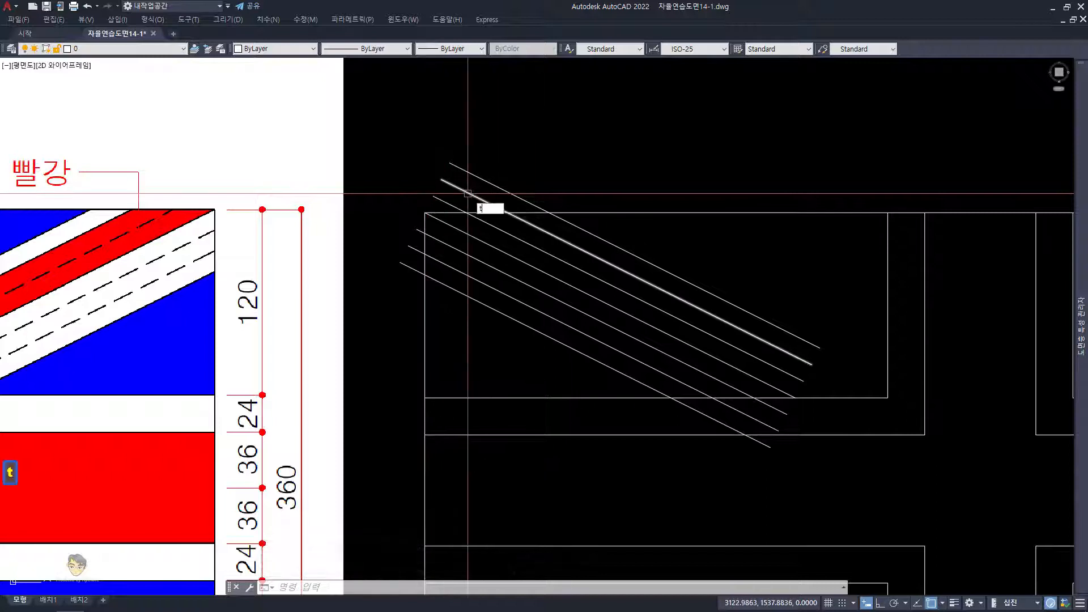
Step: Trim the band lines where they project past the flag's upper-left corner and below the upper-left quadrant
key("space")
mouse_move(505, 168)
left_mouse_down()
mouse_move(418, 209)
mouse_move(415, 294)
left_mouse_up()
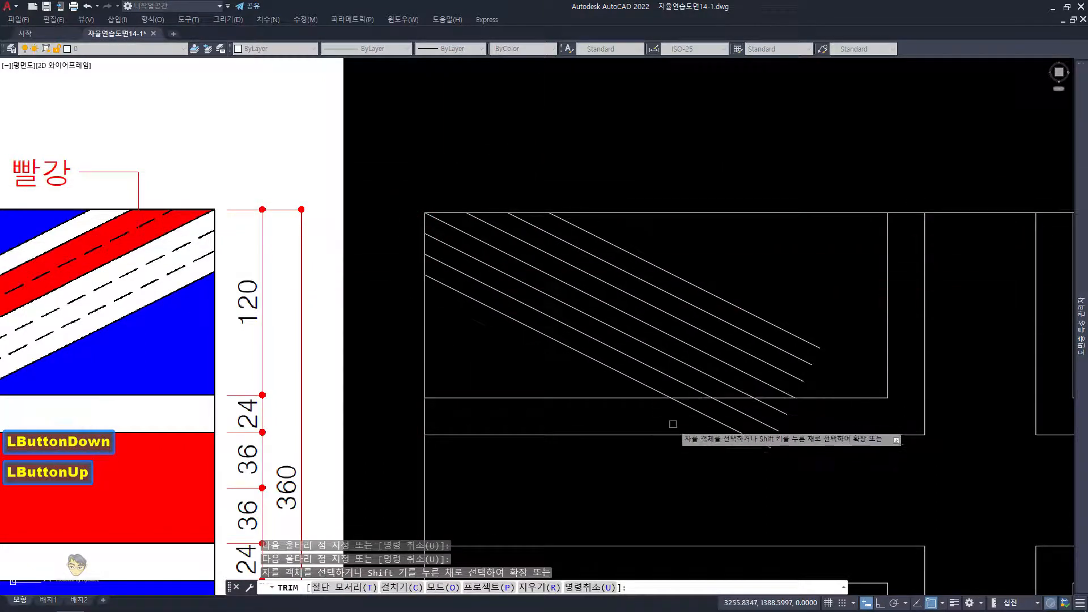
mouse_move(659, 419)
left_mouse_down()
mouse_move(652, 413)
mouse_move(792, 413)
left_mouse_up()
left_click(767, 445)
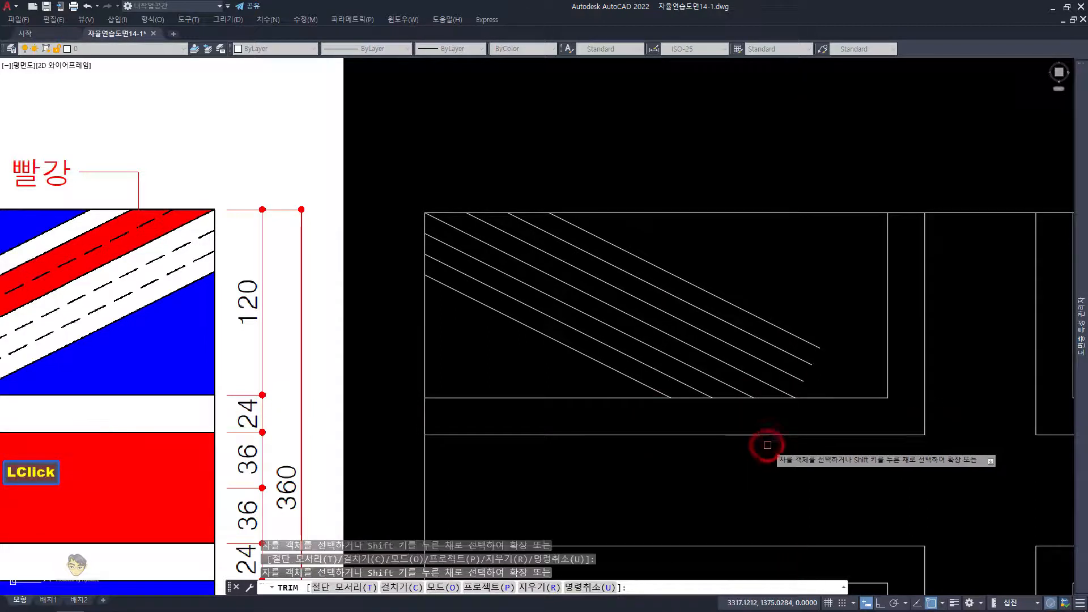
key("space")
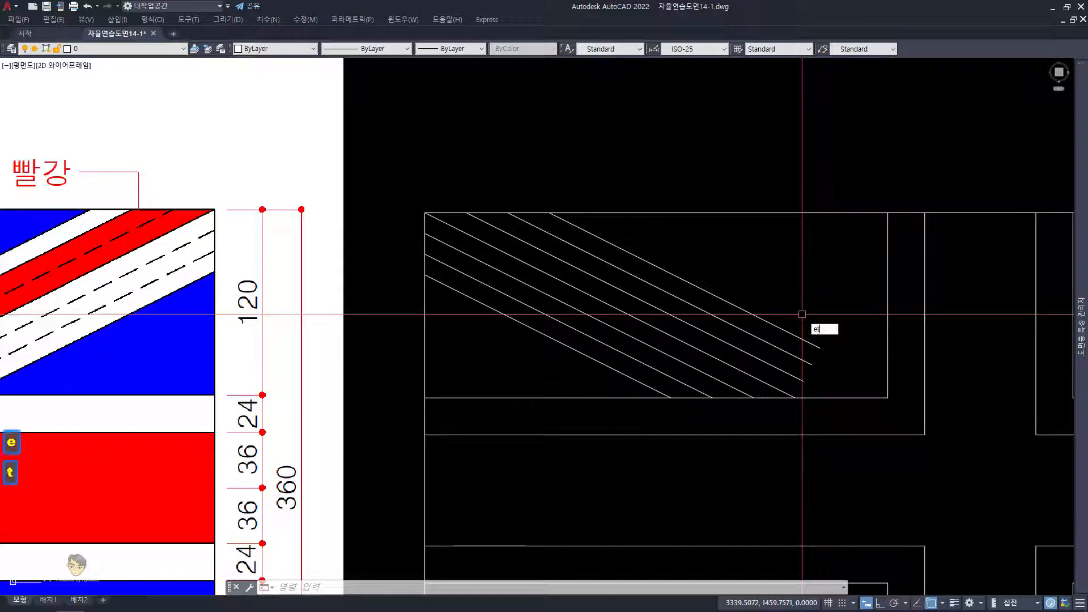
Step: Extend the three upper-right band lines until they meet the edges of the upper-left quadrant
key("space")
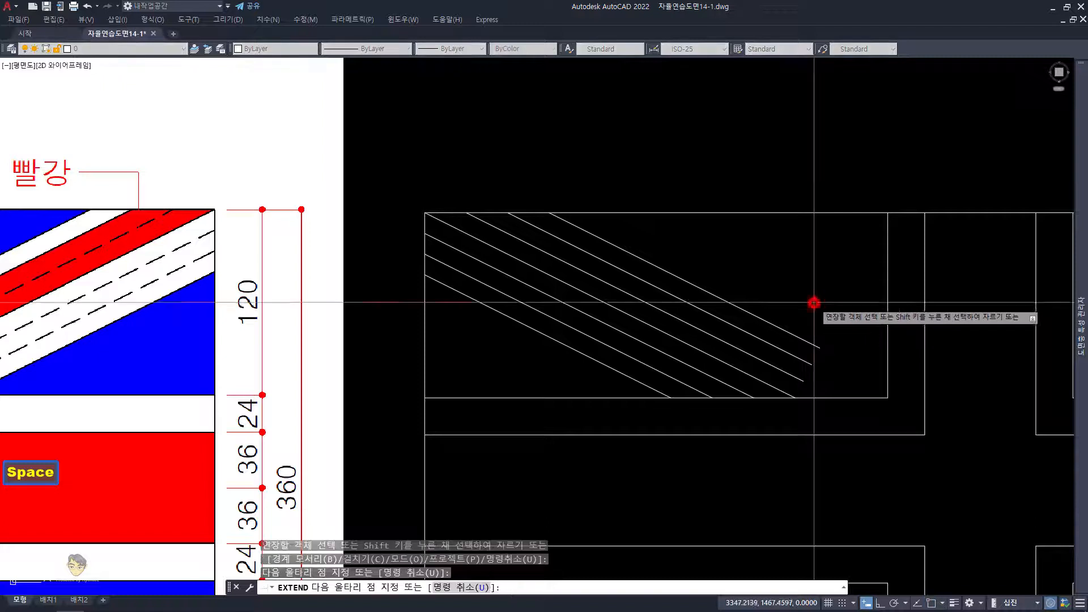
left_click_drag(814, 304, 788, 380)
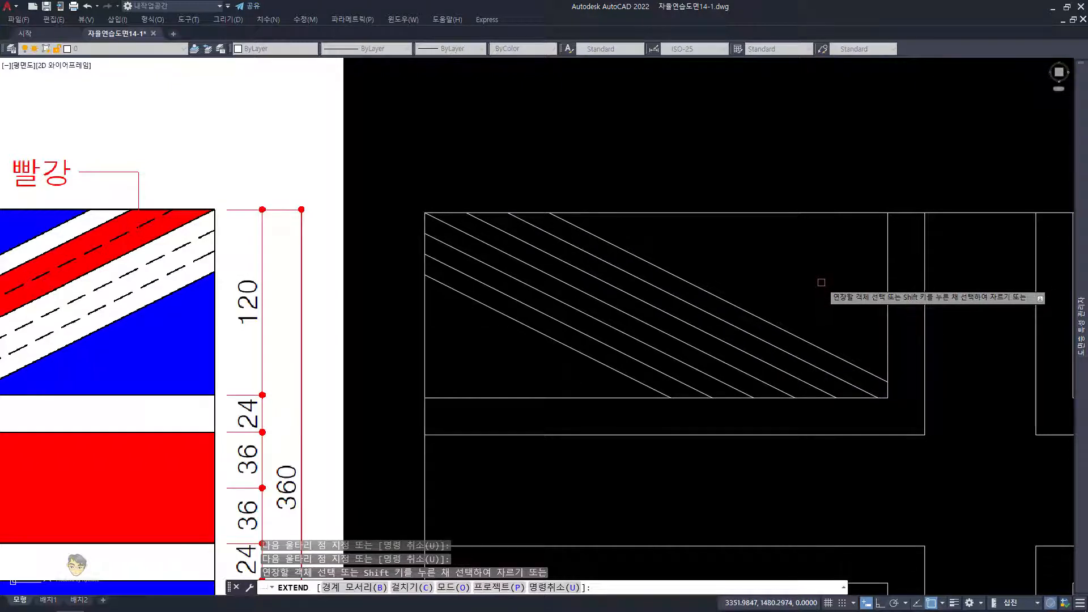
key("space")
Step: Load the DASHED linetype from acadiso.lin into the drawing
type("l")
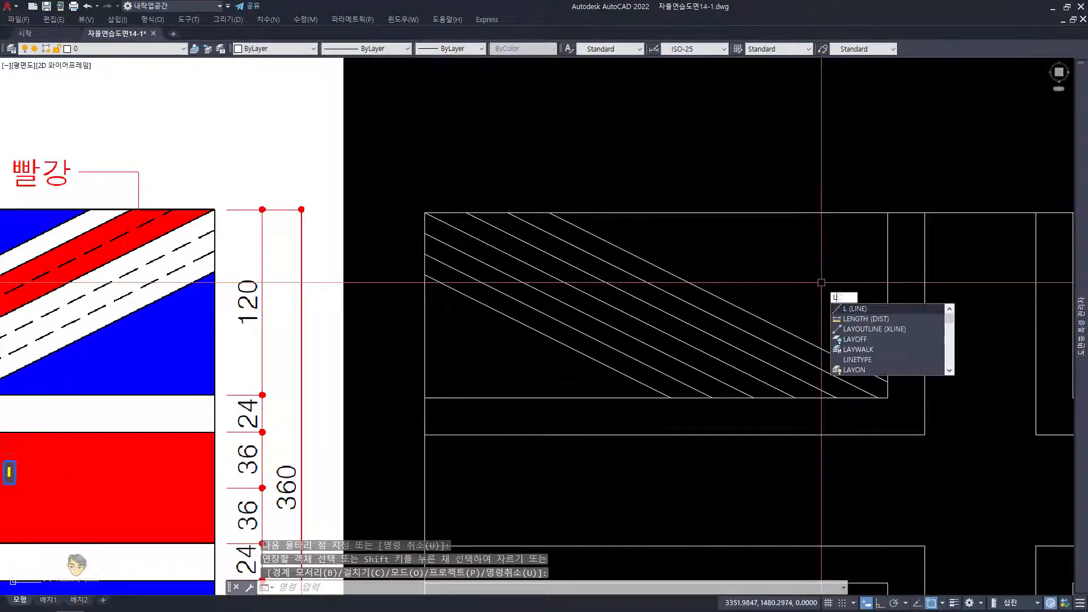
type("t")
key("space")
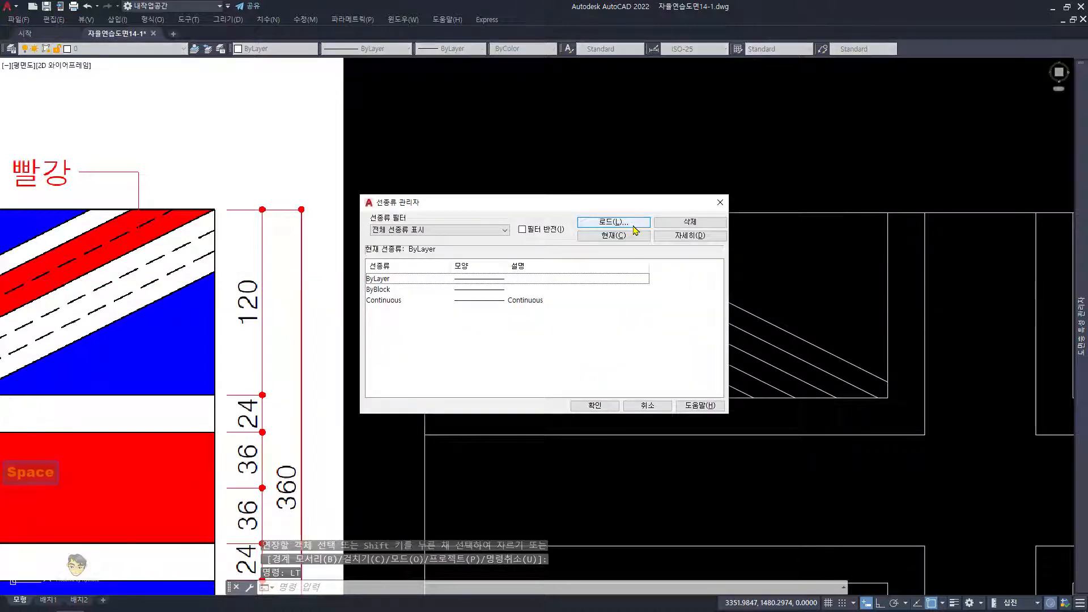
left_click(632, 223)
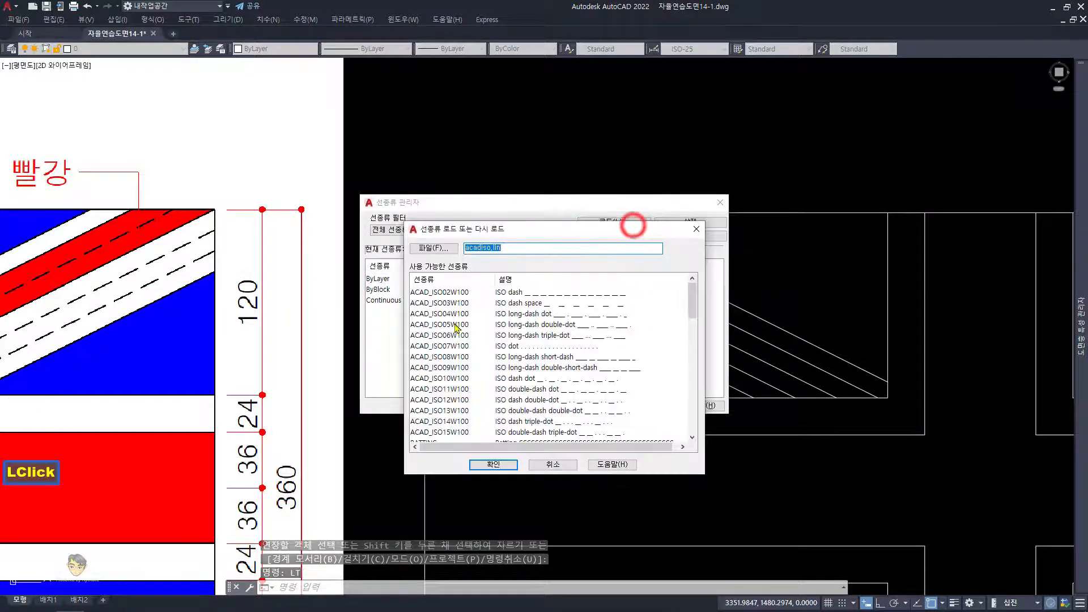
left_click(437, 315)
key("d")
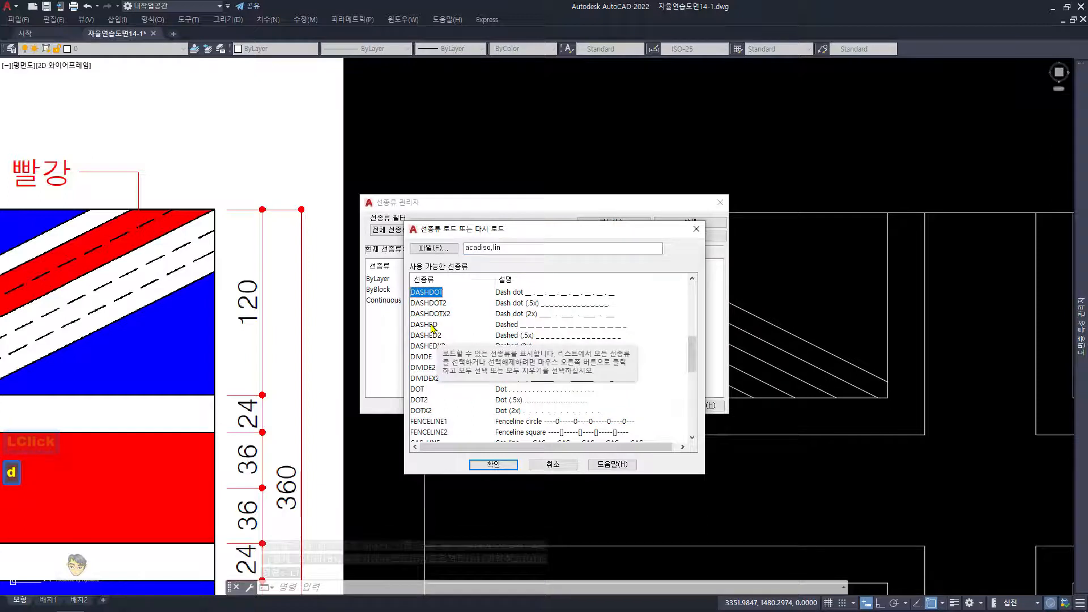
double_click(431, 325)
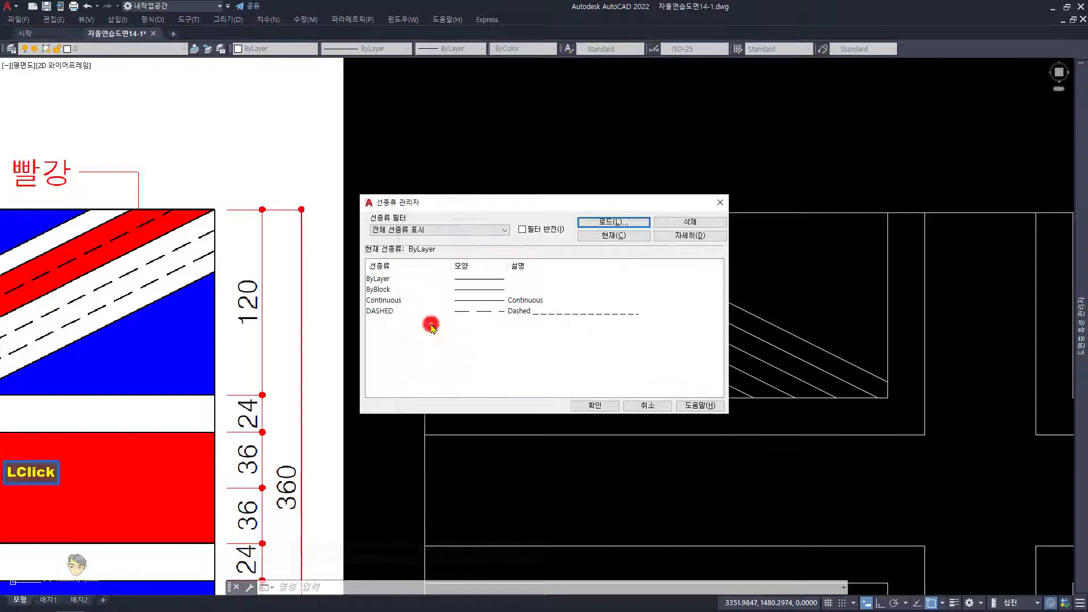
left_click(592, 405)
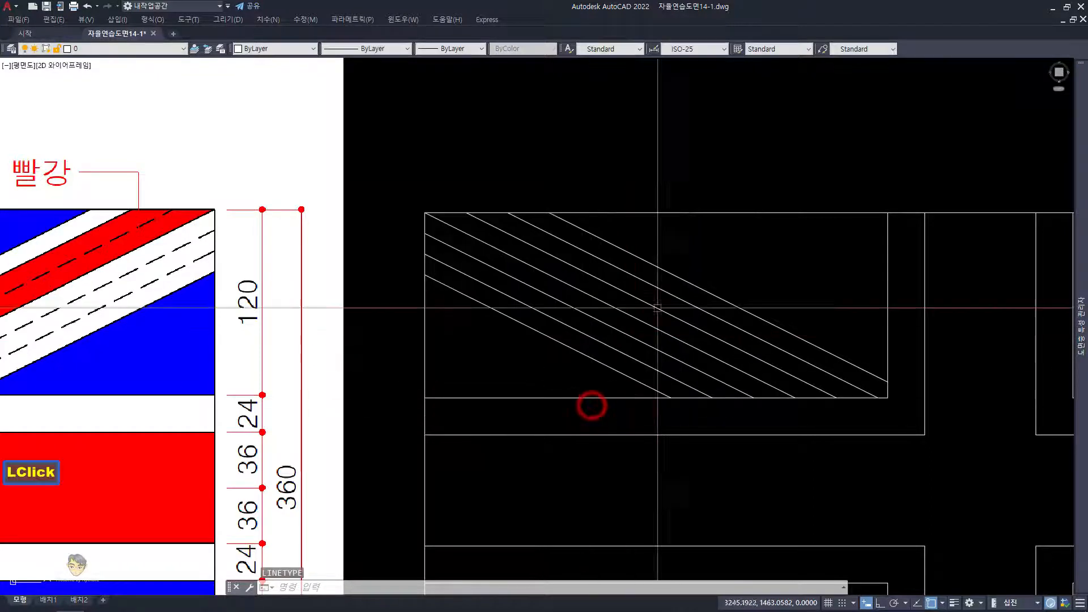
Step: Set the band's outermost upper-right line to green (초록색) with the DASHED linetype
left_click(735, 284)
left_click(698, 288)
scroll(697, 288, "down", 2)
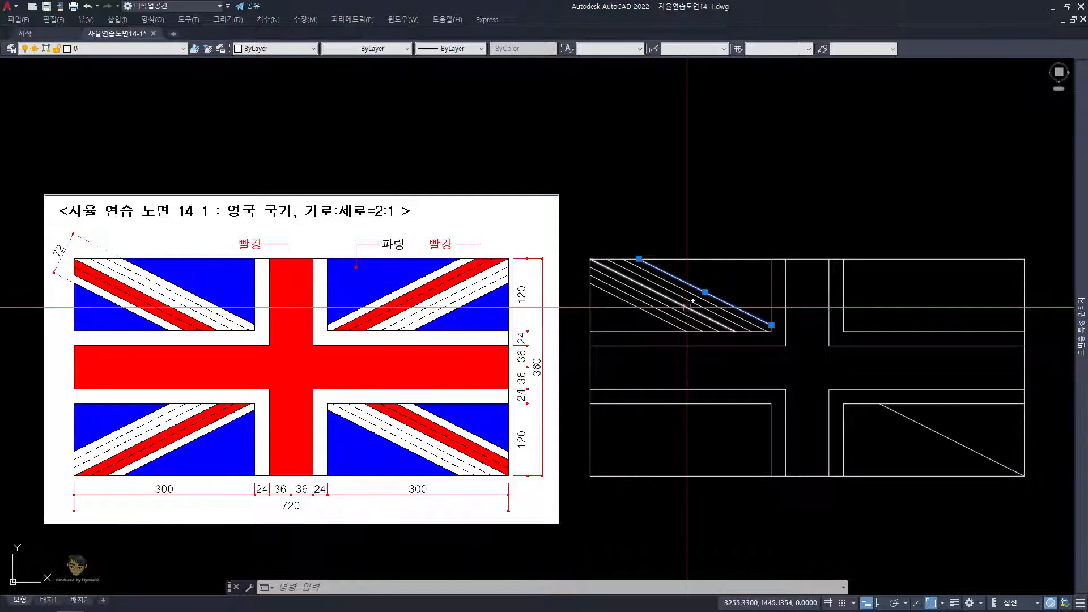
scroll(691, 307, "up", 3)
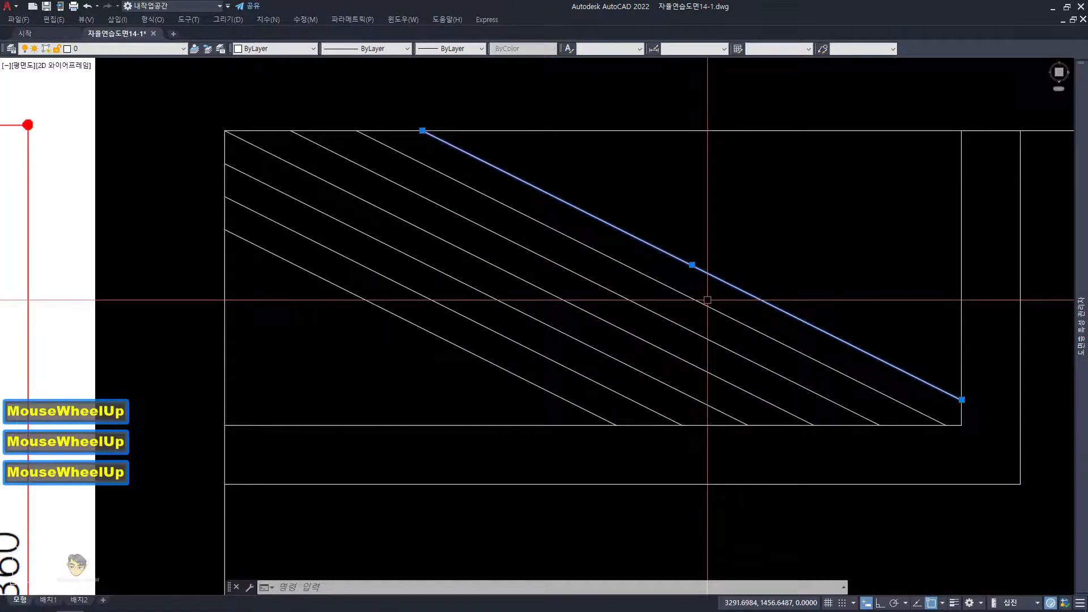
scroll(707, 300, "down", 1)
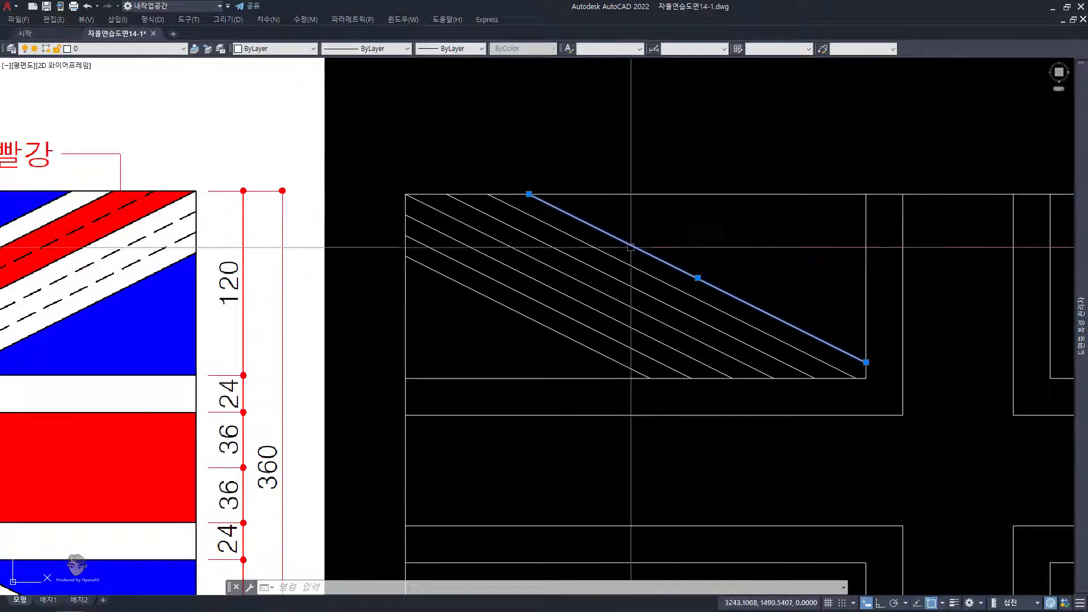
left_click(285, 49)
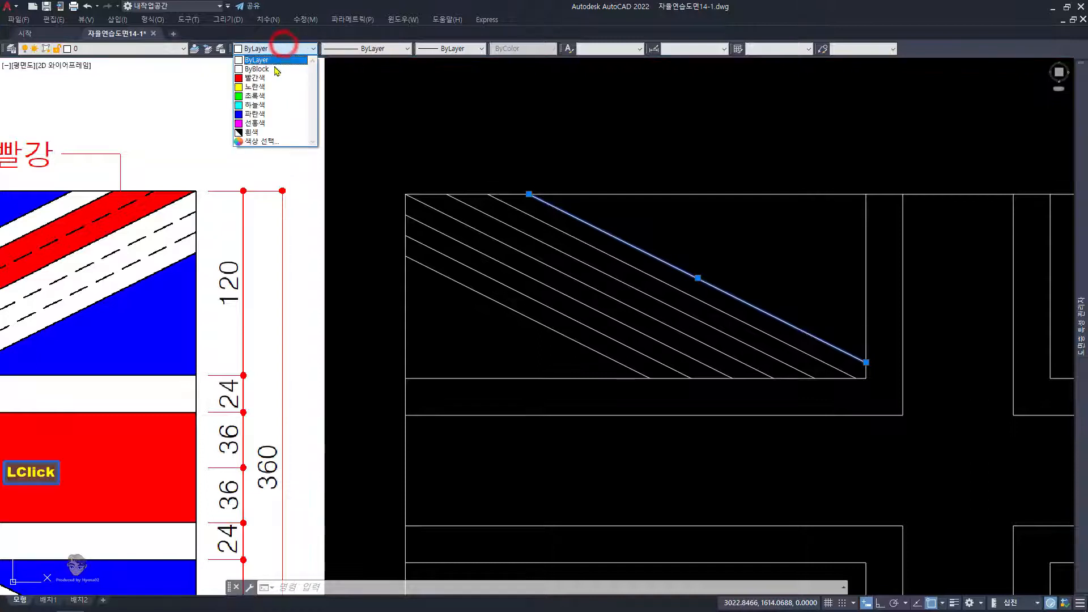
left_click(284, 96)
left_click(391, 49)
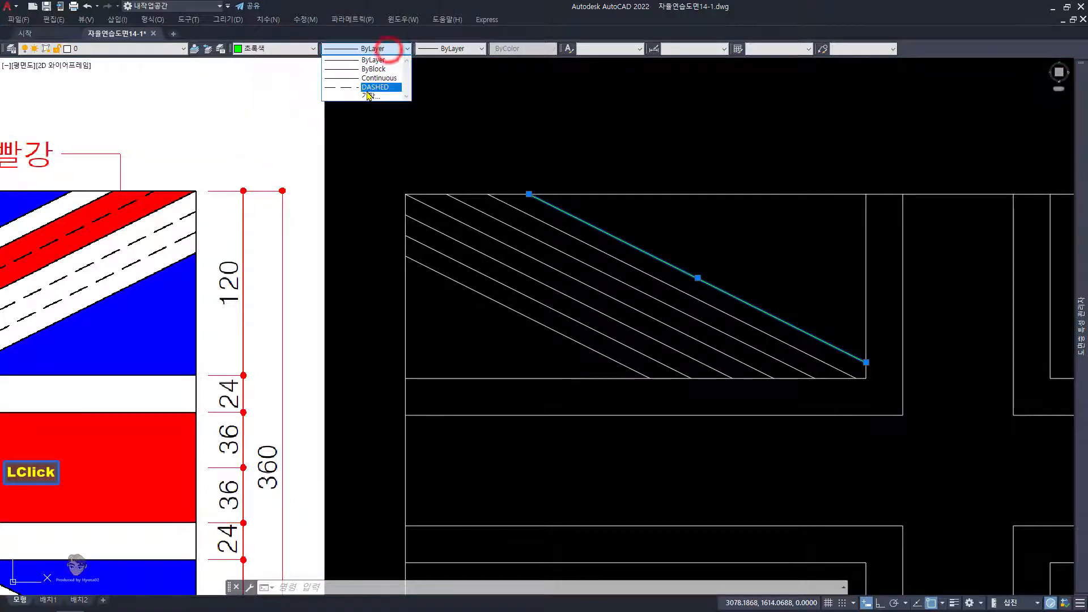
left_click(368, 89)
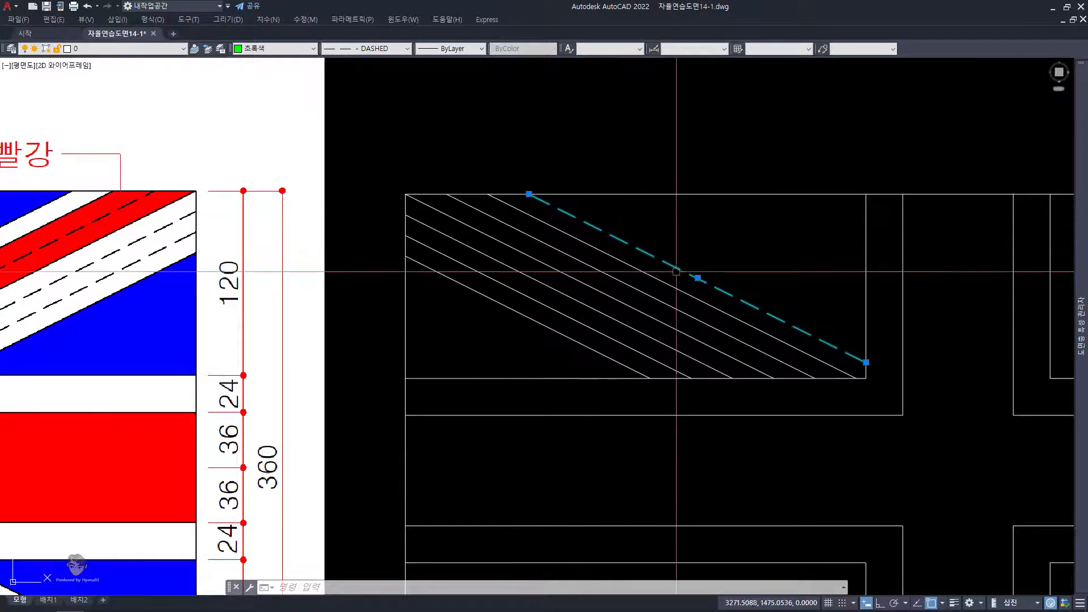
Step: Match the green dashed line's properties onto the two neighbouring band lines and the central diagonal
scroll(660, 262, "down", 2)
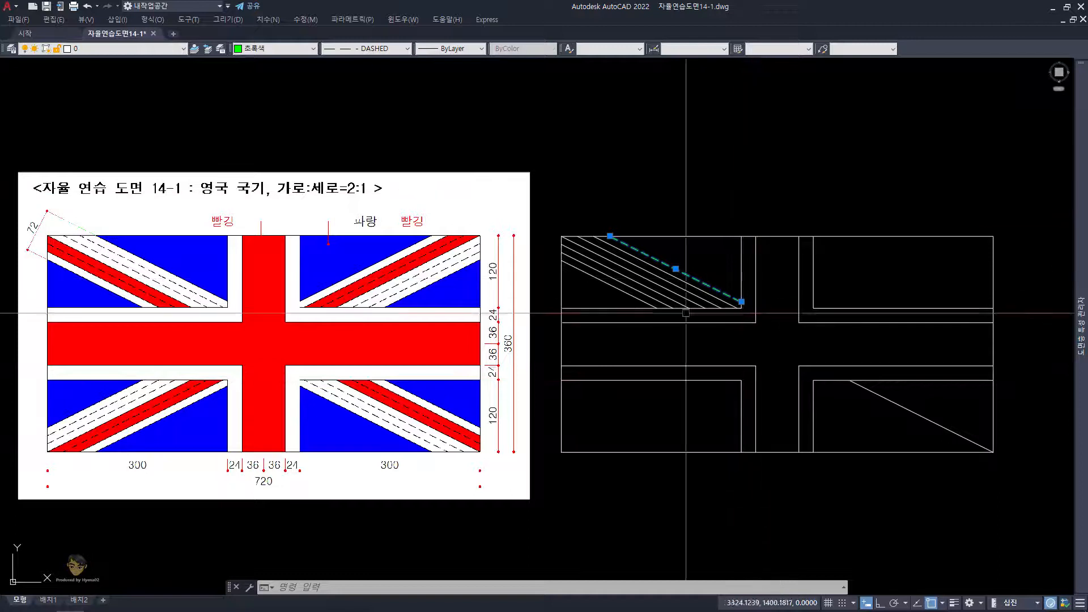
scroll(683, 274, "up", 2)
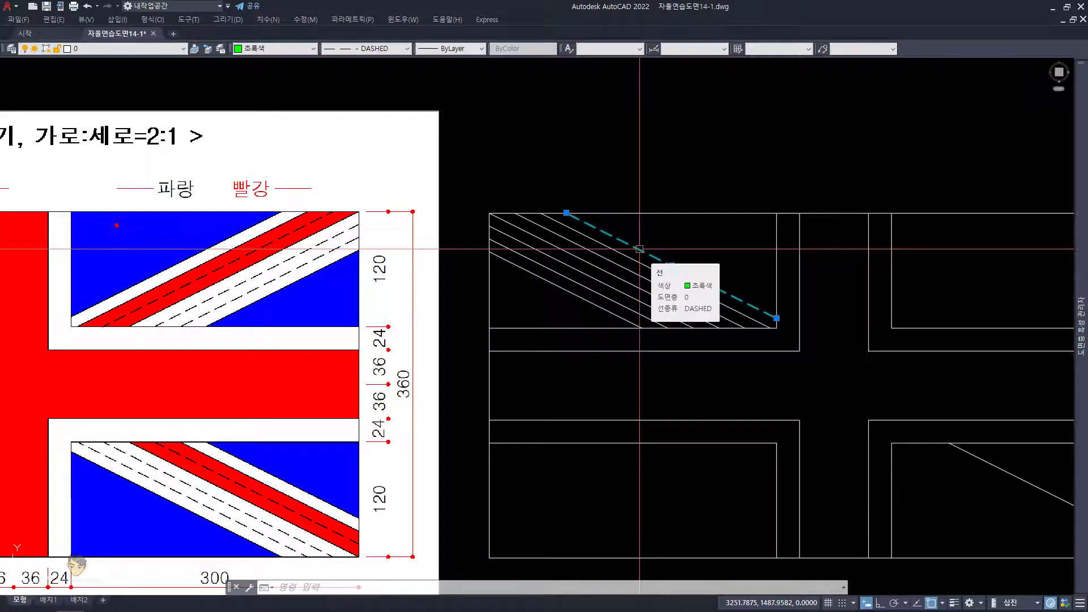
scroll(639, 249, "up", 2)
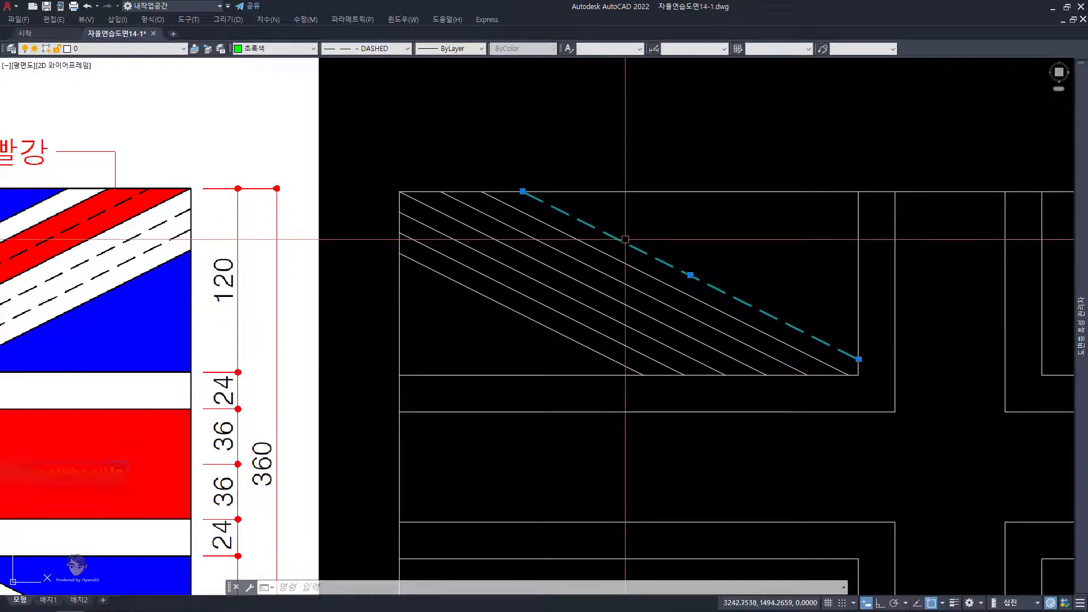
type("mm")
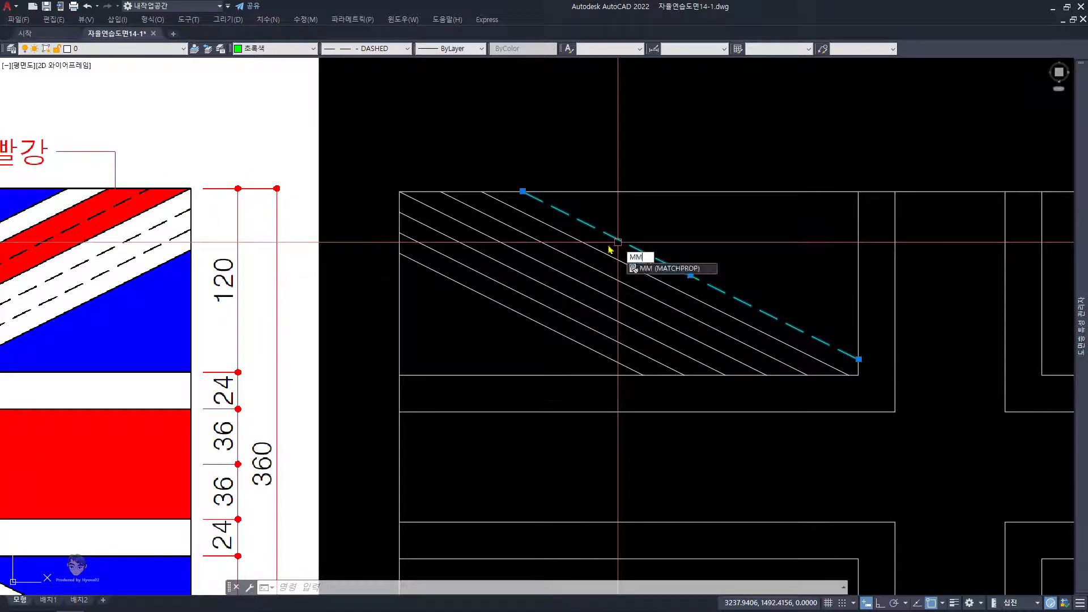
key("space")
left_click(618, 262)
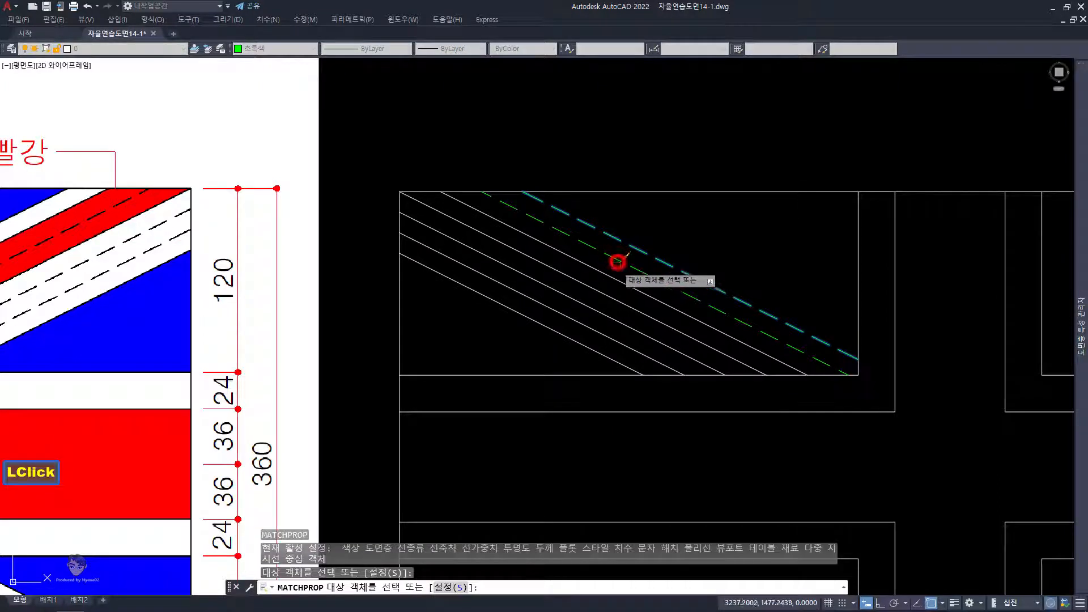
mouse_move(615, 266)
left_mouse_down()
mouse_move(596, 309)
mouse_move(607, 289)
mouse_move(589, 280)
left_mouse_up()
Step: Examine which lines of the reference flag's upper-left diagonal band are dashed and compare them with the drawing
scroll(592, 289, "down", 2)
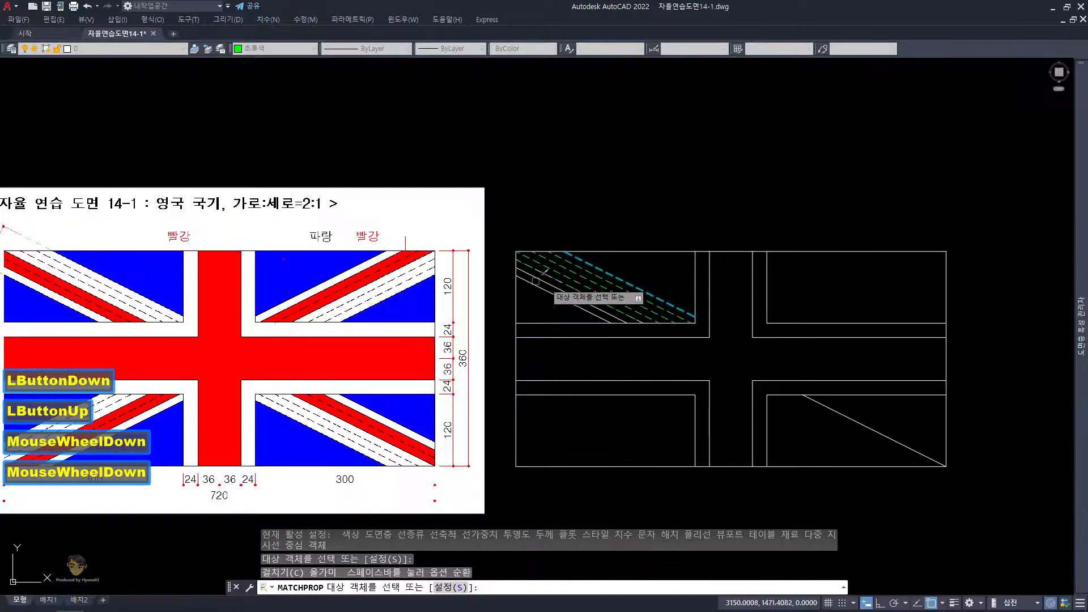
middle_click_drag(103, 288, 267, 284)
scroll(181, 271, "up", 3)
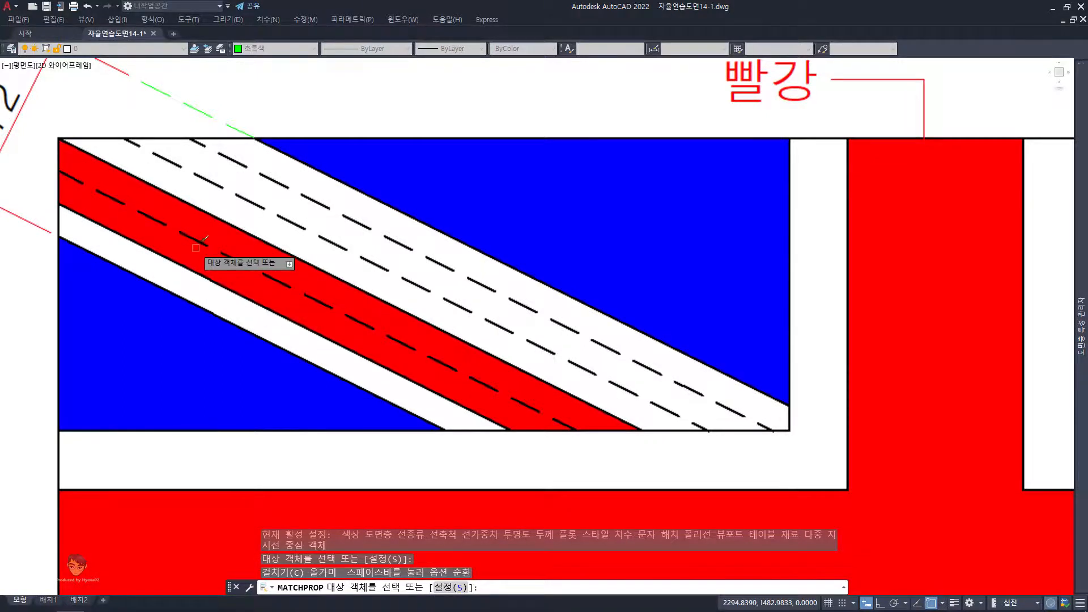
scroll(196, 248, "down", 2)
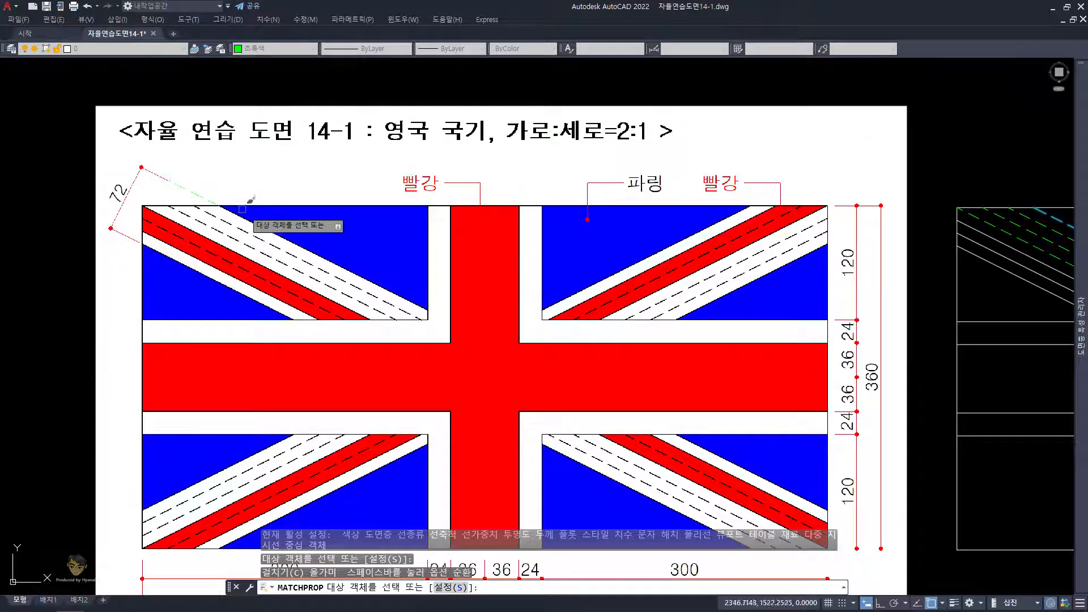
scroll(371, 288, "down", 2)
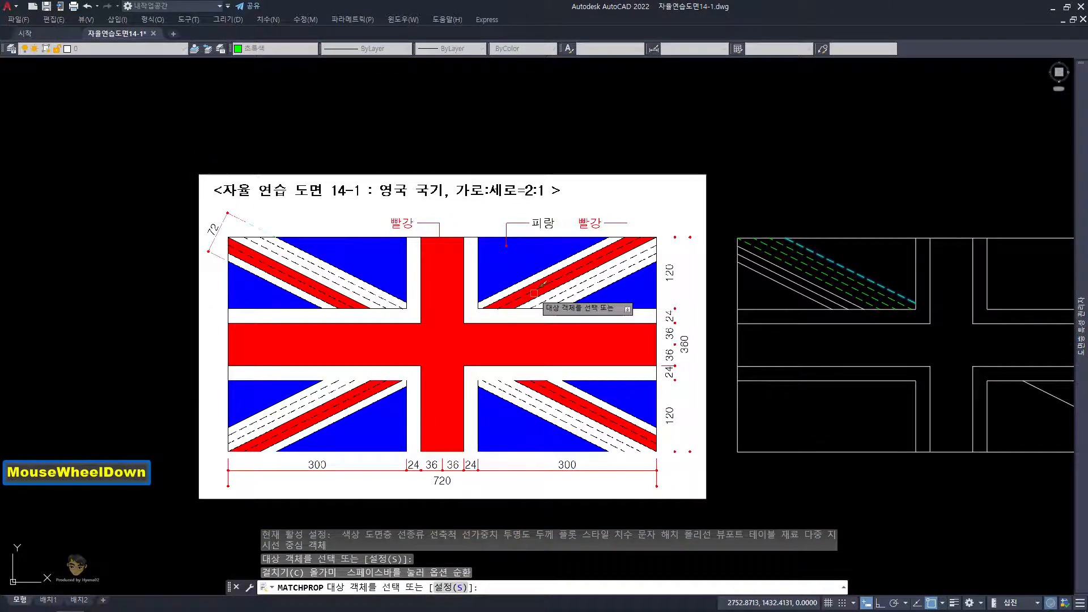
middle_click_drag(534, 293, 391, 293)
scroll(672, 250, "up", 3)
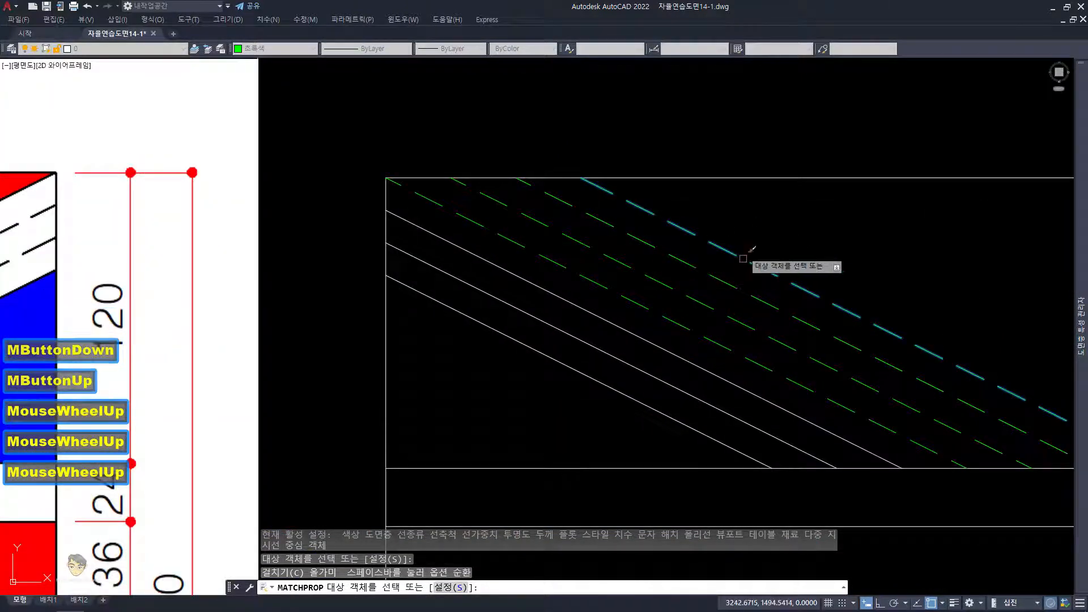
Step: Match the green dashed line's properties onto the middle of the three solid lines below the central diagonal
left_click(564, 328)
key("space")
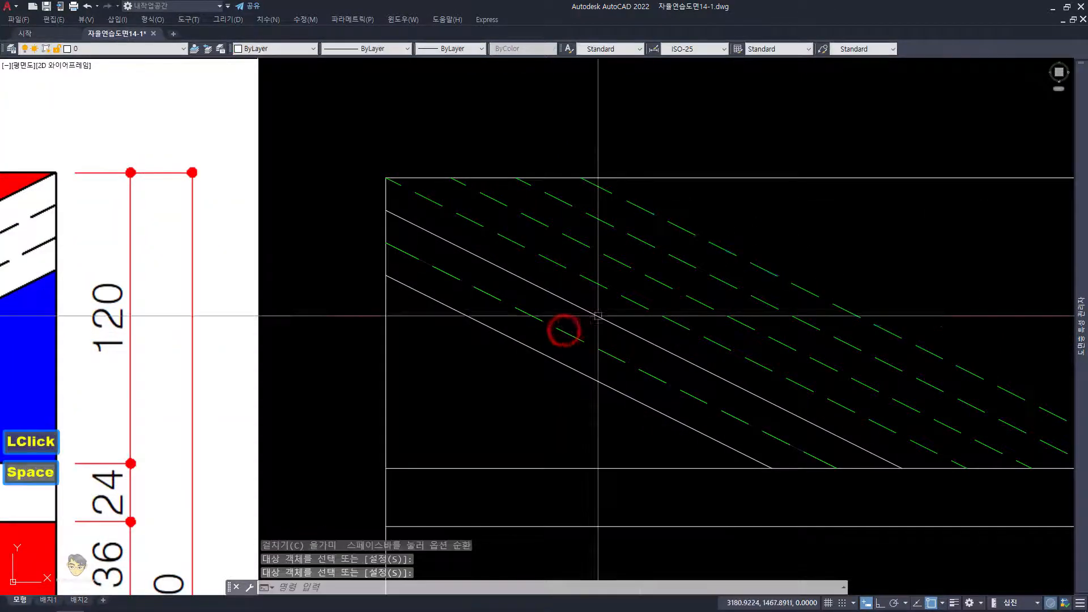
Step: Match the properties of the solid line just below the central diagonal onto the green dashed line beneath it
left_click(571, 304)
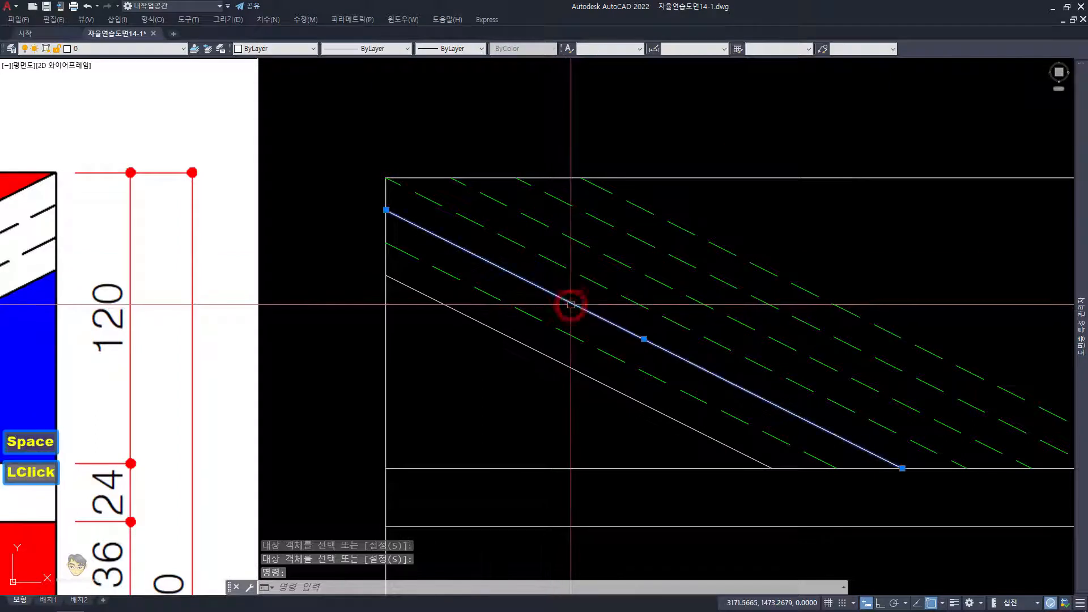
type("mm")
key("space")
scroll(571, 304, "down", 2)
mouse_move(545, 294)
middle_mouse_down()
mouse_move(751, 286)
mouse_move(510, 318)
middle_mouse_up()
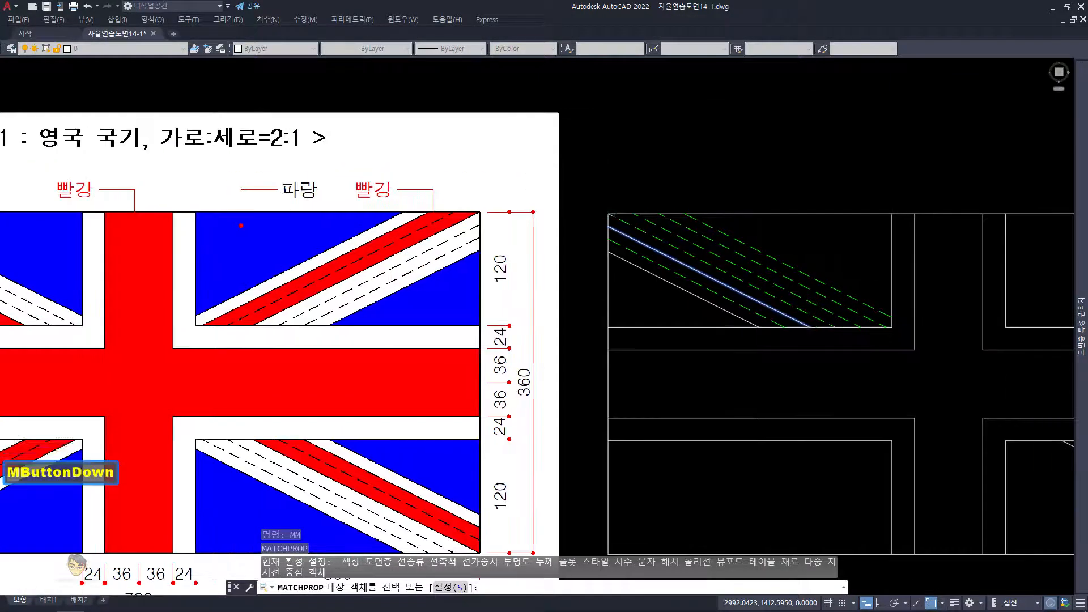
scroll(732, 301, "up", 2)
left_click(733, 336)
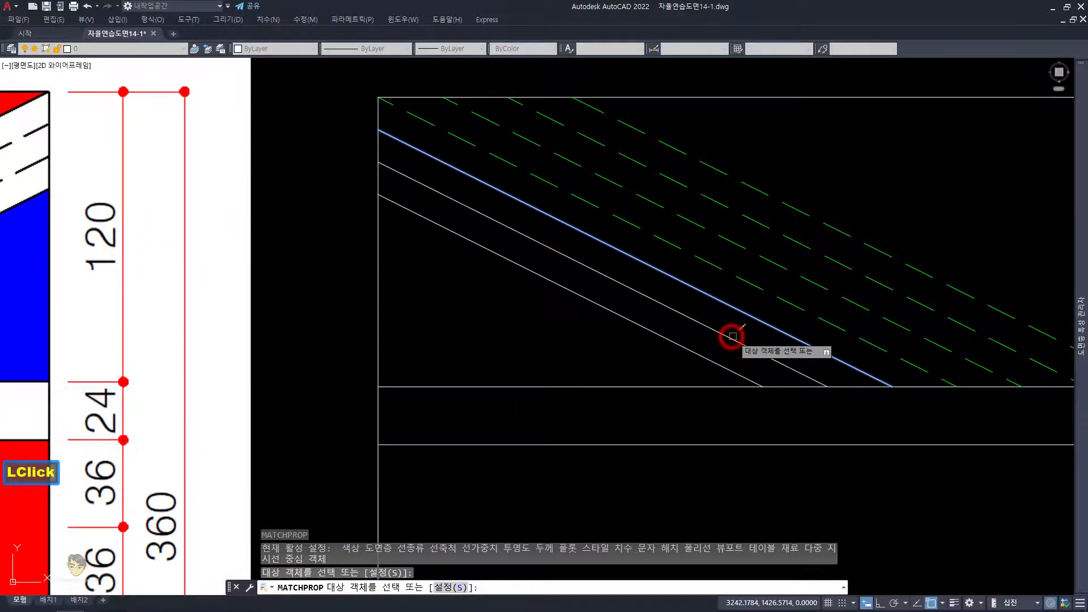
Step: Match the same solid line's properties onto the central diagonal and the band's outermost upper-right line
scroll(733, 336, "down", 2)
middle_click_drag(761, 316, 877, 301)
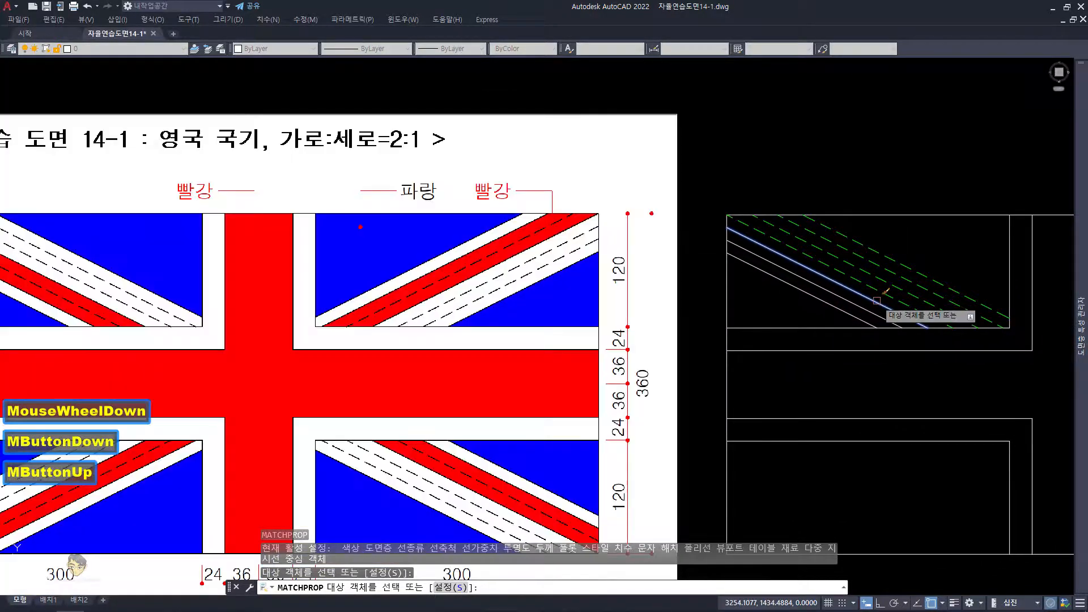
scroll(877, 301, "up", 2)
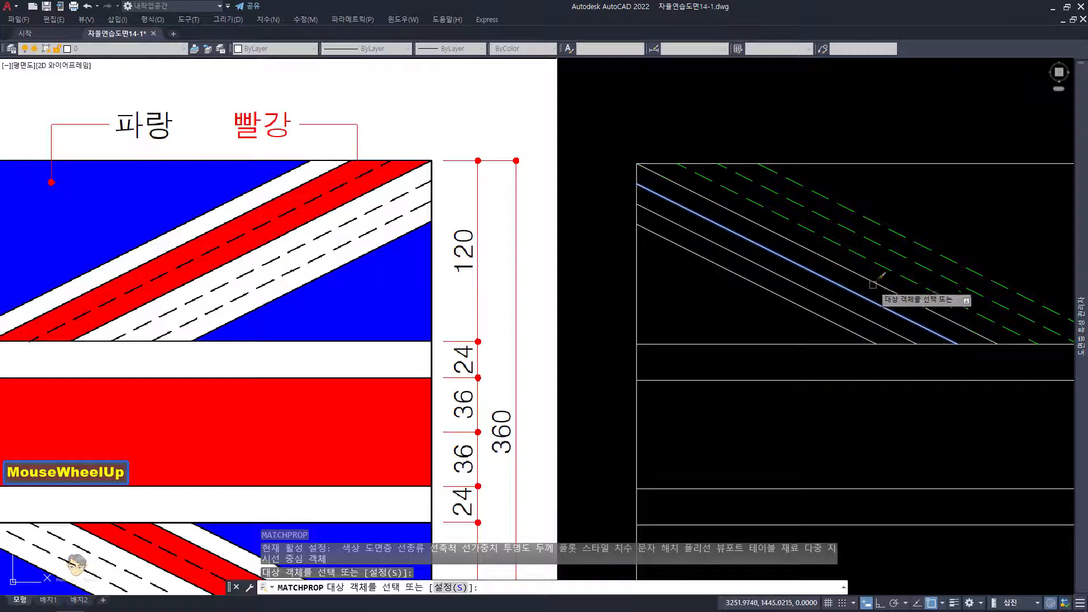
left_click(875, 281)
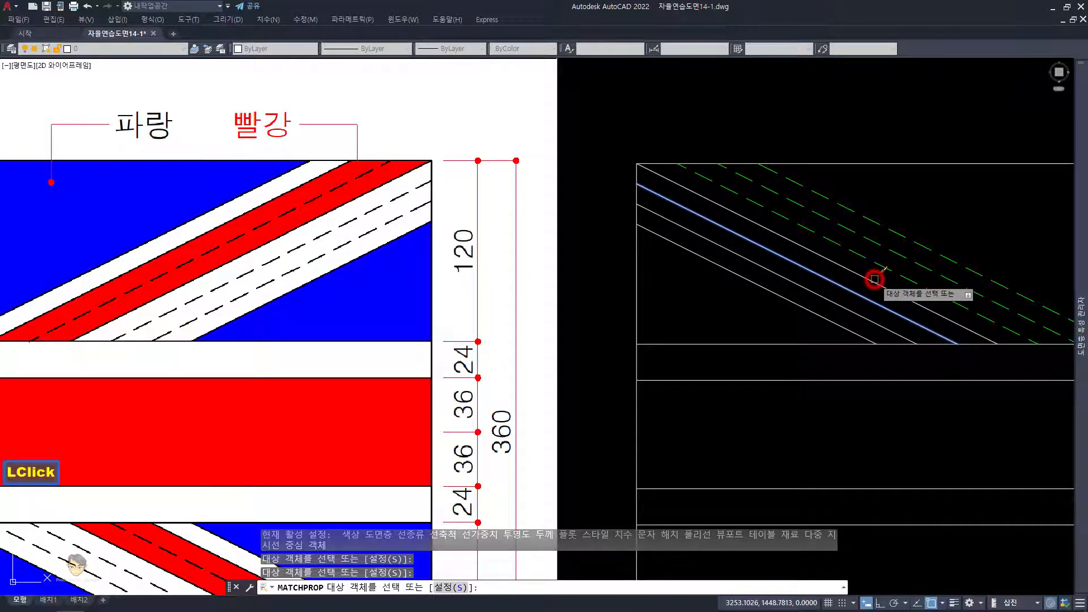
left_click(904, 235)
left_click(903, 235)
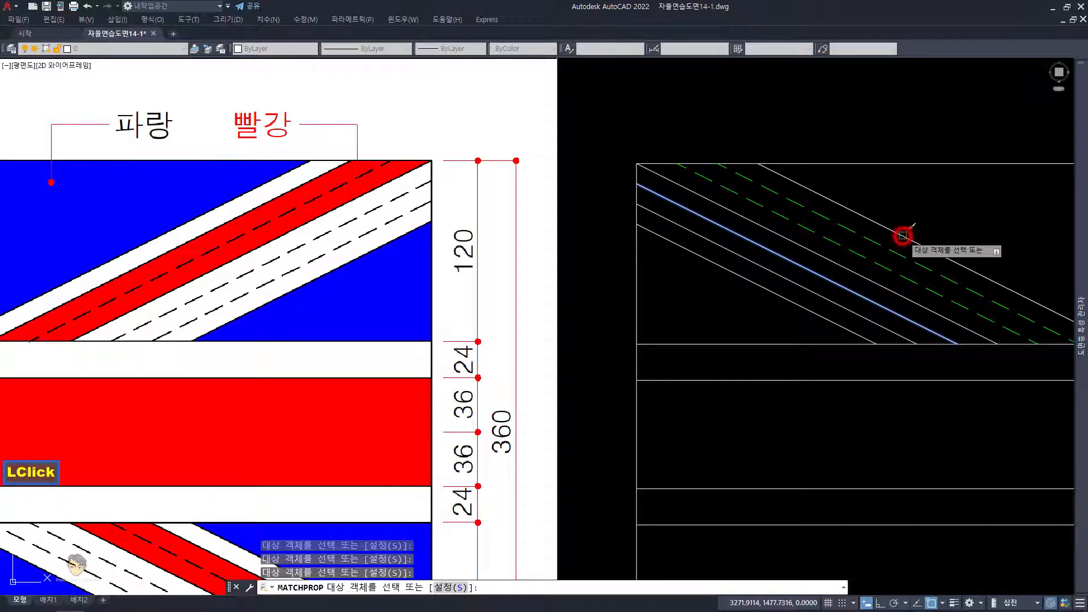
key("space")
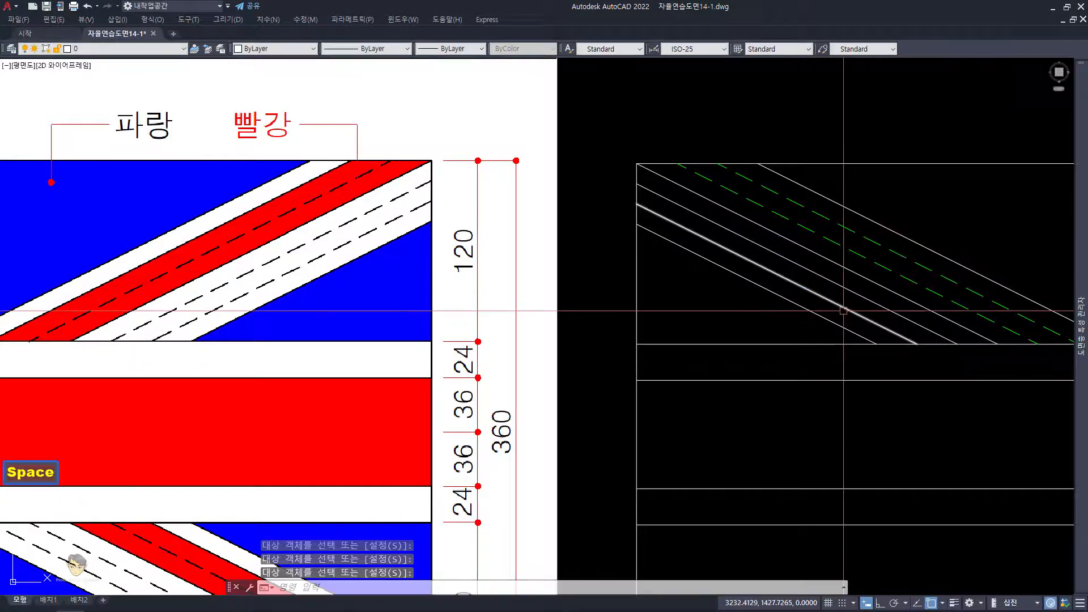
scroll(858, 305, "down", 2)
scroll(858, 306, "up", 2)
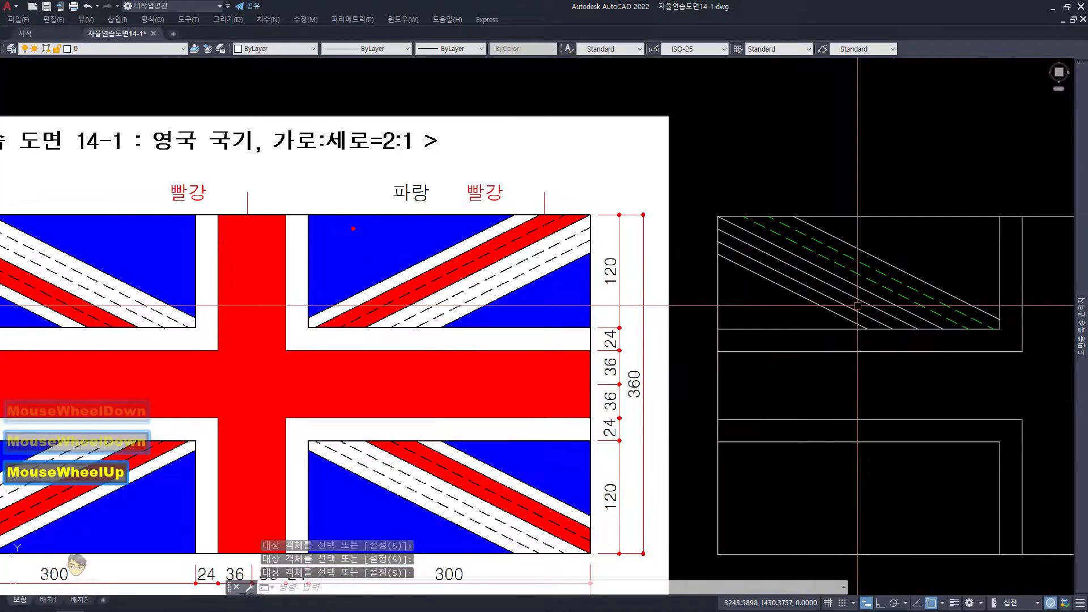
left_click(871, 301)
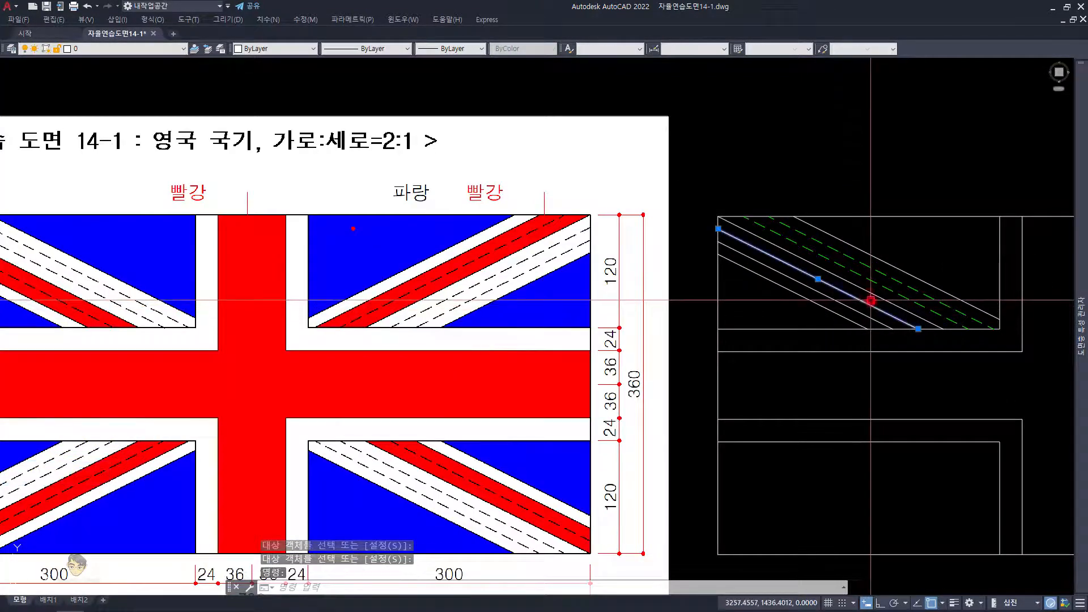
scroll(871, 301, "up", 2)
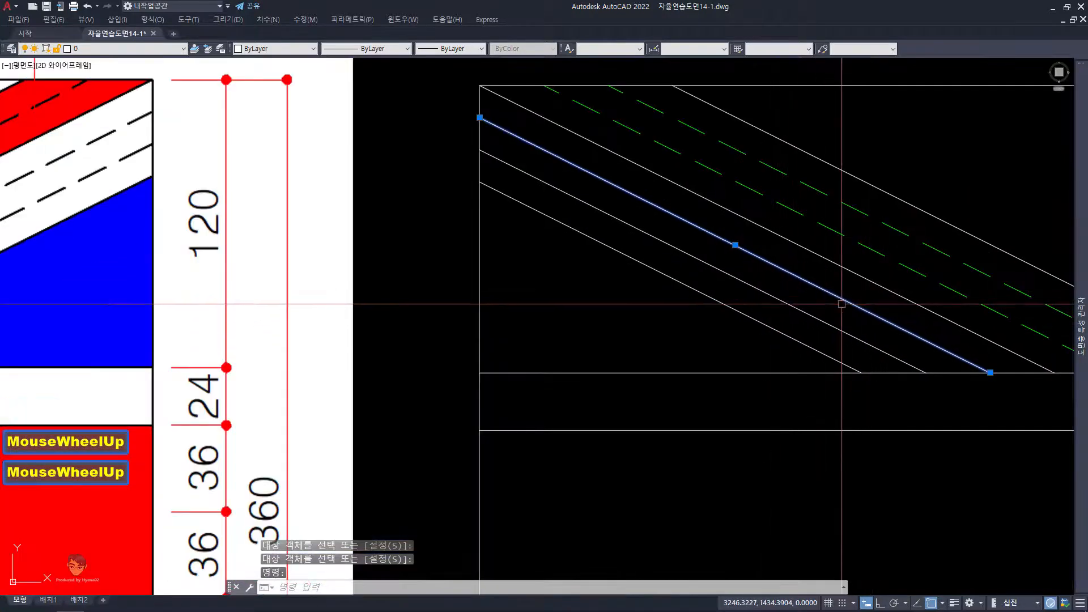
key("Escape")
Step: Match a green dashed line's properties onto the solid line just below the central diagonal
left_click(913, 275)
type("ma")
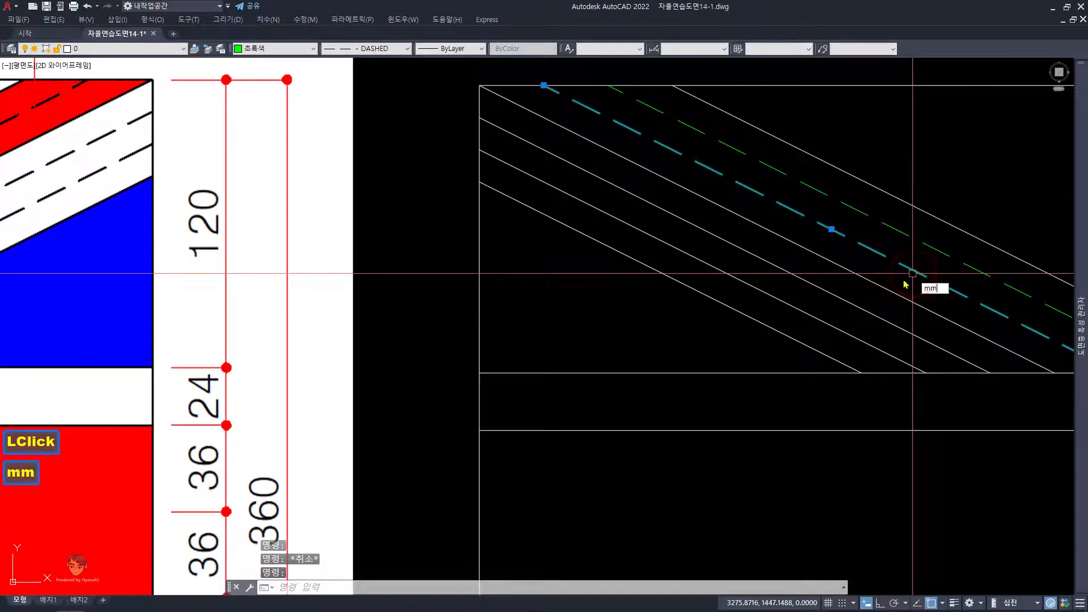
key("space")
left_click(879, 311)
scroll(814, 308, "down", 2)
scroll(814, 308, "down", 1)
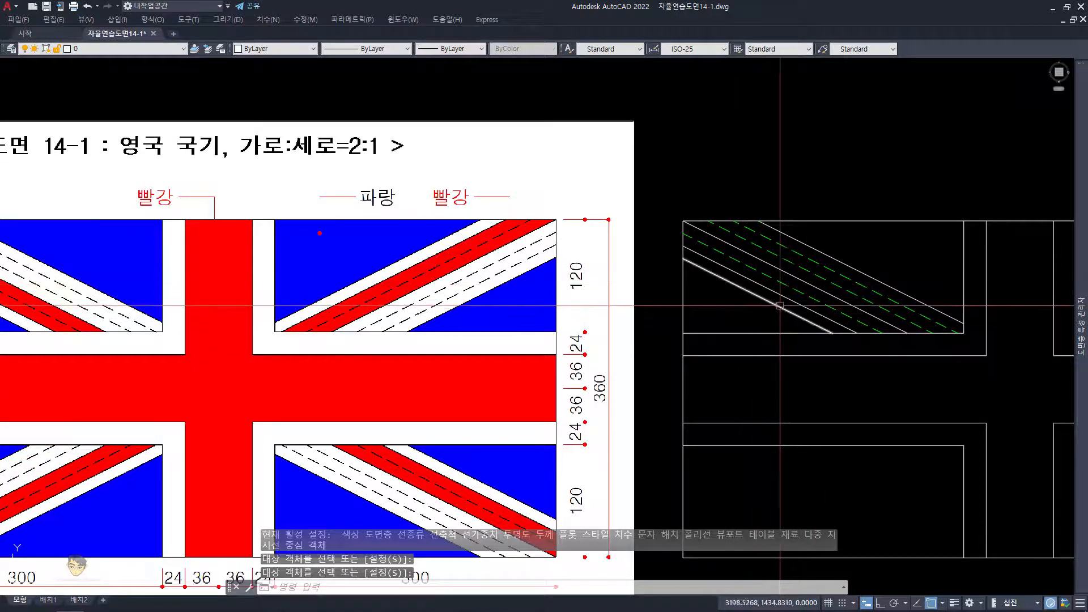
Step: Compare the solid and dashed lines and the red area of the reference's upper-left band with the drawn band
left_click(717, 249)
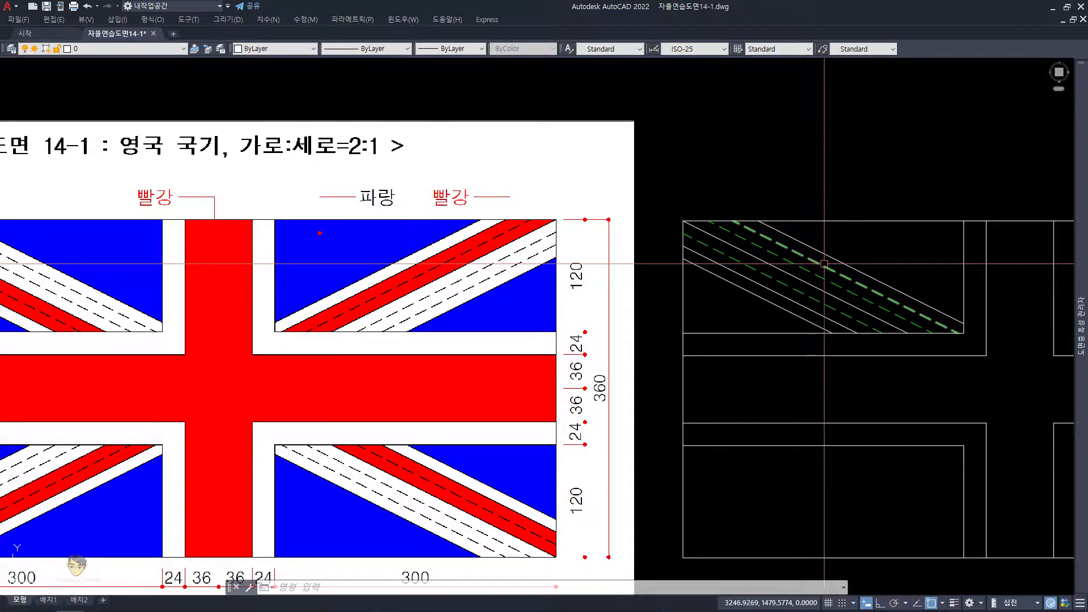
middle_click_drag(272, 292, 547, 292)
scroll(208, 211, "up", 2)
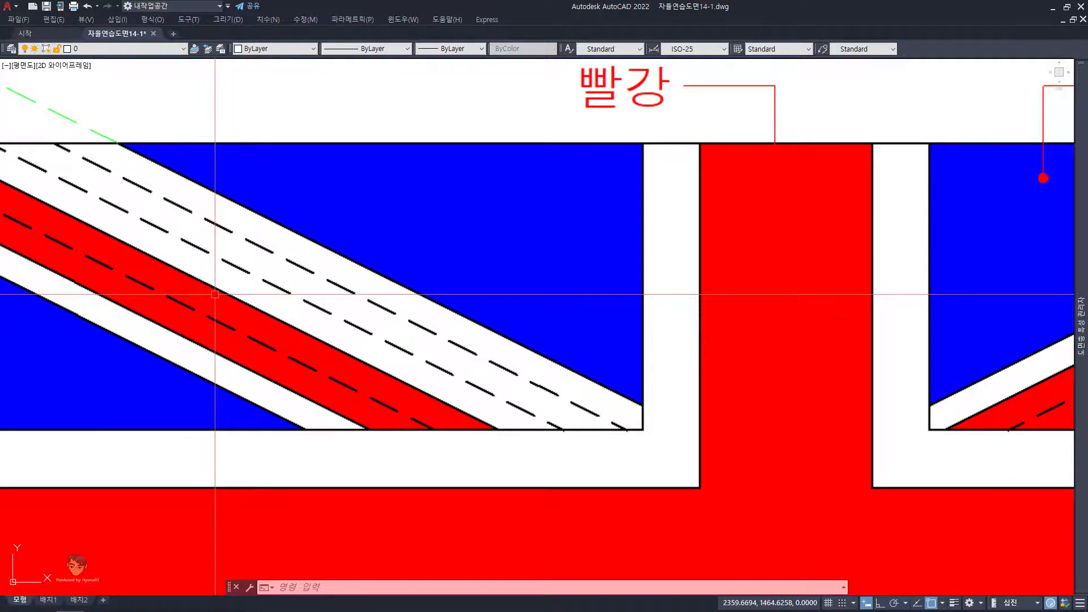
scroll(215, 295, "down", 2)
mouse_move(215, 294)
middle_mouse_down()
mouse_move(388, 296)
mouse_move(691, 274)
middle_mouse_up()
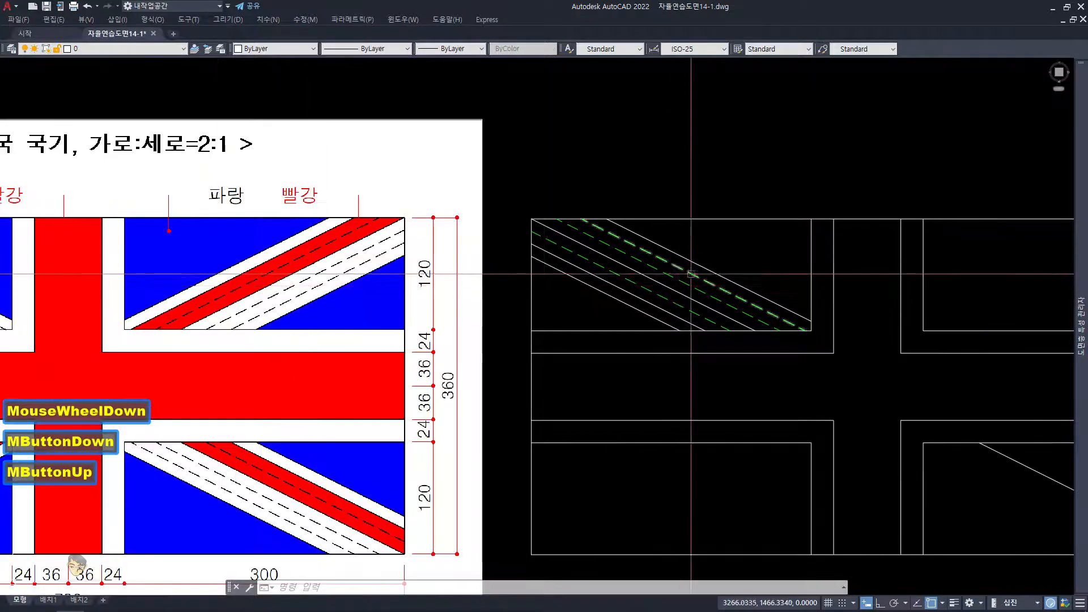
scroll(691, 273, "up", 2)
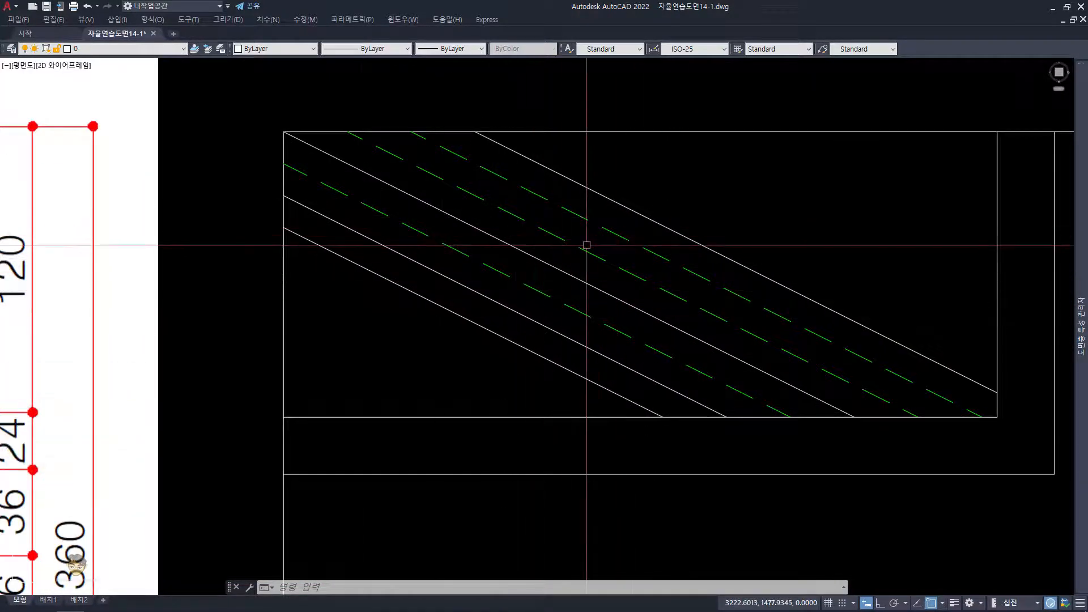
scroll(586, 244, "down", 2)
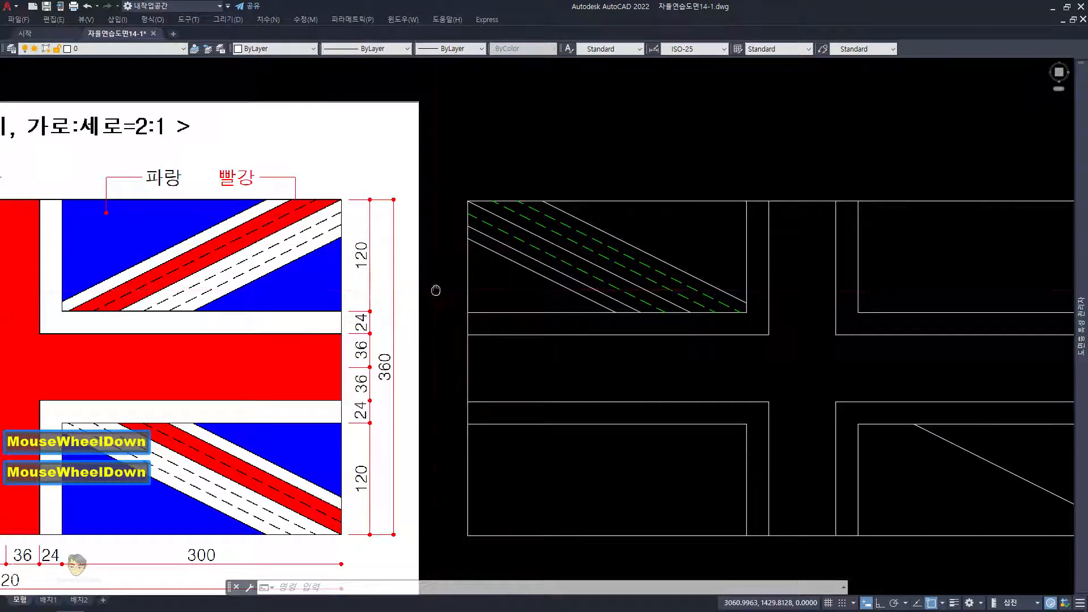
middle_click_drag(432, 291, 707, 268)
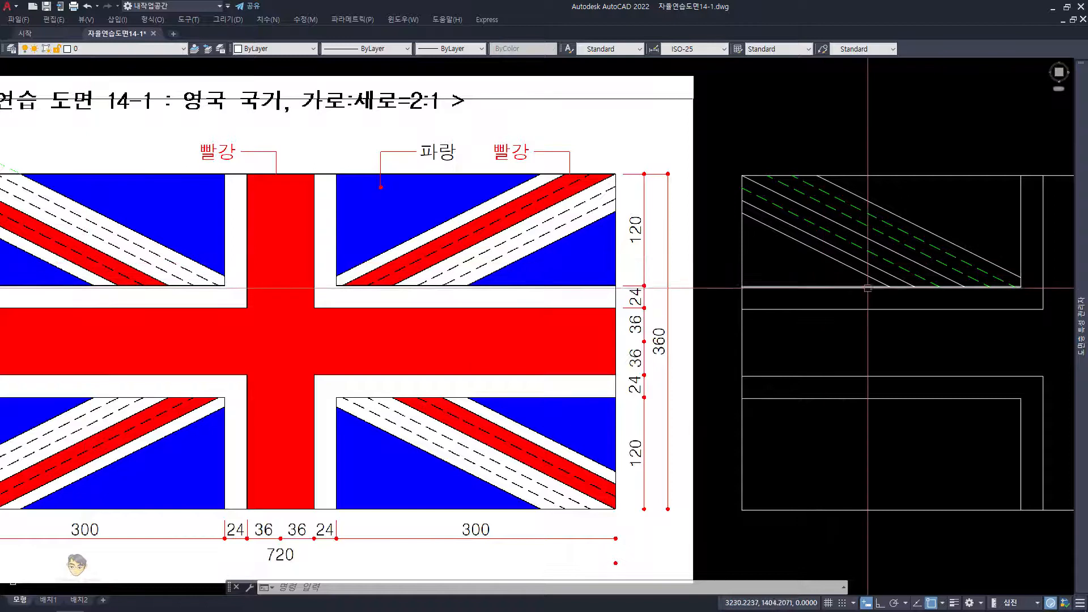
scroll(871, 283, "up", 3)
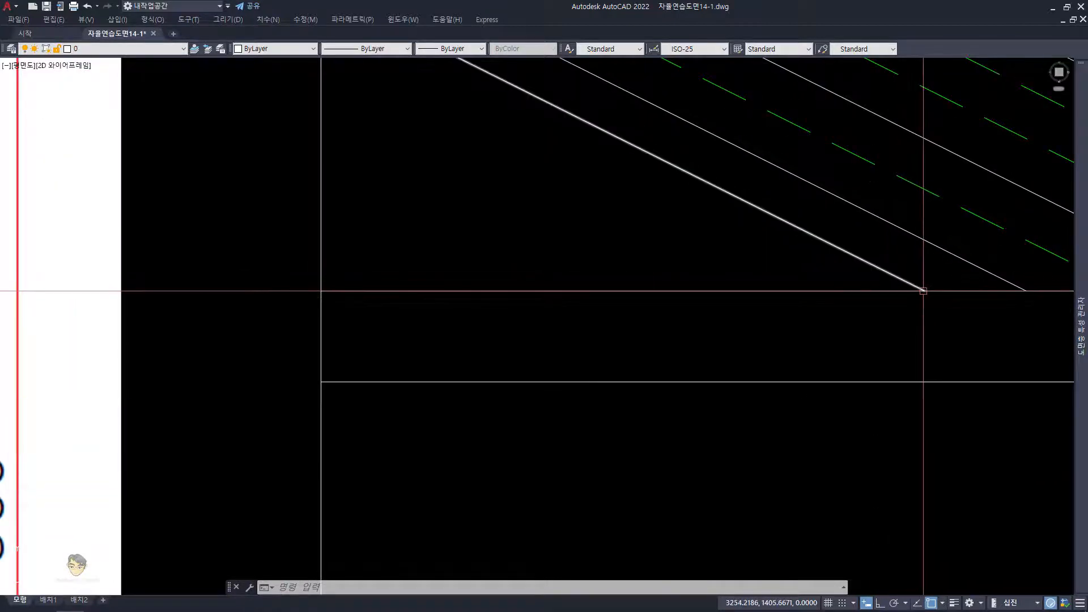
scroll(747, 321, "down", 1)
middle_click_drag(746, 321, 742, 303)
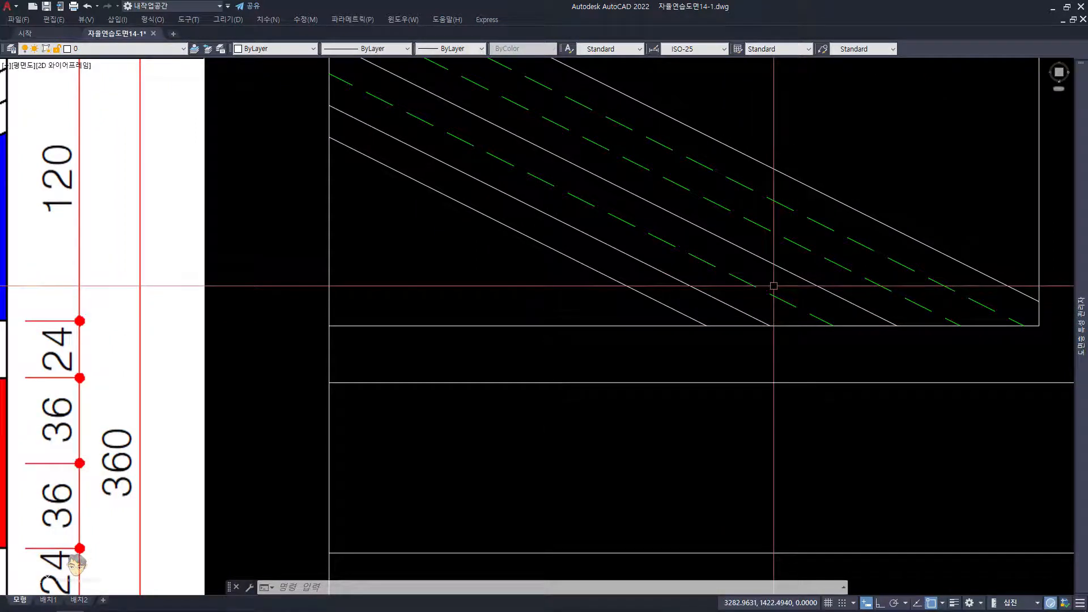
scroll(771, 285, "down", 1)
middle_click_drag(772, 286, 712, 307)
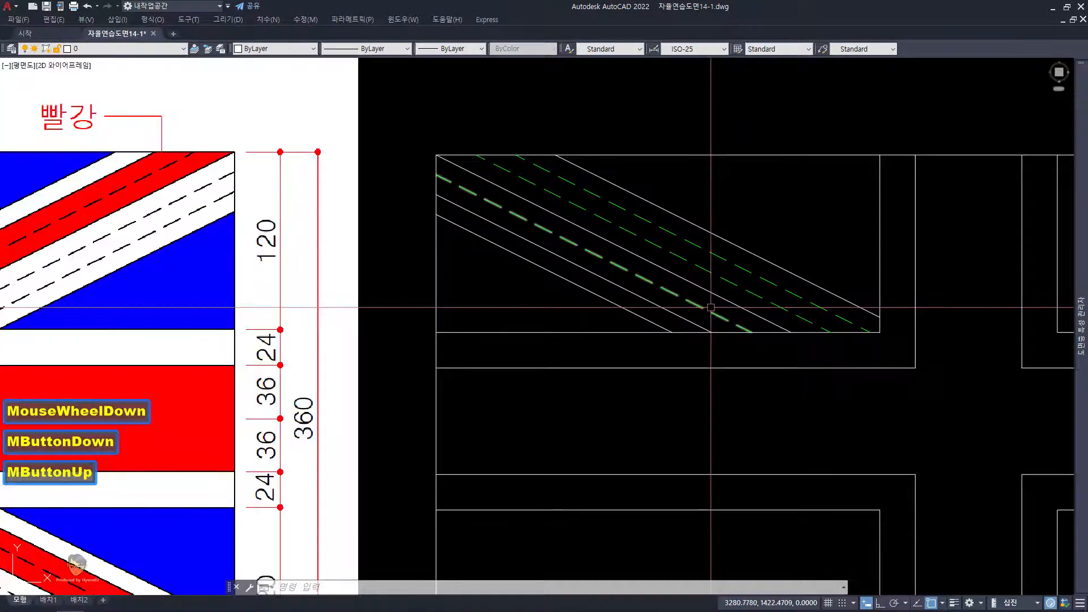
Step: Hatch the two strips on either side of the dashed line below the central diagonal with the SOLID pattern
type("h")
key("space")
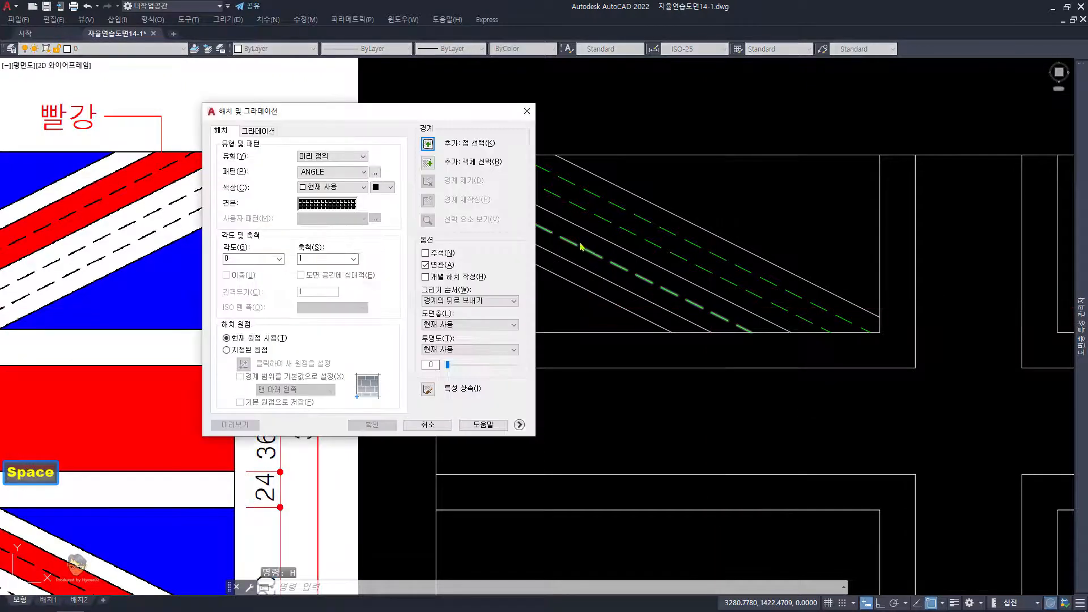
key("space")
double_click(631, 279)
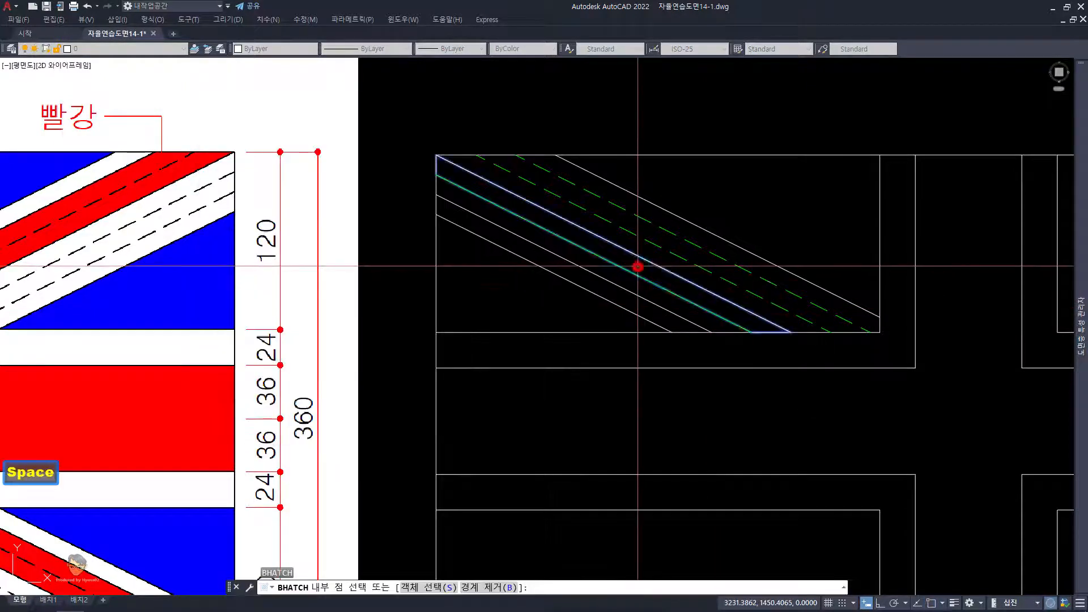
key("space")
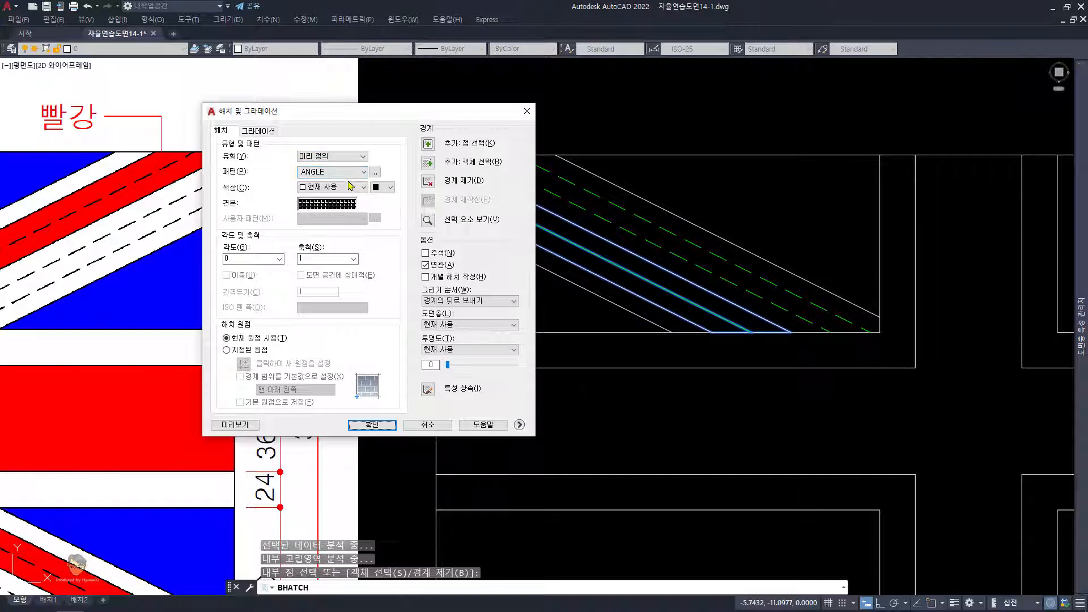
left_click(375, 172)
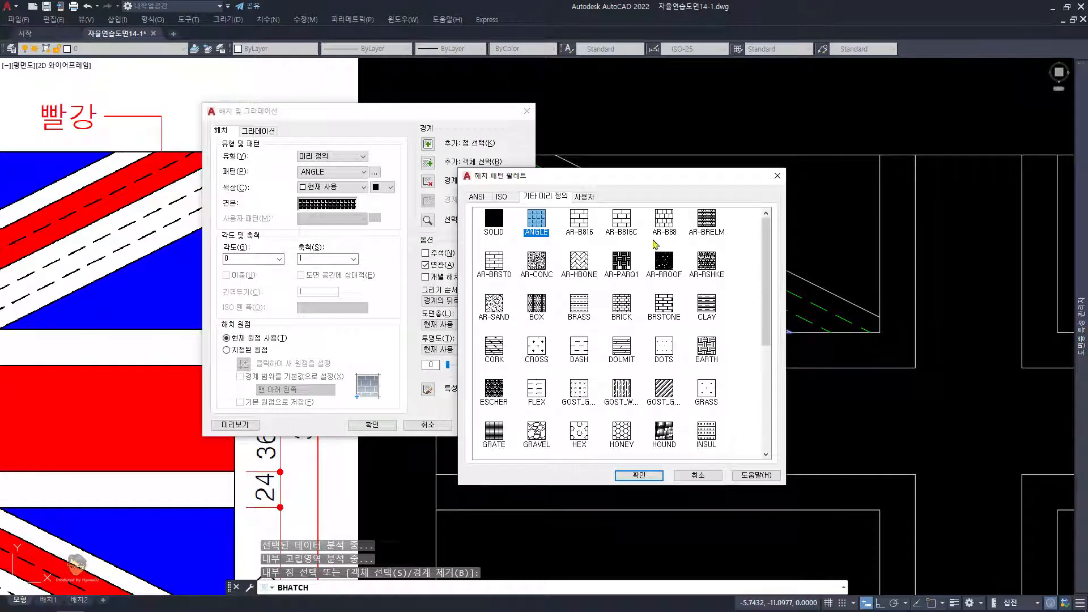
double_click(495, 227)
left_click(375, 429)
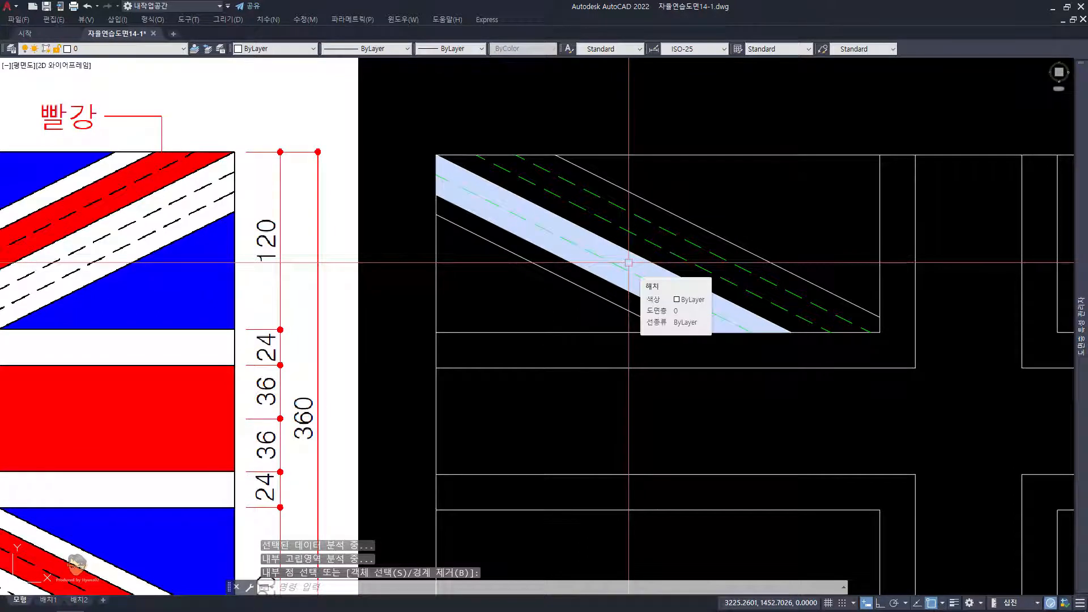
Step: Set the color of the solid hatch in the upper-left diagonal band to red (빨간색)
left_click(613, 244)
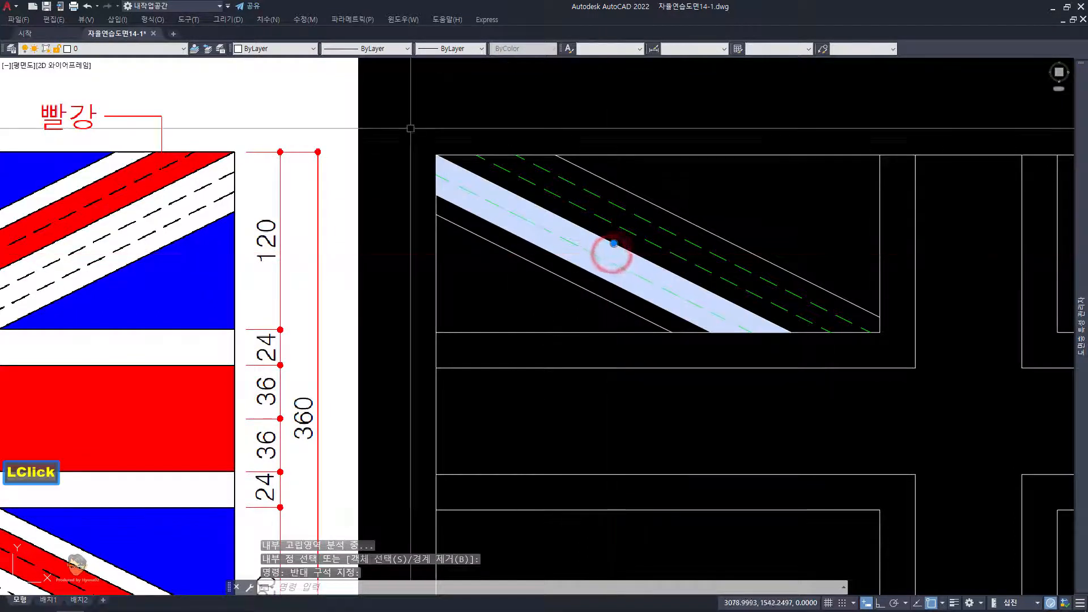
left_click(291, 49)
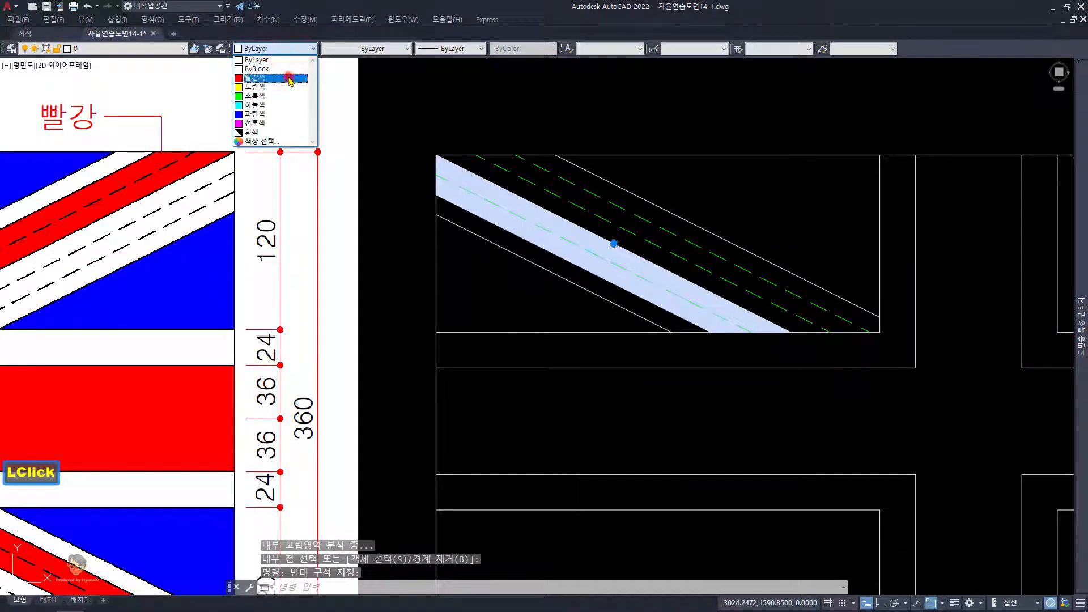
left_click(291, 79)
scroll(560, 207, "down", 2)
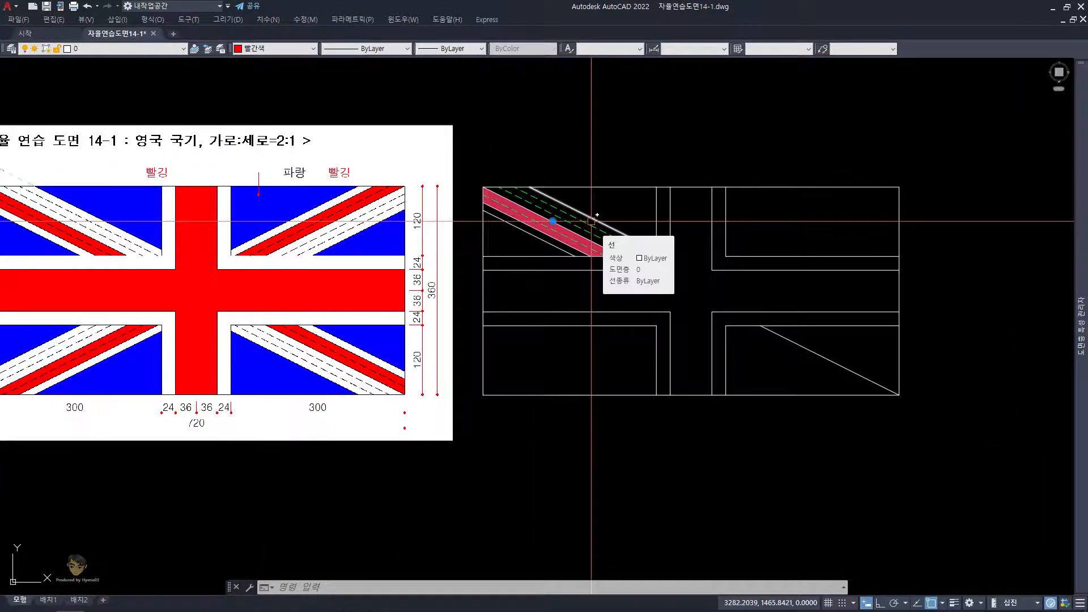
middle_click_drag(201, 210, 399, 219)
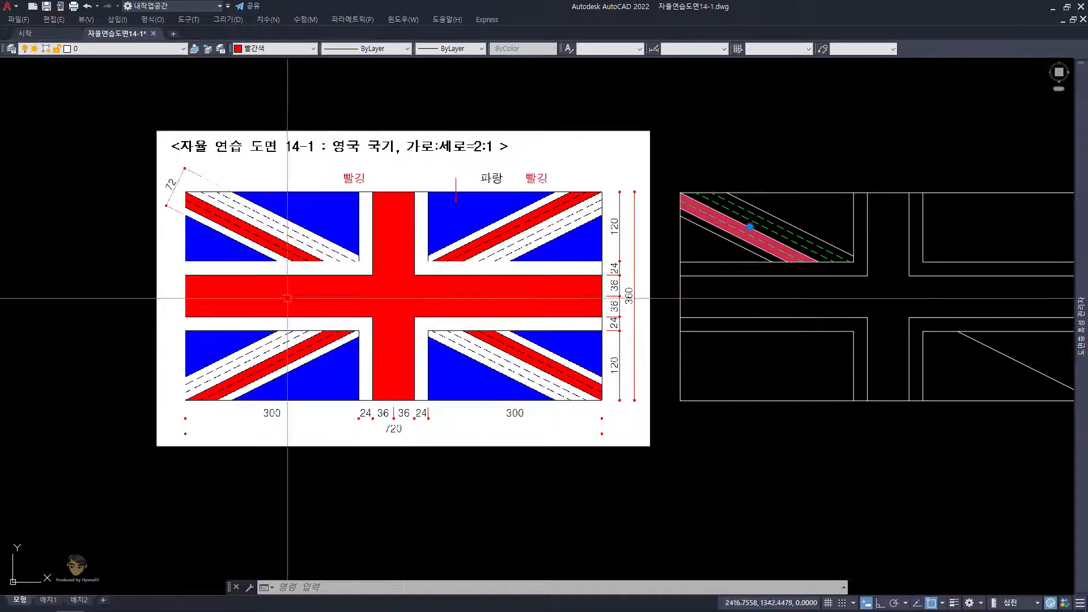
middle_click_drag(788, 215, 740, 227)
scroll(740, 226, "up", 2)
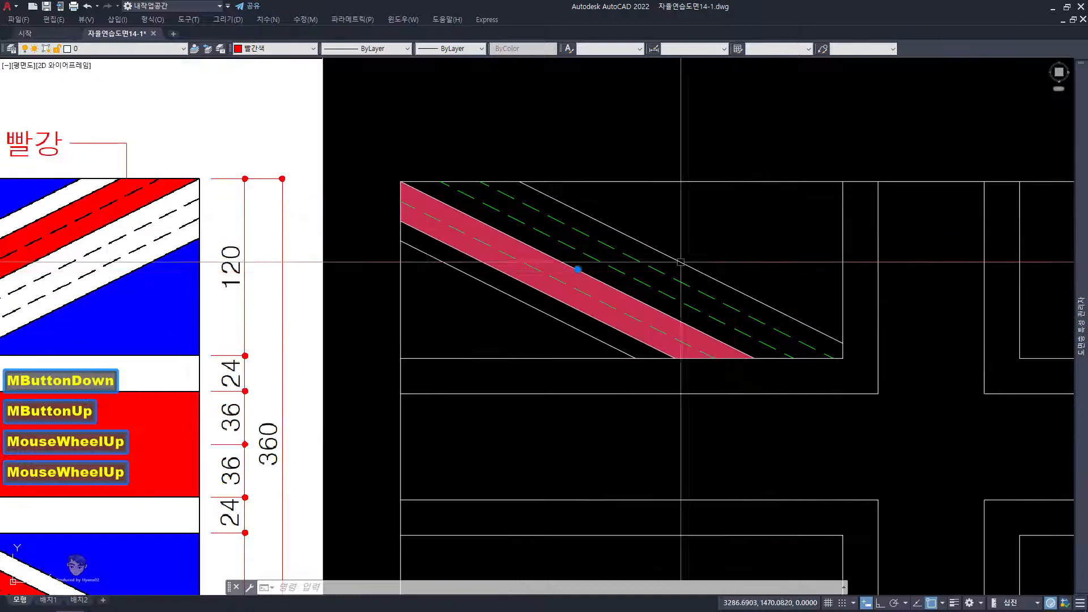
key("Escape")
key("Escape")
key("Escape")
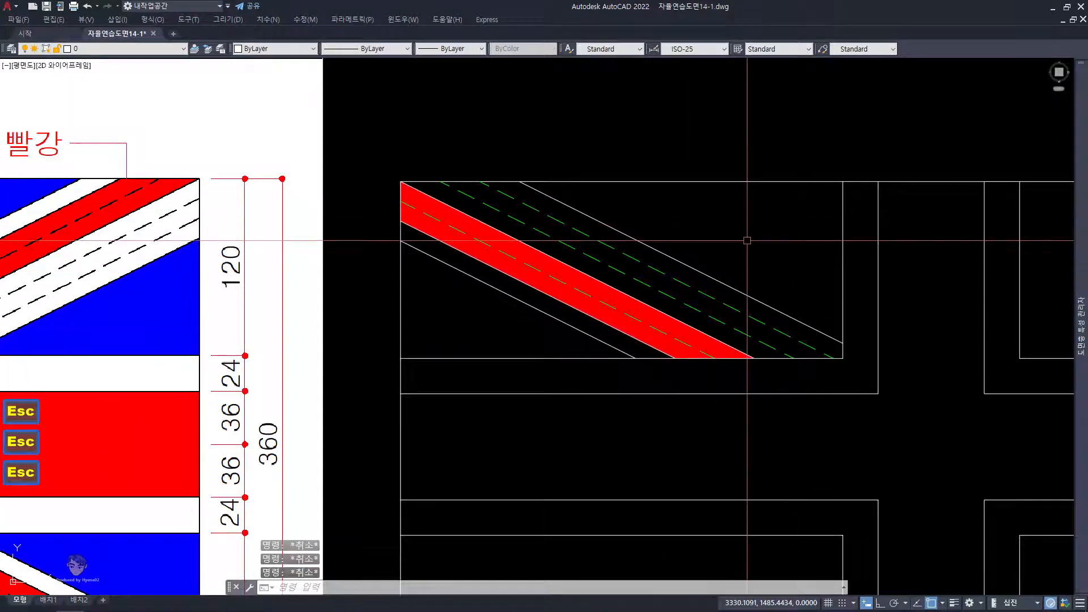
Step: Hatch the two triangular areas on either side of the upper-left diagonal band with the SOLID pattern
key("space")
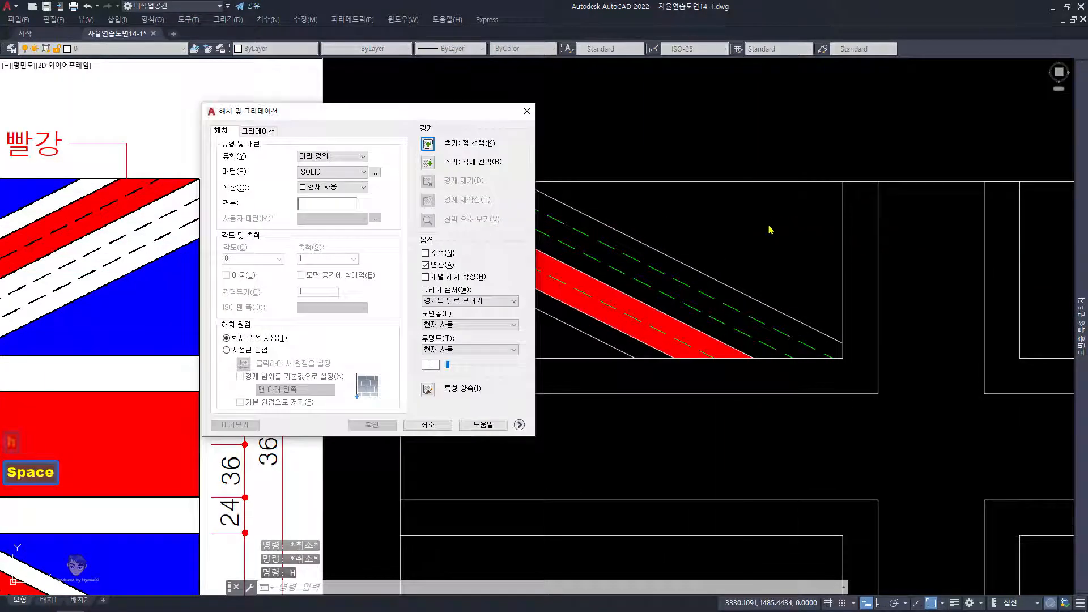
left_click(428, 143)
left_click(765, 236)
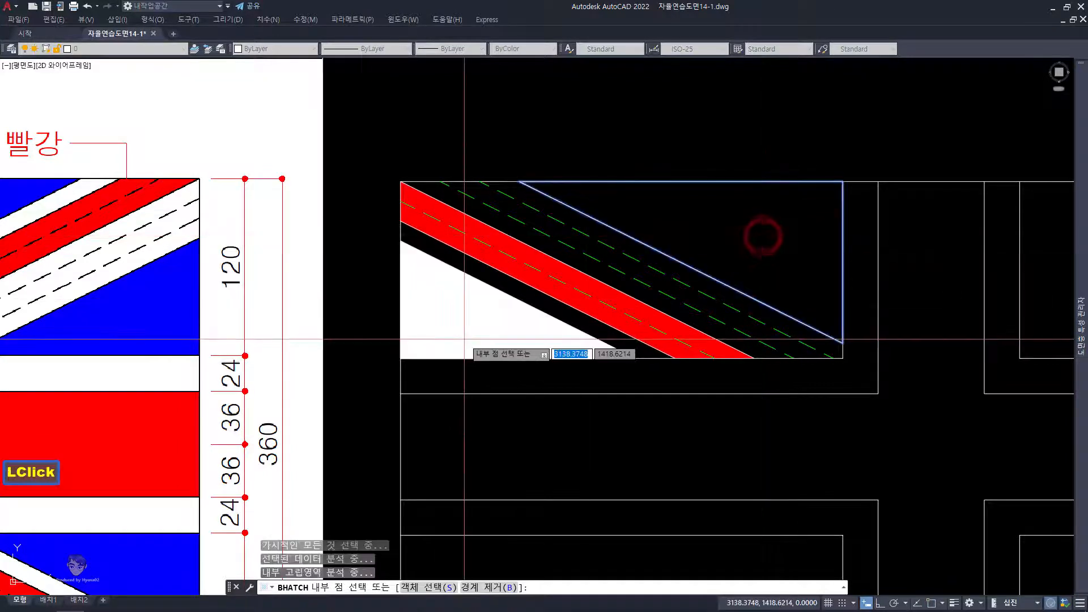
left_click(464, 339)
key("space")
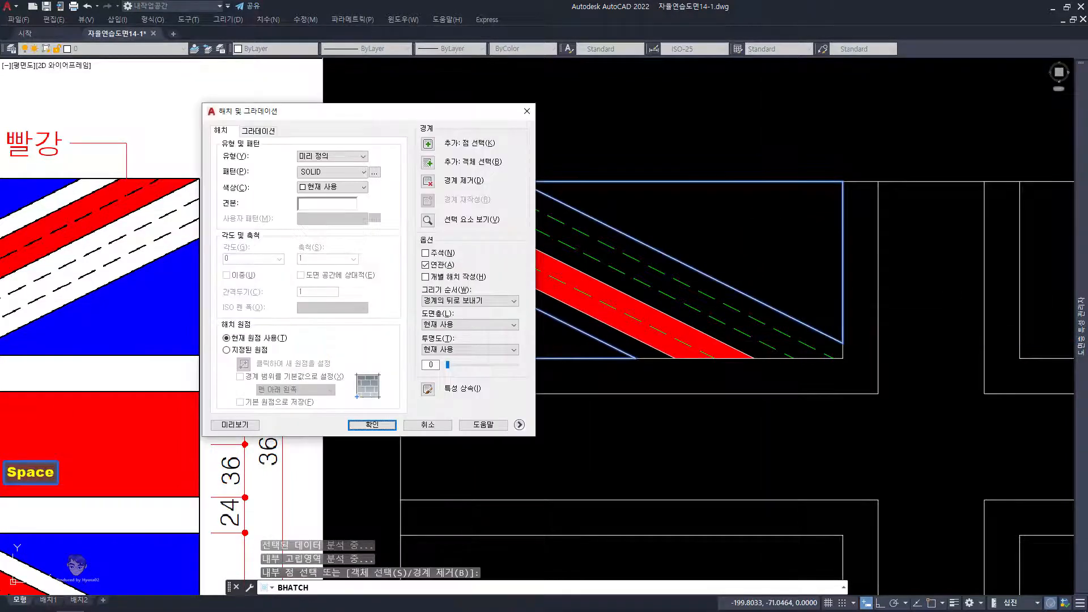
key("space")
left_click(457, 323)
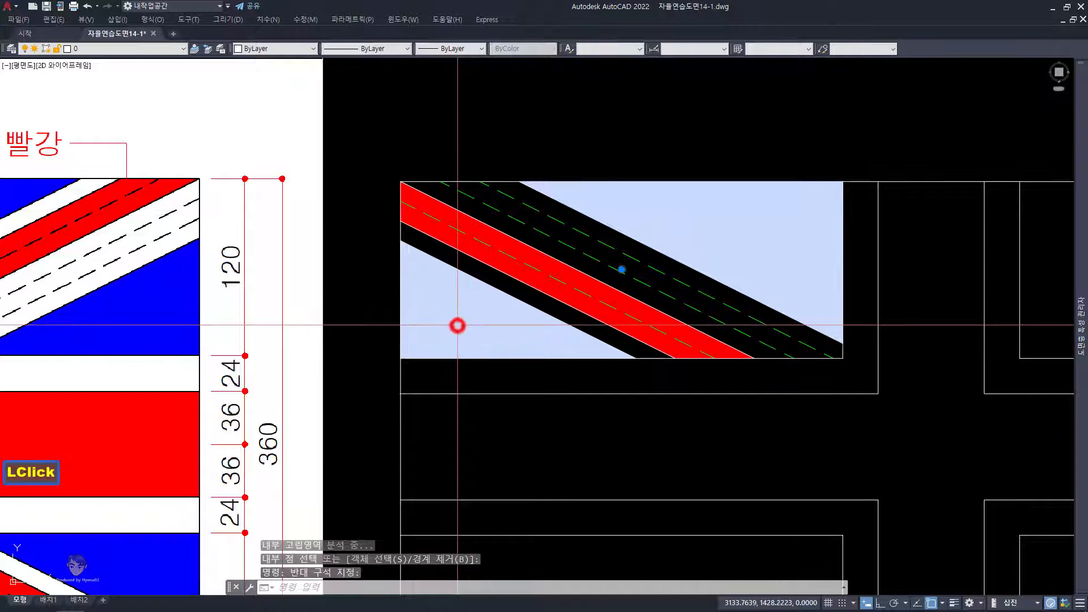
key("space")
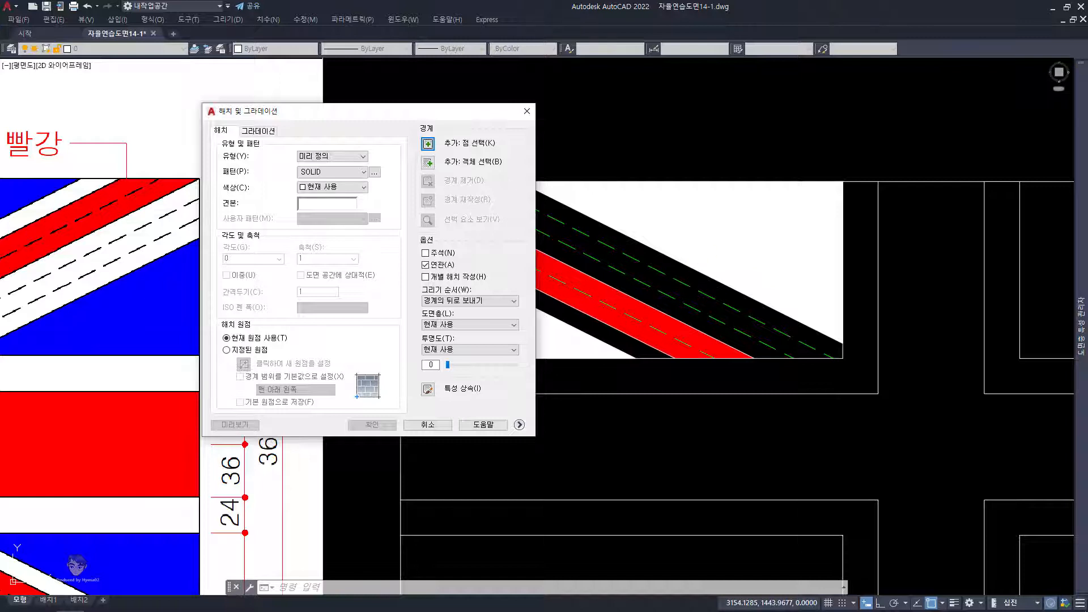
key("Escape")
Step: Set the color of the solid hatch in the upper-left quadrant's two triangles to blue (파란색)
left_click(755, 226)
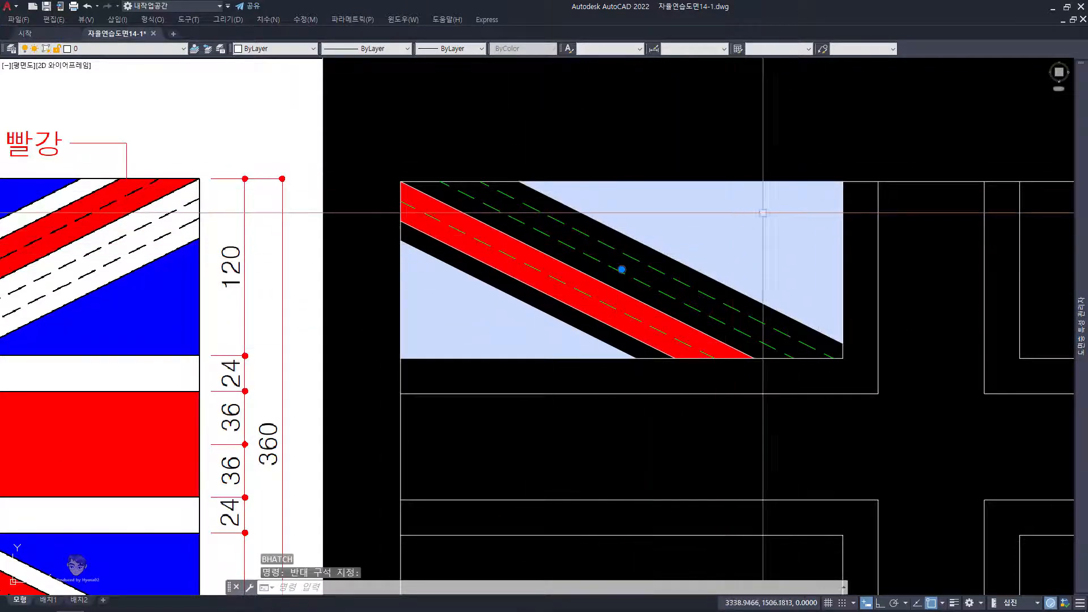
scroll(743, 232, "down", 2)
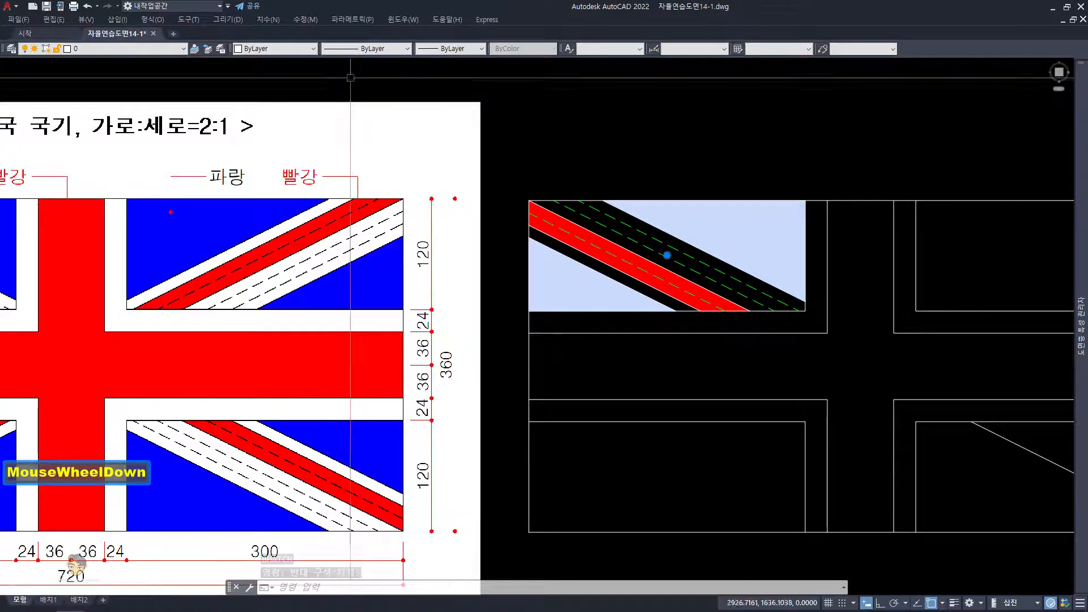
left_click(297, 48)
left_click(295, 115)
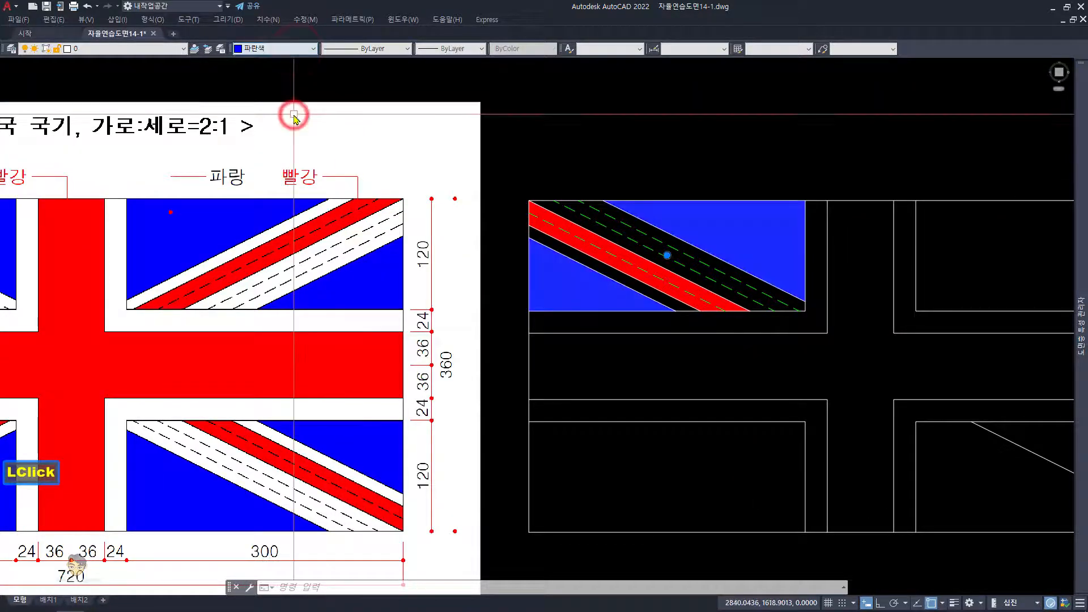
key("Escape")
Step: Mirror the lines and hatches of the upper-left quadrant across the flag's vertical centerline, keeping the originals
left_click(518, 172)
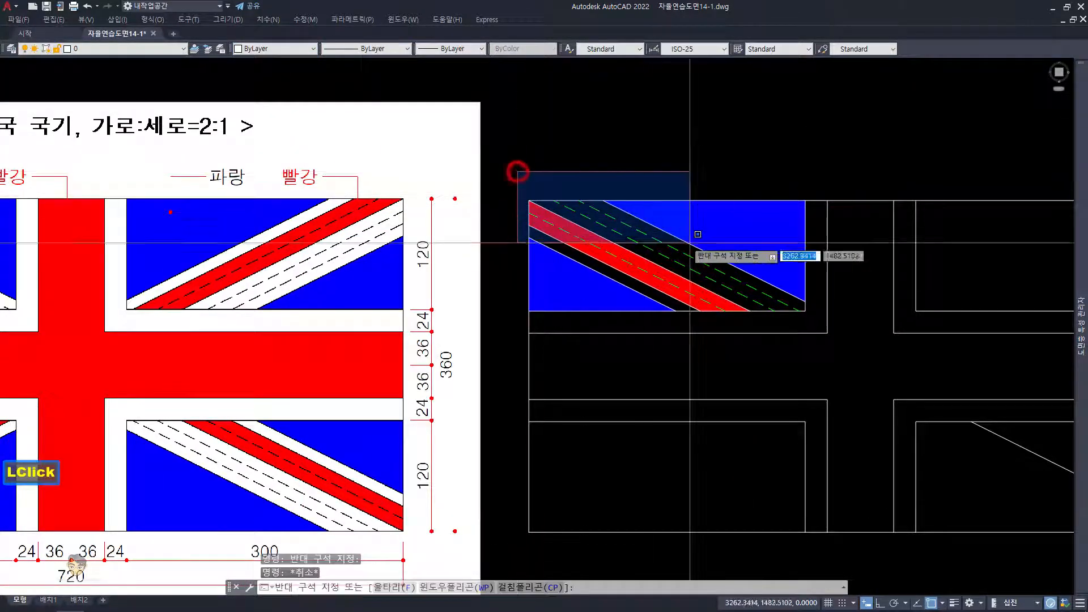
left_click(815, 323)
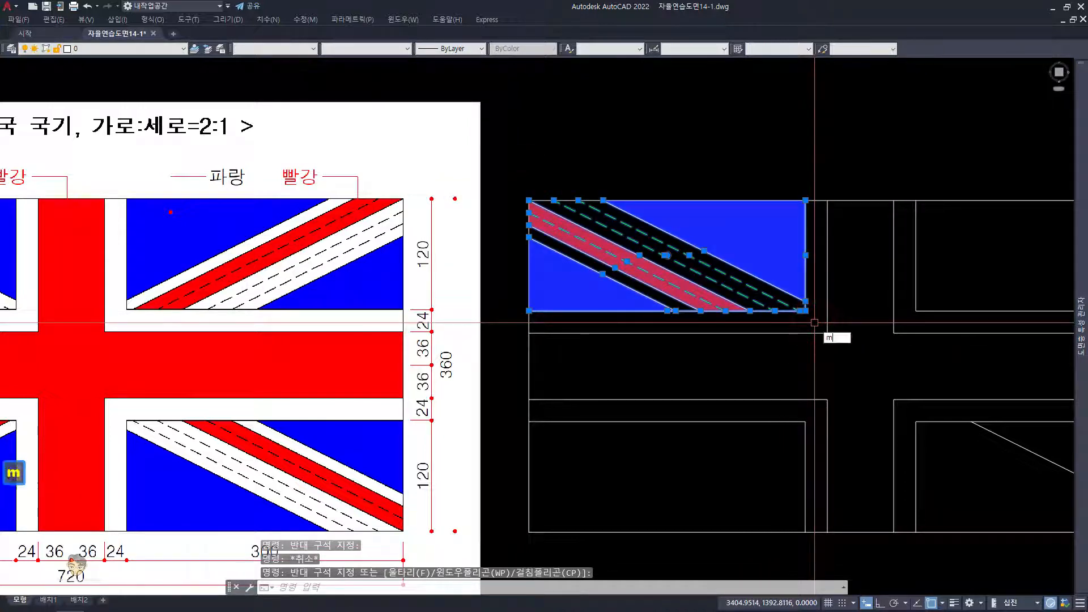
key("space")
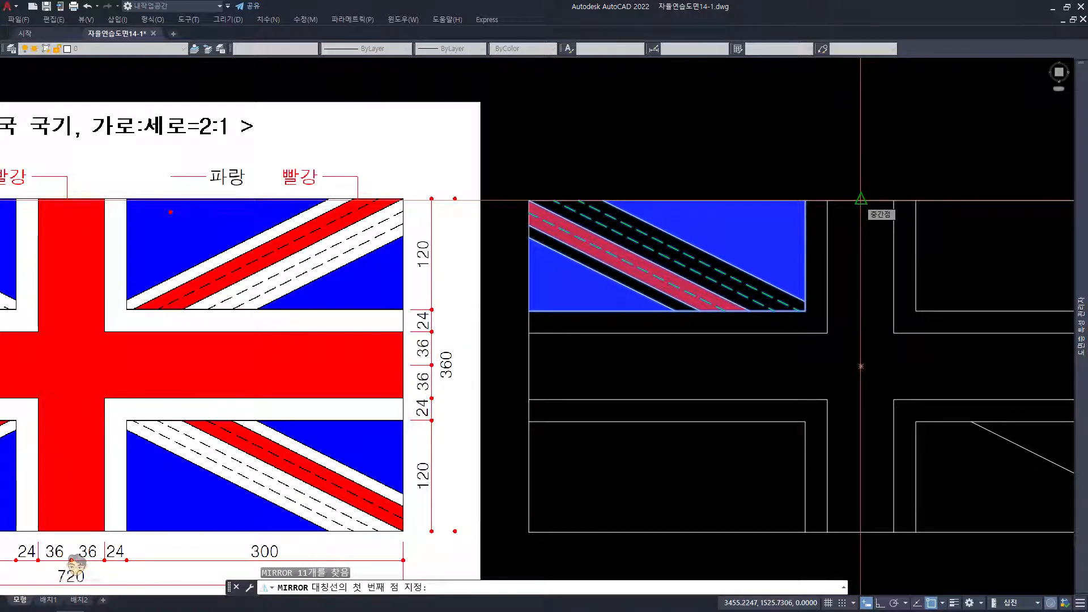
left_click(861, 200)
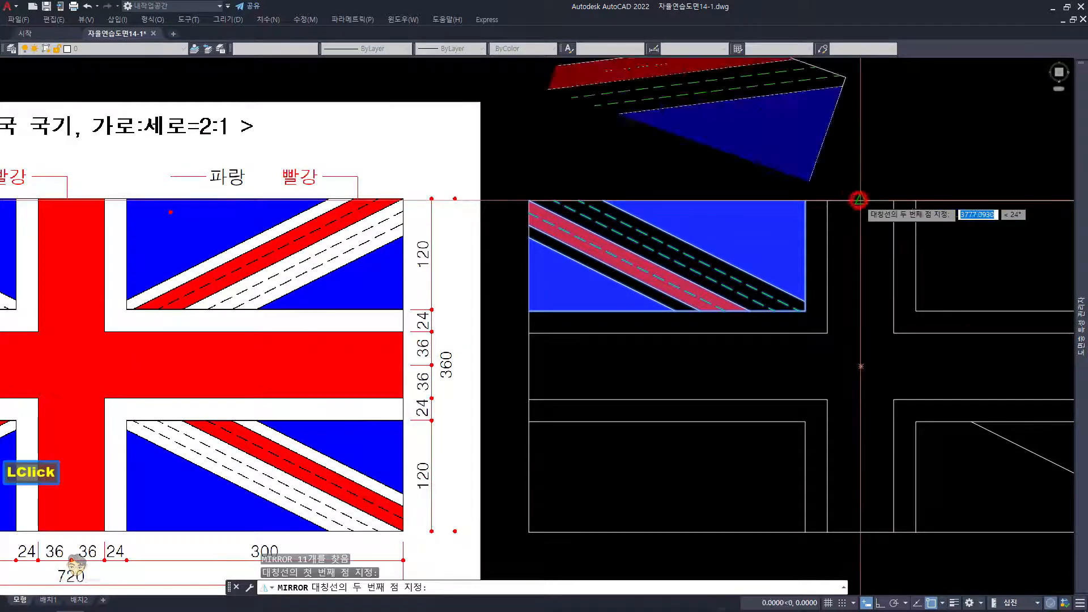
left_click(864, 533)
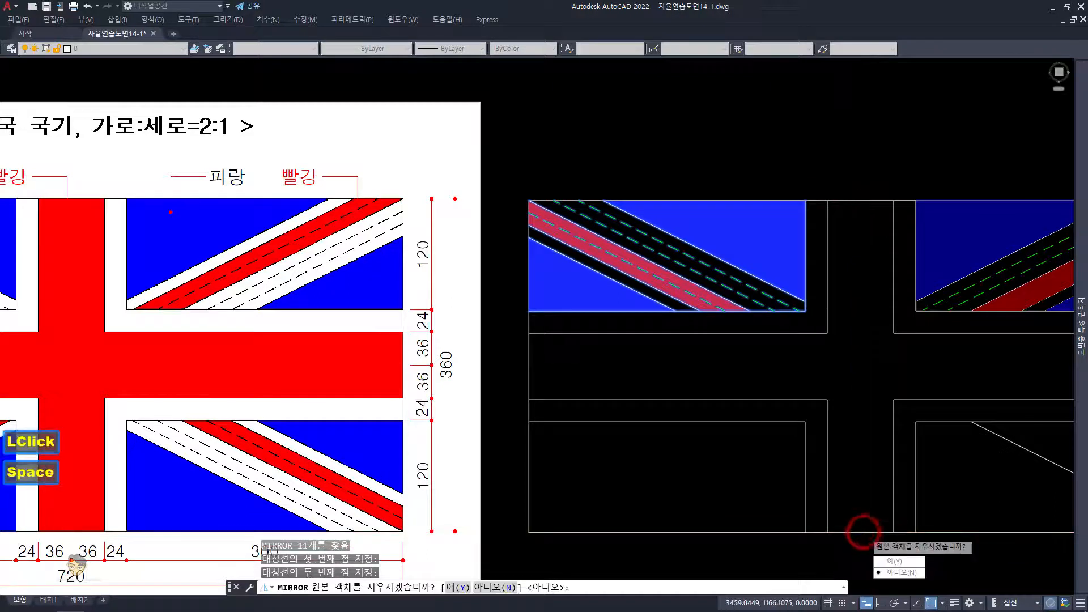
key("space")
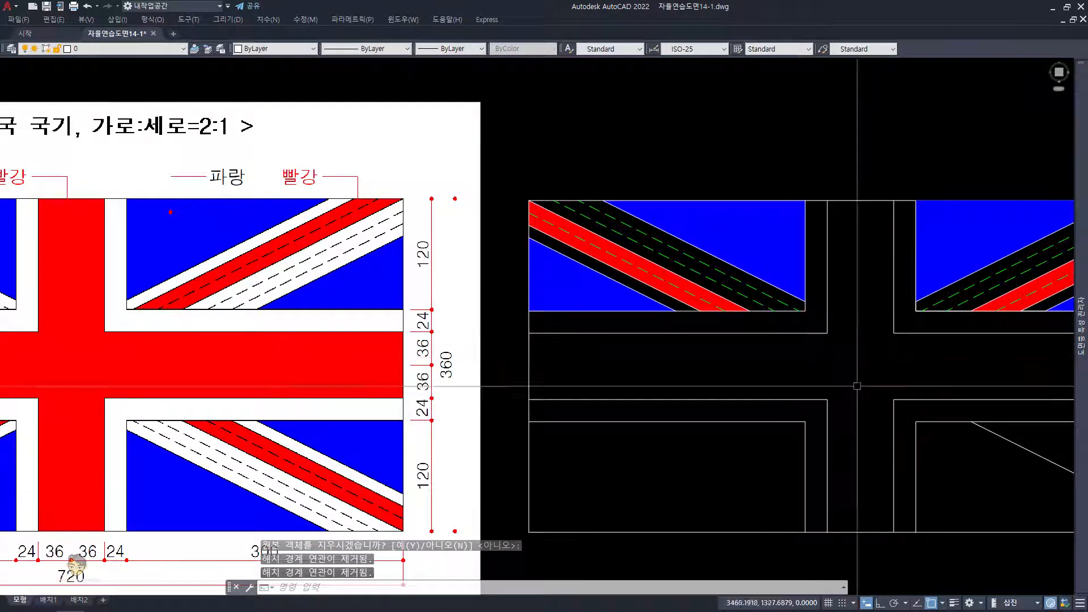
scroll(857, 386, "down", 1)
middle_click_drag(856, 295, 759, 291)
scroll(758, 291, "up", 1)
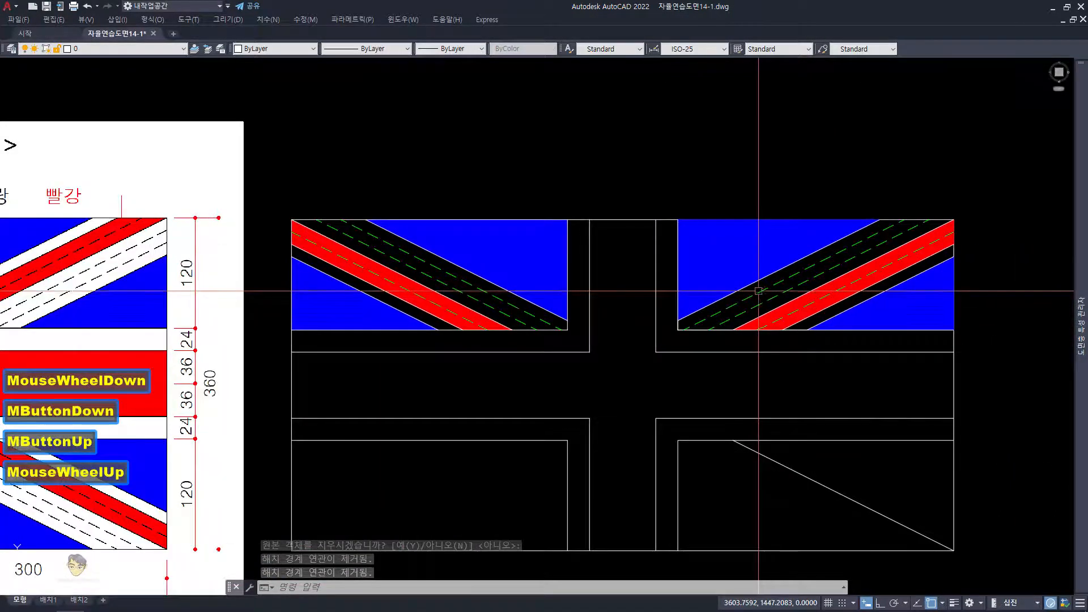
left_click(740, 251)
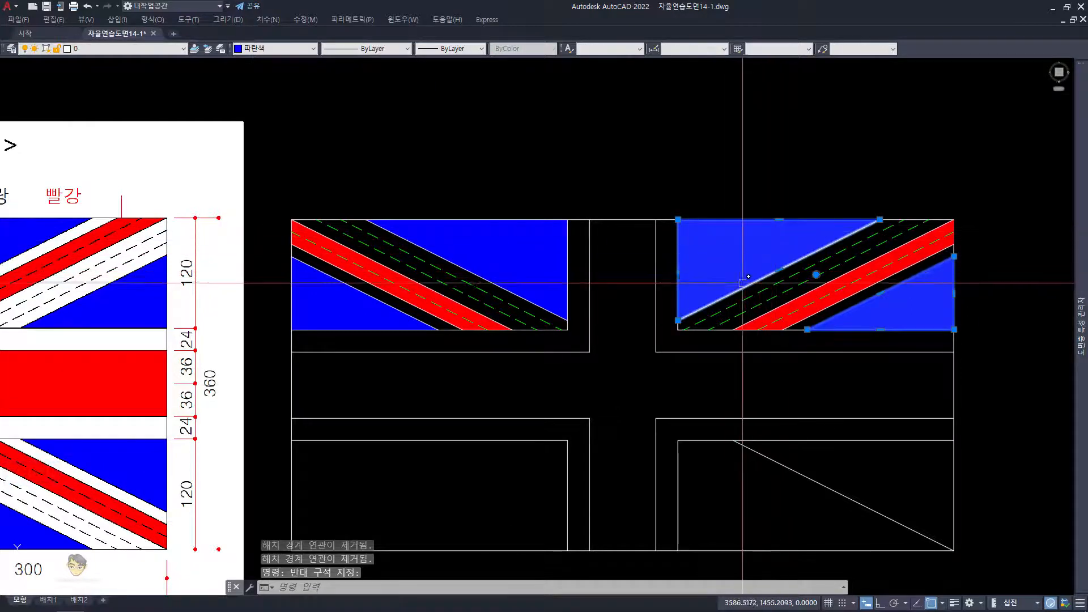
right_click(734, 253)
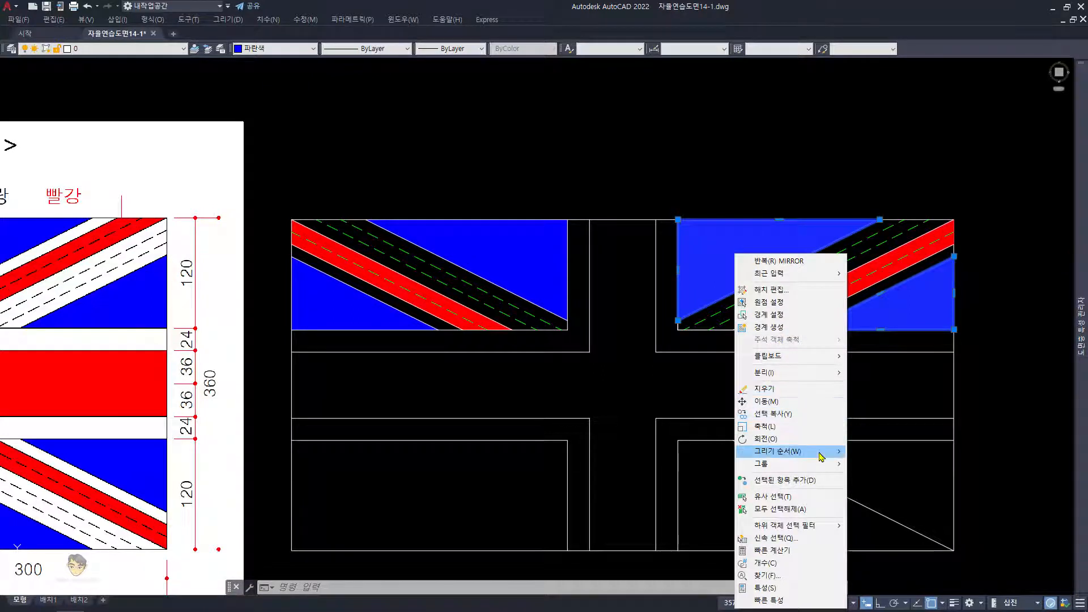
mouse_move(821, 457)
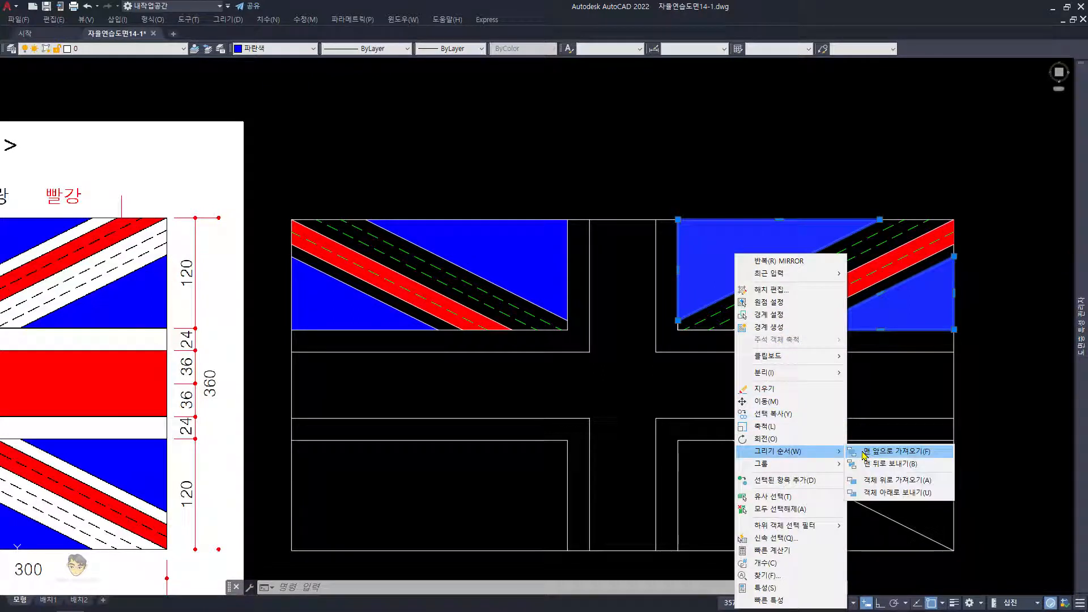
left_click(885, 493)
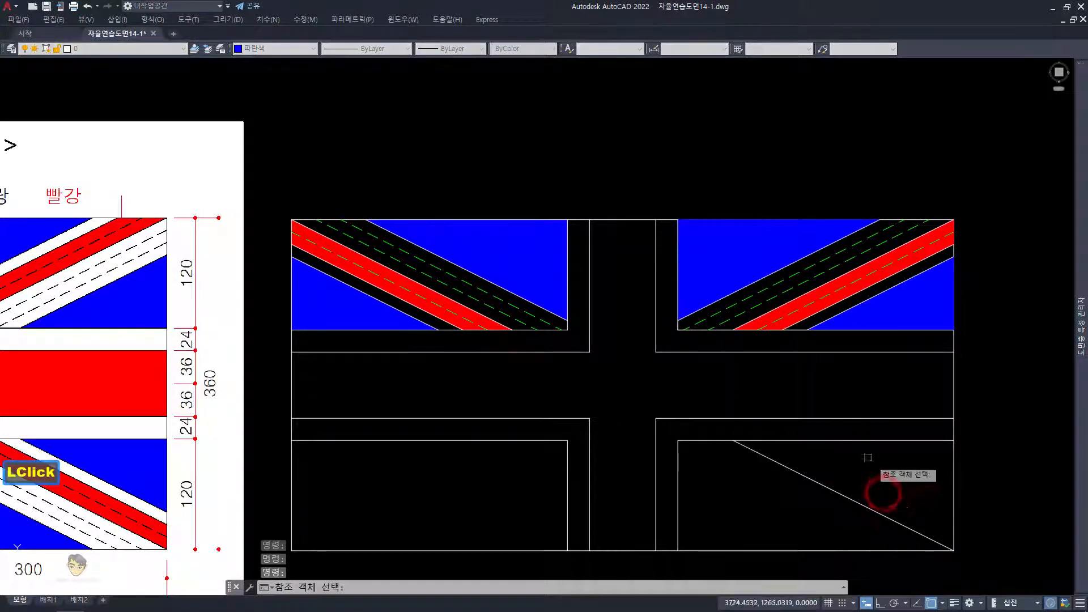
key("Escape")
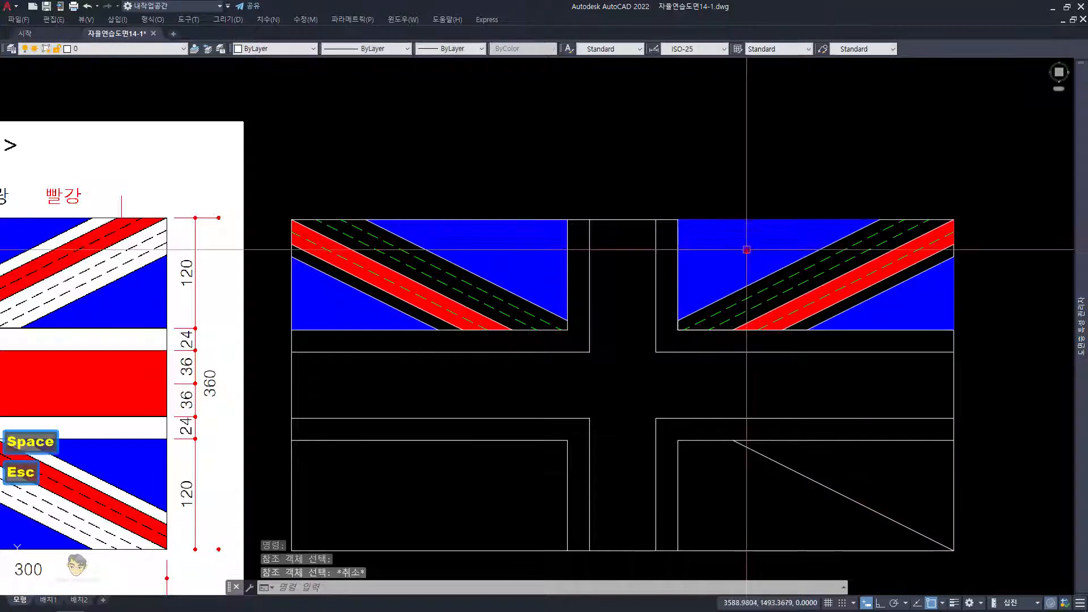
Step: Send the blue hatch of the upper-right quadrant behind all other objects with DRAWORDER
left_click(747, 250)
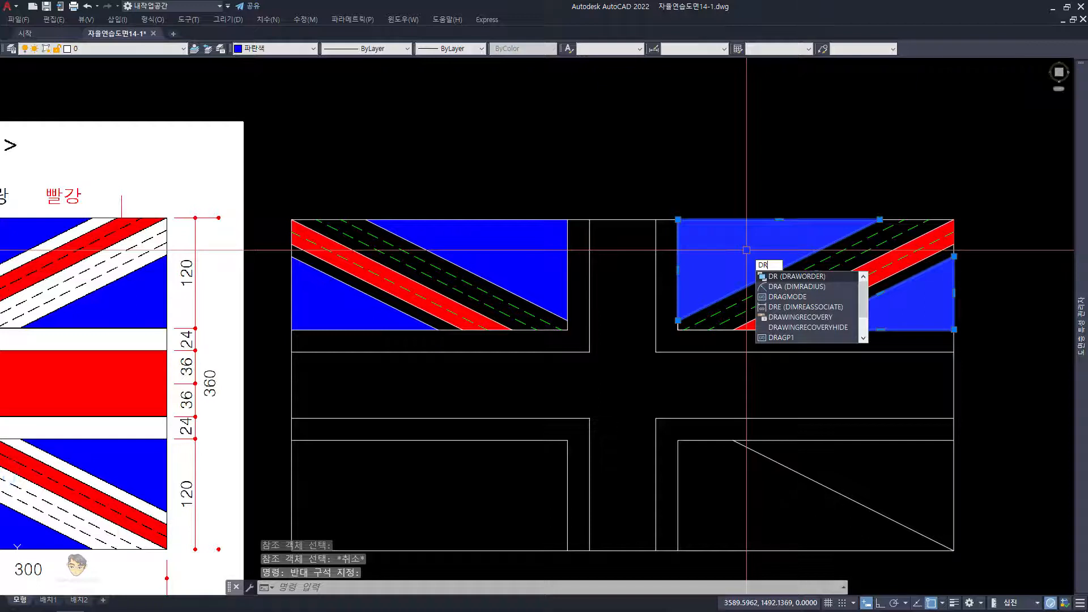
key("space")
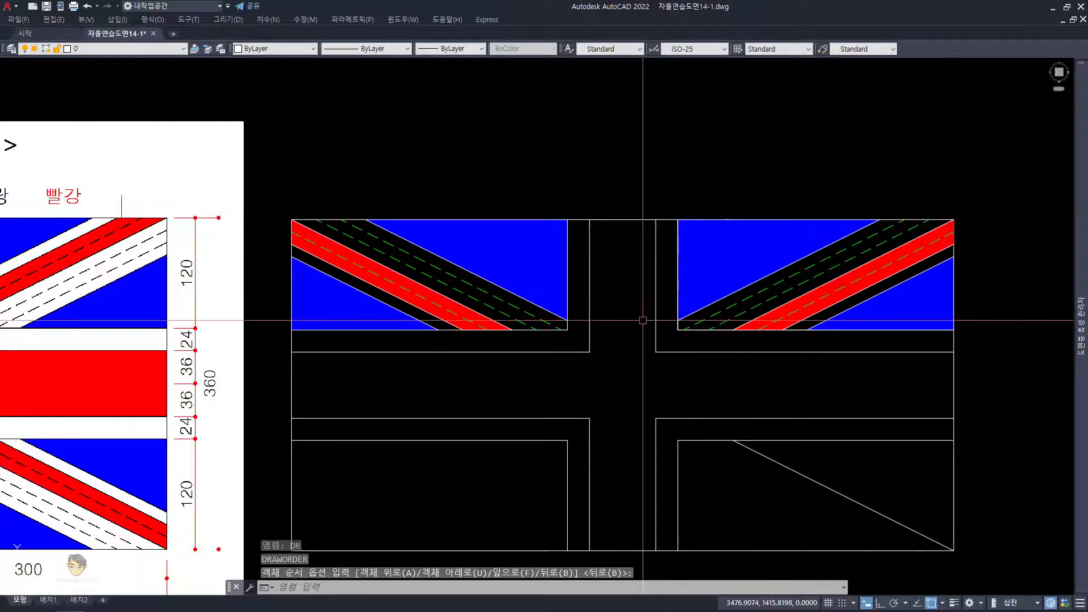
key("Return")
left_click(750, 254)
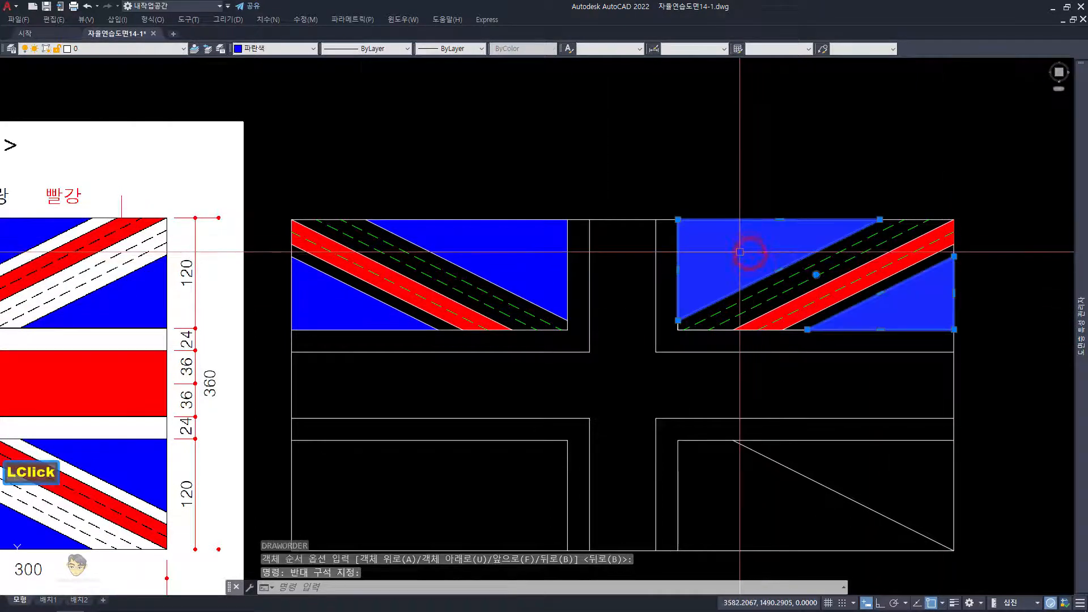
key("Escape")
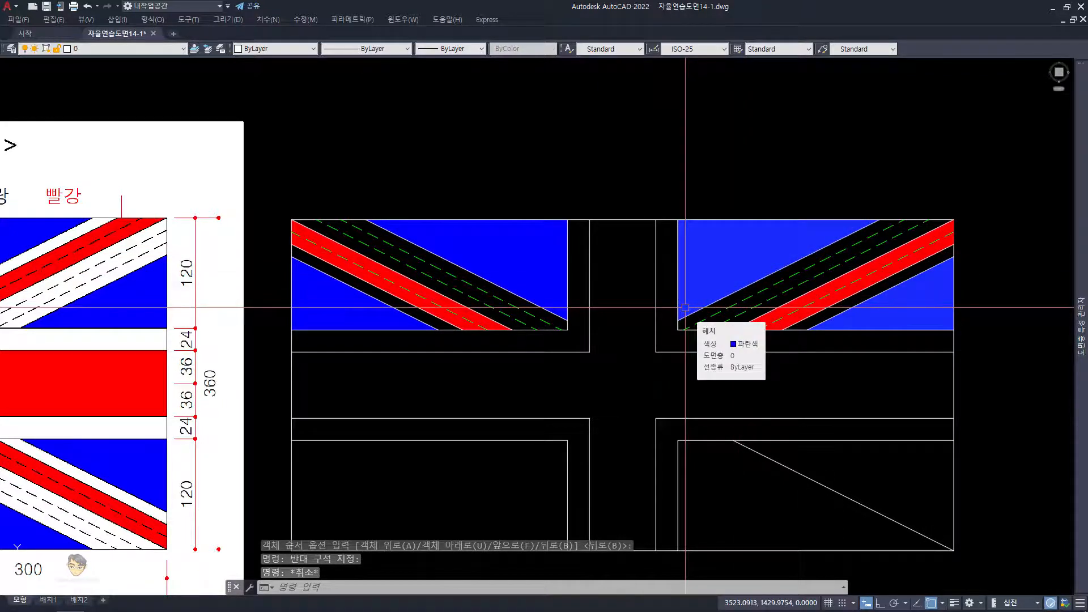
middle_click_drag(282, 197, 329, 169)
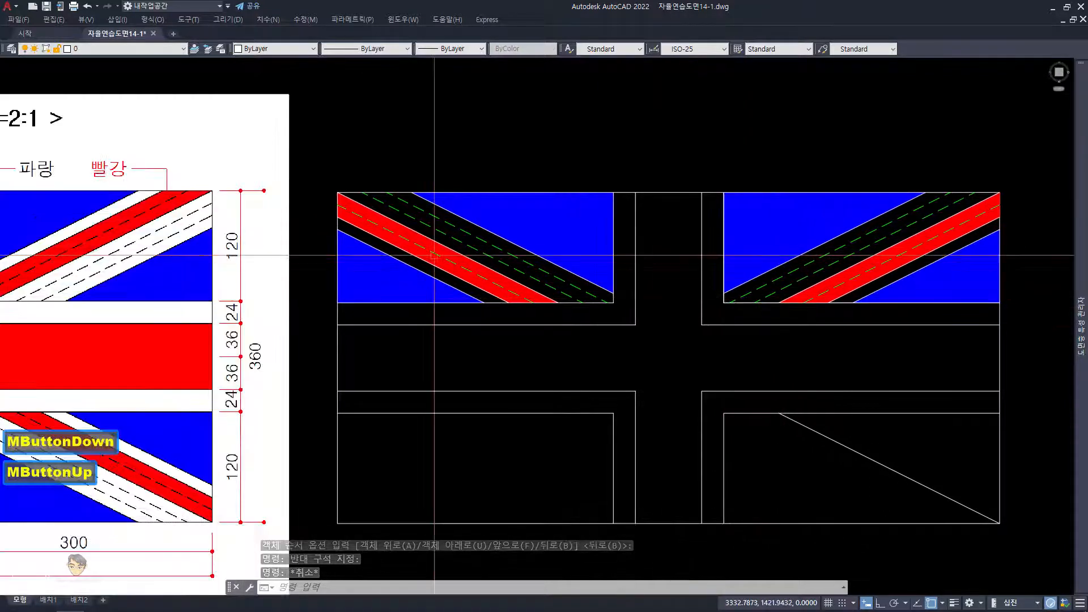
left_click(328, 169)
left_click(624, 314)
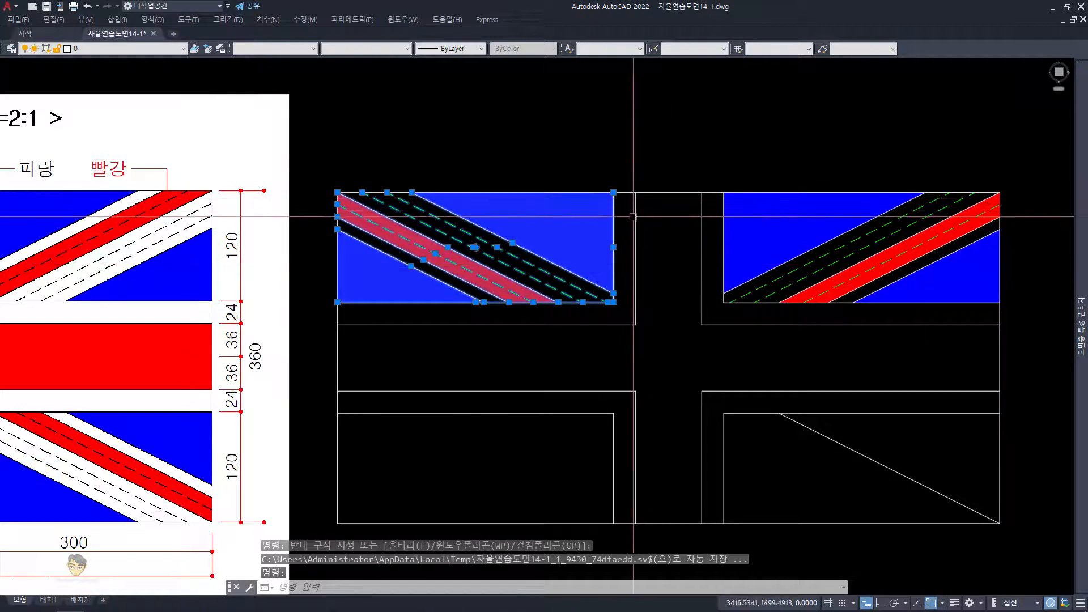
key("Escape")
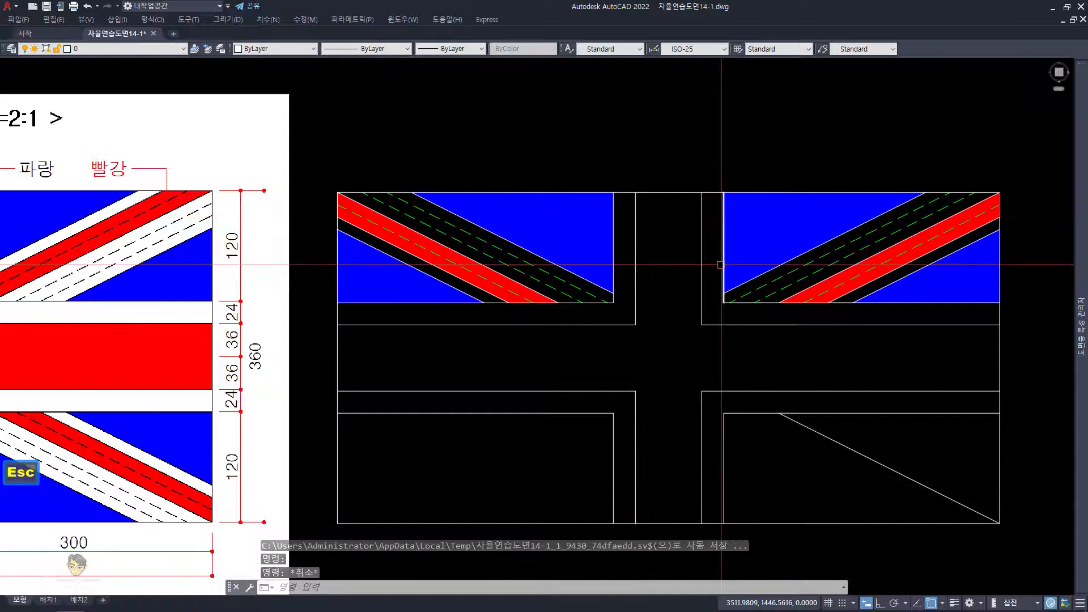
left_click(324, 170)
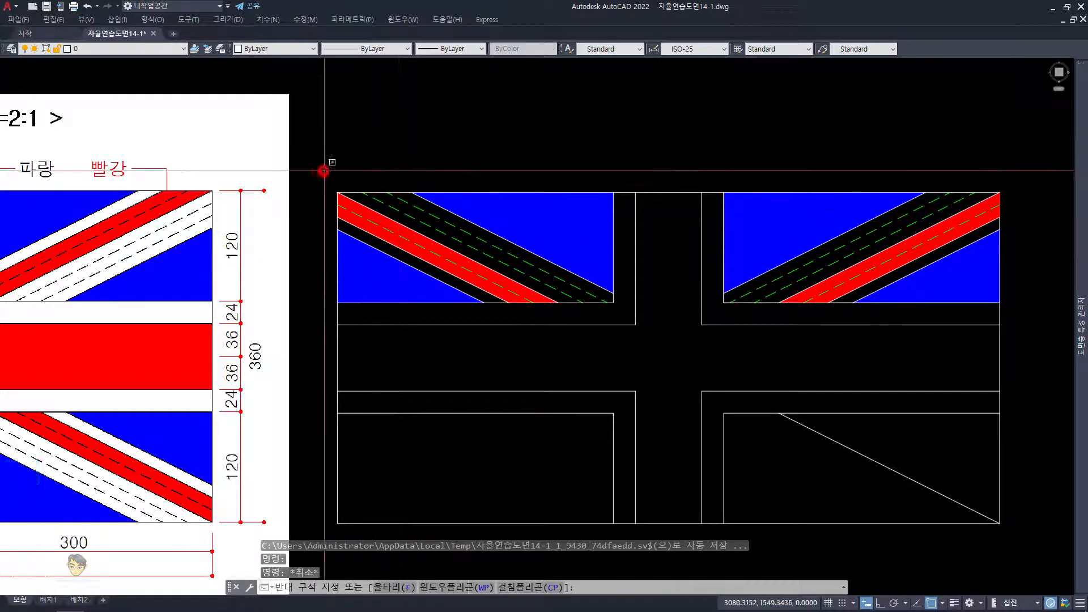
left_click(627, 304)
left_click(712, 162)
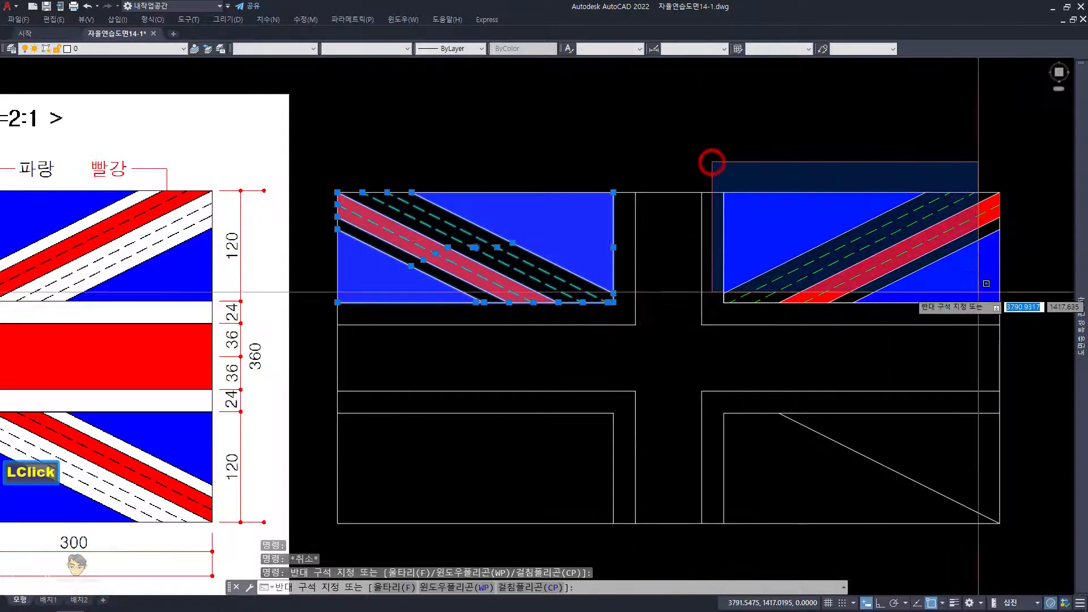
left_click(1022, 316)
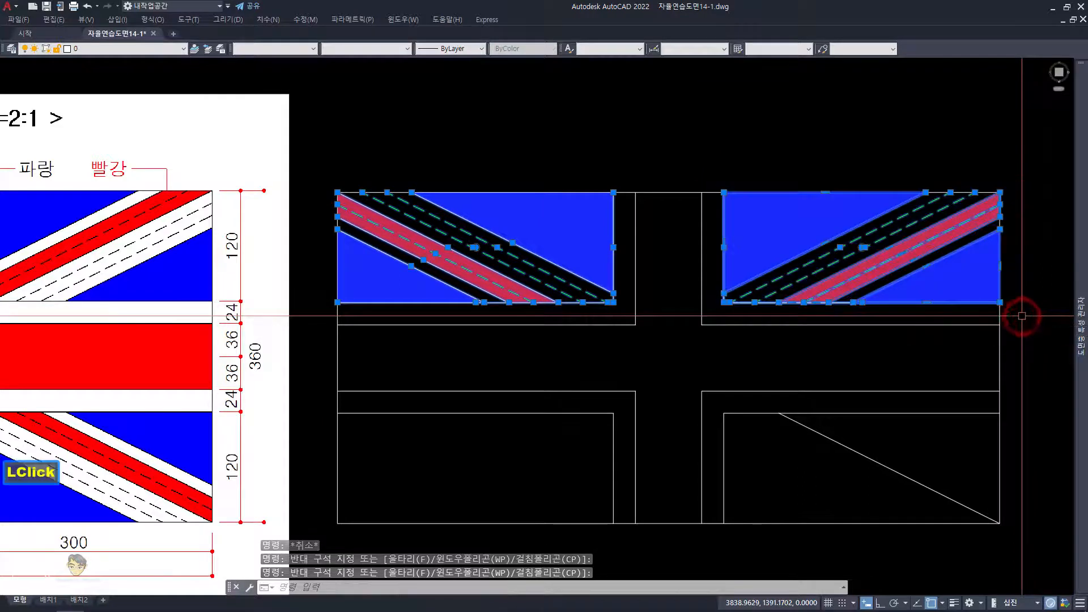
key("Escape")
Step: Erase the leftover diagonal line in the lower-right quadrant
left_click(896, 468)
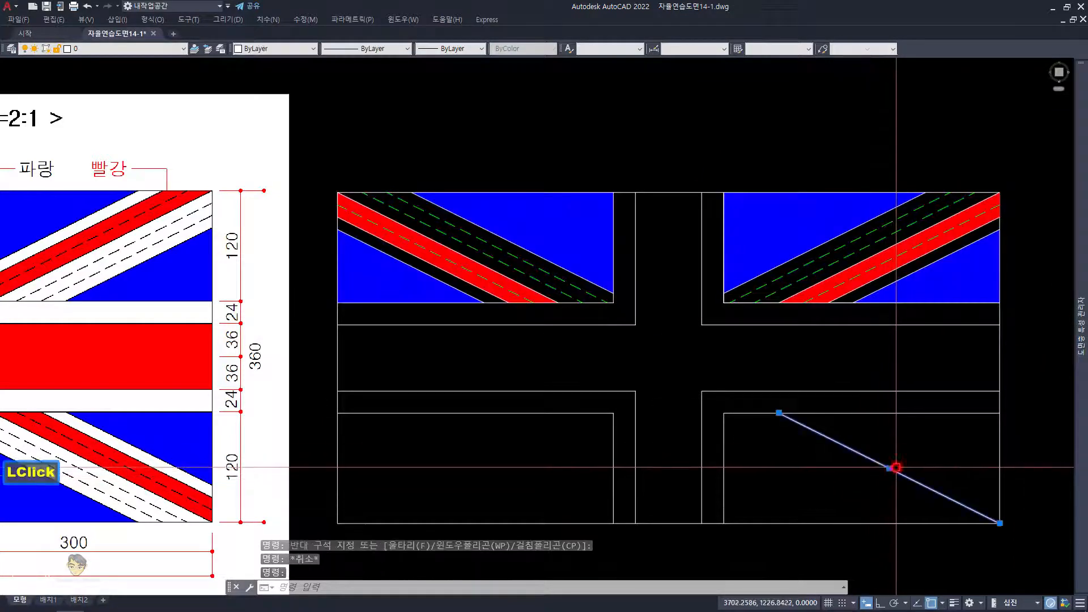
type("e")
key("space")
Step: Mirror the lines and hatches of both upper quadrants across the flag's horizontal centerline, keeping the originals
left_click(325, 161)
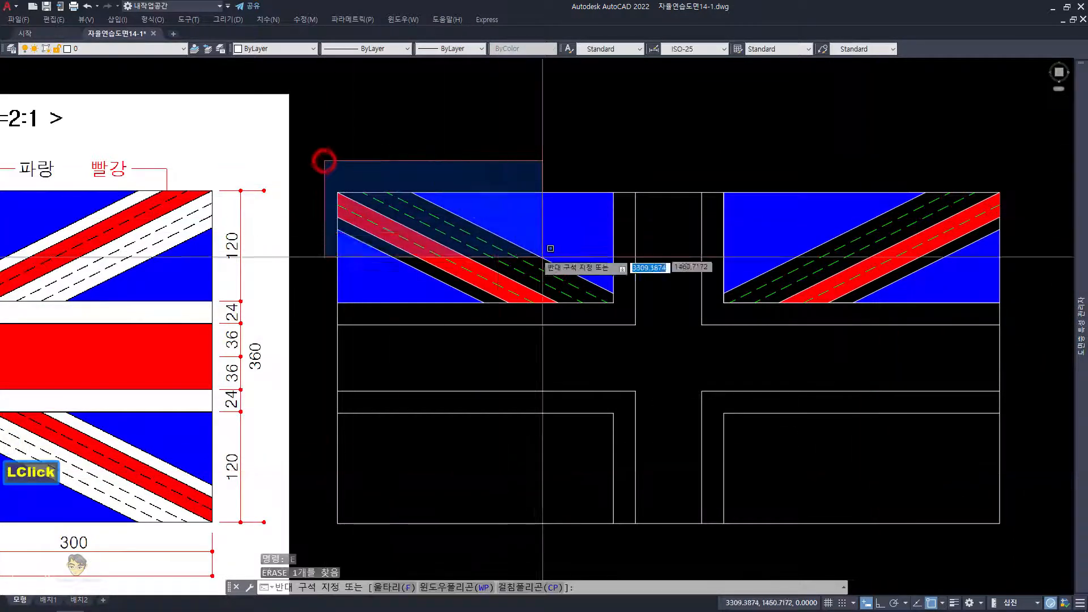
left_click(623, 310)
left_click(707, 157)
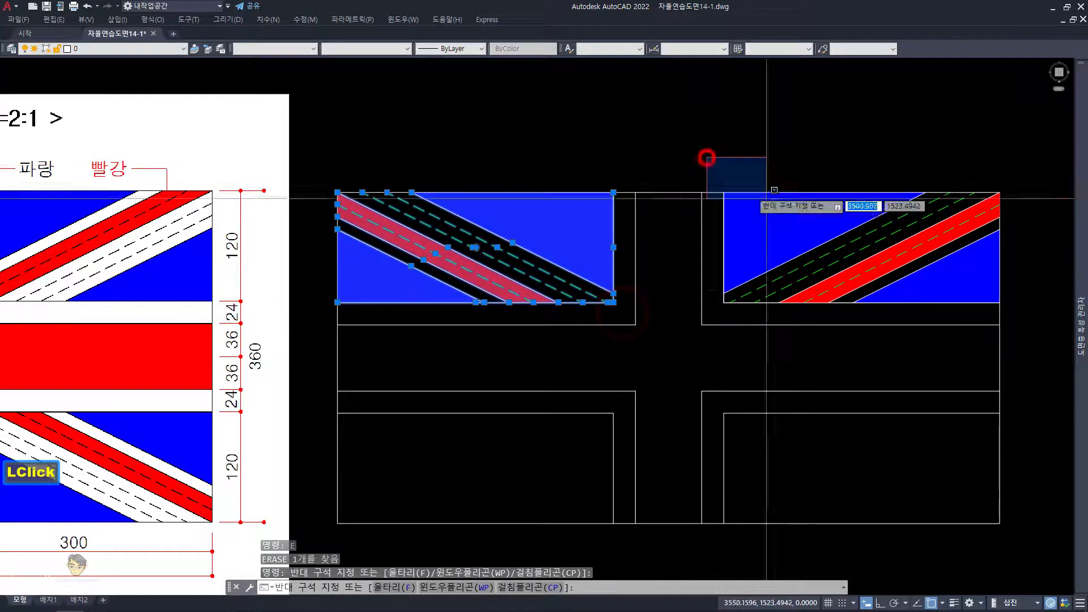
left_click(1009, 318)
type("m")
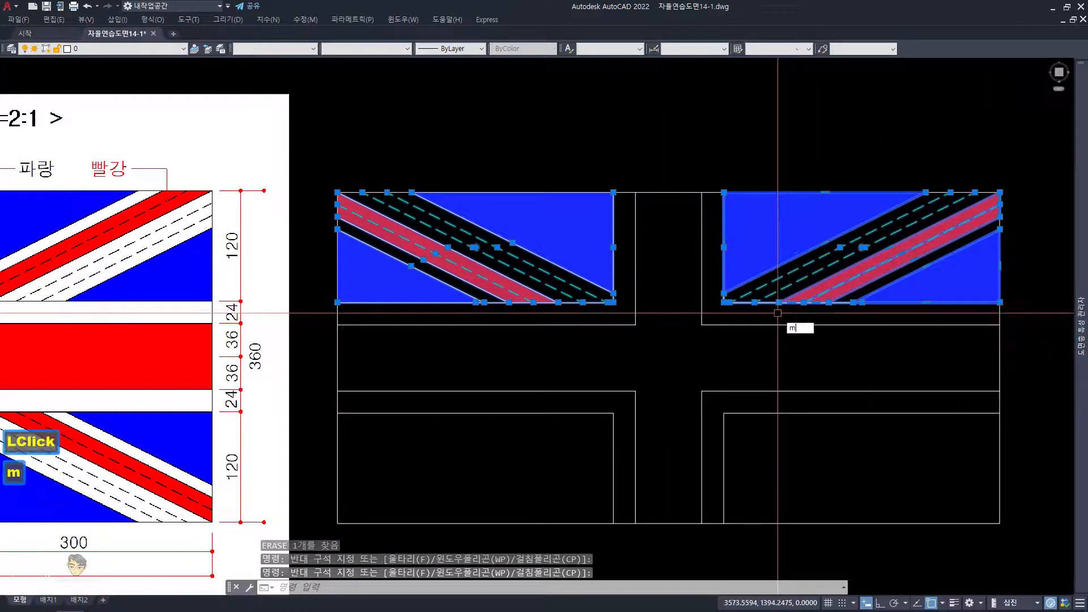
type("i")
key("Return")
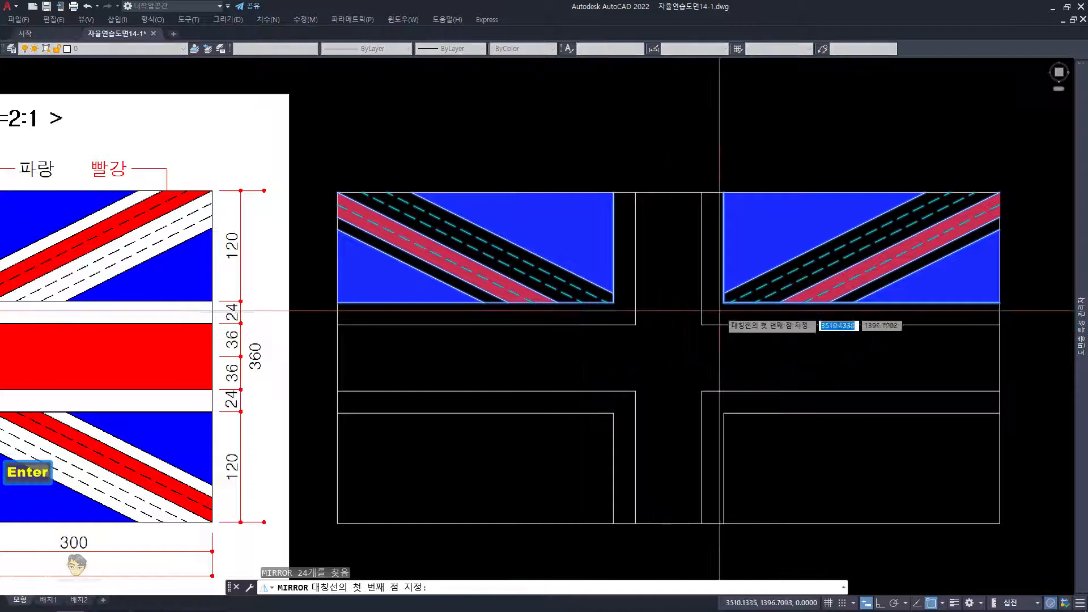
left_click(337, 357)
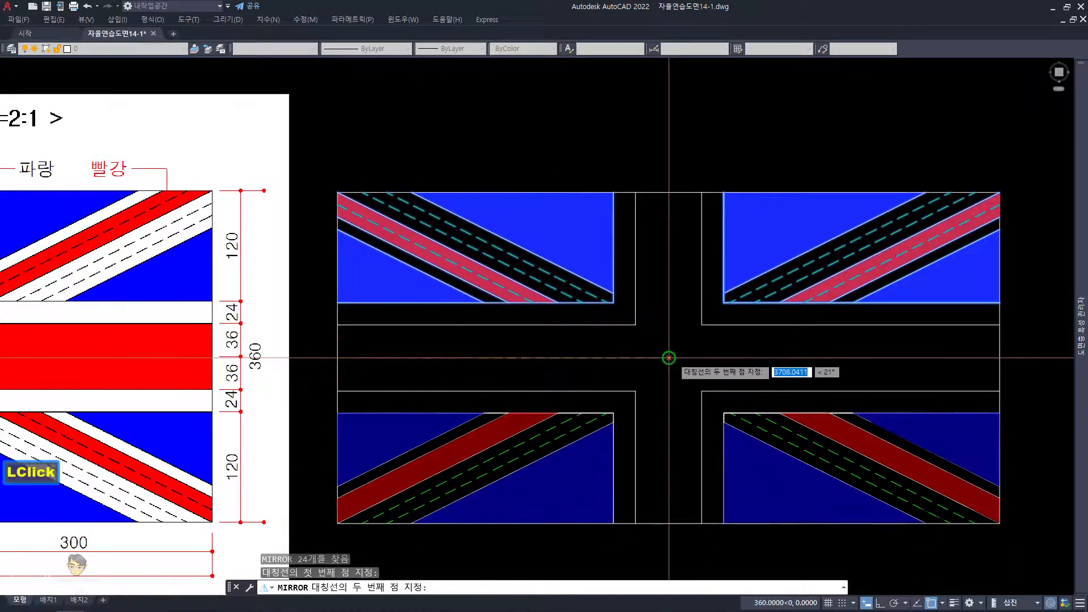
left_click(669, 358)
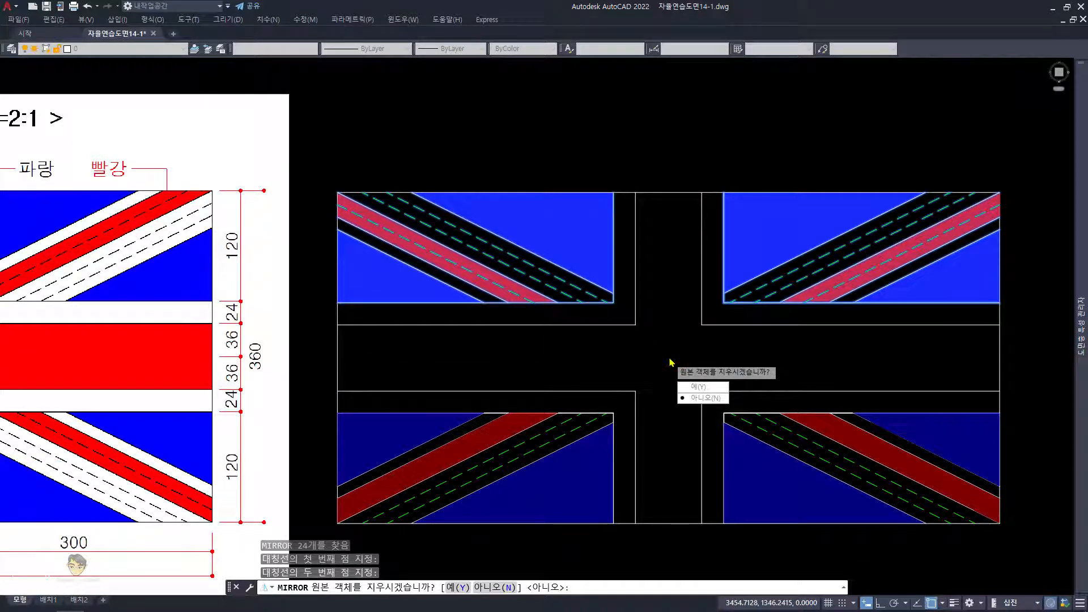
key("space")
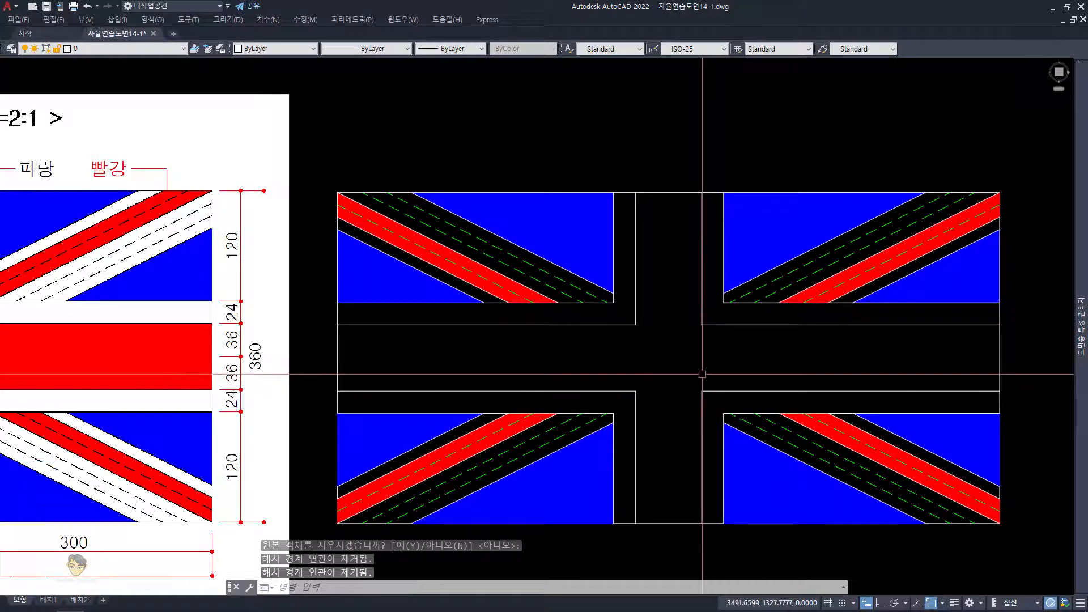
Step: Compare the diagonal bands of the drawn lower-left quadrant with the same quadrant of the reference flag
scroll(698, 375, "down", 2)
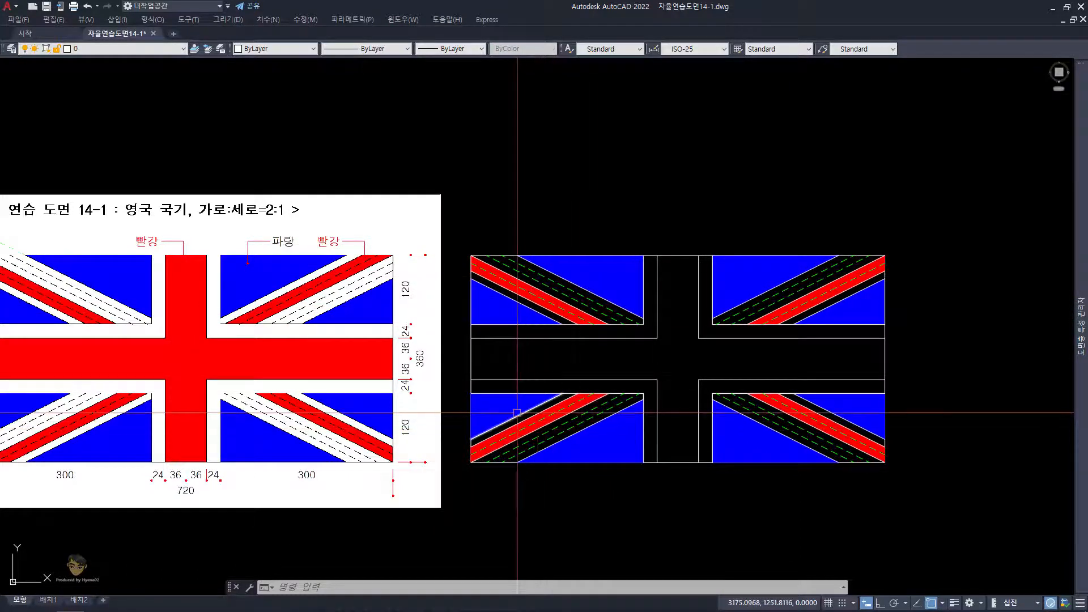
mouse_move(518, 401)
middle_mouse_down()
mouse_move(554, 386)
mouse_move(640, 402)
mouse_move(777, 386)
middle_mouse_up()
scroll(641, 402, "up", 2)
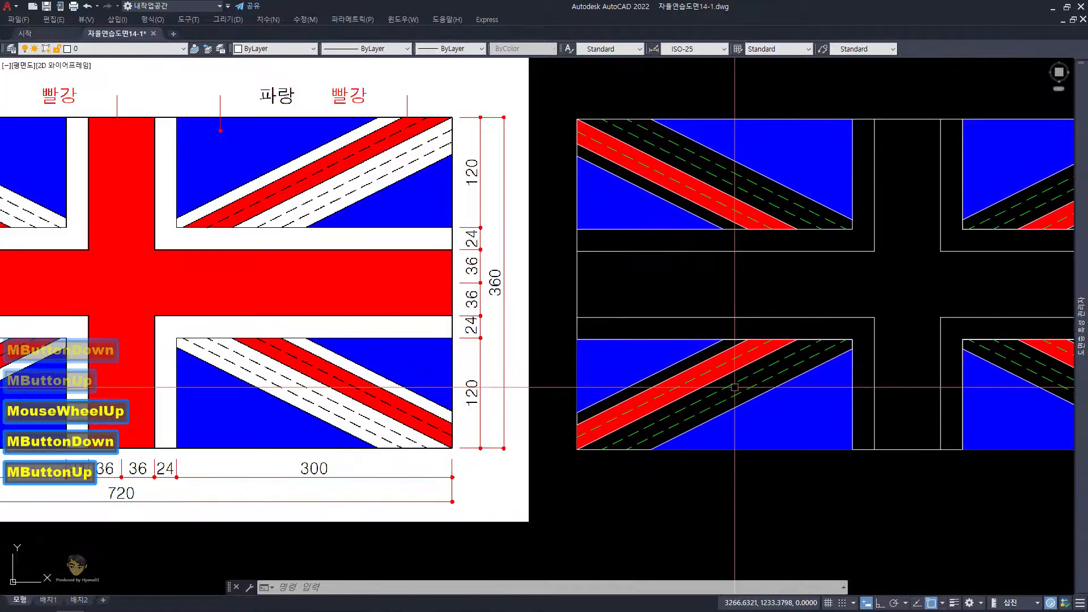
scroll(777, 385, "down", 2)
scroll(340, 378, "up", 2)
middle_click_drag(203, 379, 338, 340)
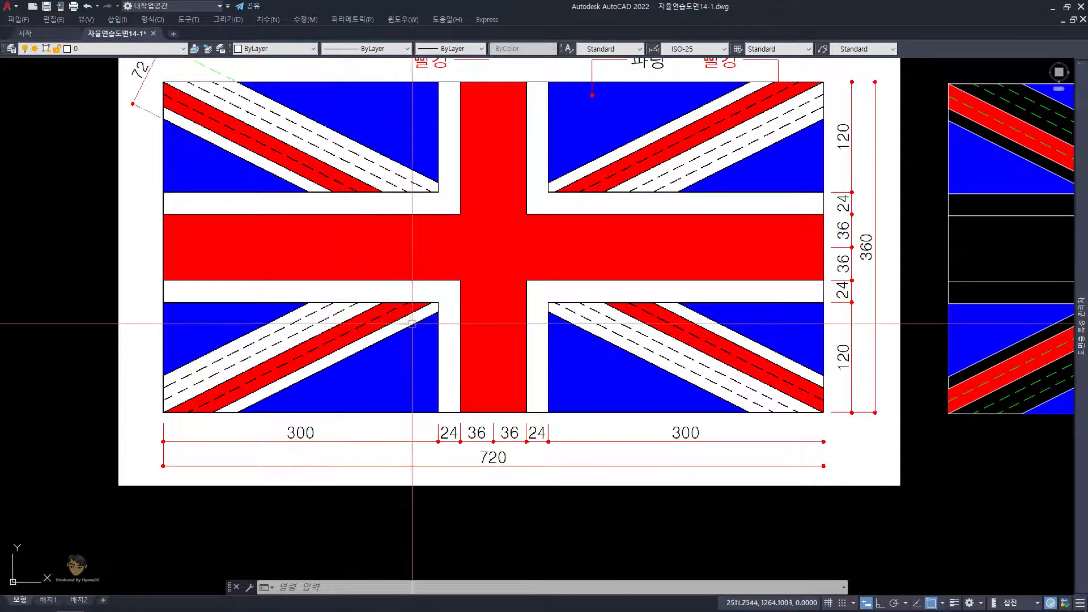
scroll(411, 324, "down", 2)
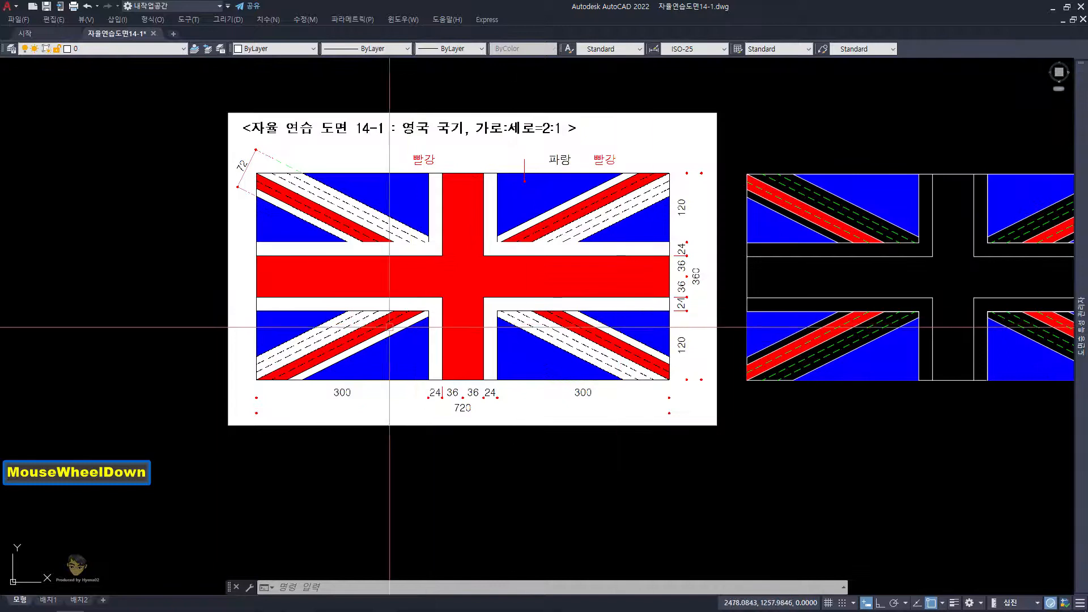
scroll(352, 307, "up", 2)
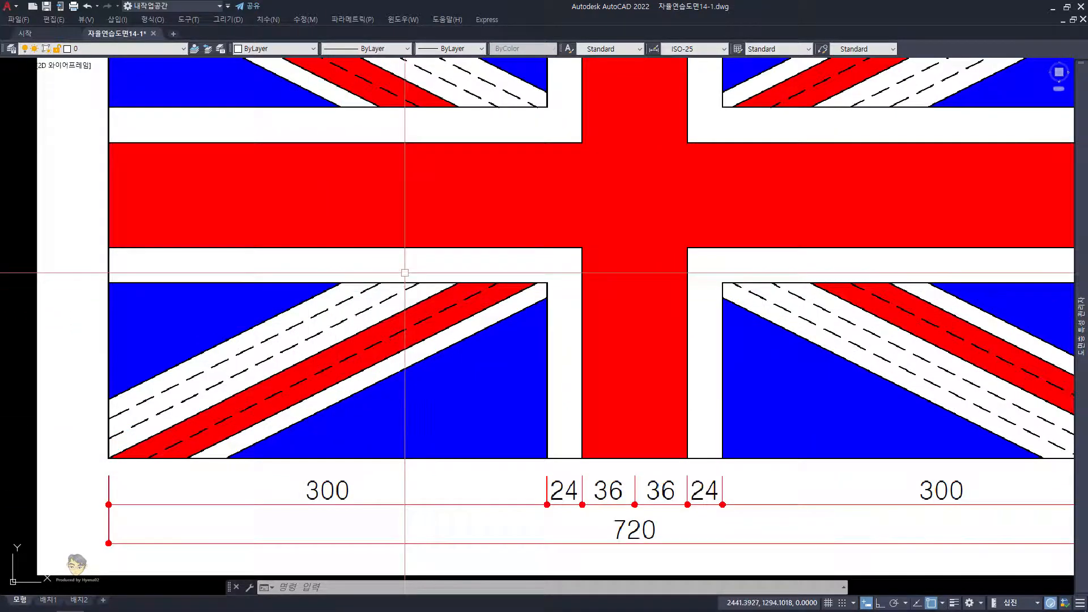
scroll(575, 294, "down", 1)
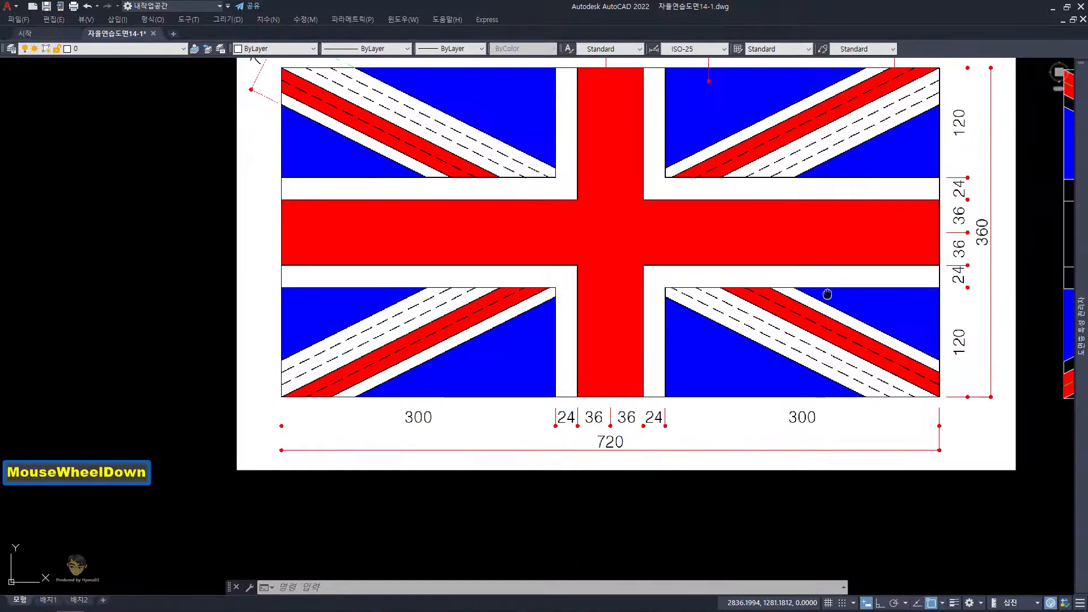
middle_click_drag(827, 294, 255, 301)
Step: Move the red hatch in the lower-left quadrant one full band width toward the lower-right blue triangle, using its upper edge corners
scroll(614, 301, "up", 1)
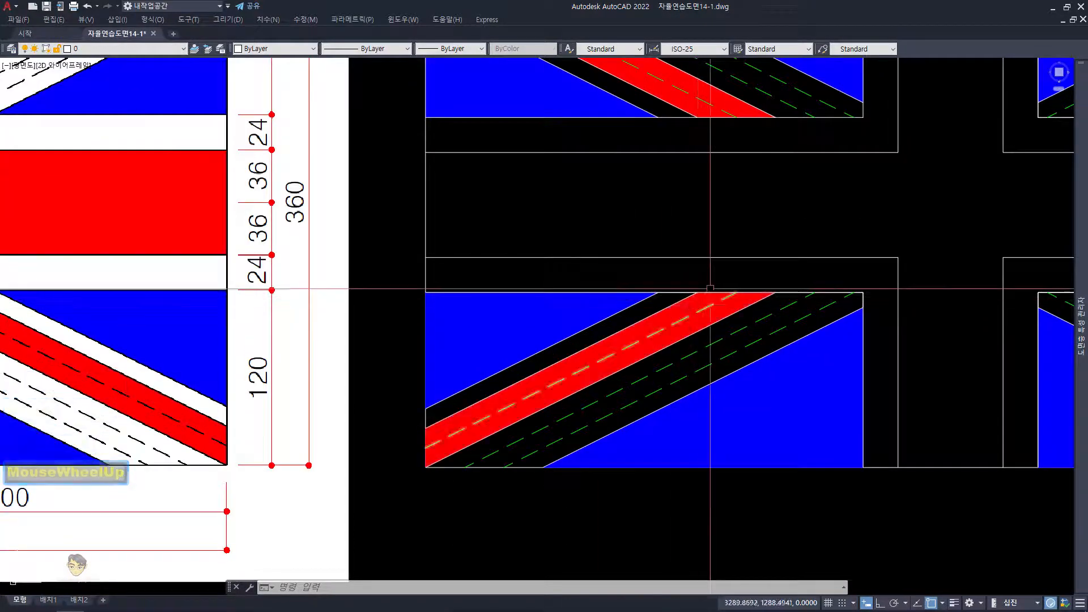
left_click(693, 325)
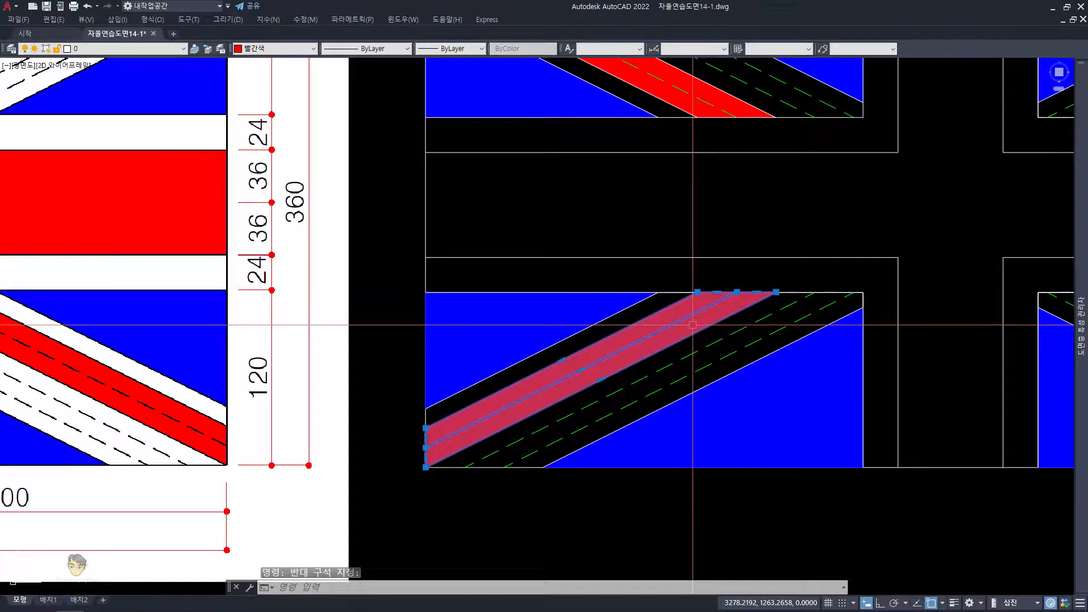
scroll(691, 323, "down", 2)
middle_click_drag(670, 327, 686, 326)
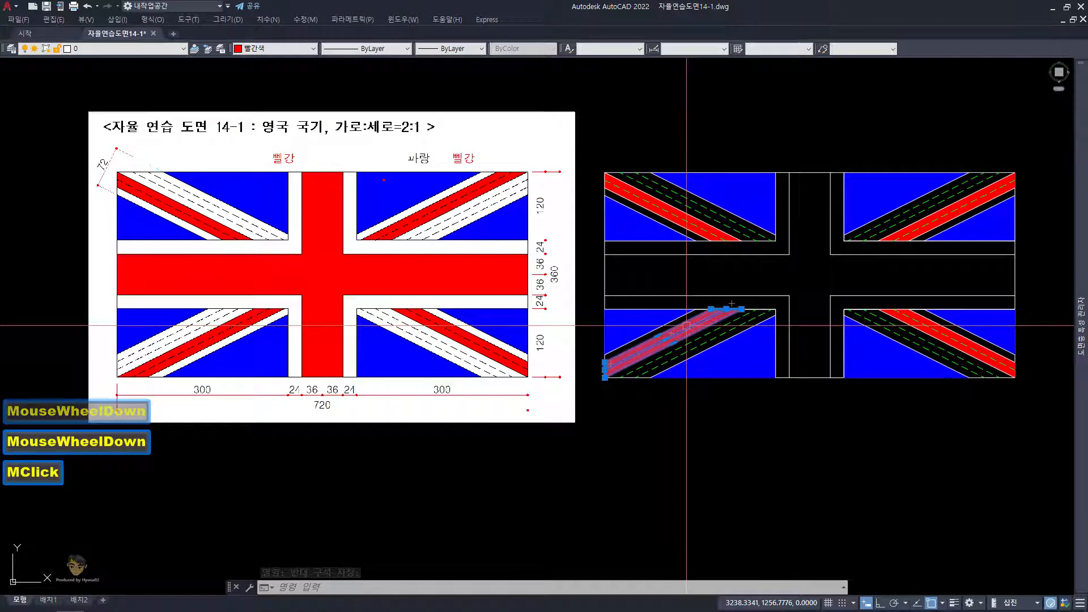
scroll(714, 309, "up", 3)
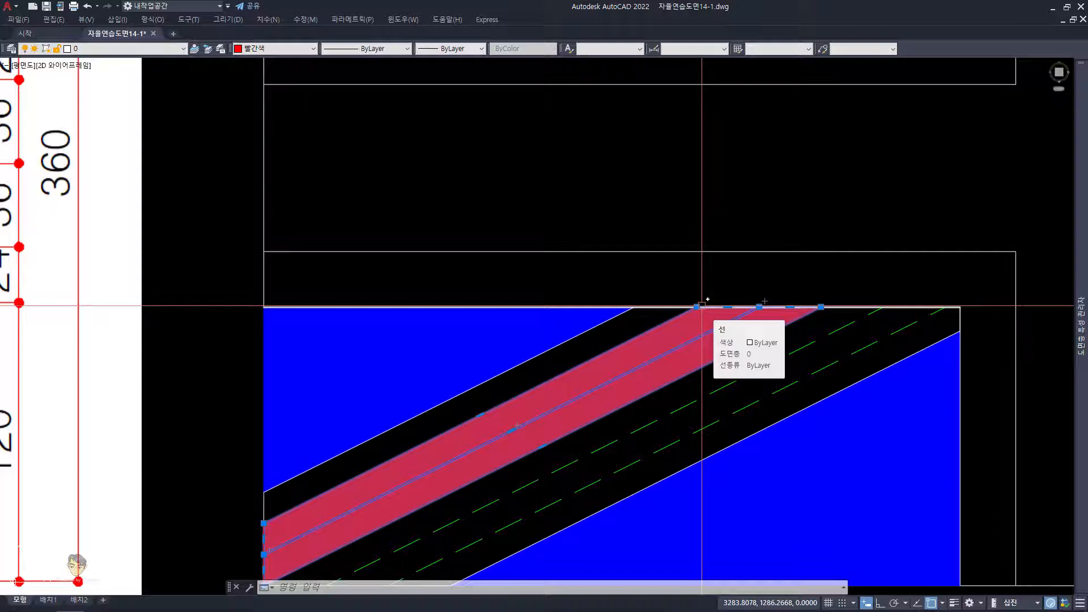
key("space")
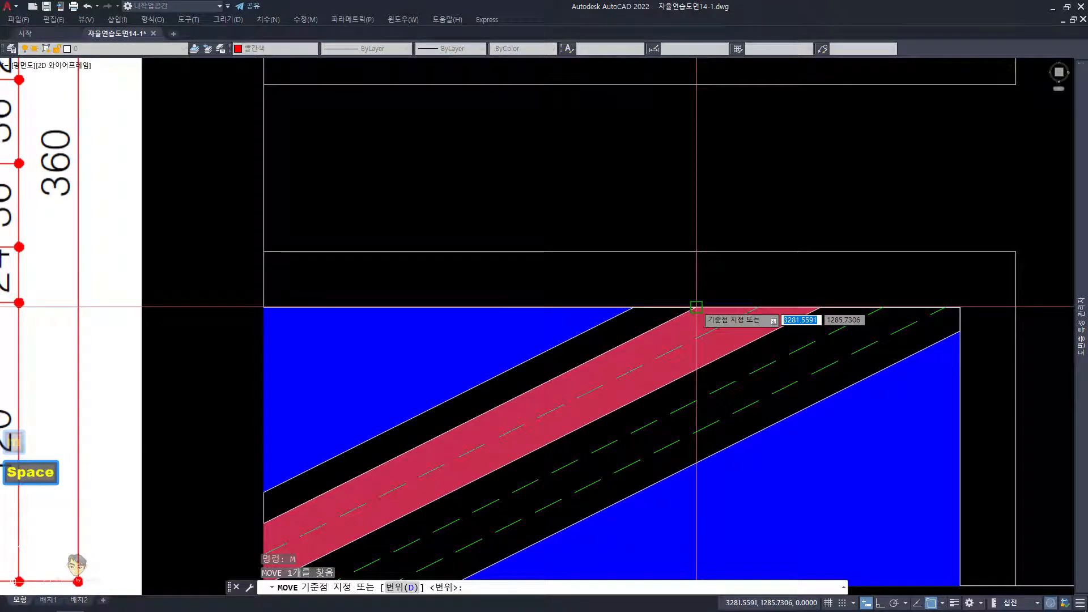
left_click(703, 306)
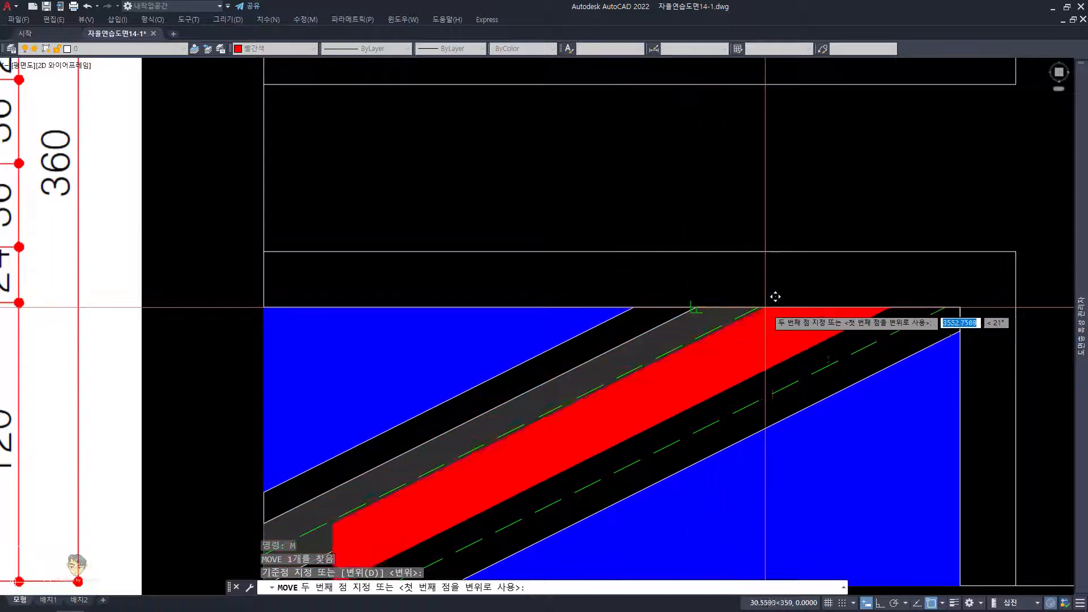
left_click(818, 305)
scroll(782, 328, "down", 2)
scroll(783, 328, "up", 2)
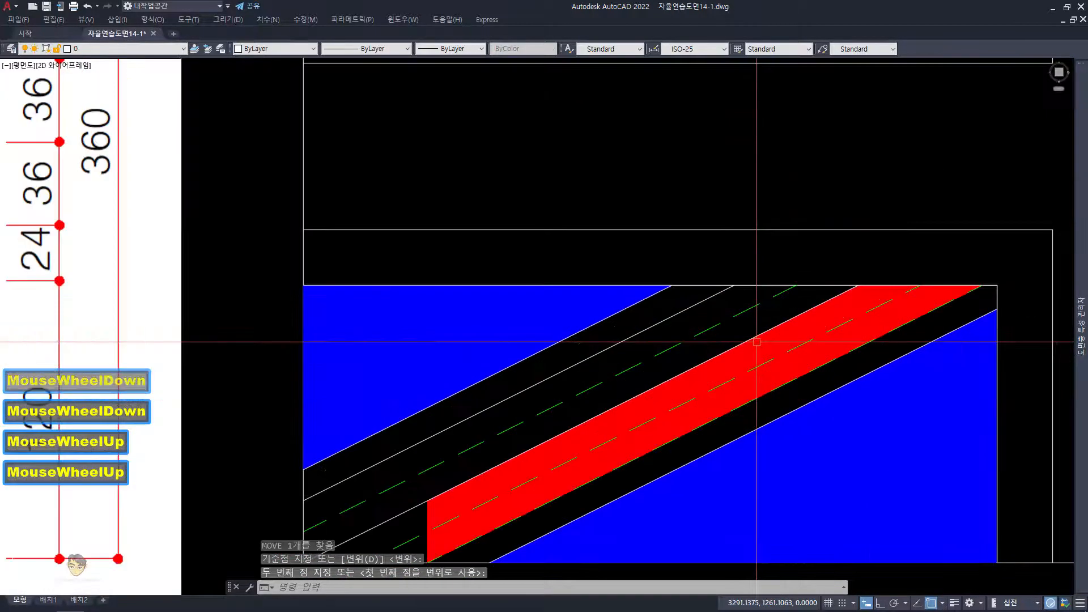
key("space")
middle_click_drag(511, 405, 583, 328)
key("space")
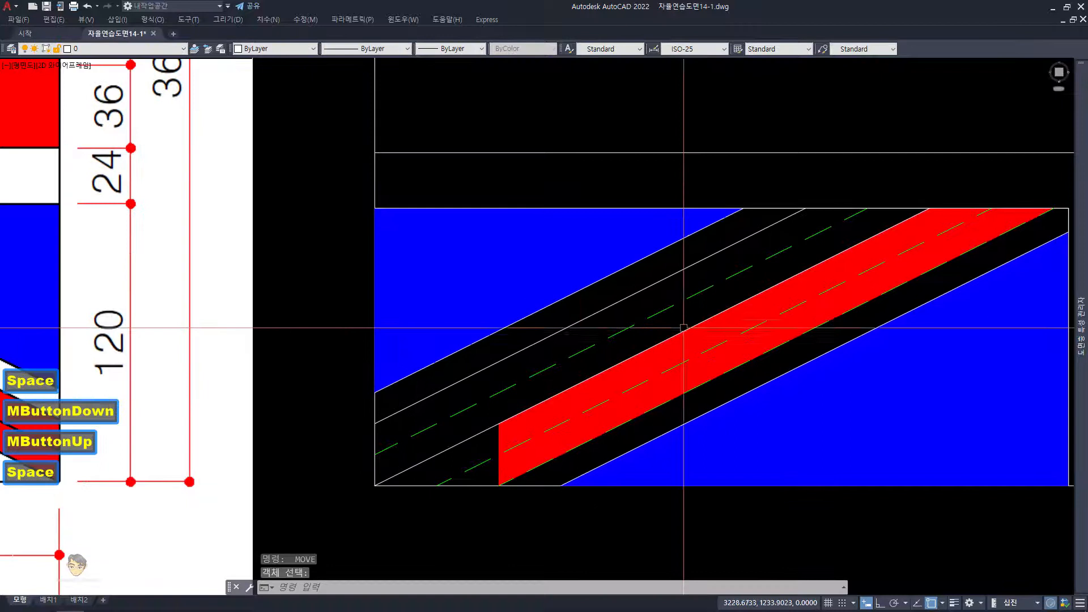
Step: Stretch the lower-left end of the moved red hatch to the flag's corner and to the dashed centerline's end on the bottom edge
left_click(583, 398)
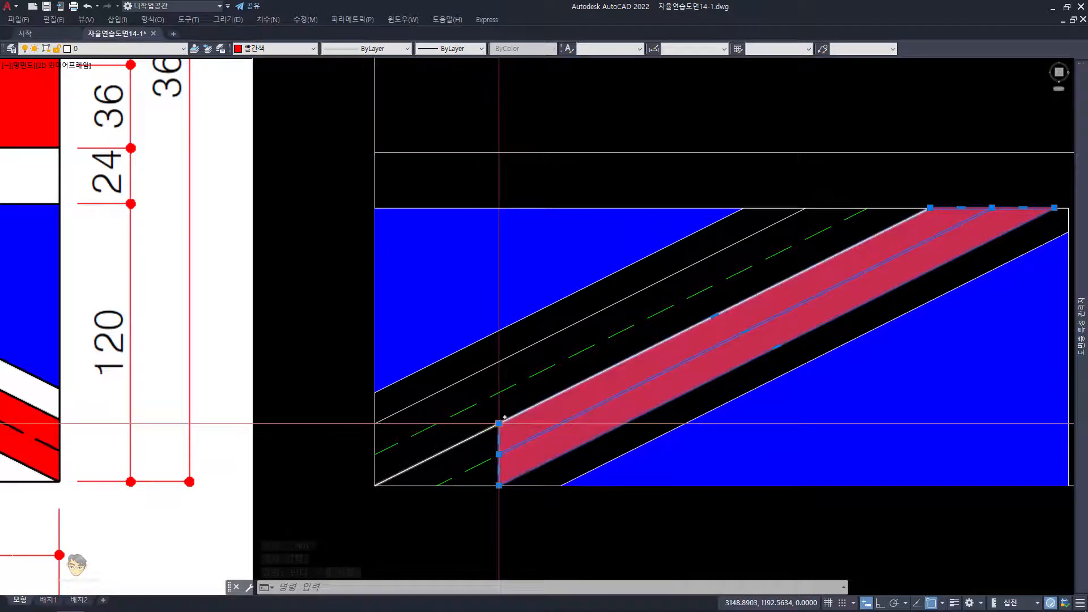
left_click(498, 423)
left_click(375, 485)
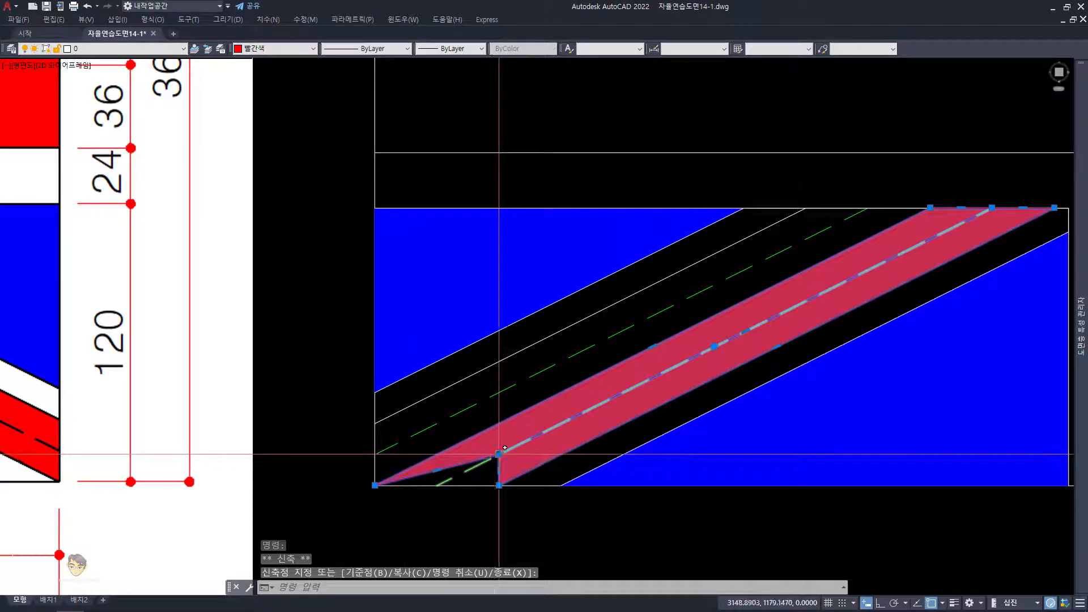
left_click(498, 483)
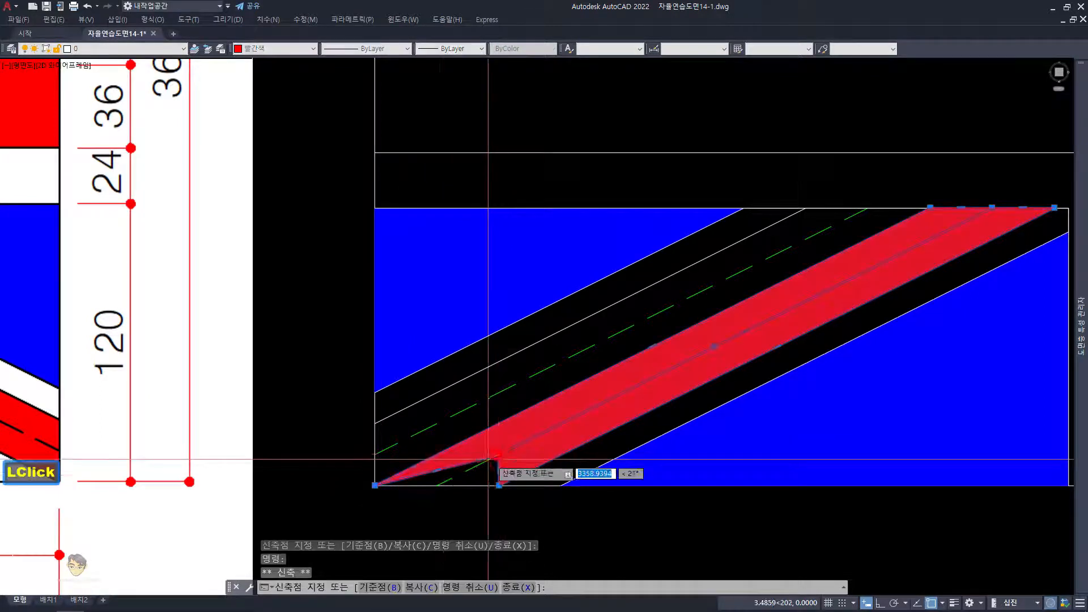
left_click(437, 485)
scroll(436, 486, "down", 2)
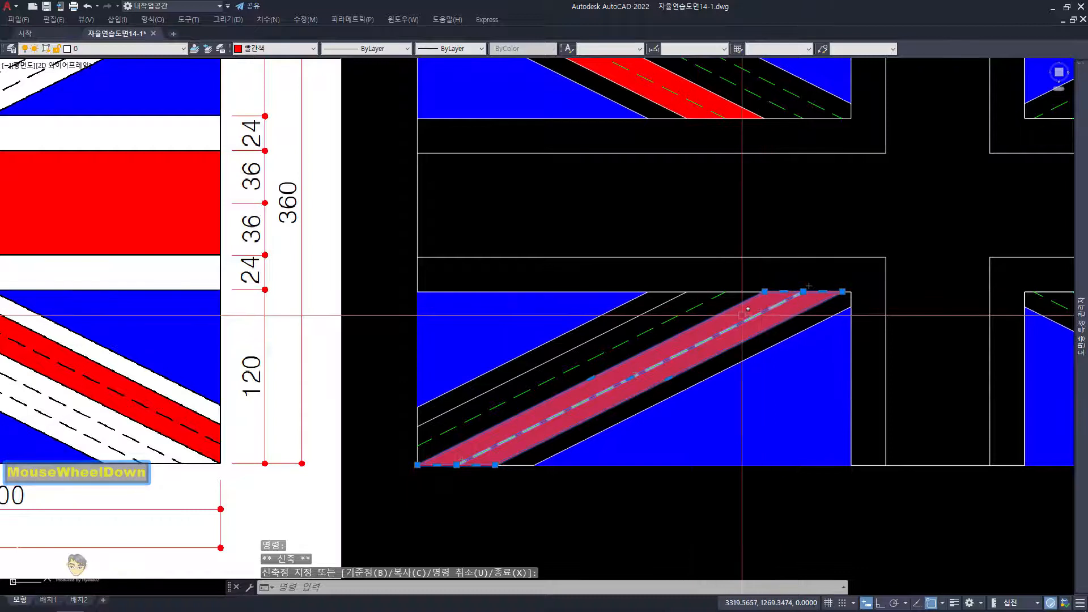
scroll(742, 315, "down", 2)
middle_click_drag(661, 348, 691, 342)
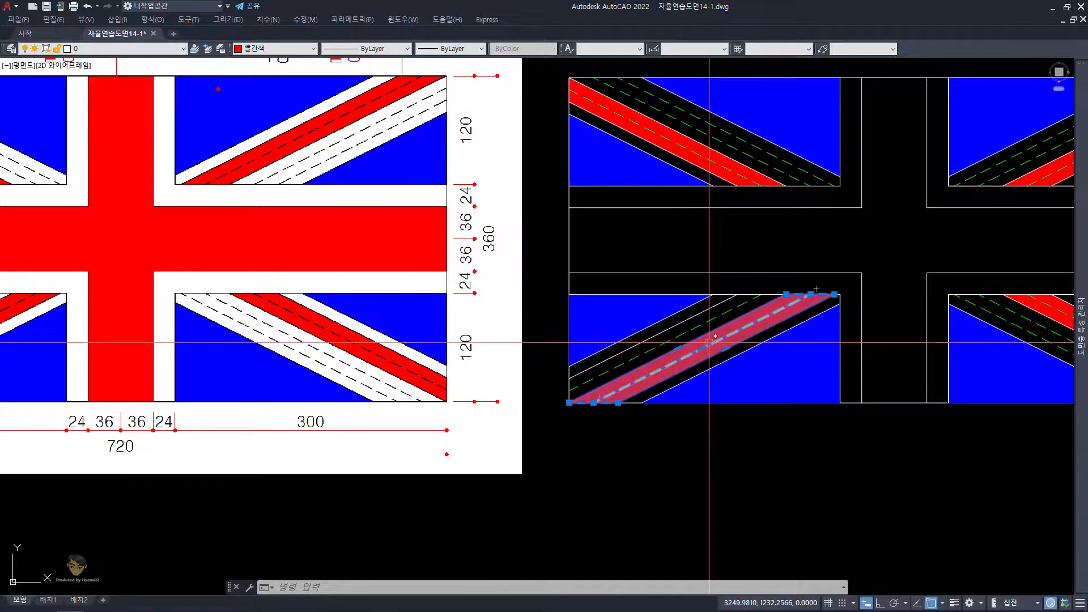
scroll(718, 341, "up", 2)
key("Escape")
key("Escape")
Step: Match the properties of the red band's solid upper edge line onto its dashed lower edge line in the lower-left quadrant
left_click(756, 296)
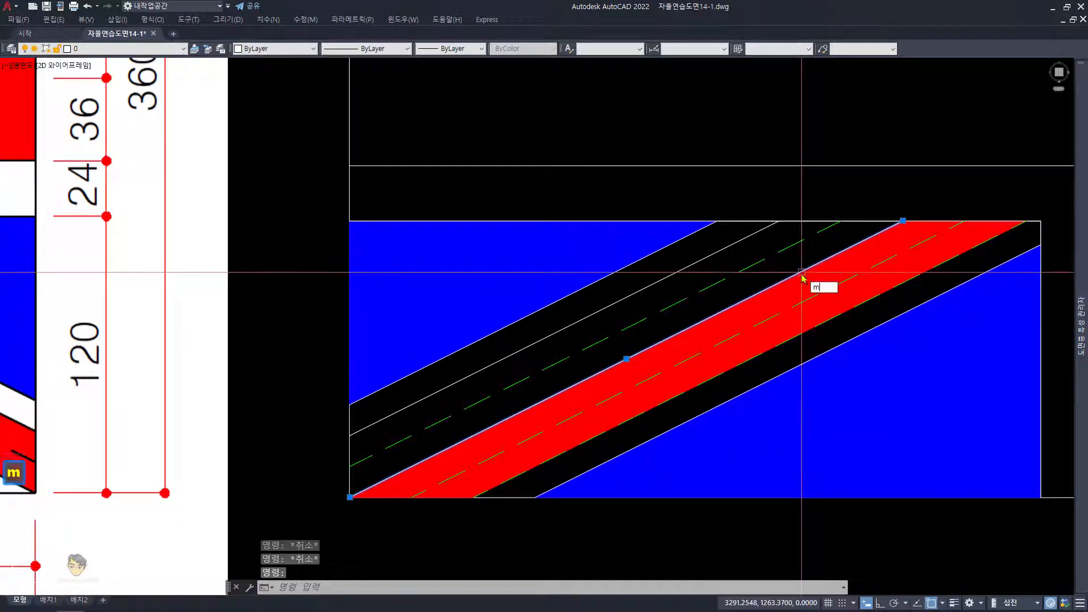
type("MM")
key("space")
left_click(824, 326)
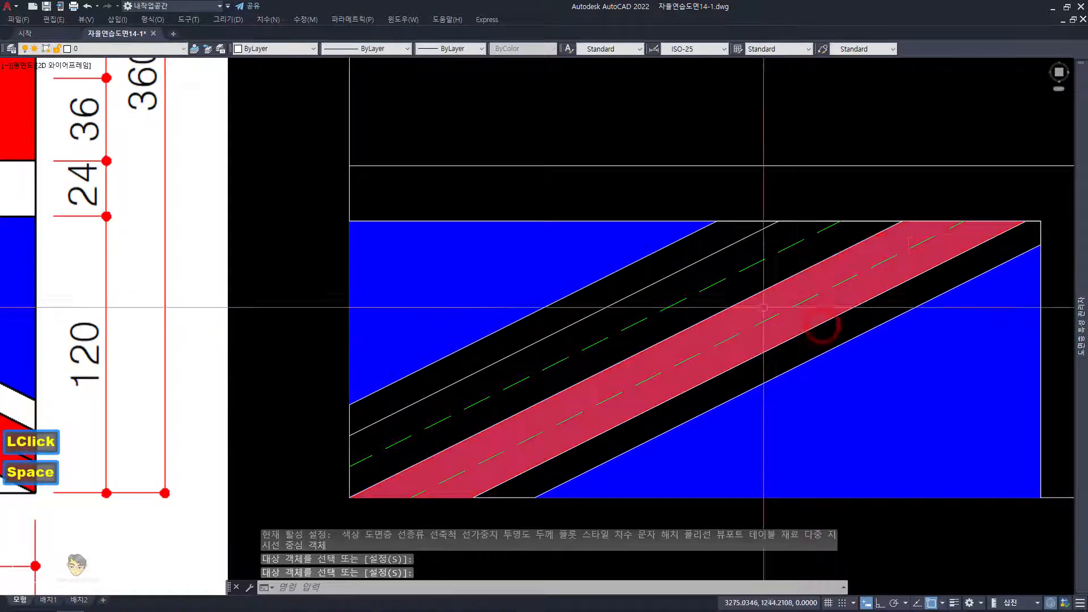
key("space")
Step: Match the green DASHED line's properties onto the solid line beside the upper blue triangle in the lower-left quadrant
left_click(716, 284)
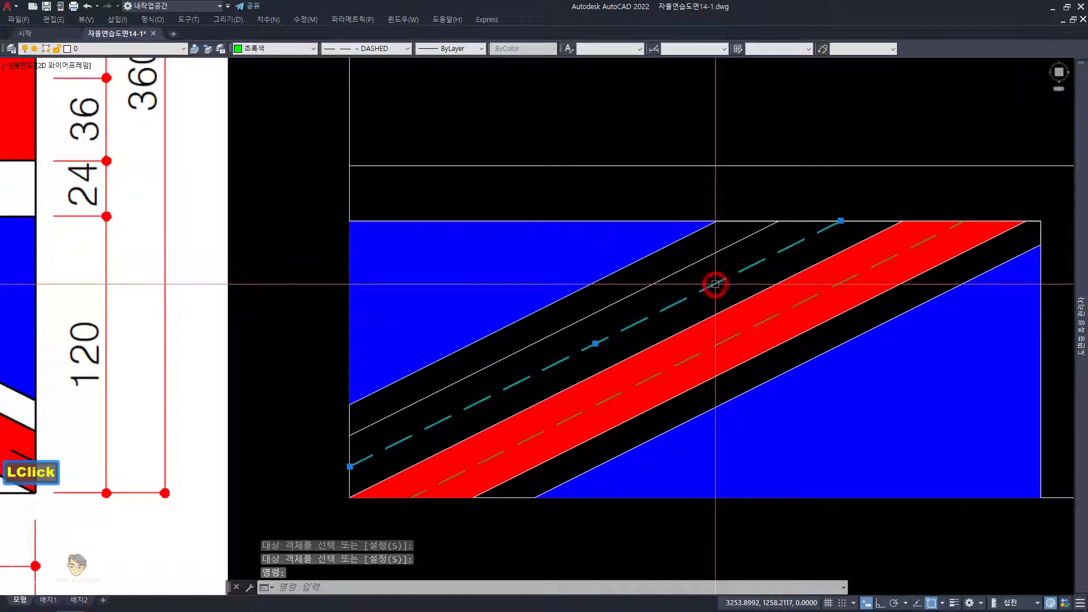
key("space")
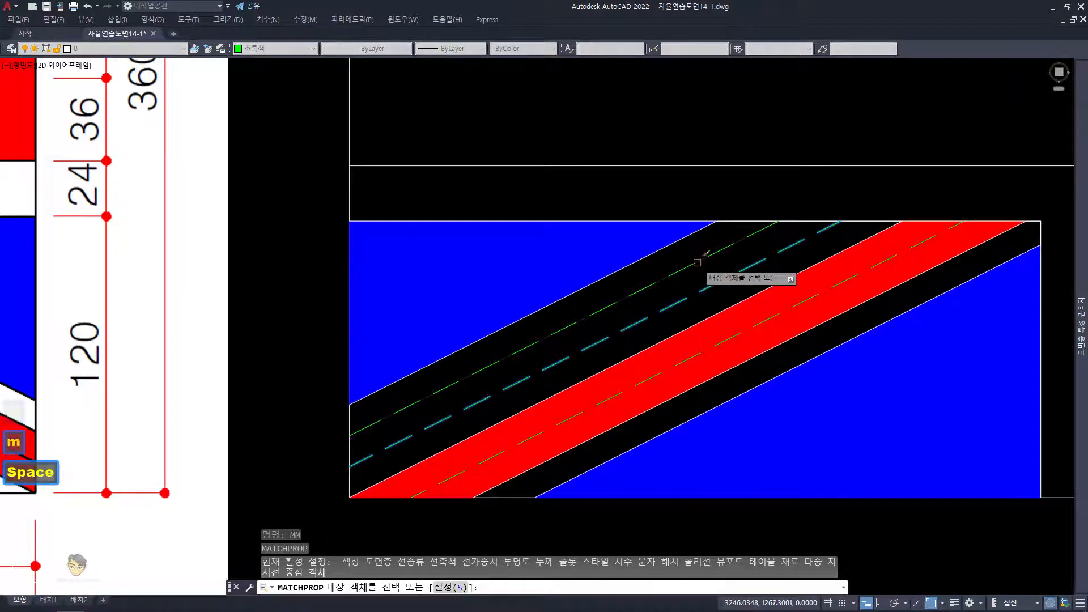
left_click(691, 262)
key("space")
scroll(692, 263, "down", 2)
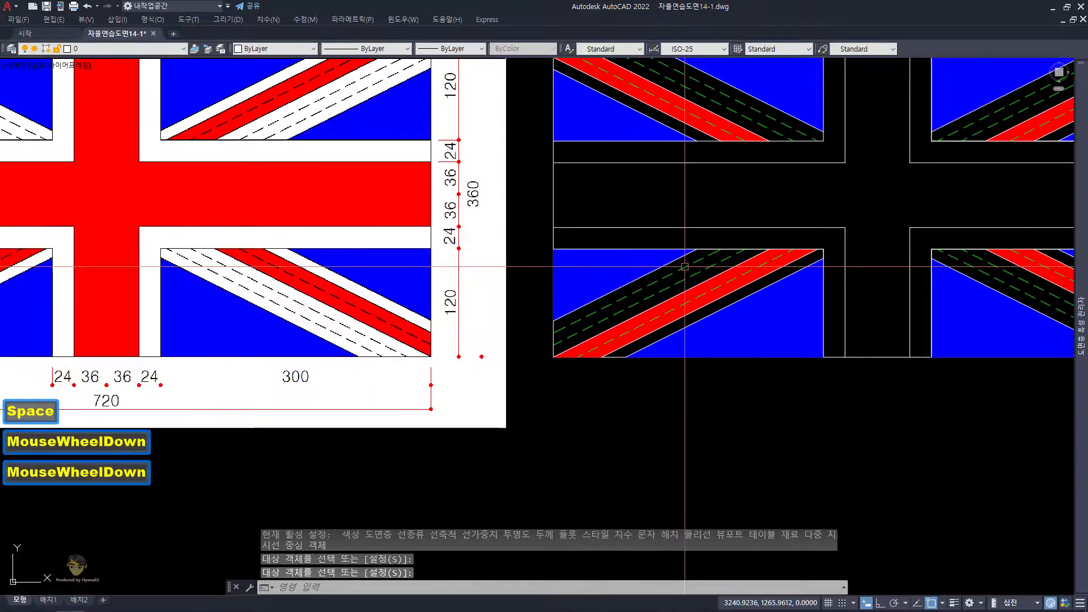
Step: Send the blue hatch of the lower-left quadrant behind all other objects with DRAWORDER
middle_click_drag(805, 296, 853, 292)
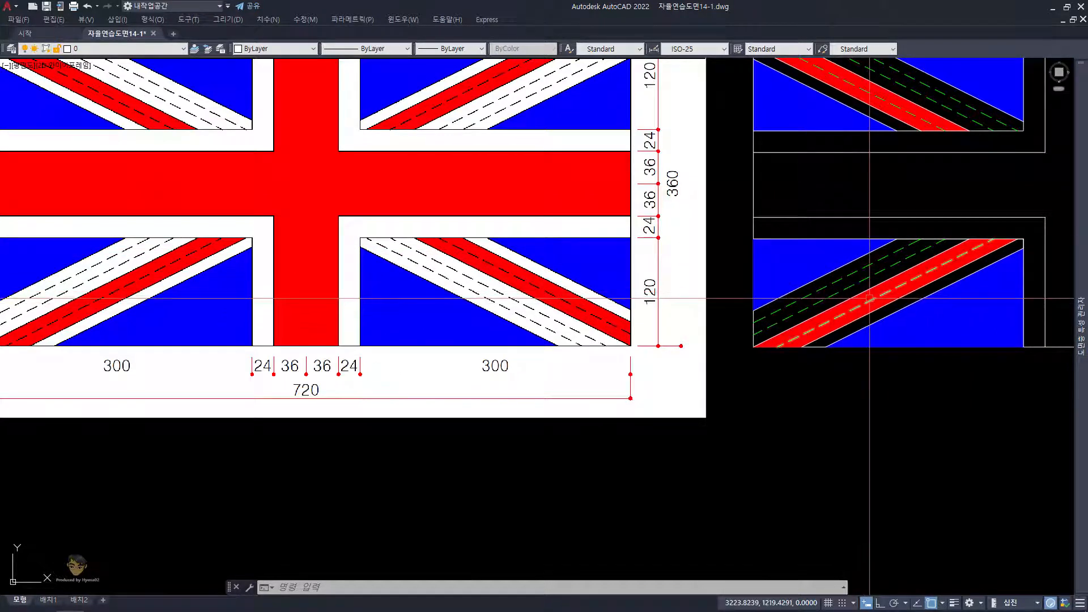
middle_click_drag(870, 299, 791, 318)
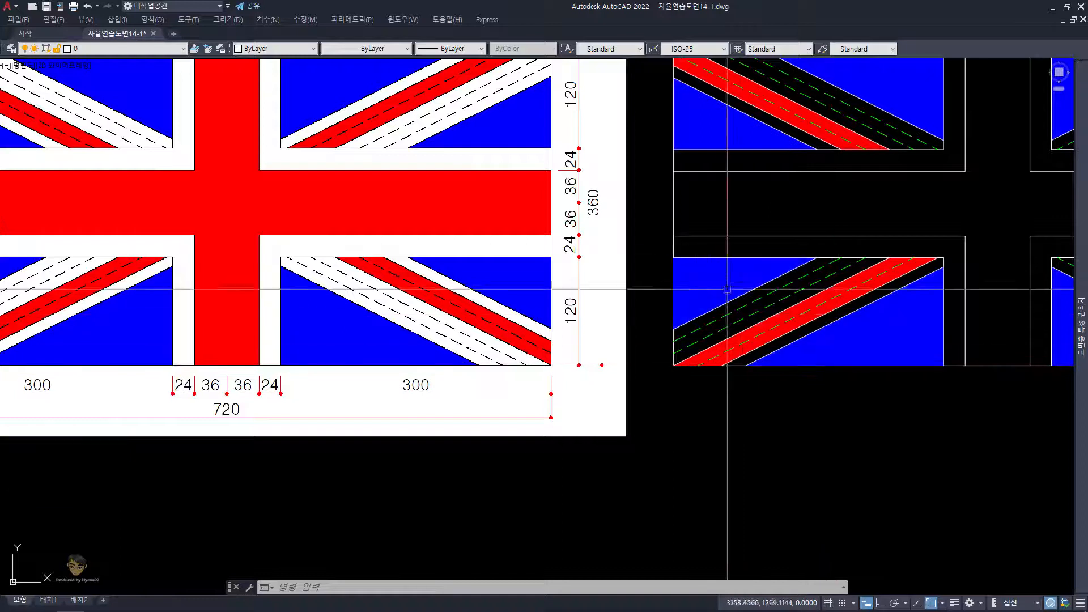
left_click(884, 342)
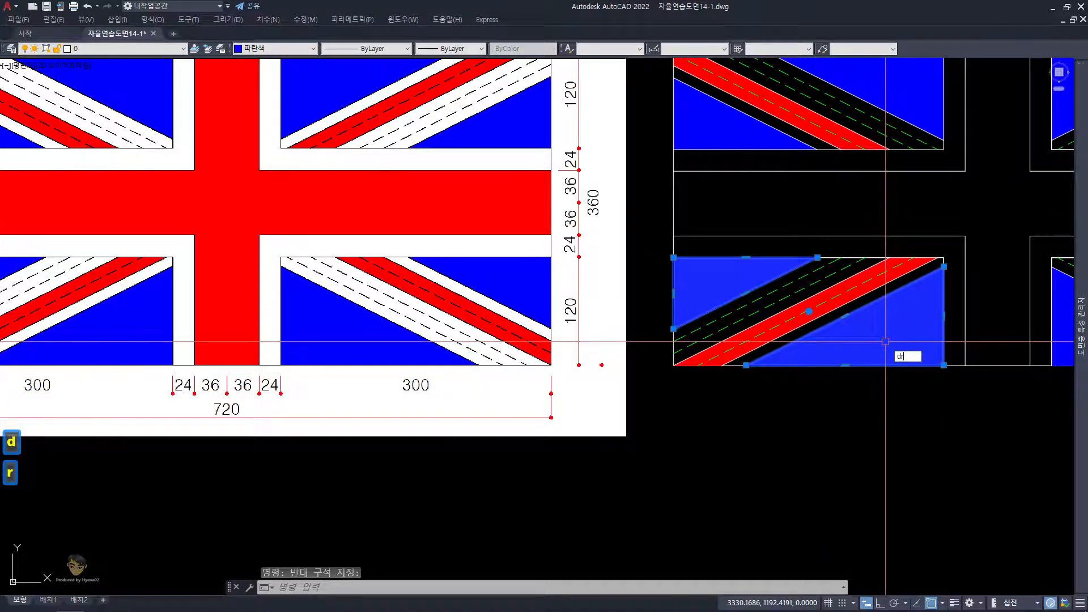
key("space")
key("space")
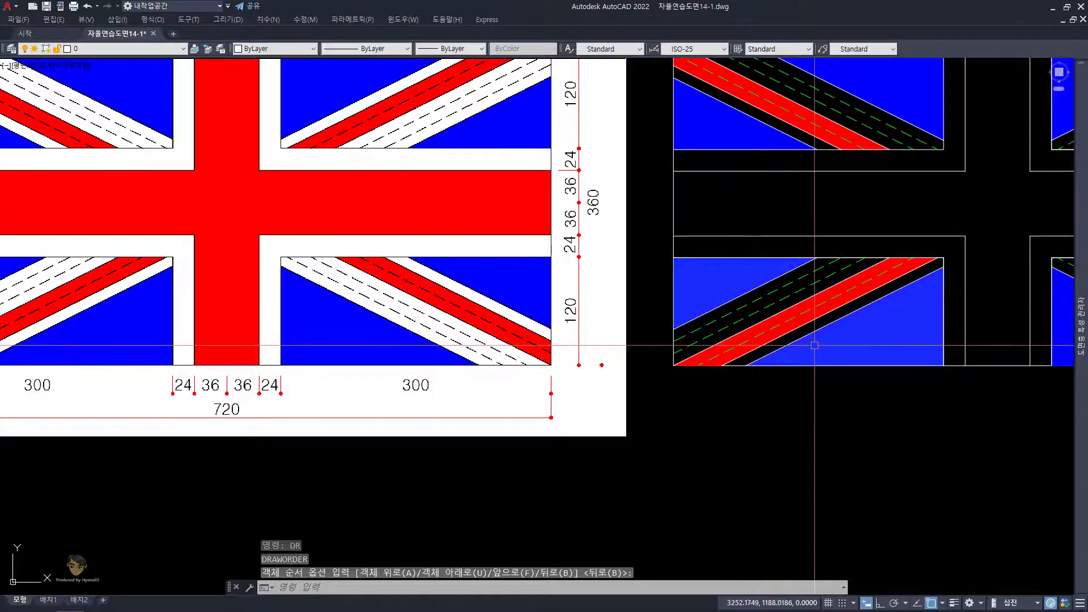
Step: Send the red hatch of the lower-left quadrant behind all other objects with DRAWORDER
scroll(815, 345, "up", 2)
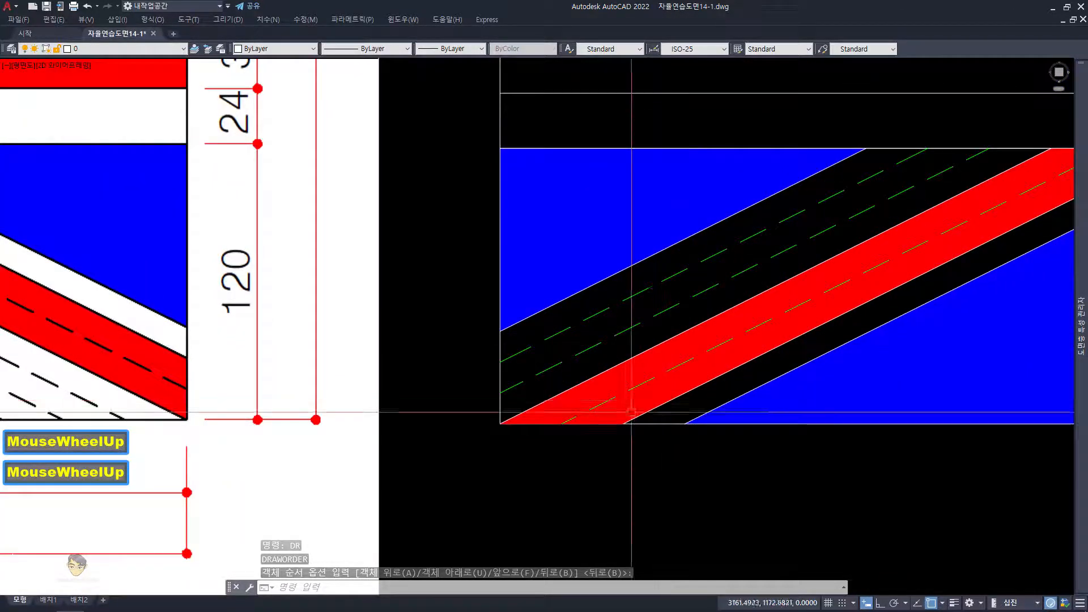
left_click(851, 297)
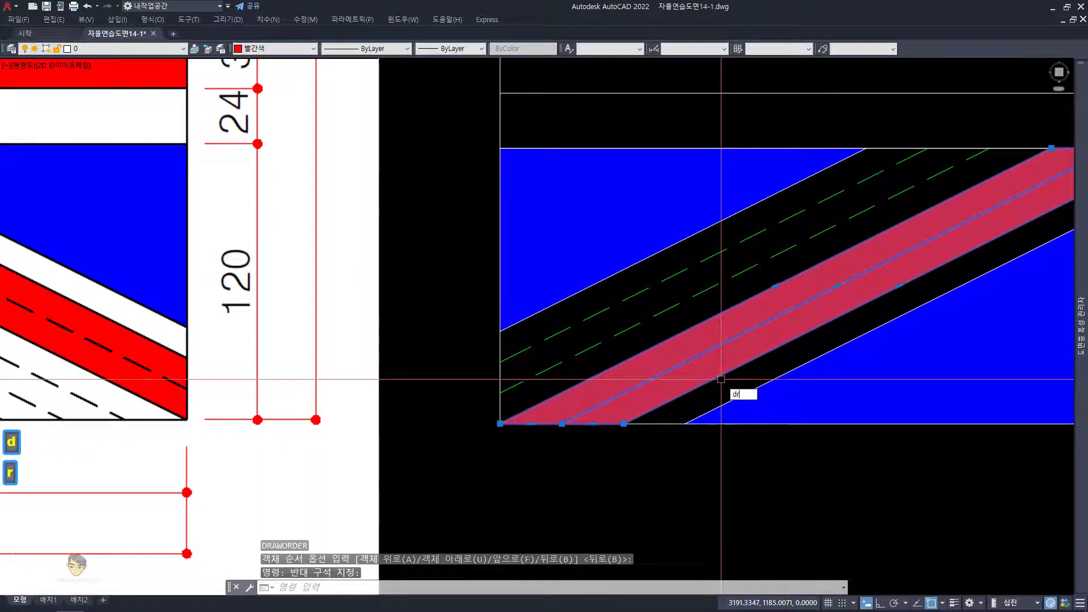
key("space")
key("space")
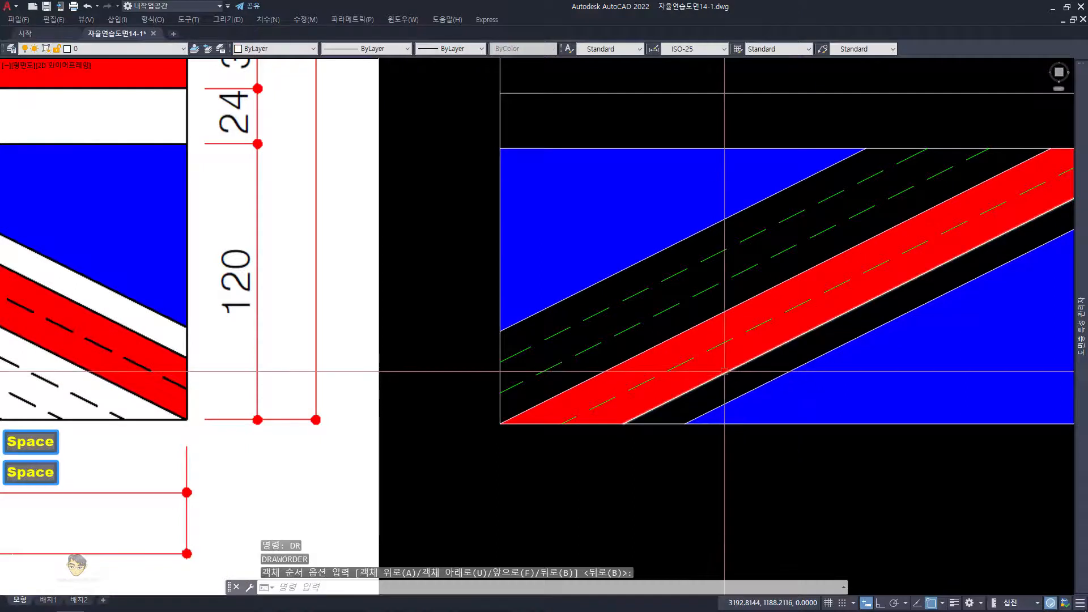
scroll(620, 422, "down", 3)
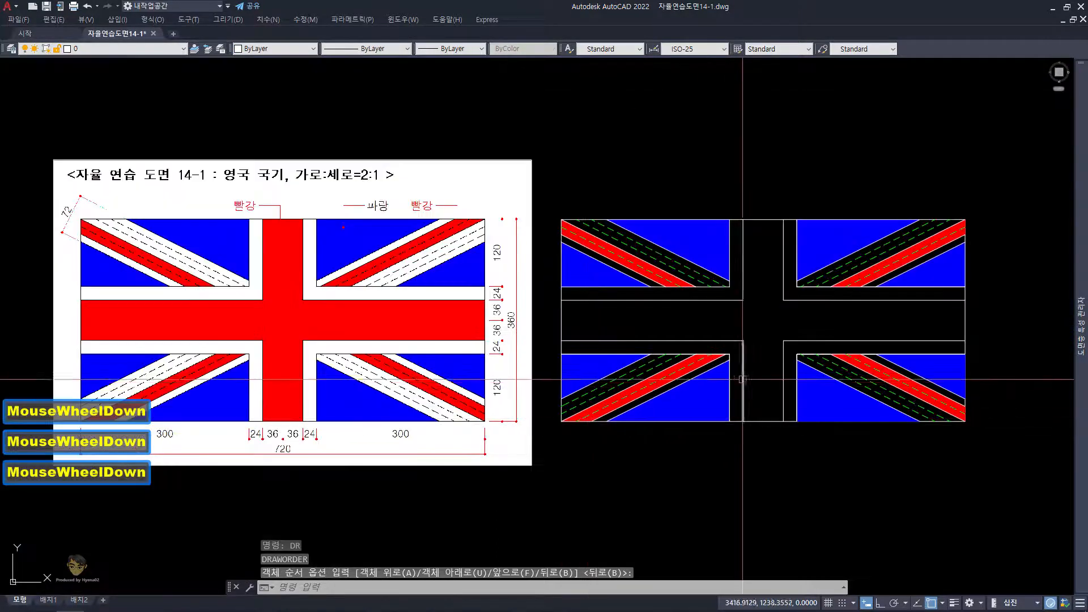
middle_click_drag(740, 378, 607, 374)
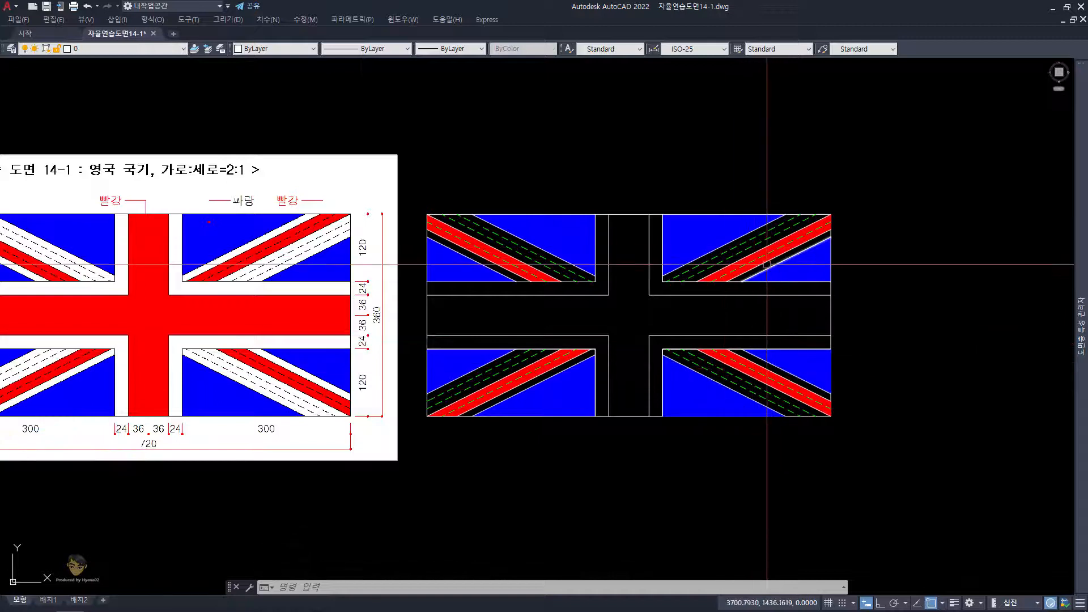
Step: Stretch the lower-left corner of the upper-right quadrant's red hatch to the outermost dashed line's end on the quadrant's lower edge
scroll(754, 358, "up", 2)
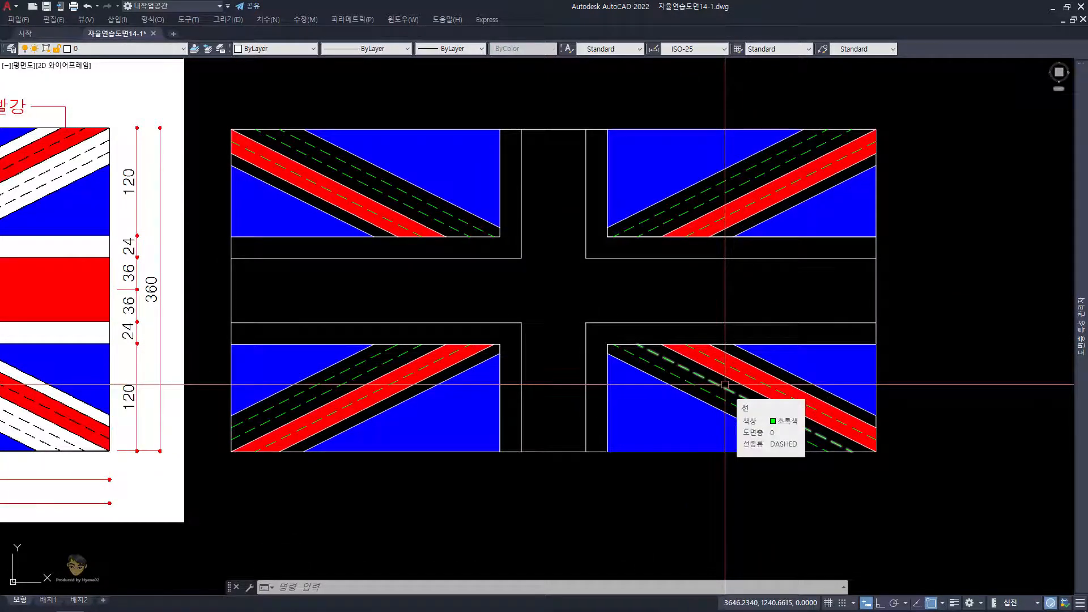
scroll(725, 385, "down", 2)
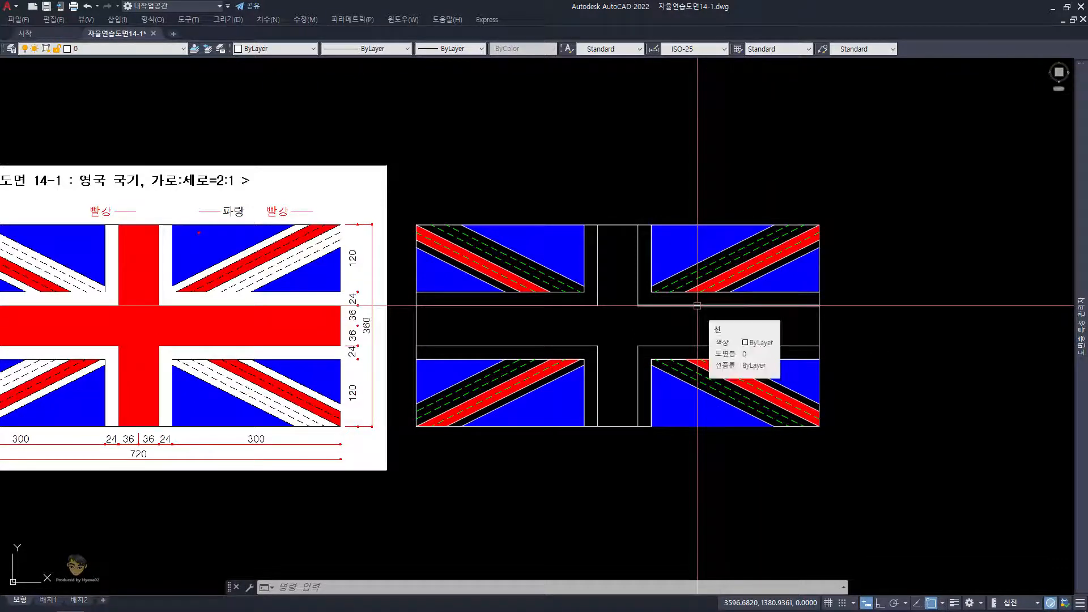
scroll(679, 268, "up", 2)
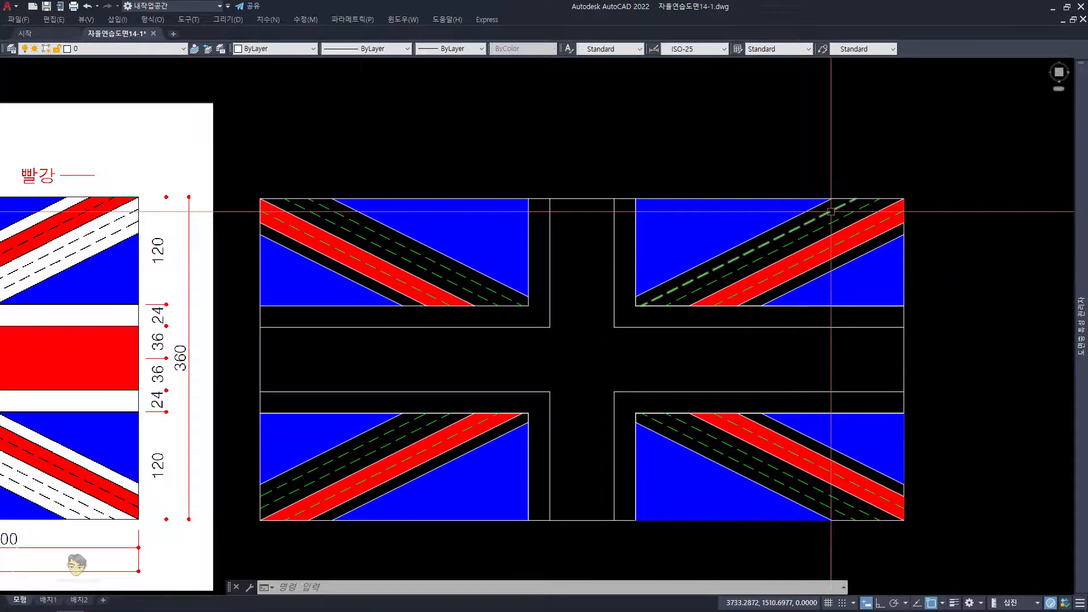
scroll(721, 297, "up", 2)
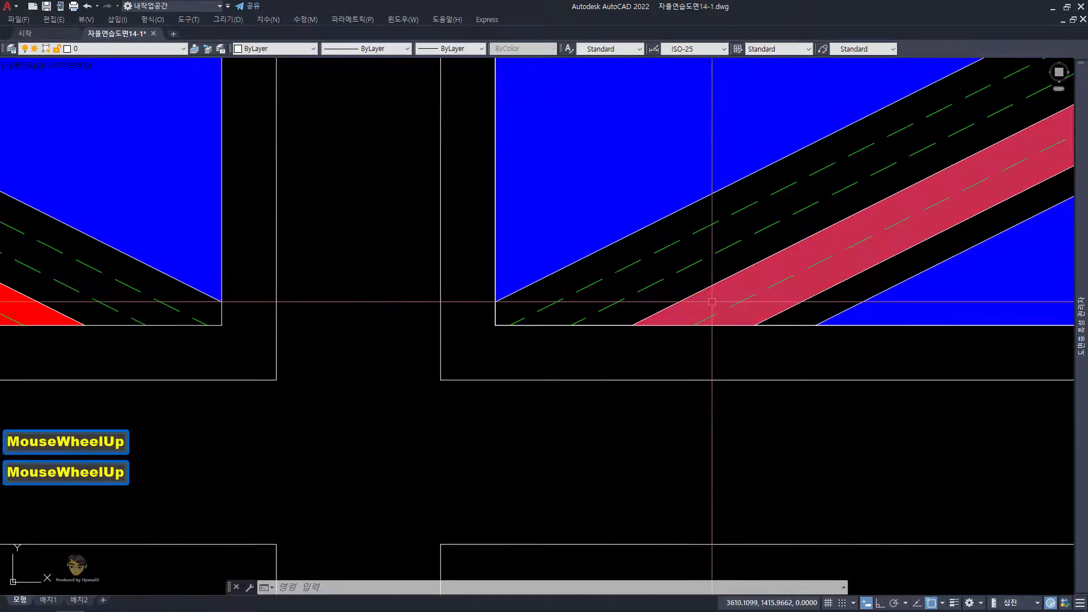
left_click(712, 301)
scroll(704, 301, "down", 2)
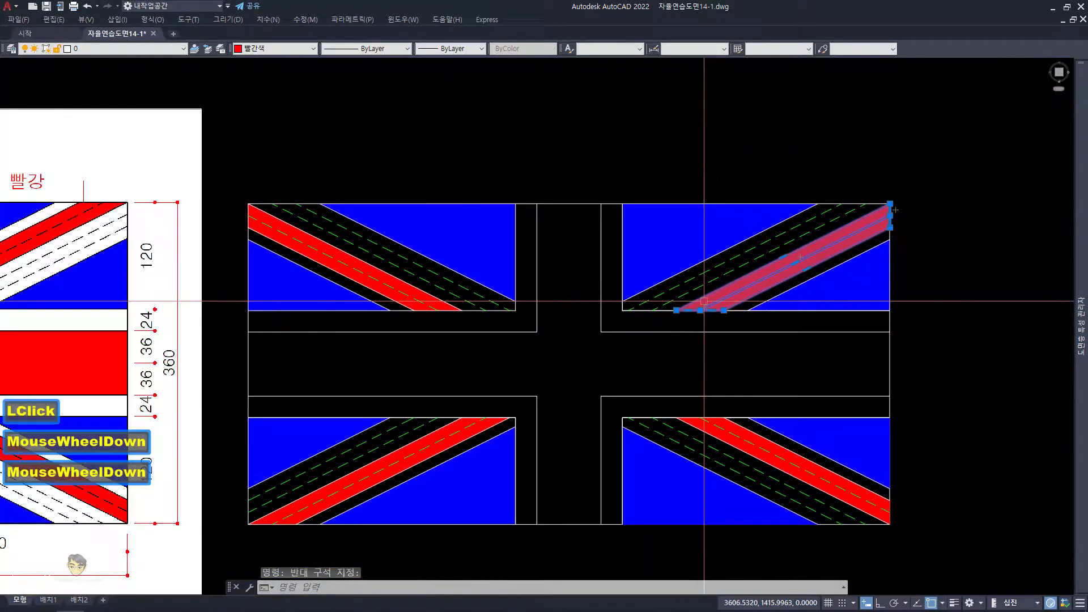
scroll(711, 278, "up", 2)
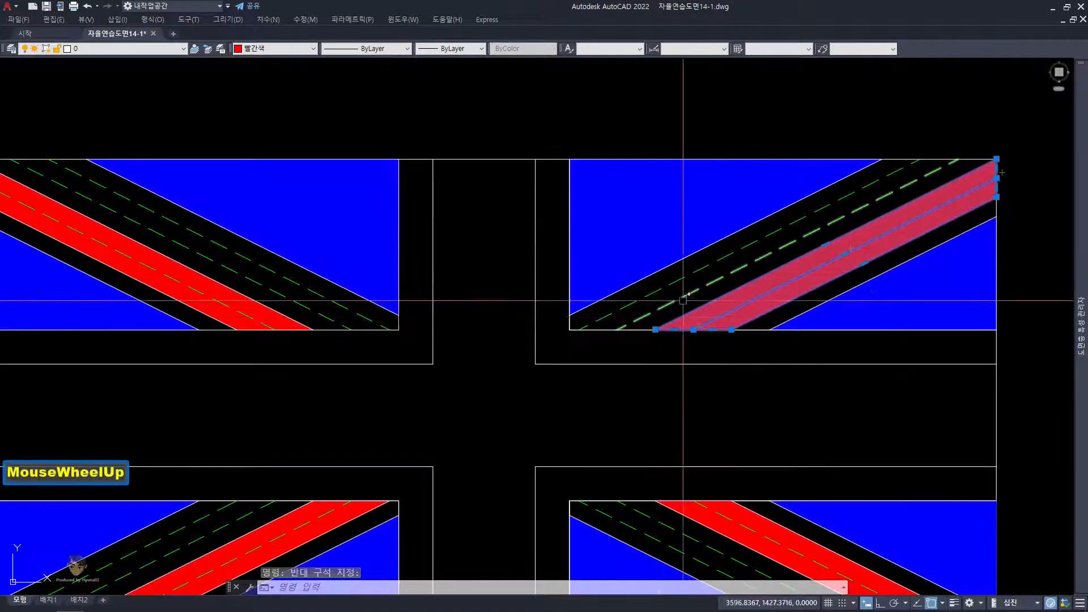
left_click(656, 329)
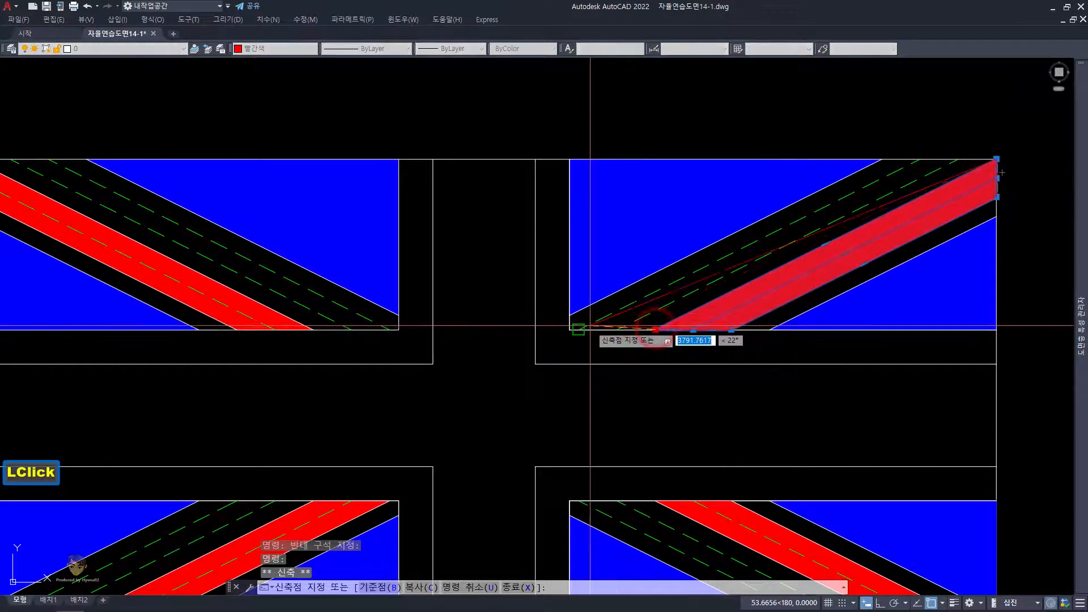
middle_click_drag(984, 171, 876, 213)
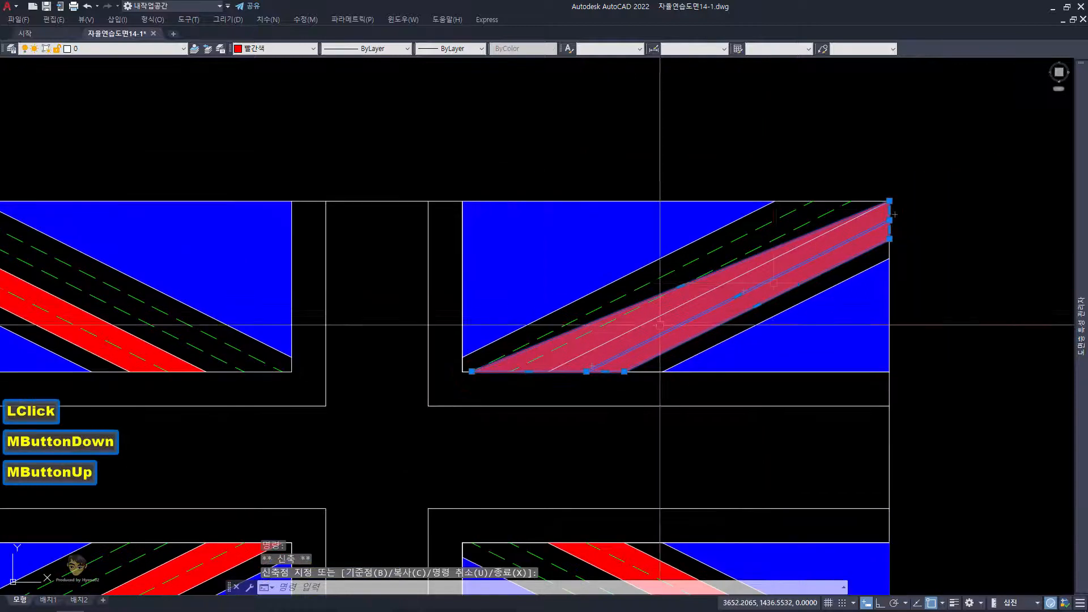
Step: Stretch the upper end of that red hatch to the two dashed lines' ends on the top edge and the flag's upper-right corner
left_click(889, 201)
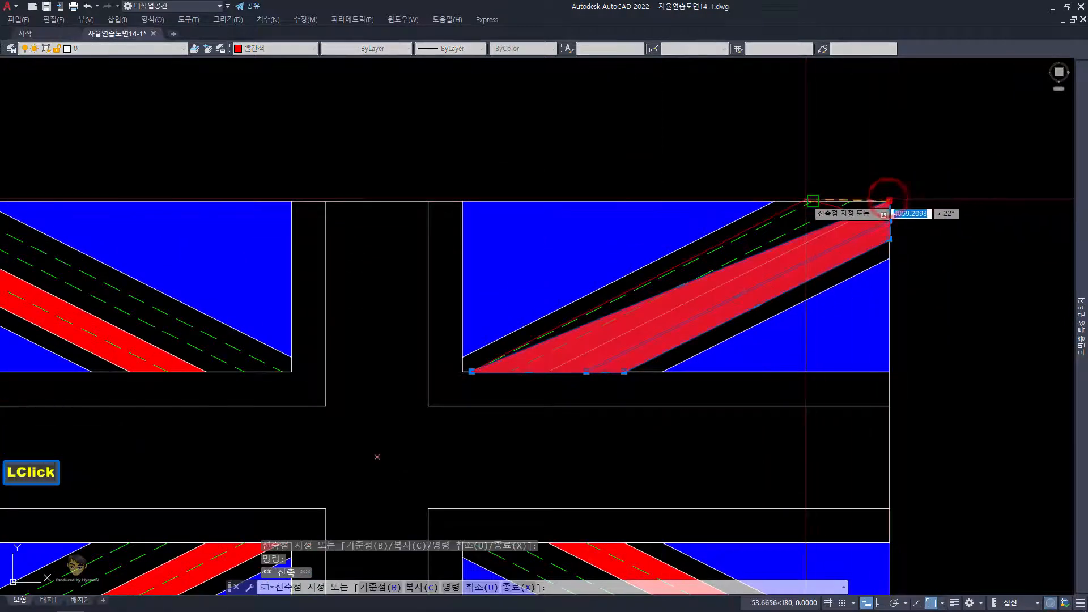
left_click(813, 202)
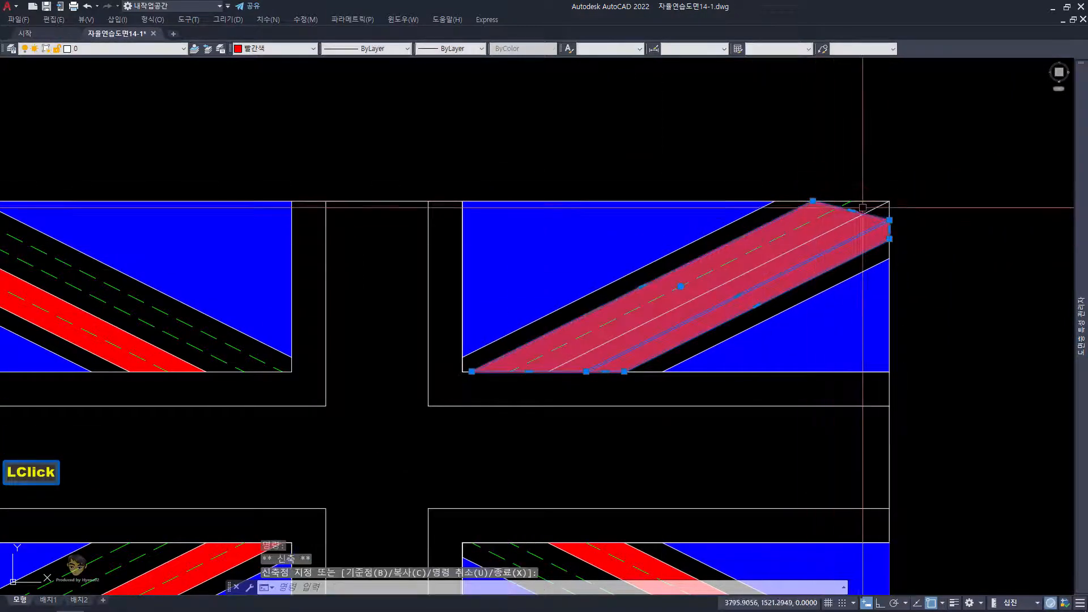
left_click(889, 220)
left_click(848, 201)
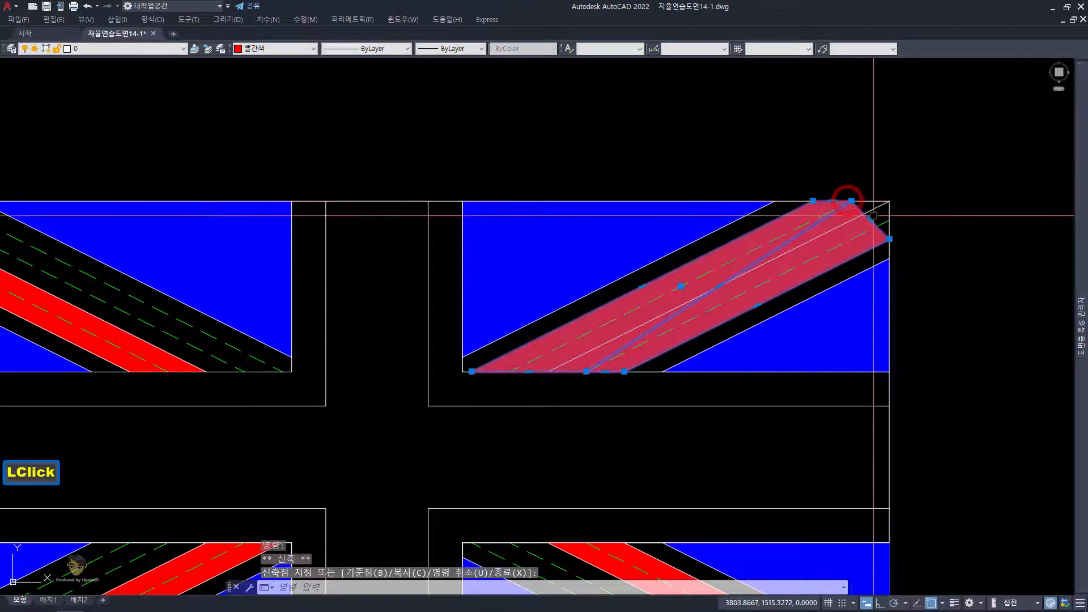
left_click(890, 238)
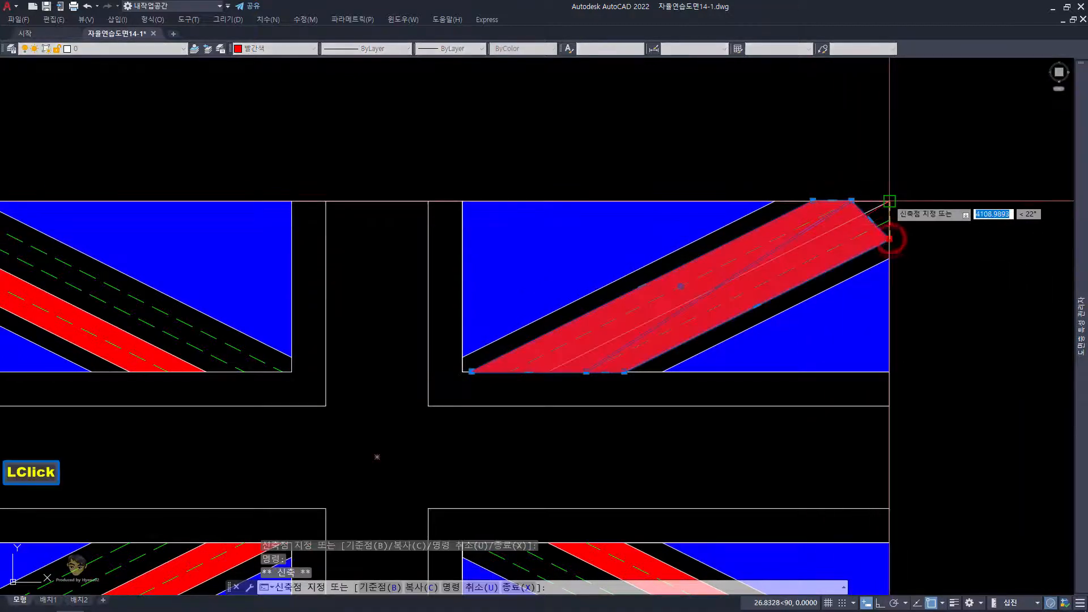
left_click(889, 201)
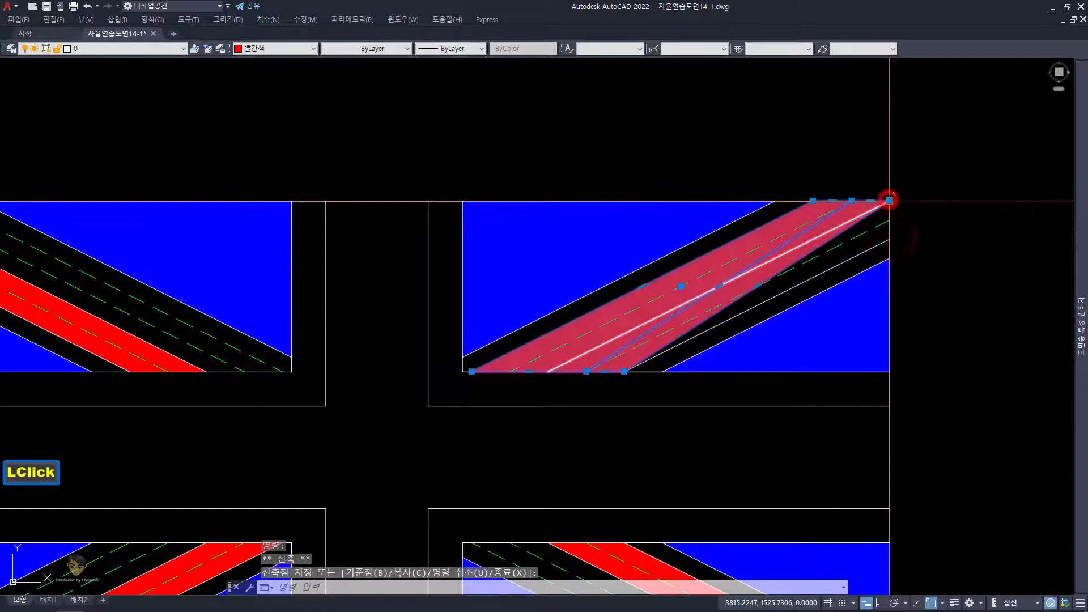
Step: Stretch the red hatch's two remaining lower points to the dashed centerline's and the solid edge line's ends on the quadrant's lower edge
left_click(586, 372)
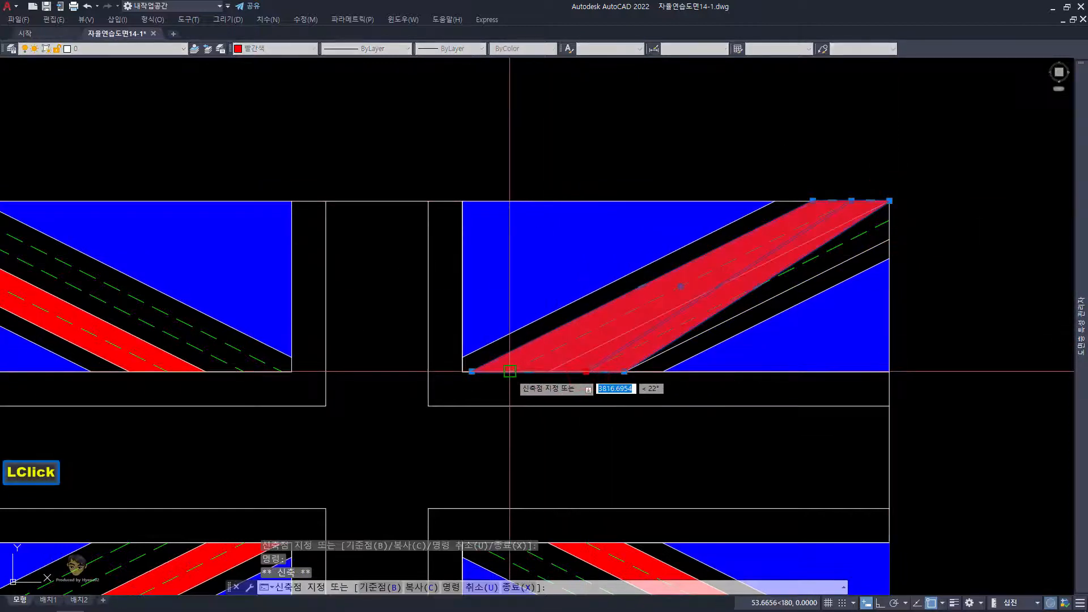
left_click(509, 371)
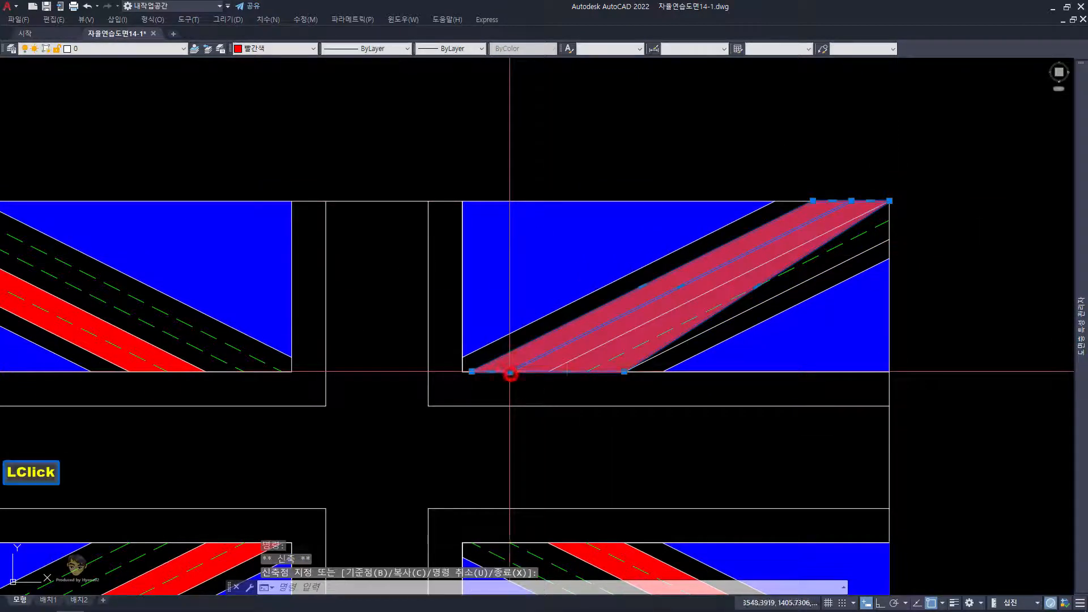
left_click(625, 372)
left_click(544, 372)
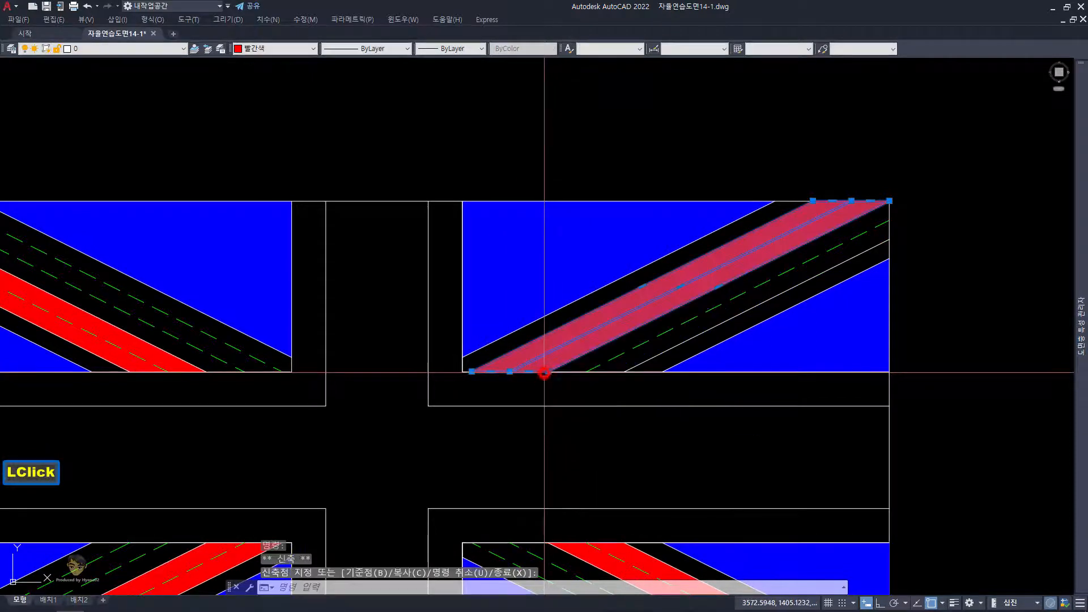
scroll(545, 372, "down", 2)
key("Escape")
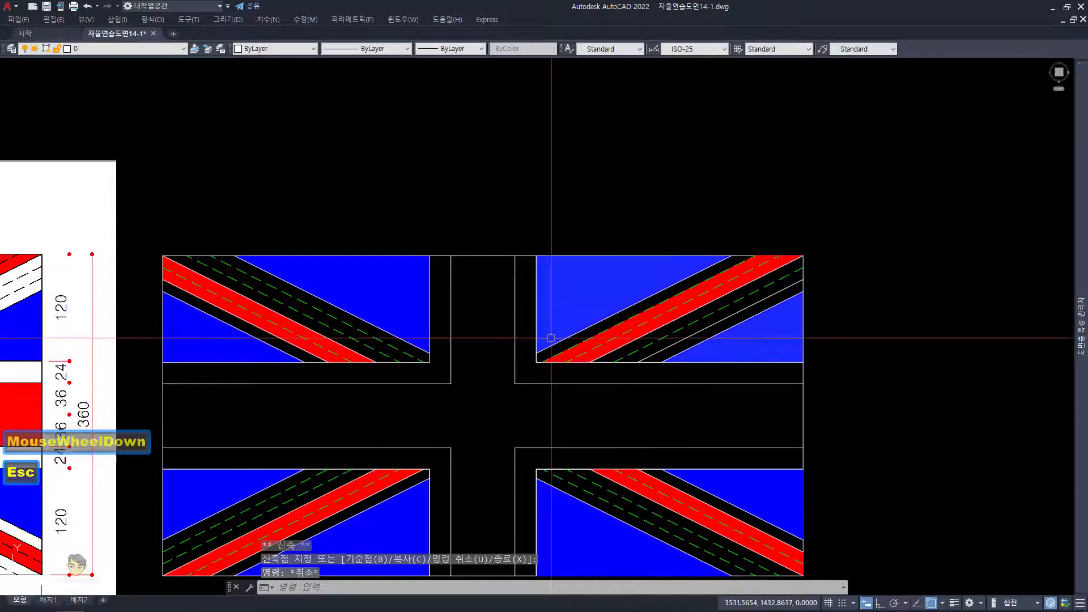
Step: Match the properties of the solid line beside the lower blue triangle onto the red band's dashed upper edge in the upper-right quadrant
middle_click_drag(554, 369, 786, 333)
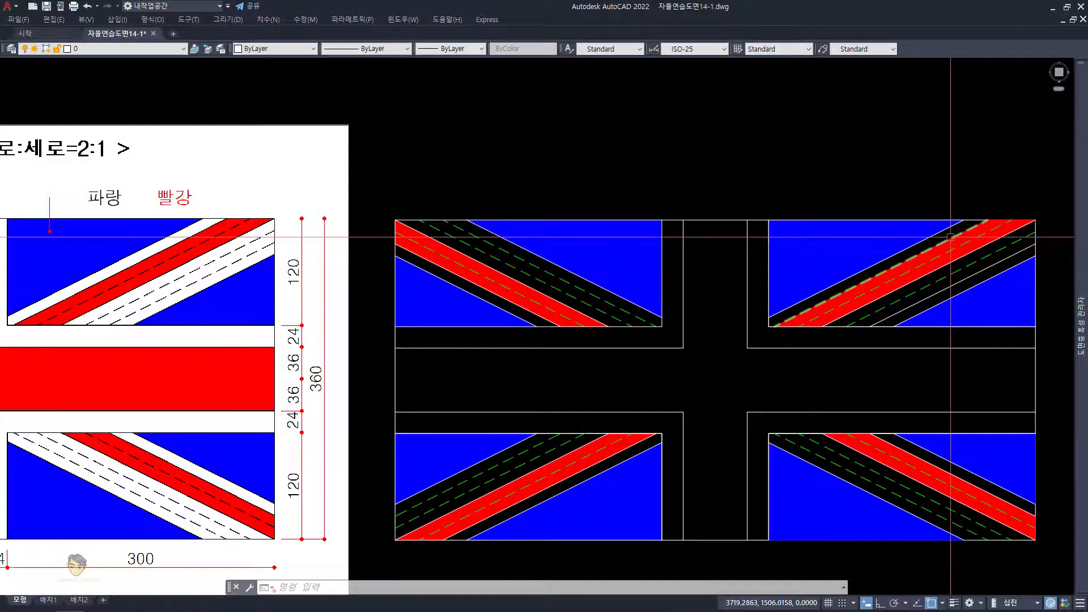
scroll(947, 236, "up", 1)
scroll(944, 284, "up", 1)
middle_click_drag(944, 283, 705, 341)
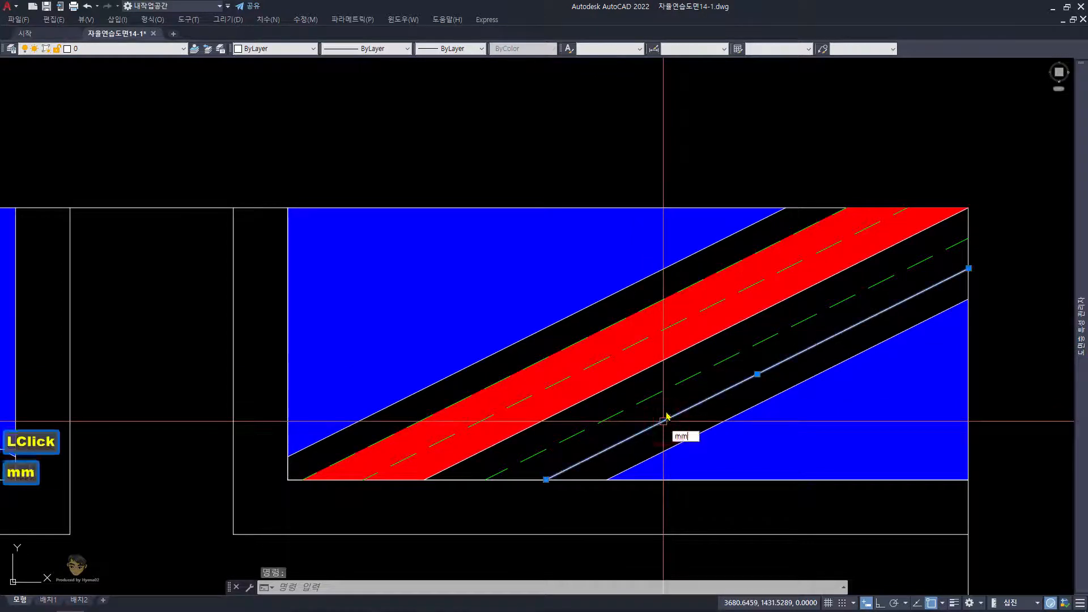
key("space")
left_click(653, 312)
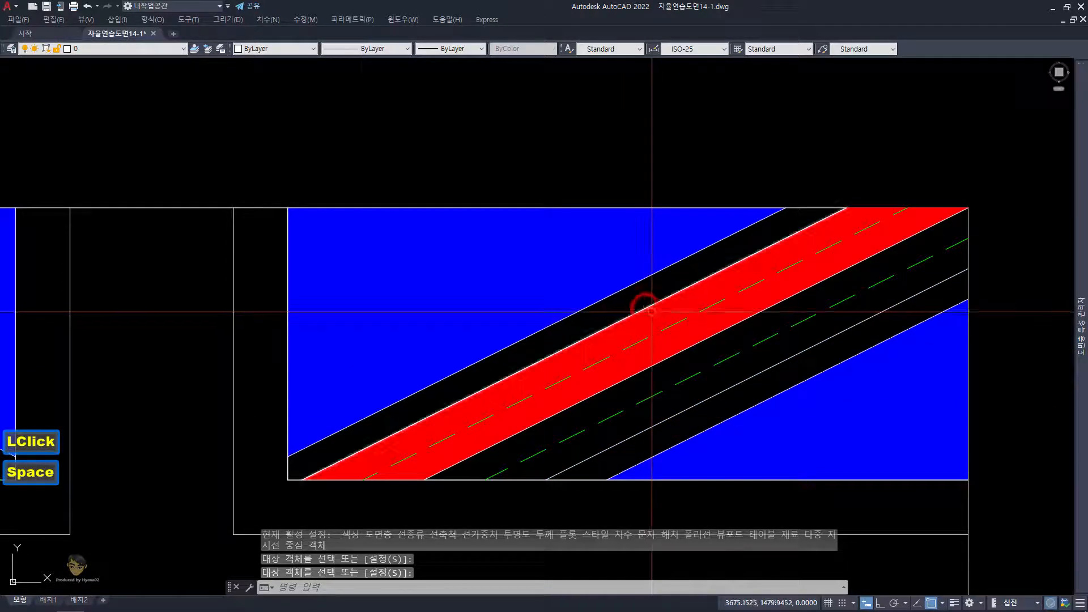
key("space")
Step: Match the green DASHED line's properties onto the solid line beside the lower blue triangle in the upper-right quadrant
left_click(767, 370)
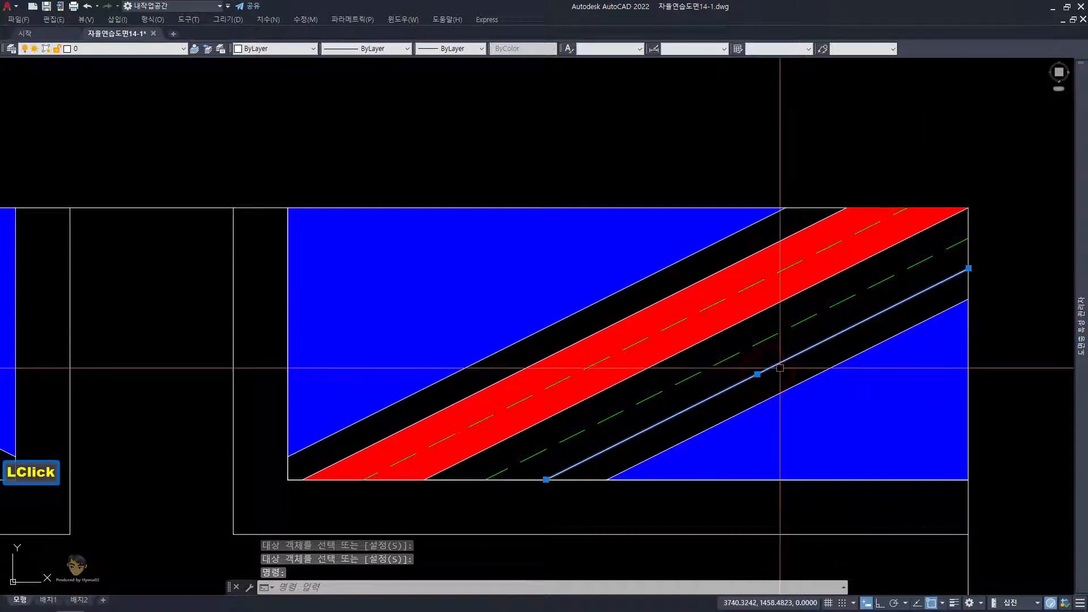
key("Escape")
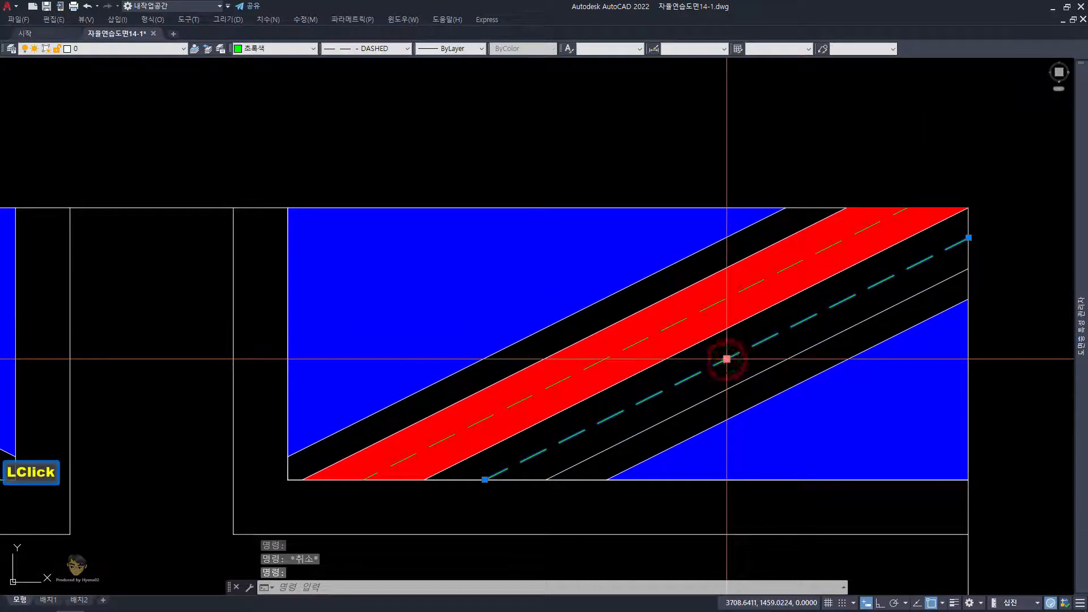
type("mm")
key("space")
left_click(734, 385)
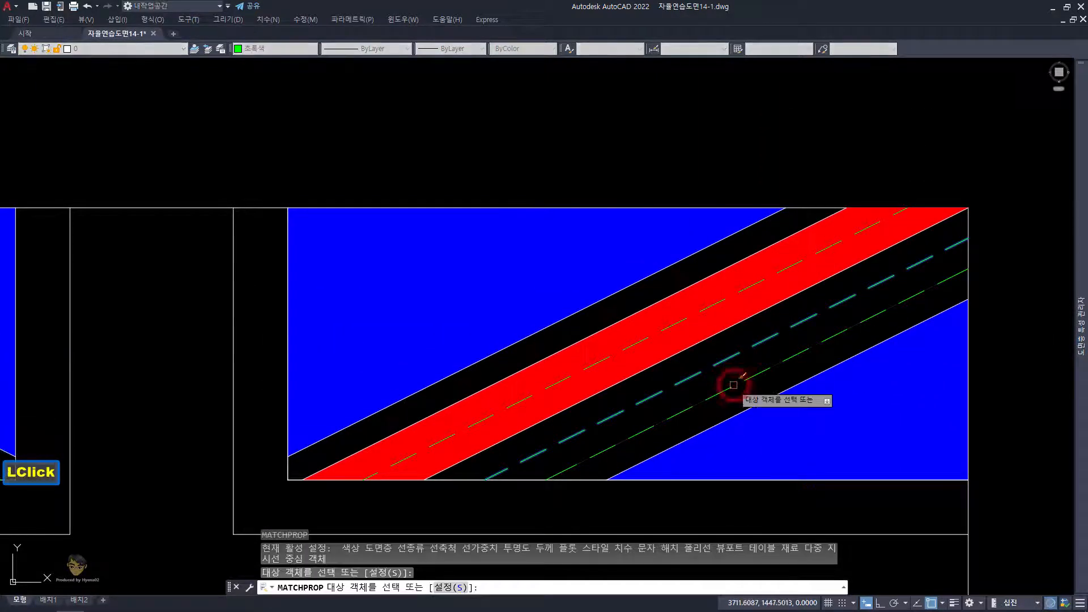
key("space")
scroll(716, 346, "down", 2)
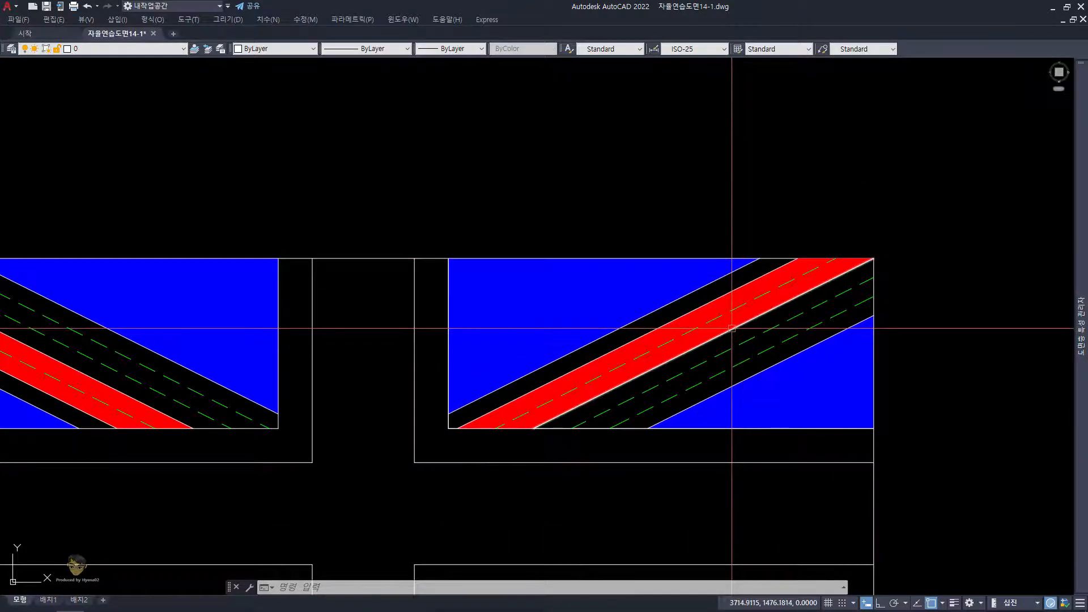
Step: Fill the flag's central cross with a SOLID hatch in the current color
scroll(738, 330, "down", 2)
scroll(604, 364, "up", 1)
middle_click_drag(606, 366, 668, 287)
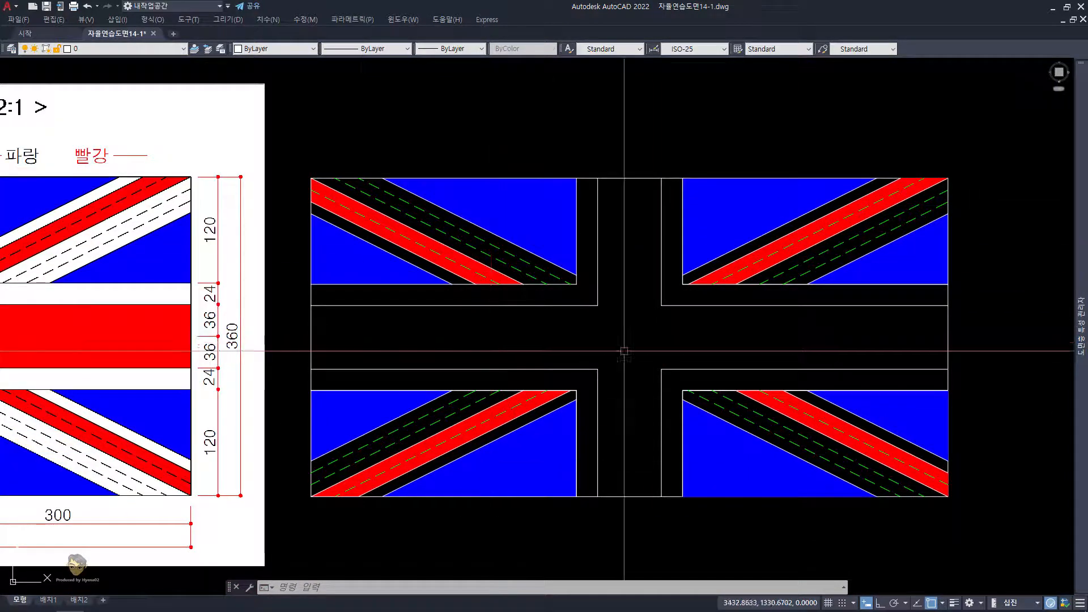
type("h")
key("space")
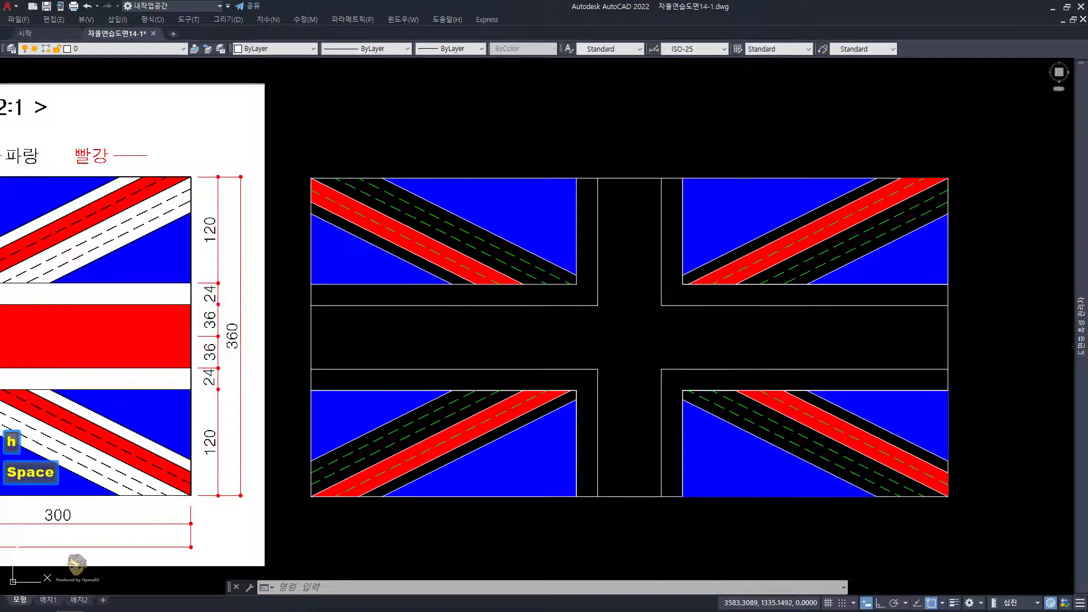
key("space")
left_click(637, 336)
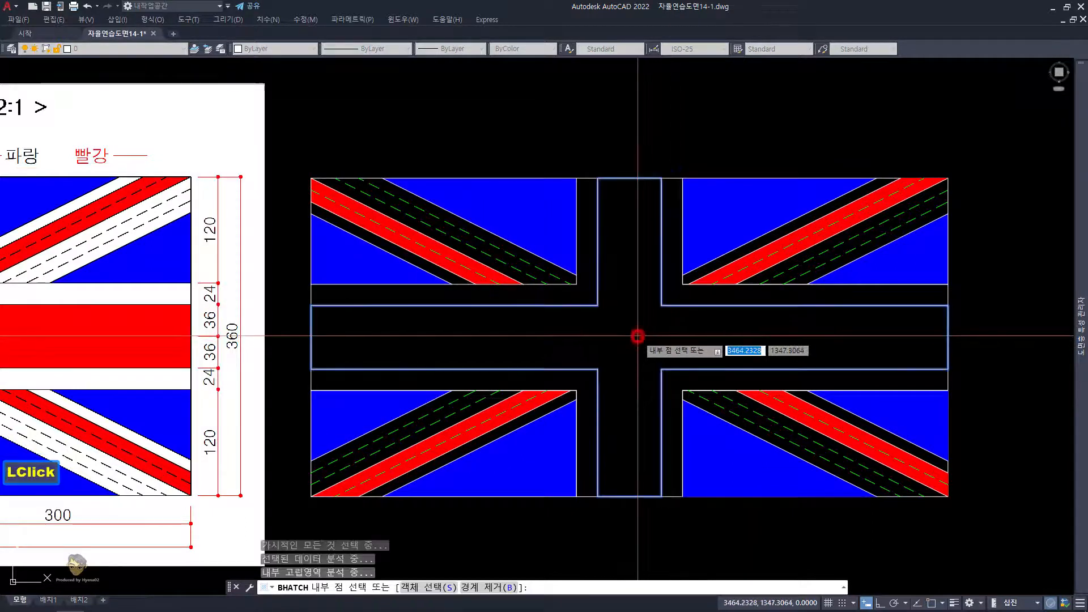
key("space")
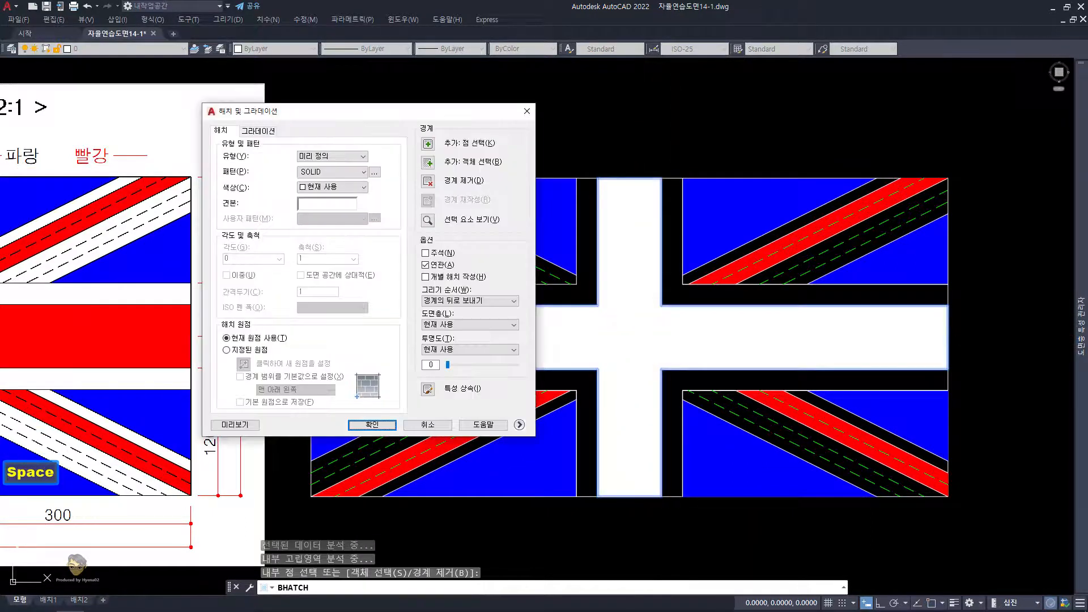
key("space")
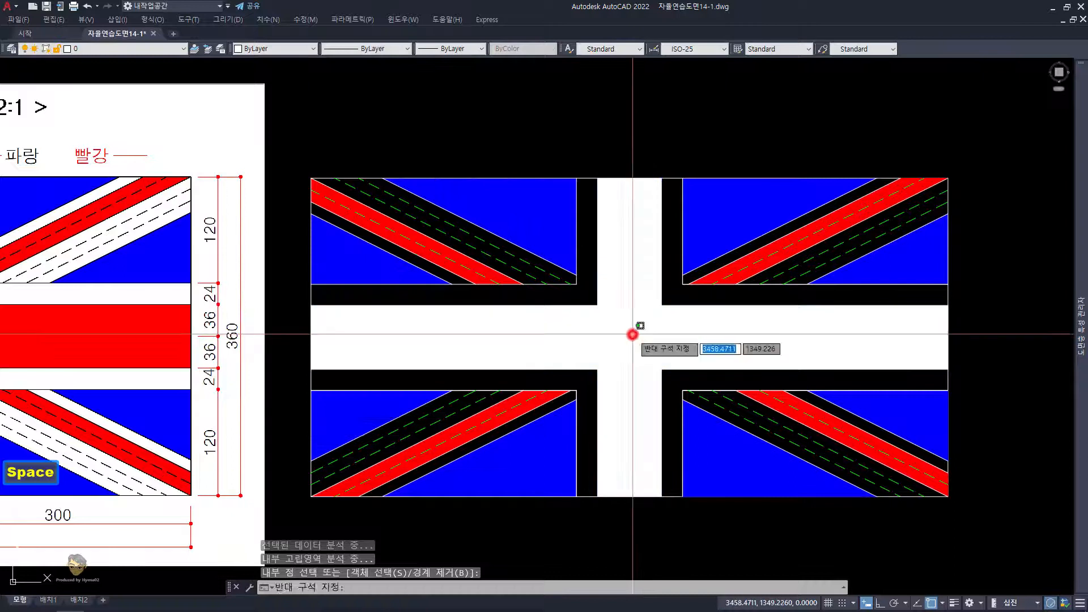
Step: Change the color of the flag's central cross hatch to red
left_click(630, 337)
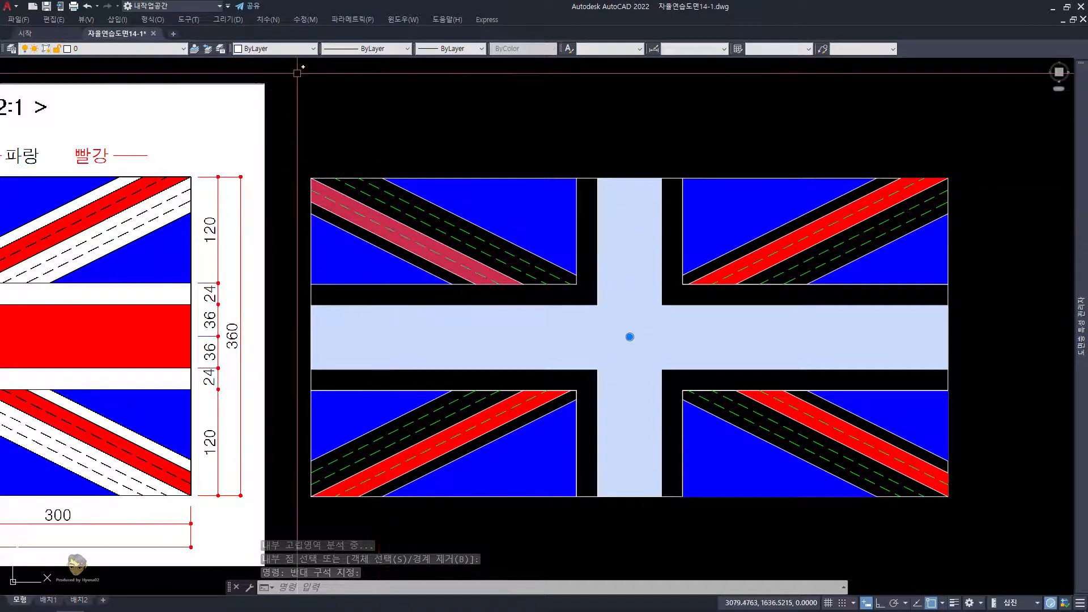
left_click(295, 49)
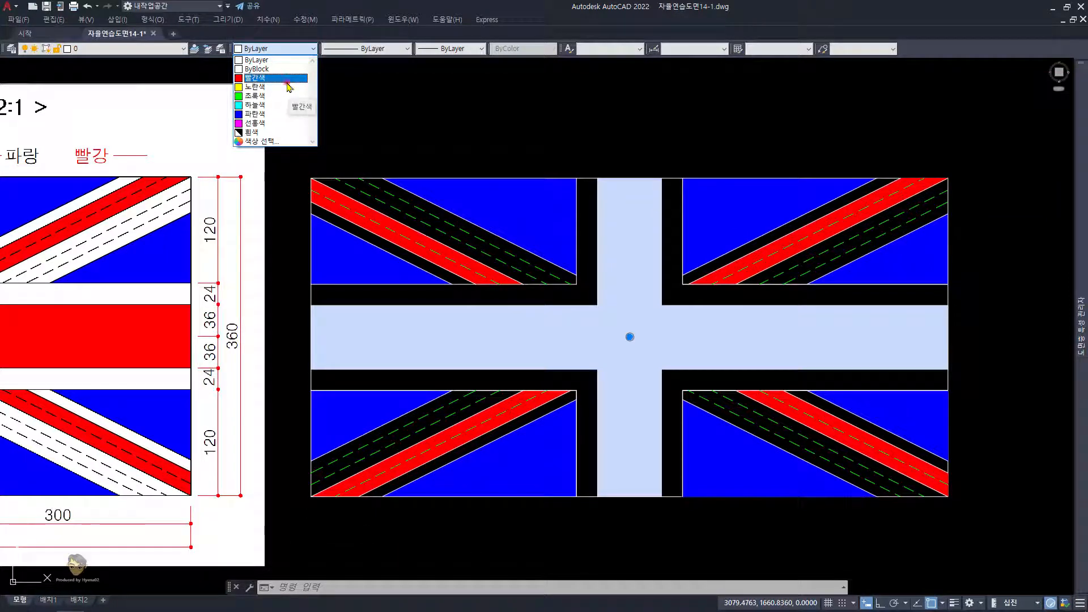
left_click(287, 81)
key("Escape")
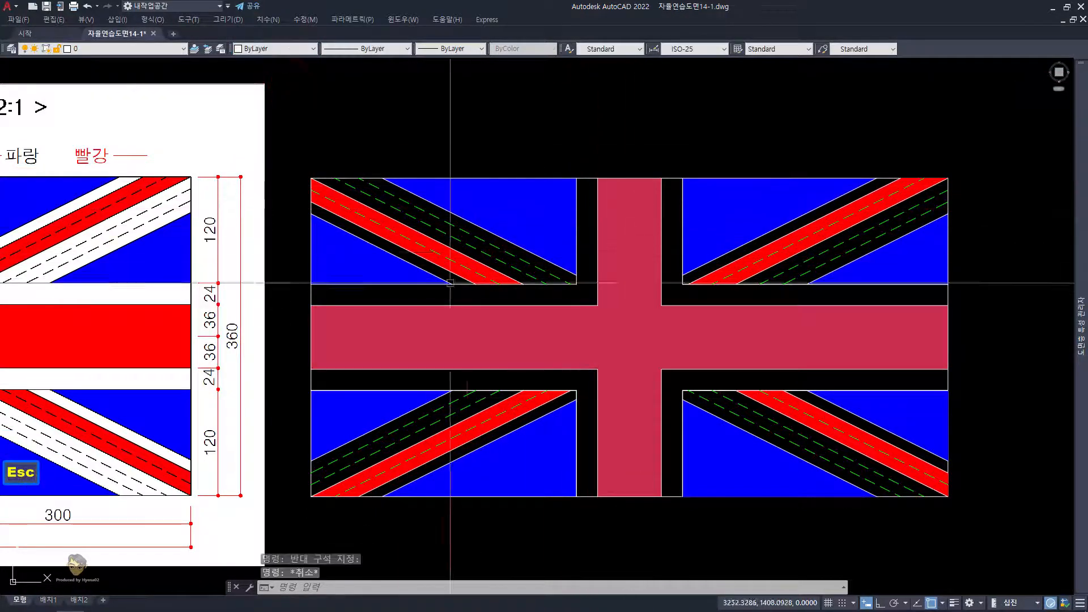
Step: Send the red central cross hatch to the back of the draw order so the outlines lie above it
left_click(637, 345)
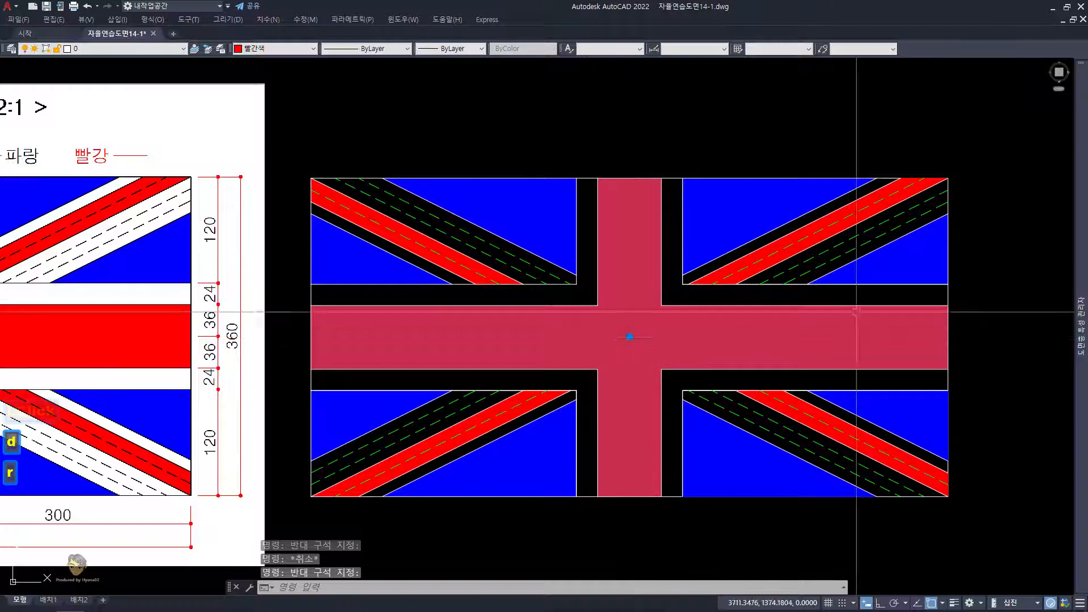
key("space")
key("space")
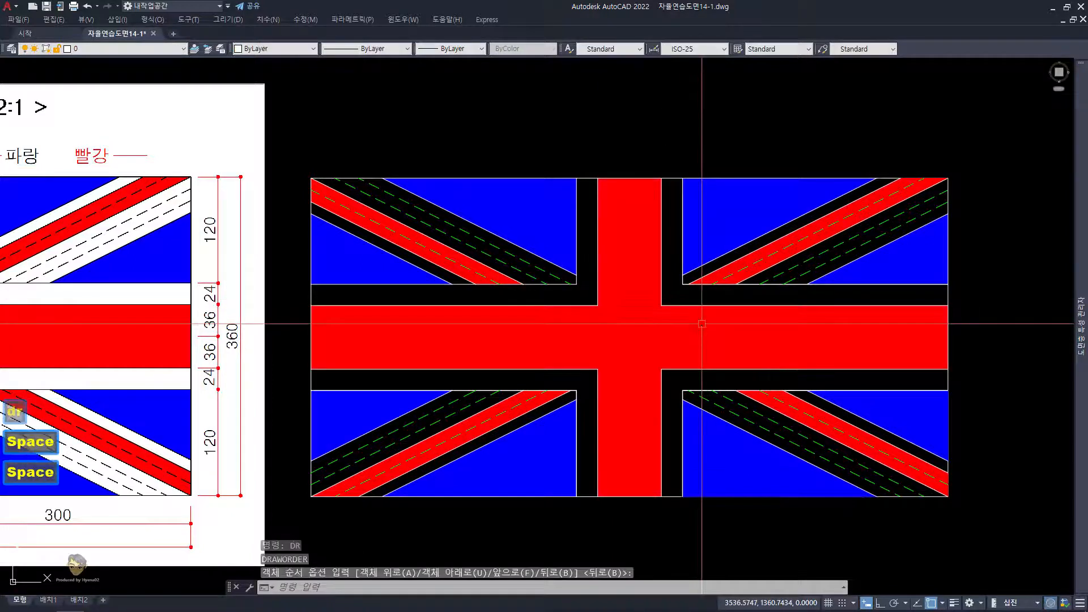
key("Escape")
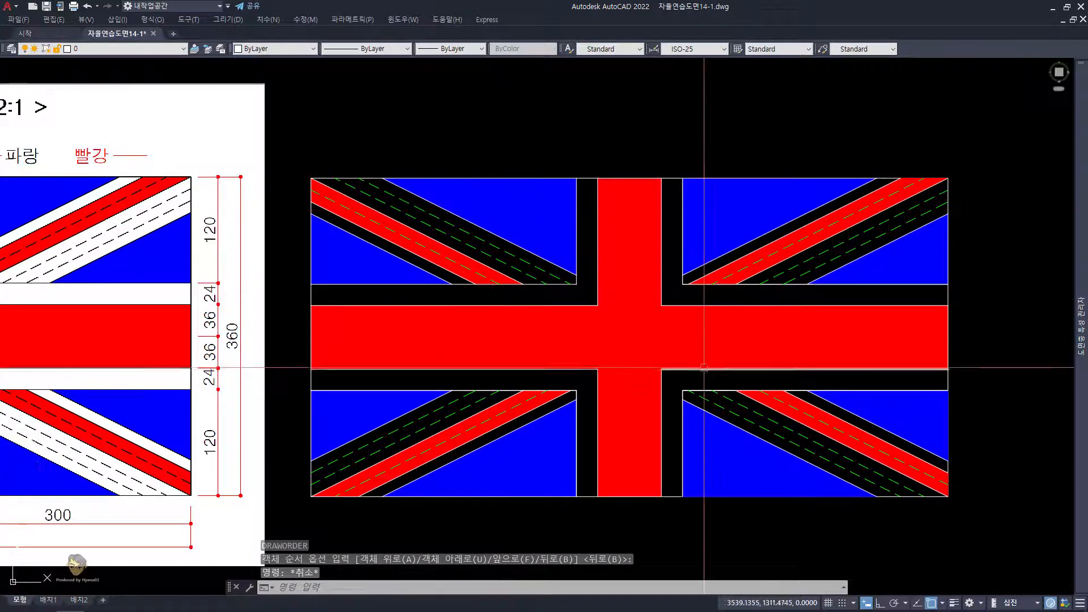
Step: Send the blue triangle hatch in the lower-right quadrant to the back of the draw order
scroll(611, 359, "down", 2)
middle_click_drag(612, 359, 652, 350)
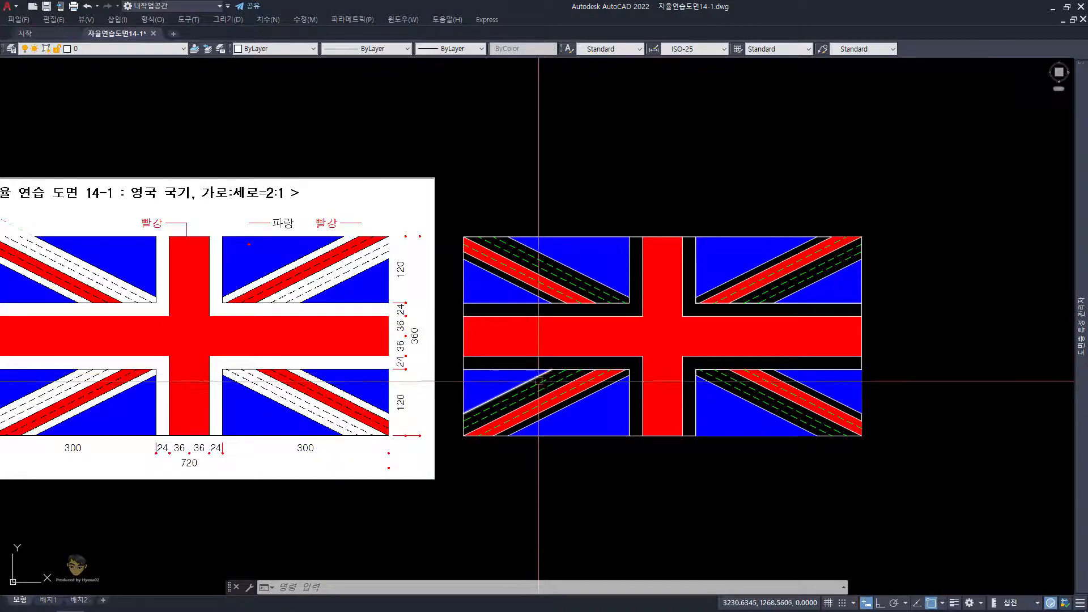
middle_click_drag(547, 455, 629, 437)
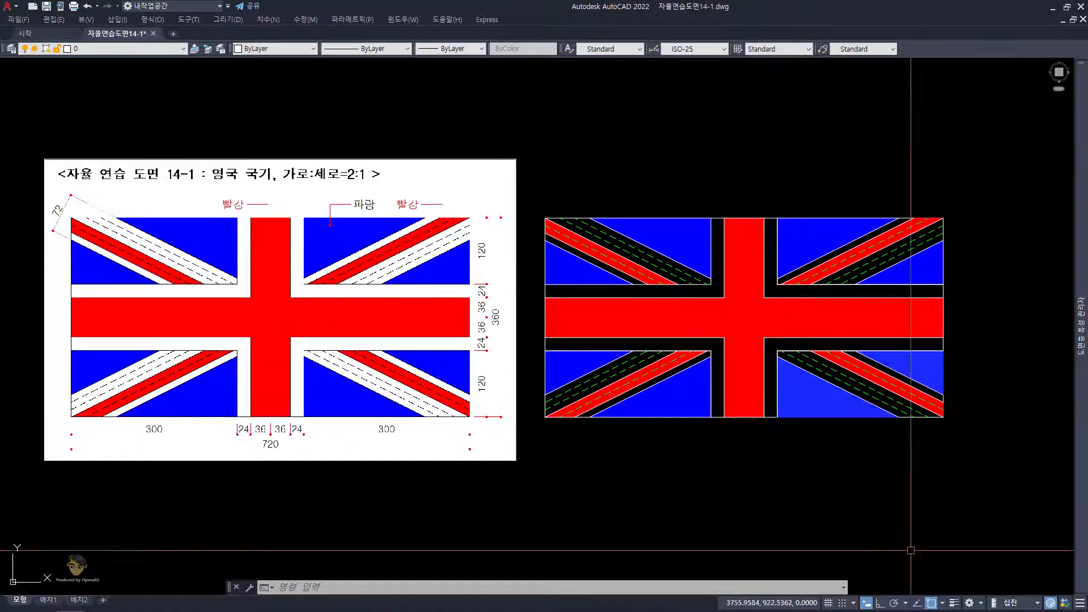
left_click(827, 395)
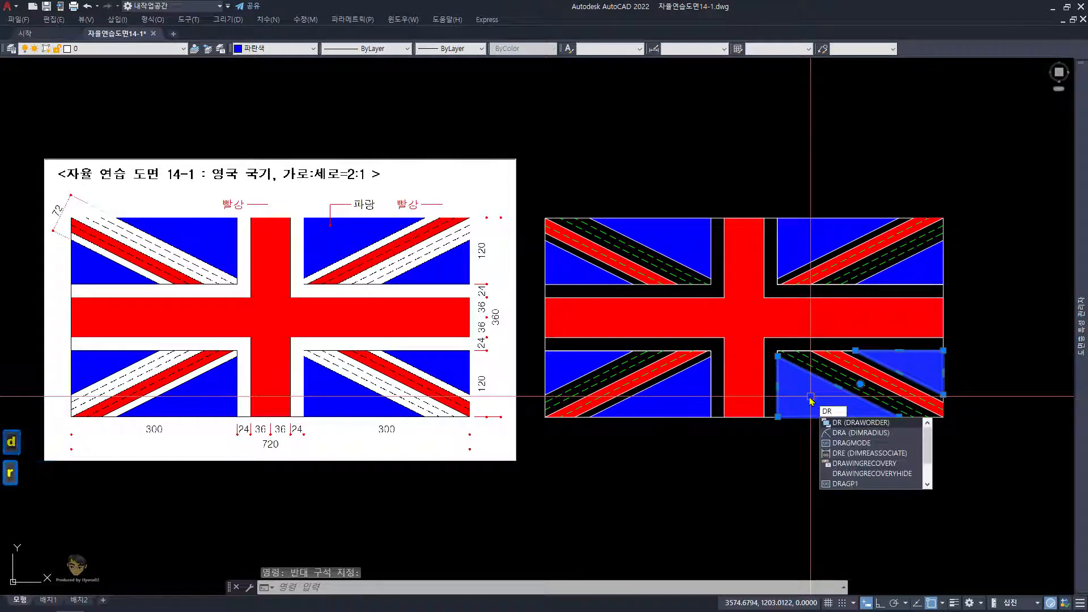
key("space")
key("space")
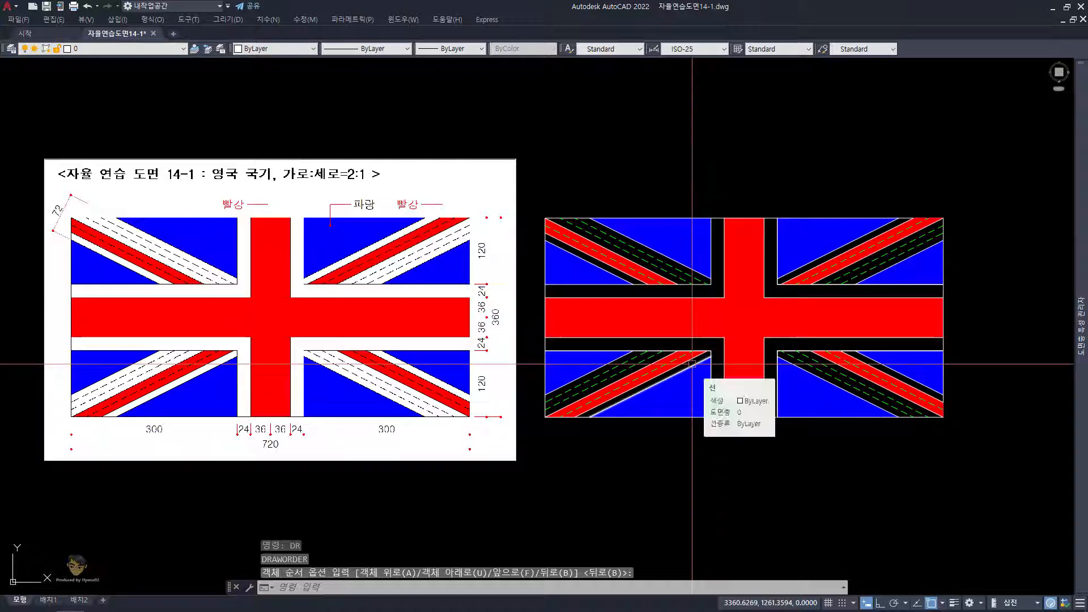
Step: Check the color, linetype and layer of the lower dashed line in the upper-left quadrant's unfilled band, and look at the layer list
scroll(629, 284, "up", 2)
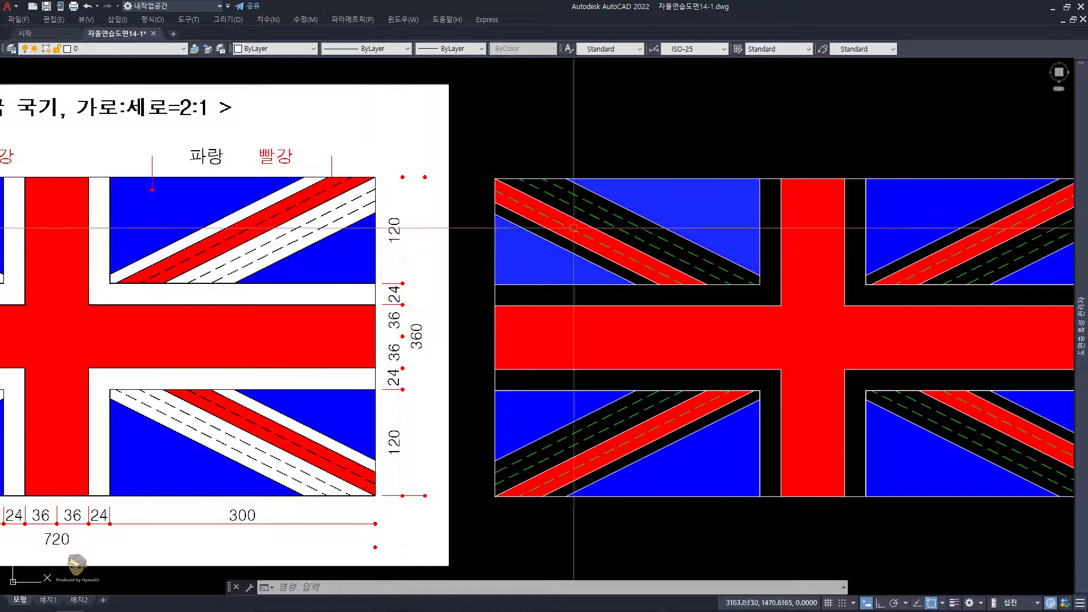
left_click(621, 228)
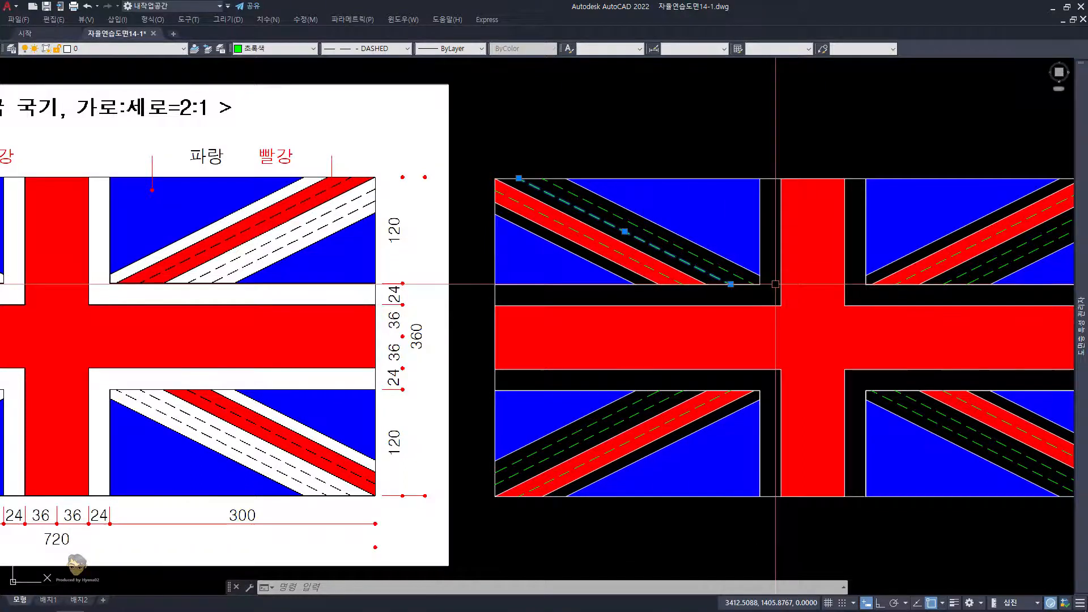
middle_click_drag(775, 290, 596, 282)
mouse_move(1079, 308)
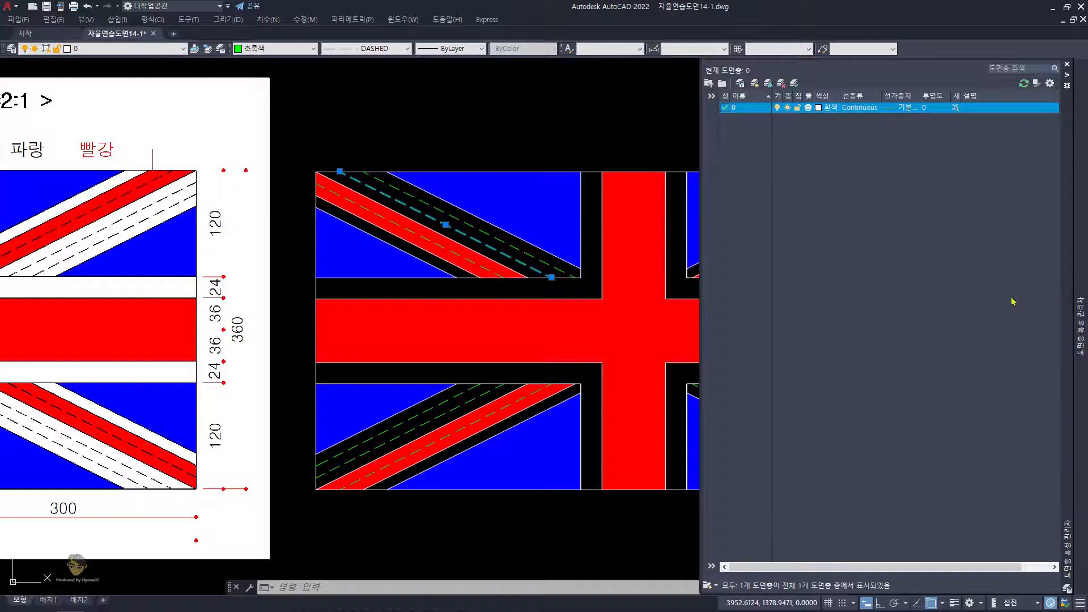
left_click(528, 517)
double_click(505, 524)
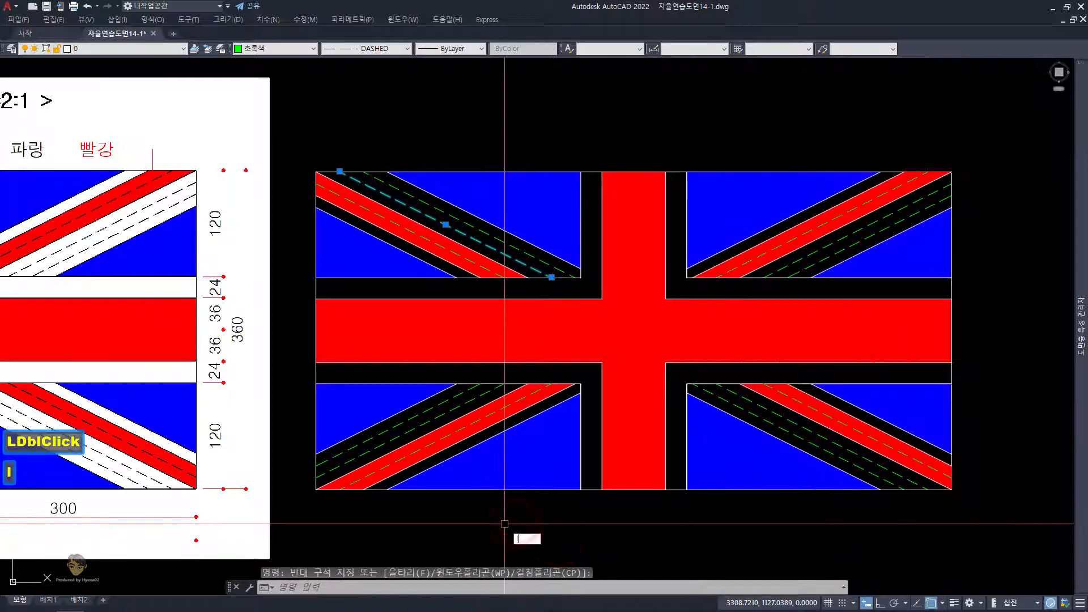
Step: Create a new layer with the default name and settings in the layer manager, and widen the On and Freeze columns
right_click(505, 524)
type("LA")
key("space")
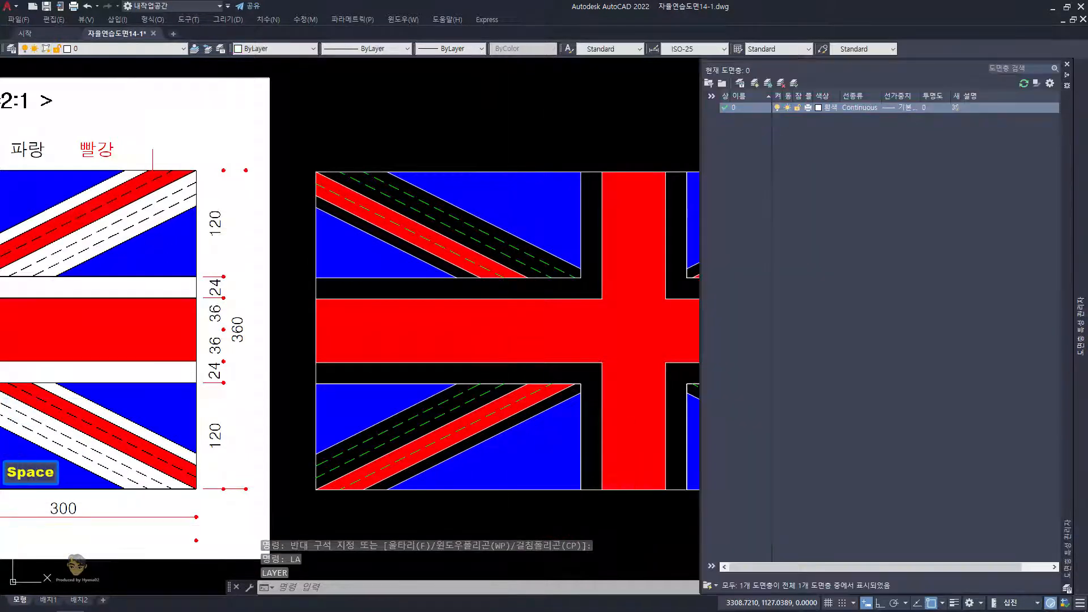
left_click(747, 111)
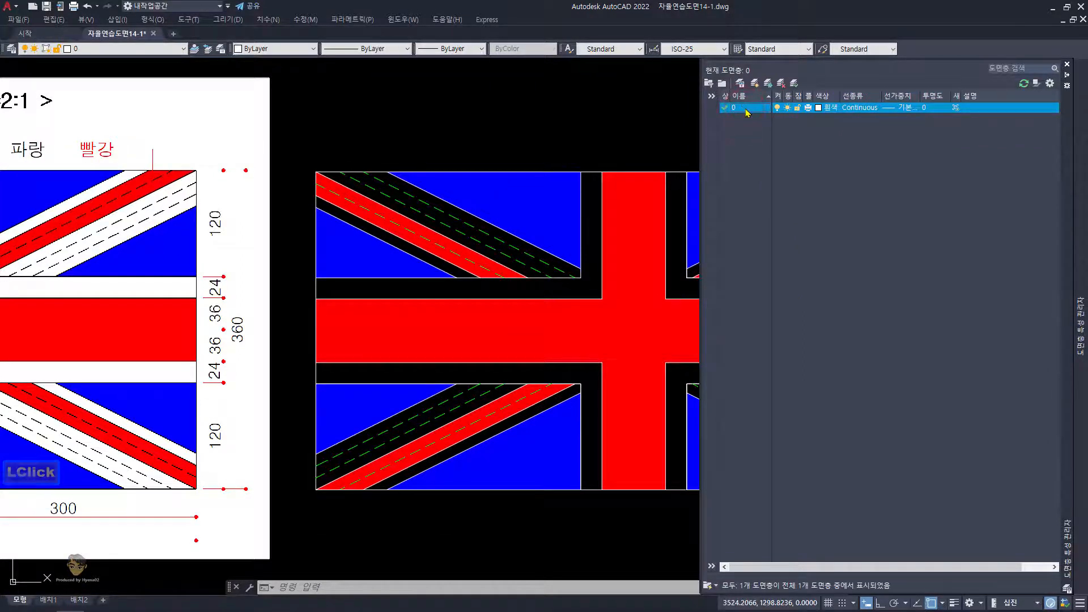
key("Return")
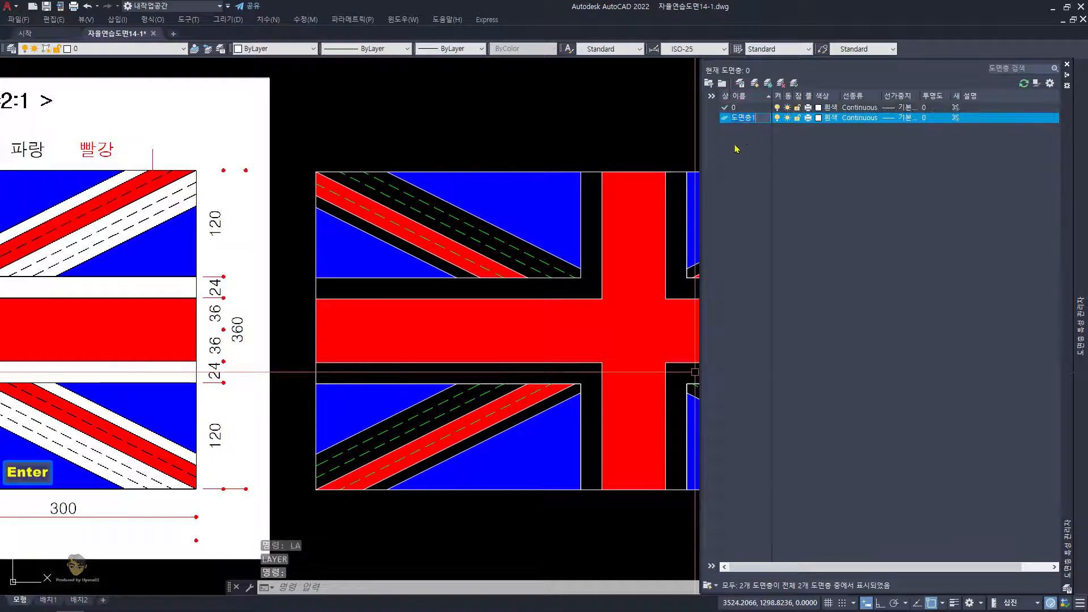
left_click(747, 146)
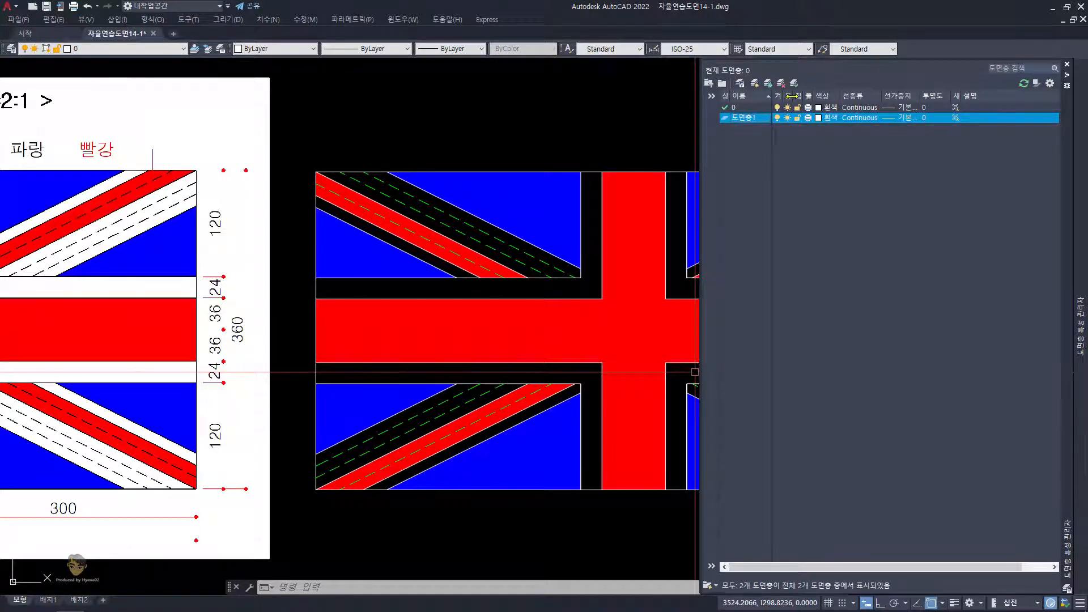
mouse_move(793, 96)
left_mouse_down()
mouse_move(805, 96)
mouse_move(793, 96)
left_mouse_up()
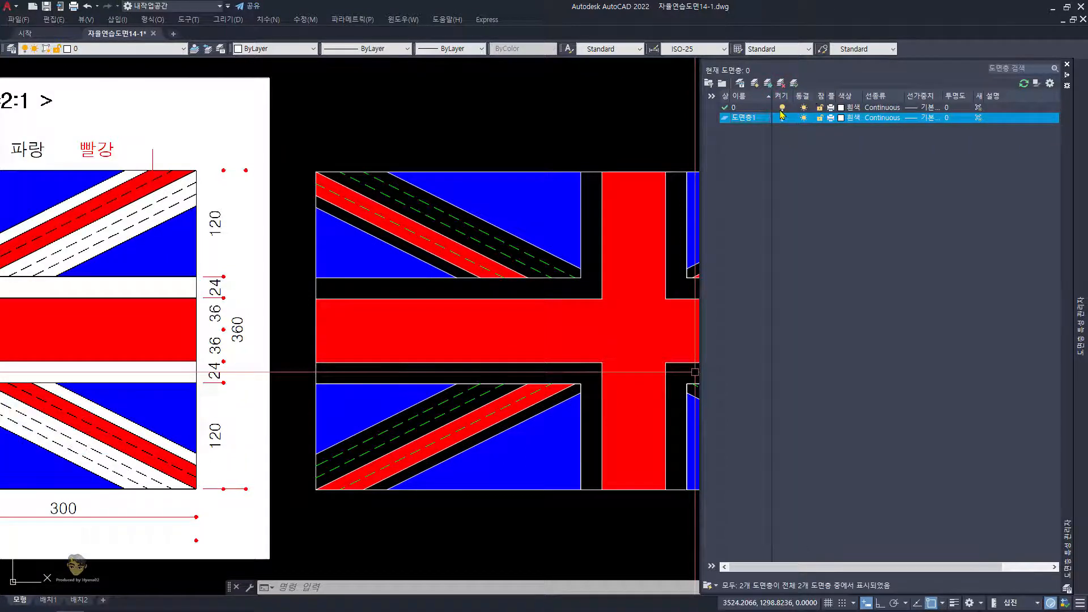
left_click(539, 139)
double_click(495, 122)
key("Escape")
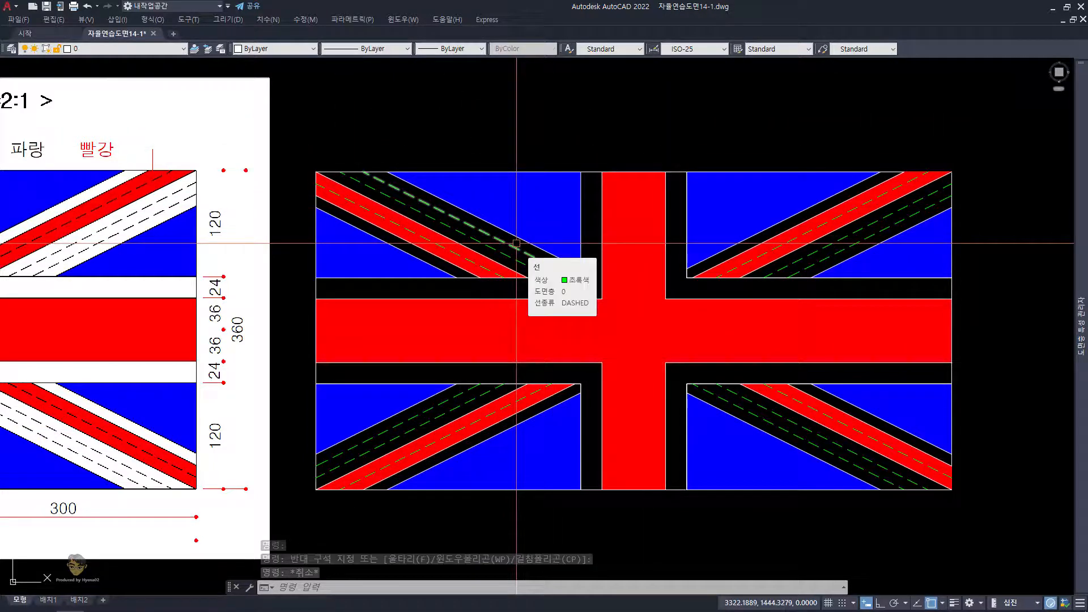
Step: Open the Properties palette and inspect the two green dashed lines in the upper-left quadrant's unfilled band
mouse_move(509, 244)
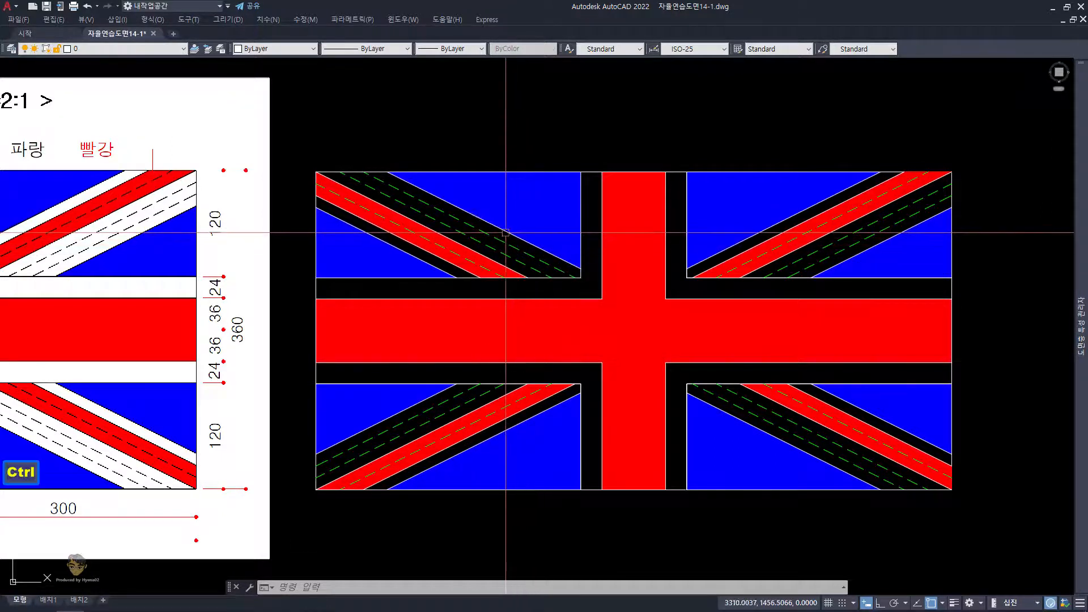
key("ctrl+1")
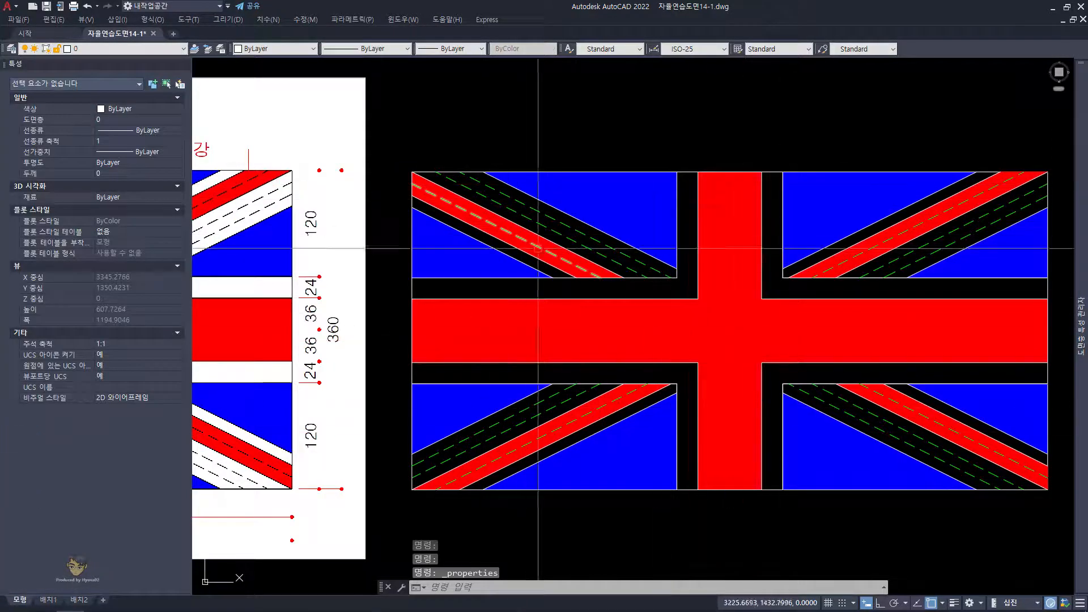
mouse_move(662, 325)
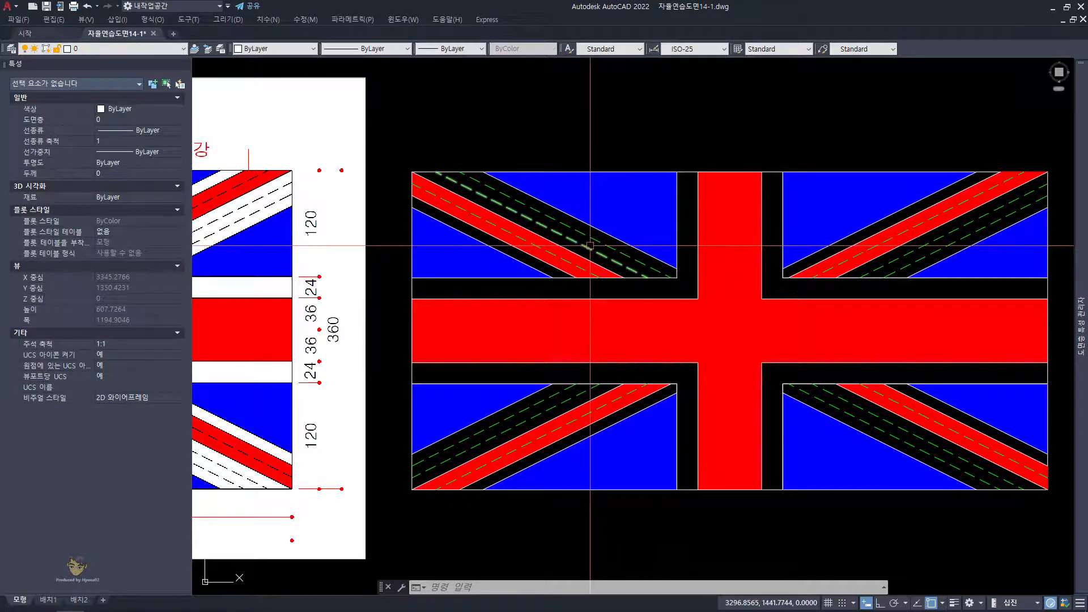
mouse_move(1084, 256)
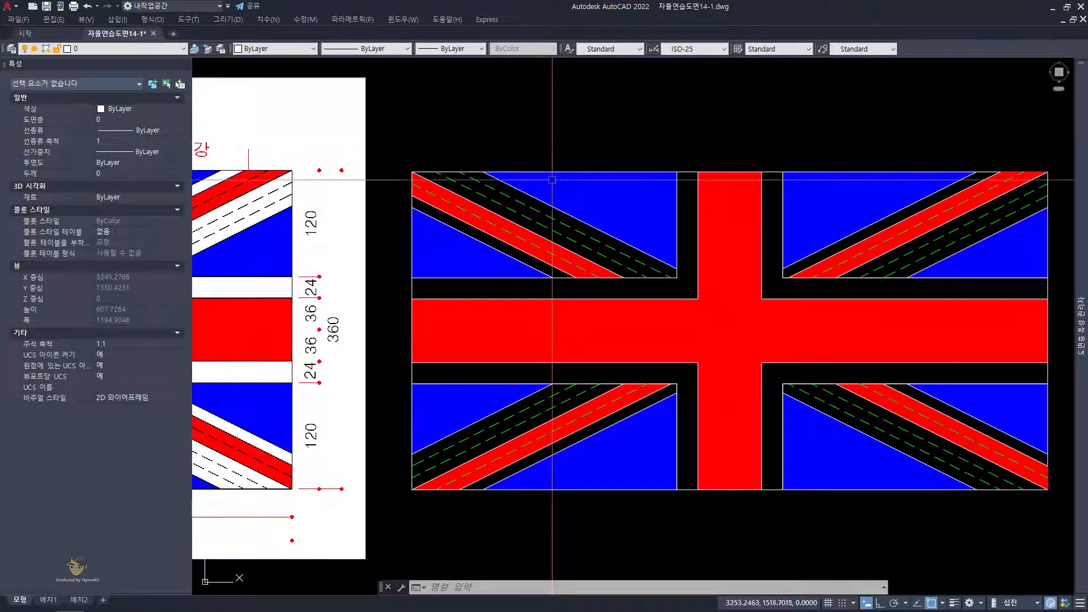
left_click(555, 215)
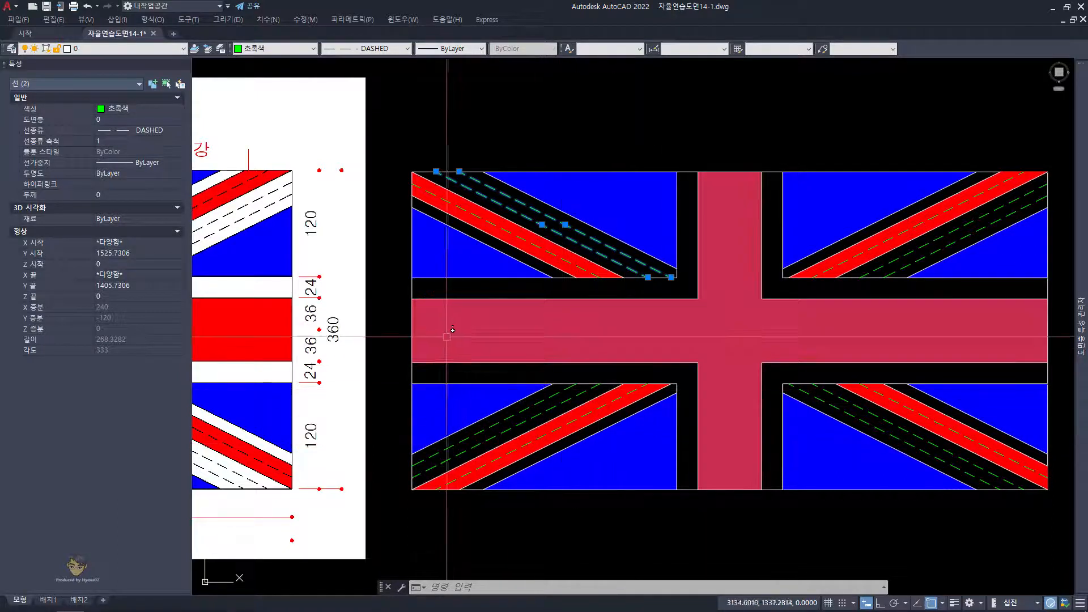
key("Escape")
key("Escape")
key("Escape")
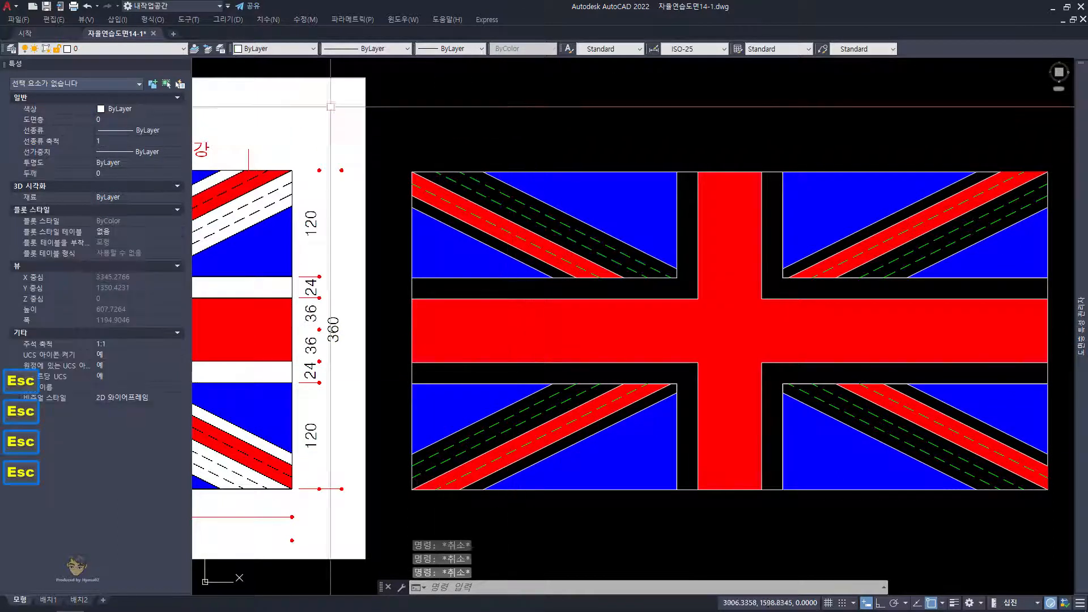
Step: Use Quick Select to select every object in the entire drawing whose color equals green, and move them to layer 도면층1
left_click(180, 86)
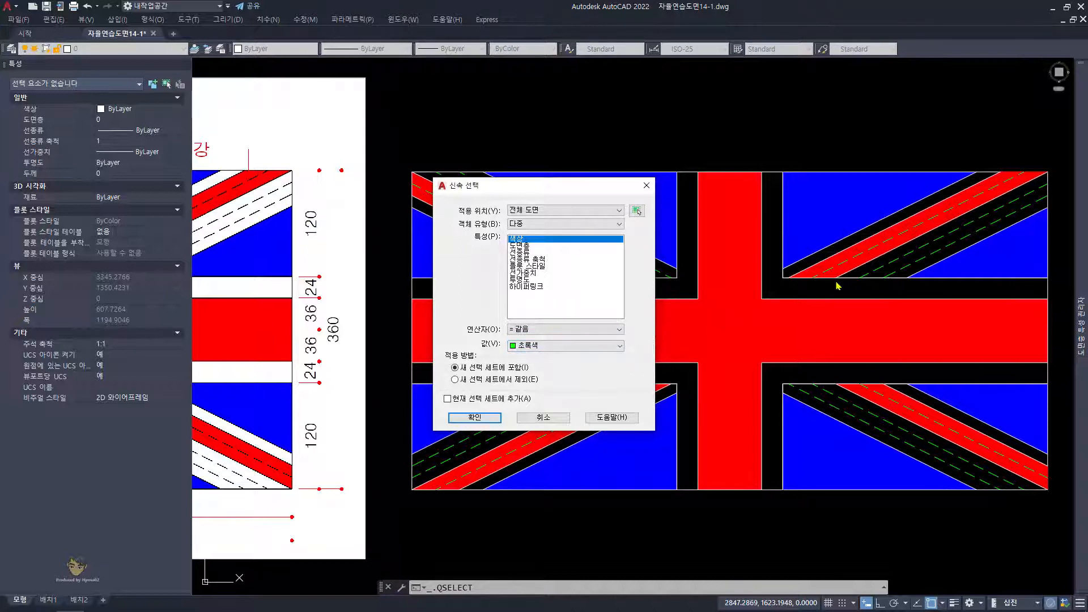
left_click(588, 346)
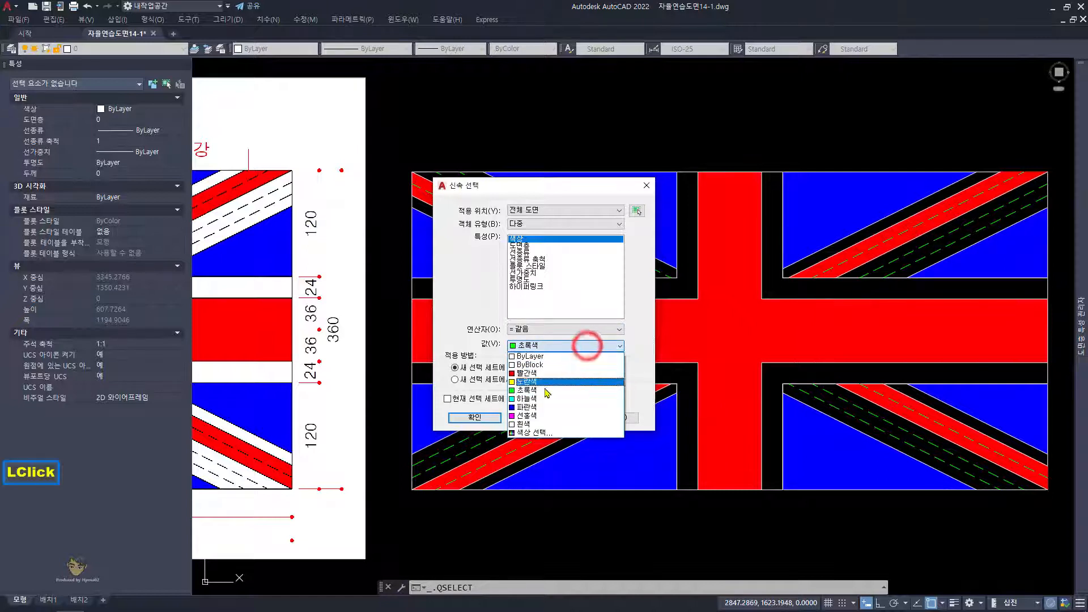
left_click(547, 391)
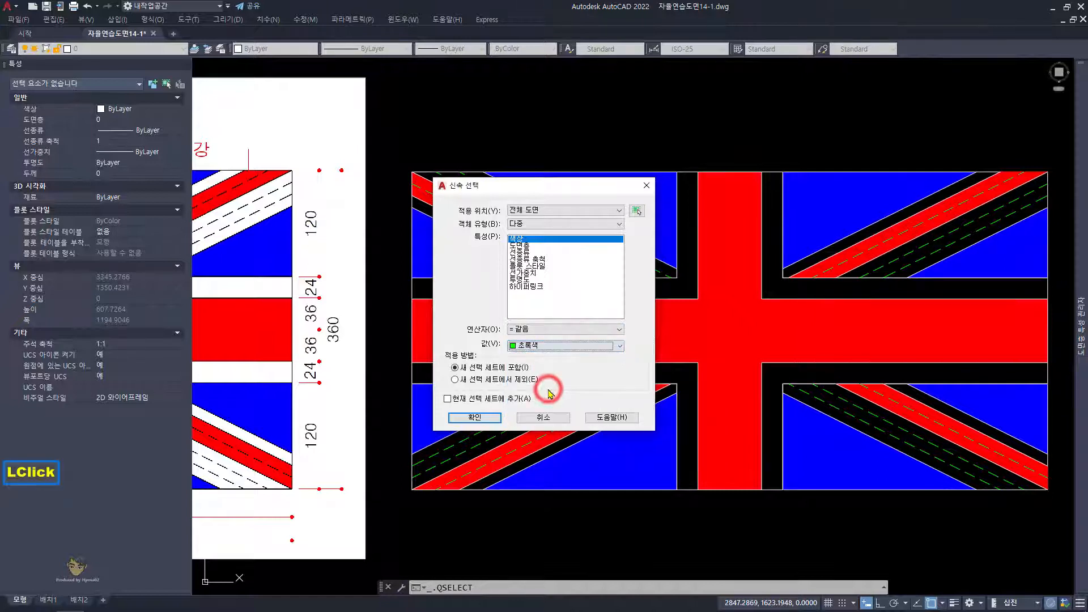
left_click(476, 418)
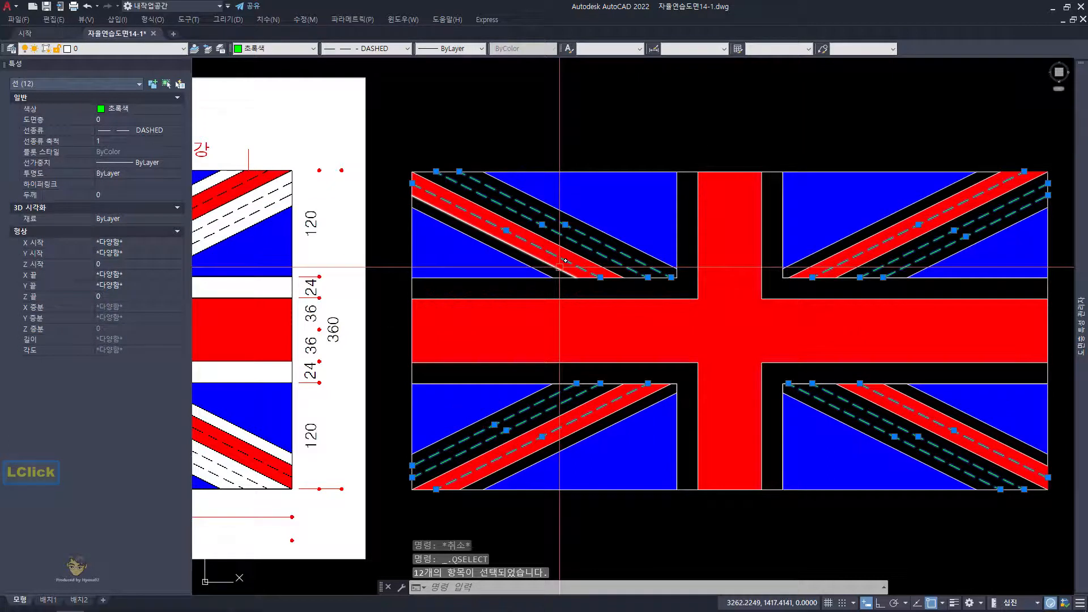
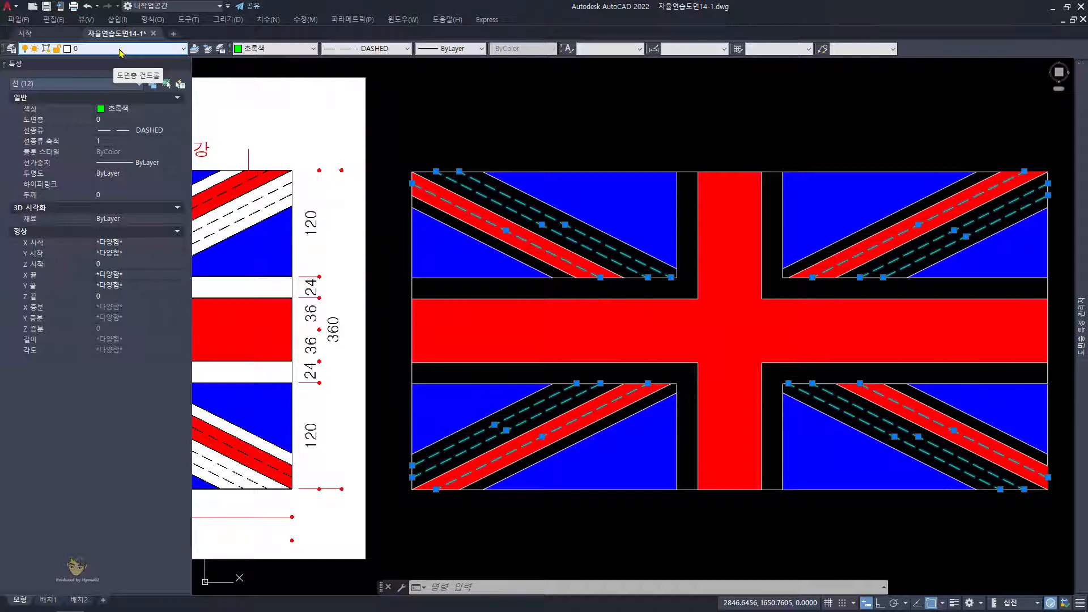
left_click(119, 50)
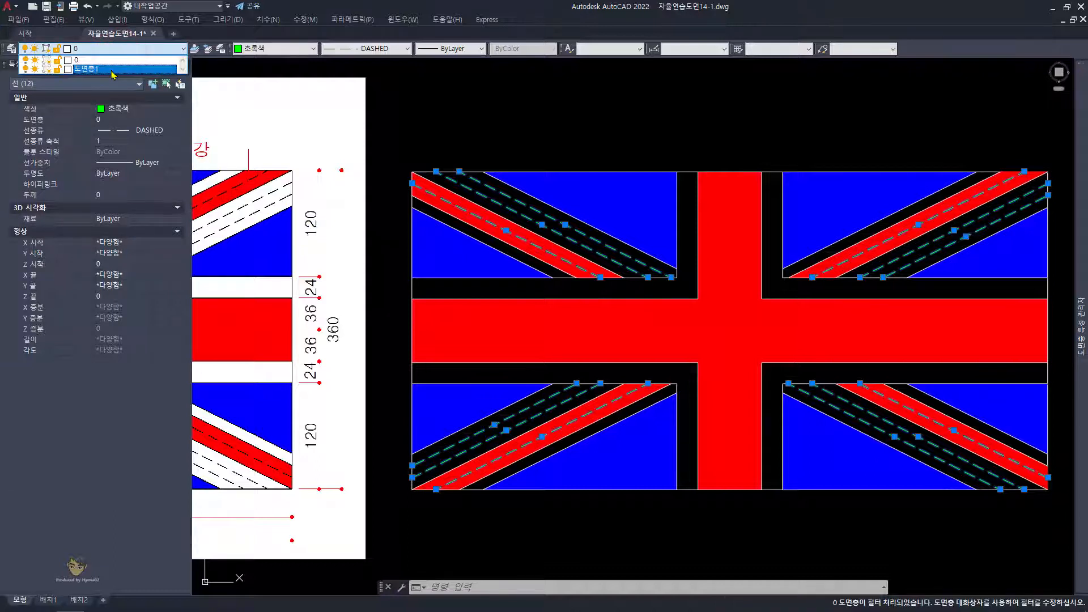
left_click(113, 69)
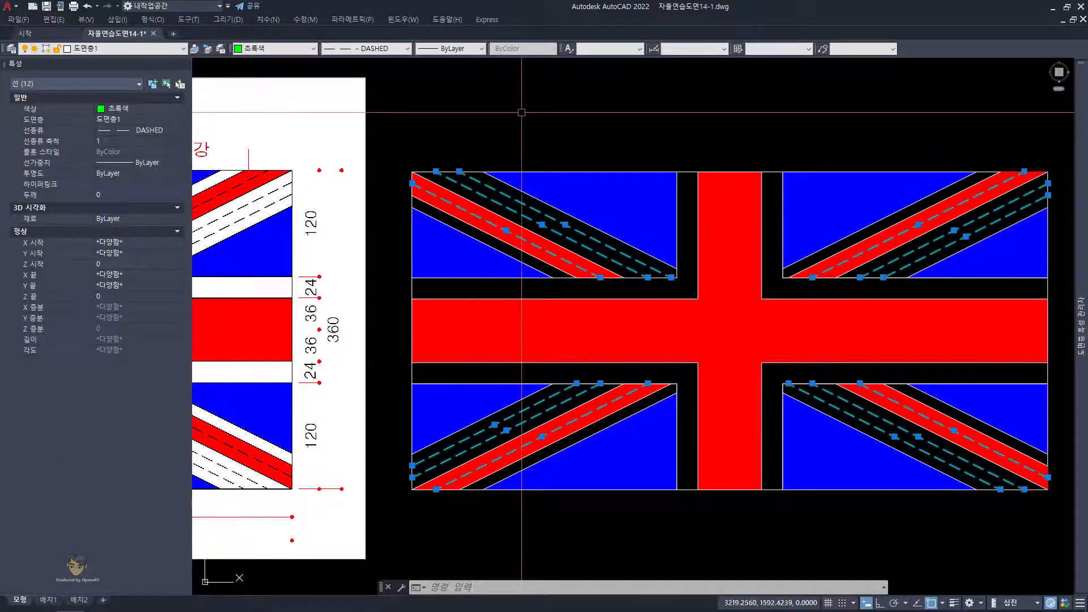
key("Escape")
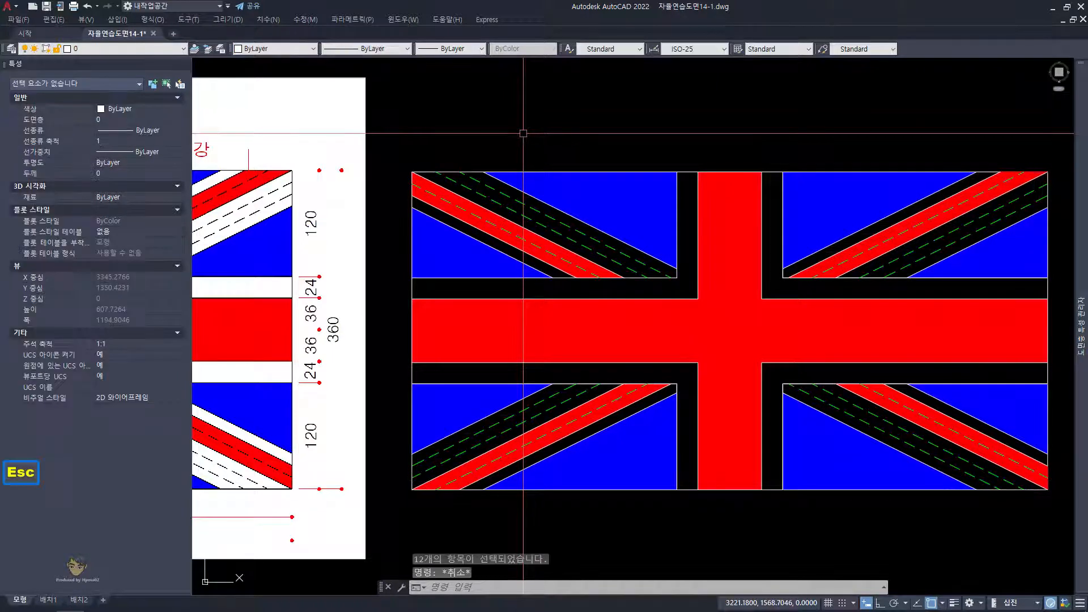
Step: Check the layer of the lower dashed line in the upper-left quadrant's unfilled band, and turn off layer 도면층1
left_click(501, 203)
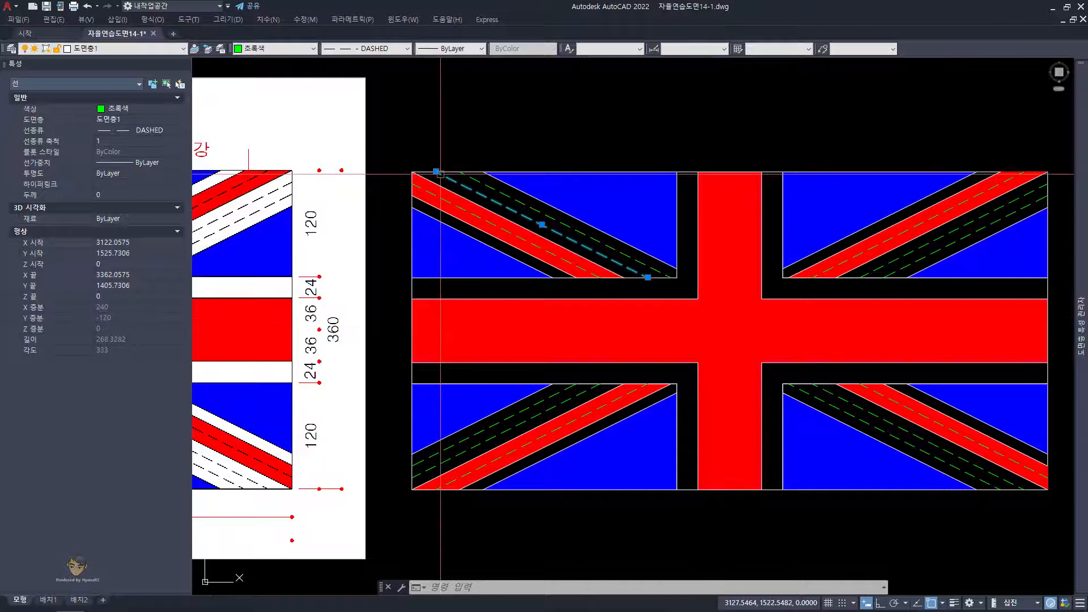
mouse_move(1082, 269)
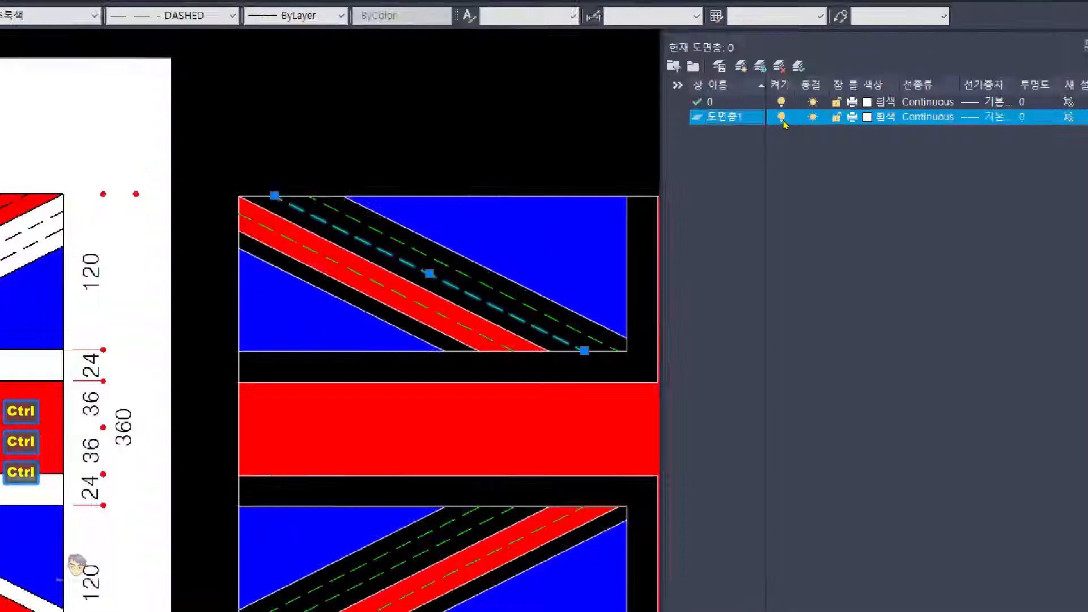
left_click(783, 119)
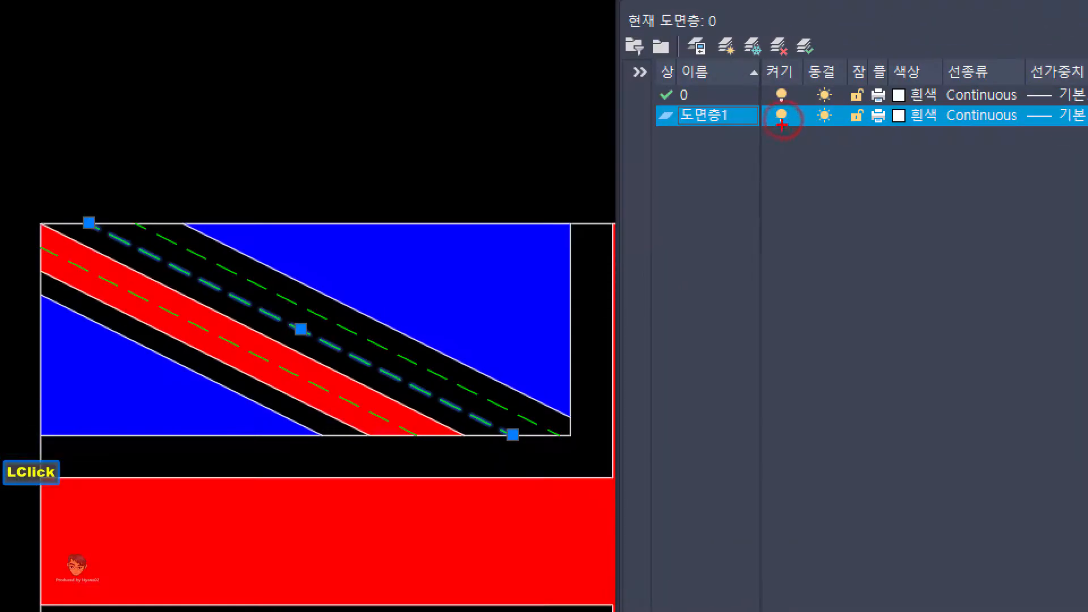
key("Escape")
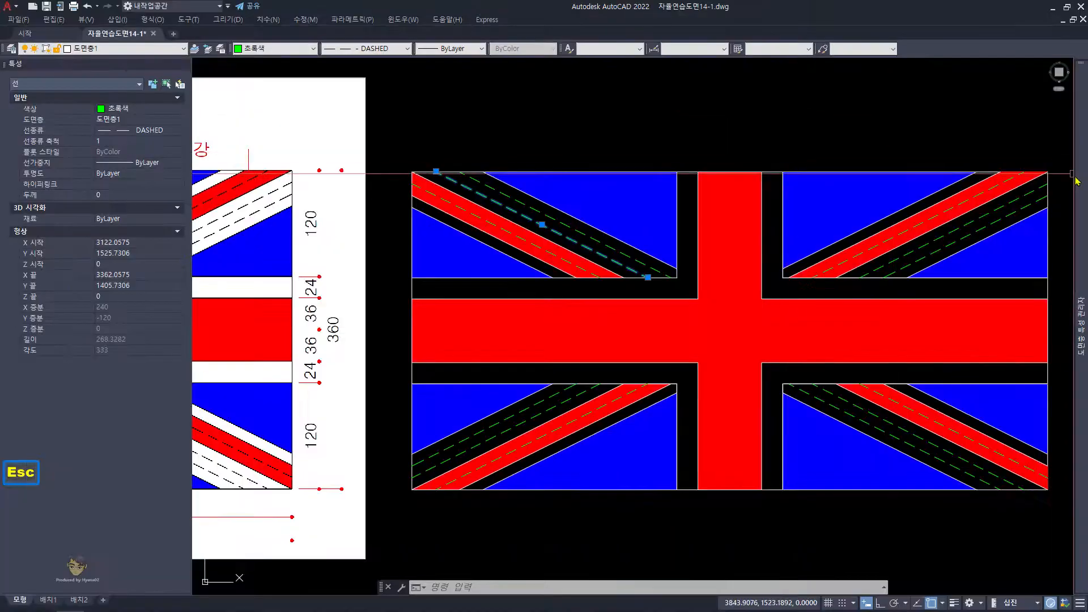
mouse_move(1079, 179)
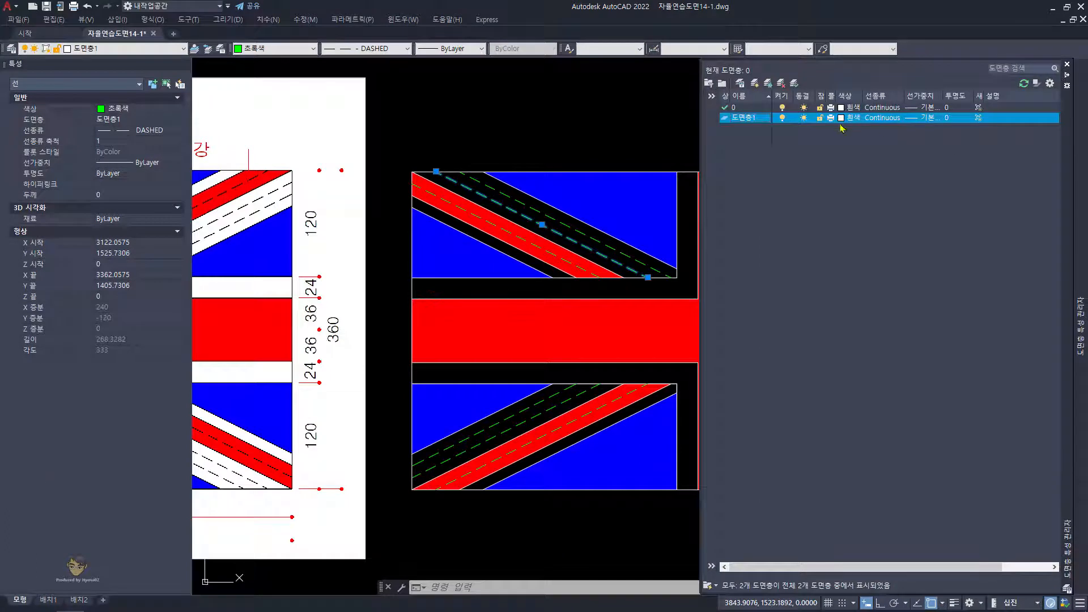
left_click(783, 119)
scroll(579, 225, "down", 2)
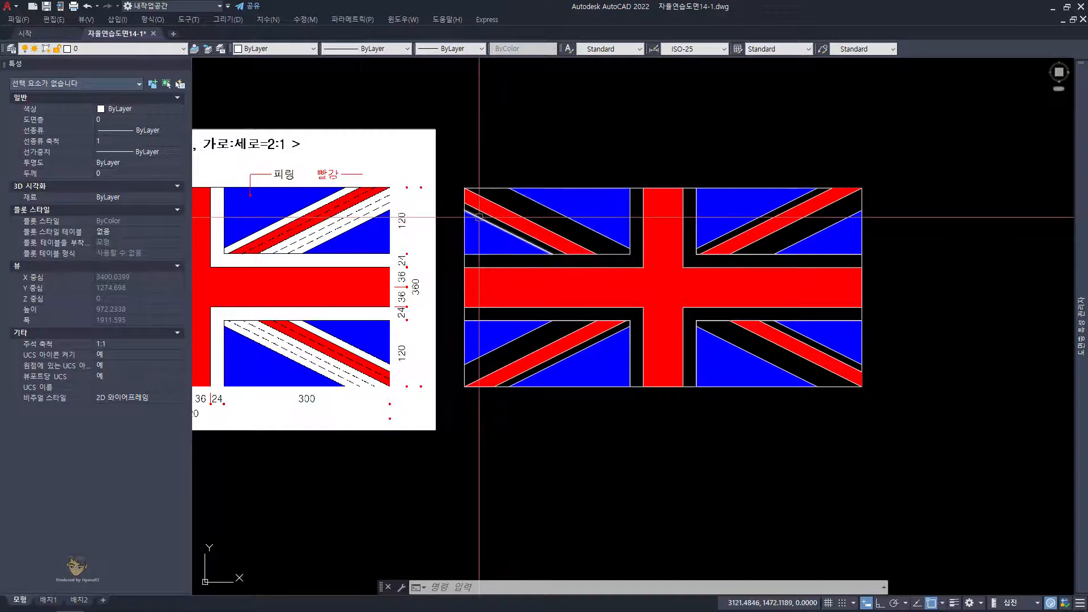
mouse_move(479, 217)
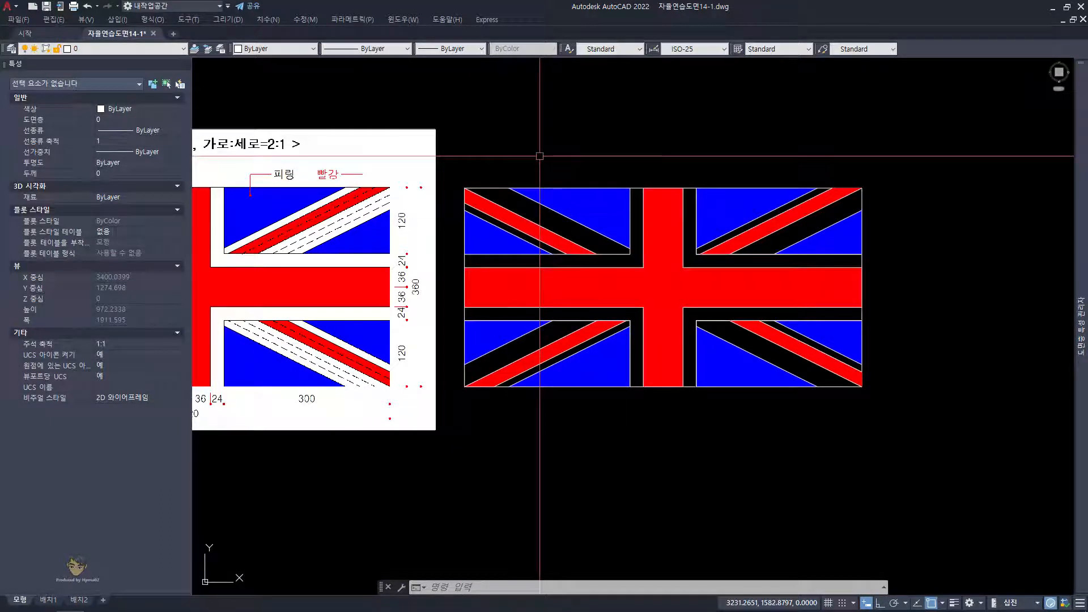
mouse_move(1083, 186)
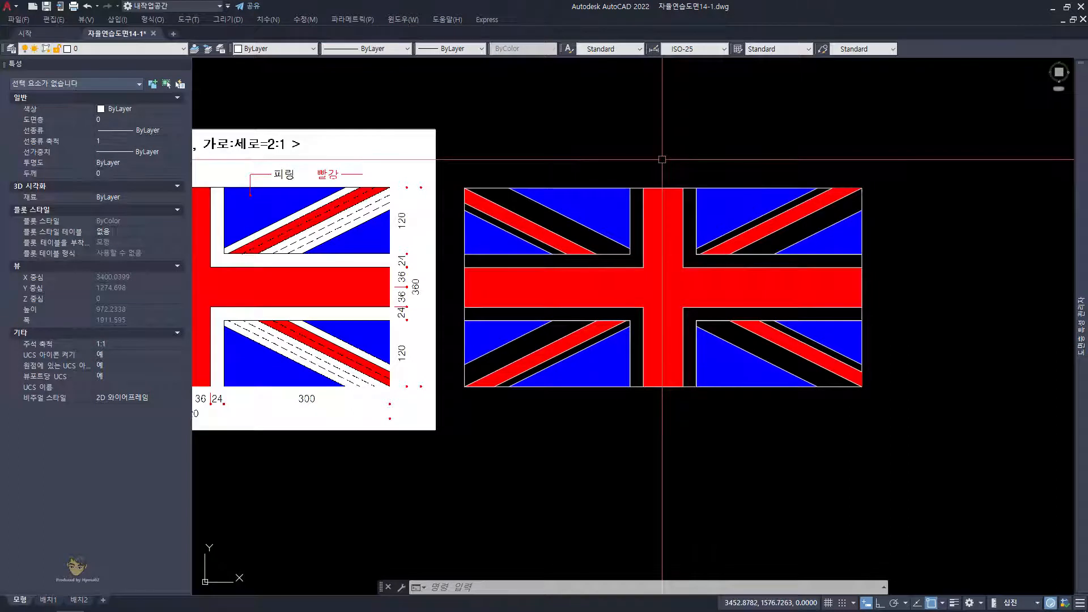
Step: Add the single-line text "영국 국기" above the flag's vertical red bar with height 100 and rotation 0
type("dt")
key("space")
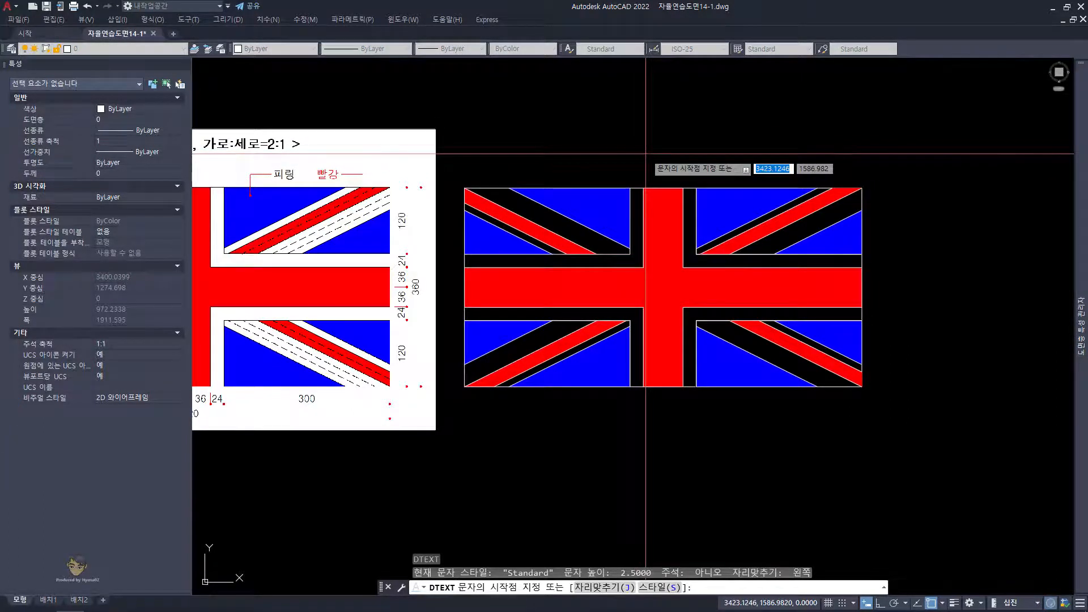
left_click(646, 154)
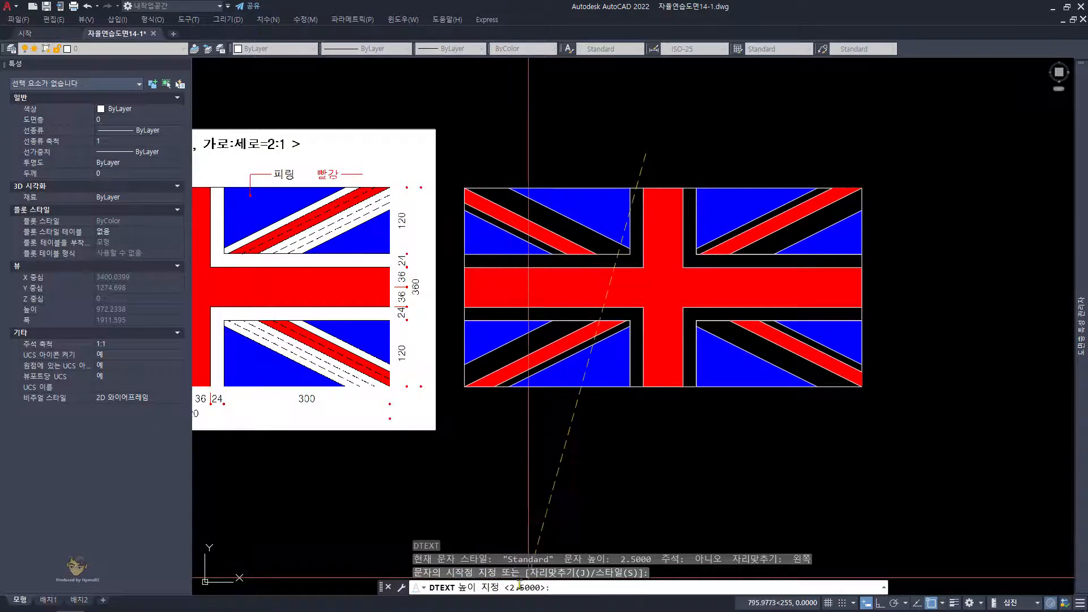
type("100")
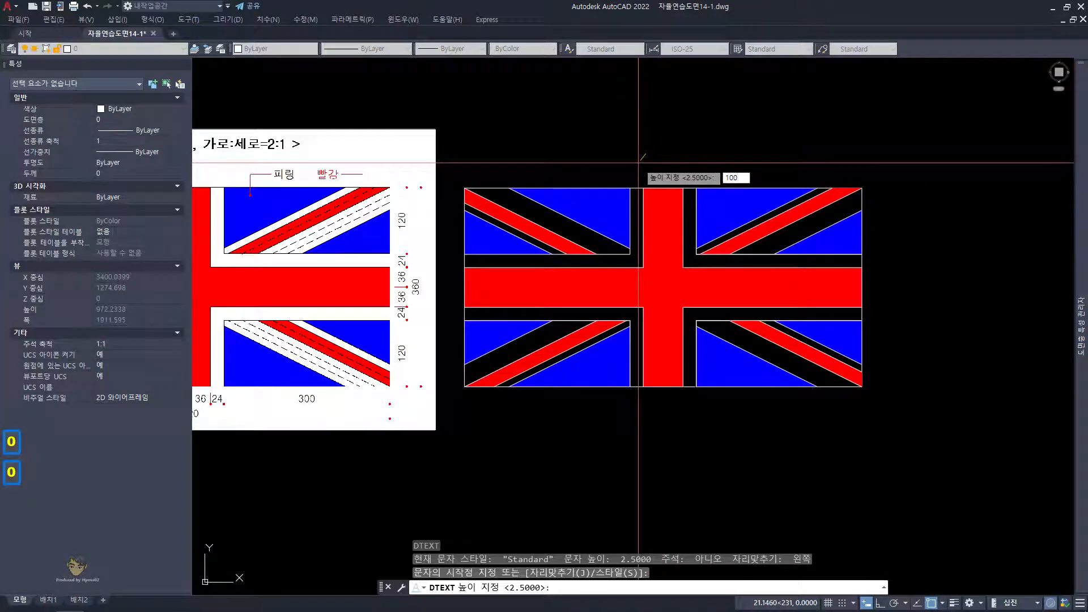
key("Return")
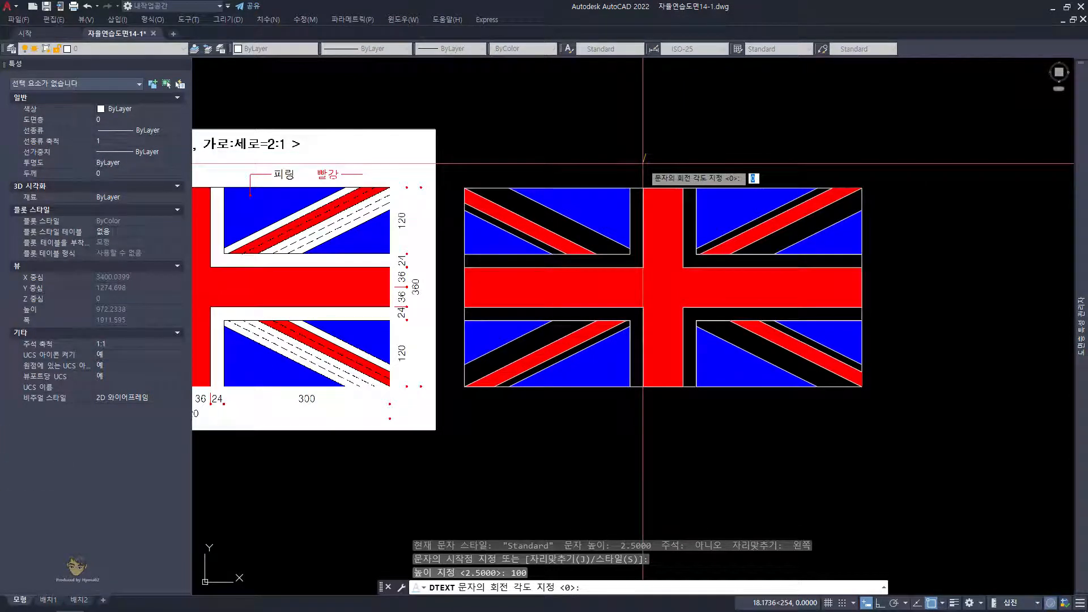
key("Return")
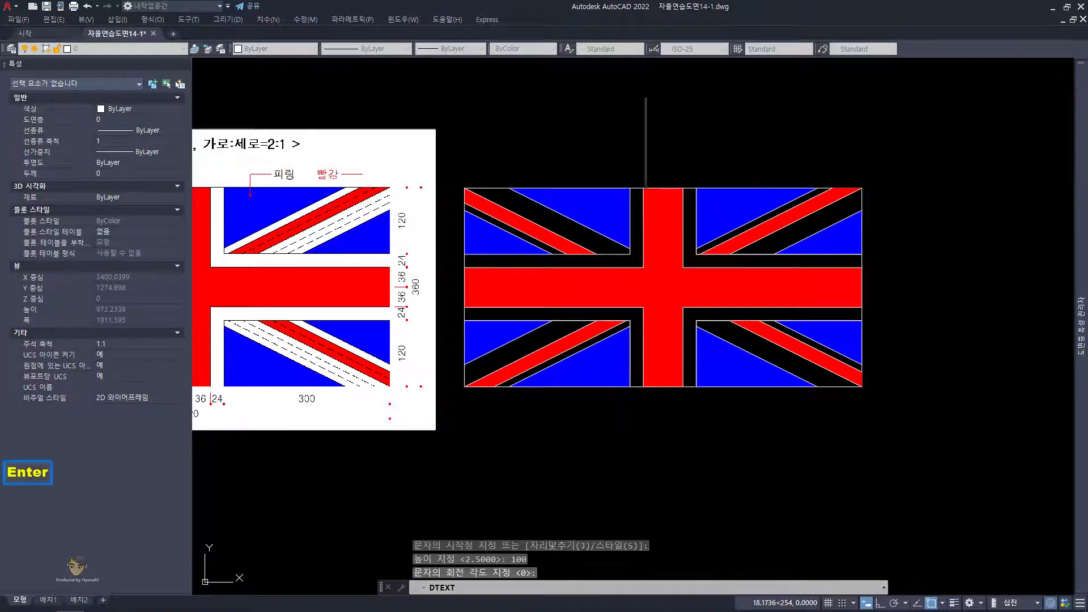
key("Hangul")
type("영국")
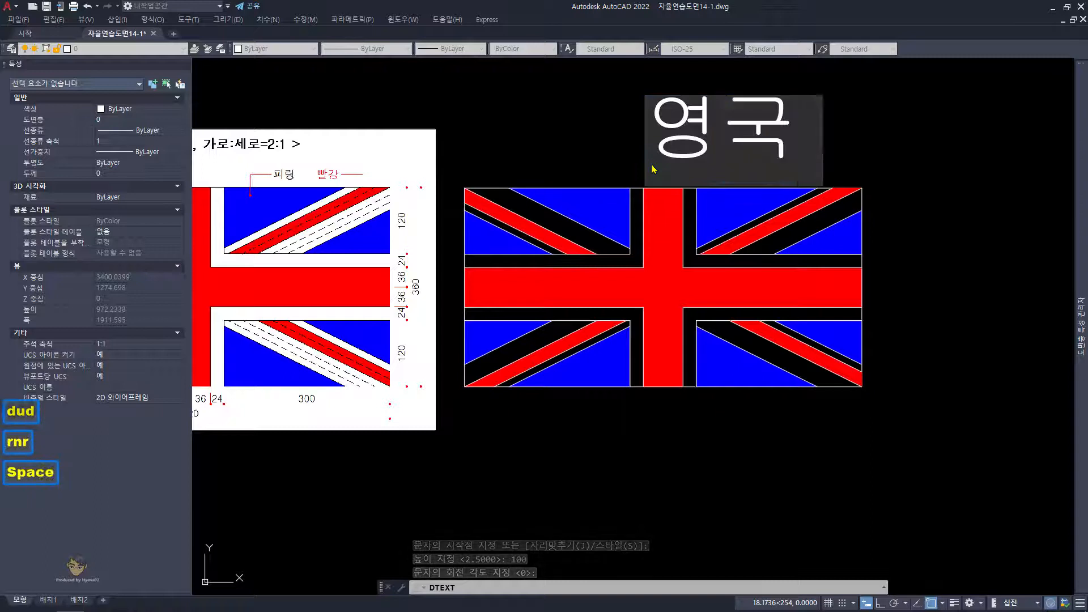
type(" 국기")
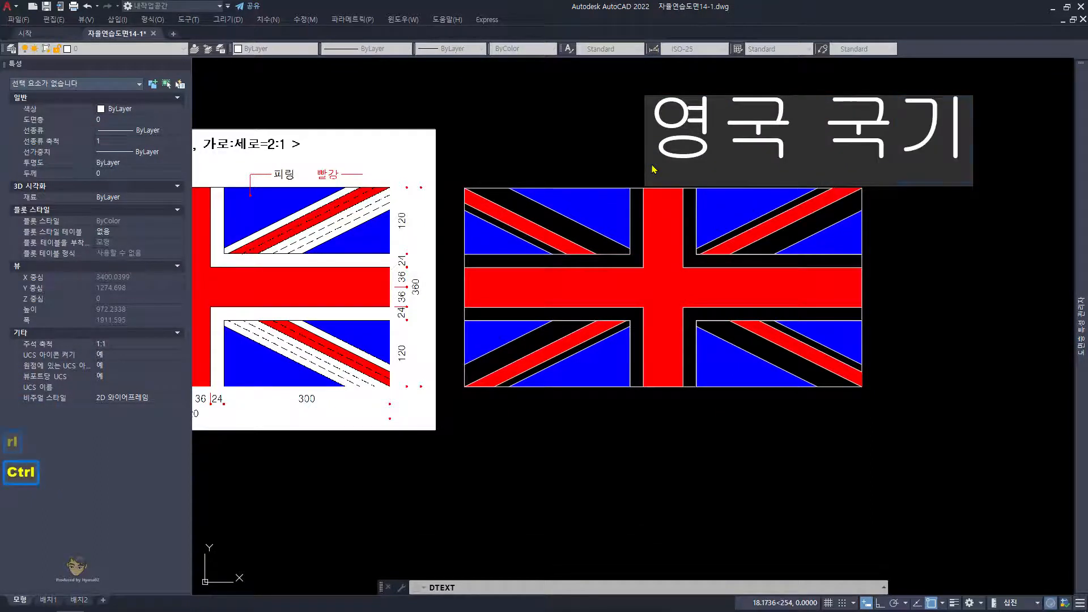
key("ctrl+Return")
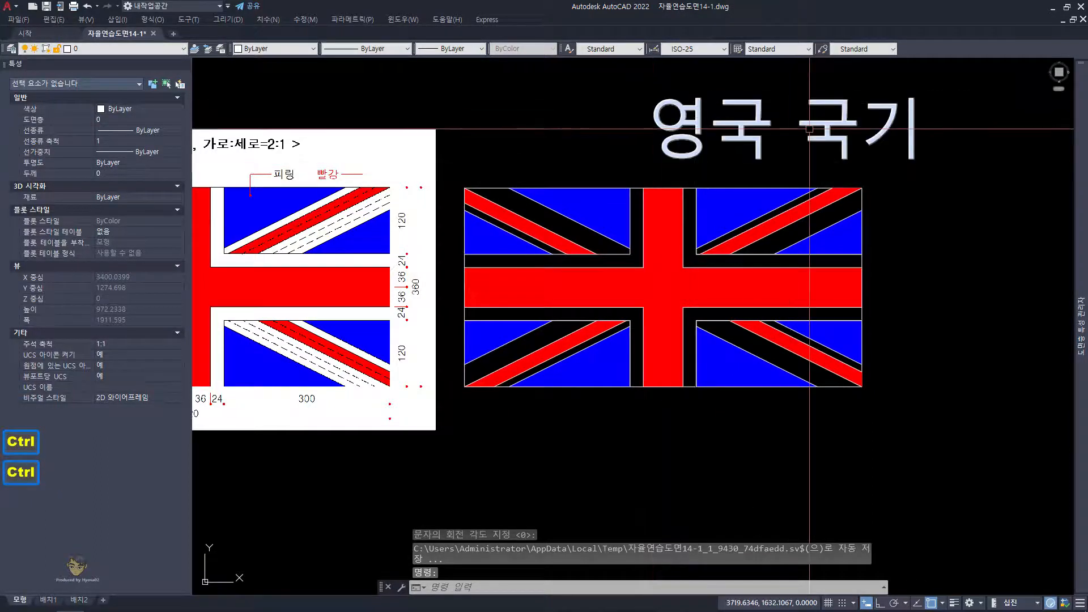
Step: Replace the contents of the text above the flag with "ㄴㅁㅇㄻㄴㅇㄹ" and look at its available text styles
left_click(784, 158)
double_click(712, 99)
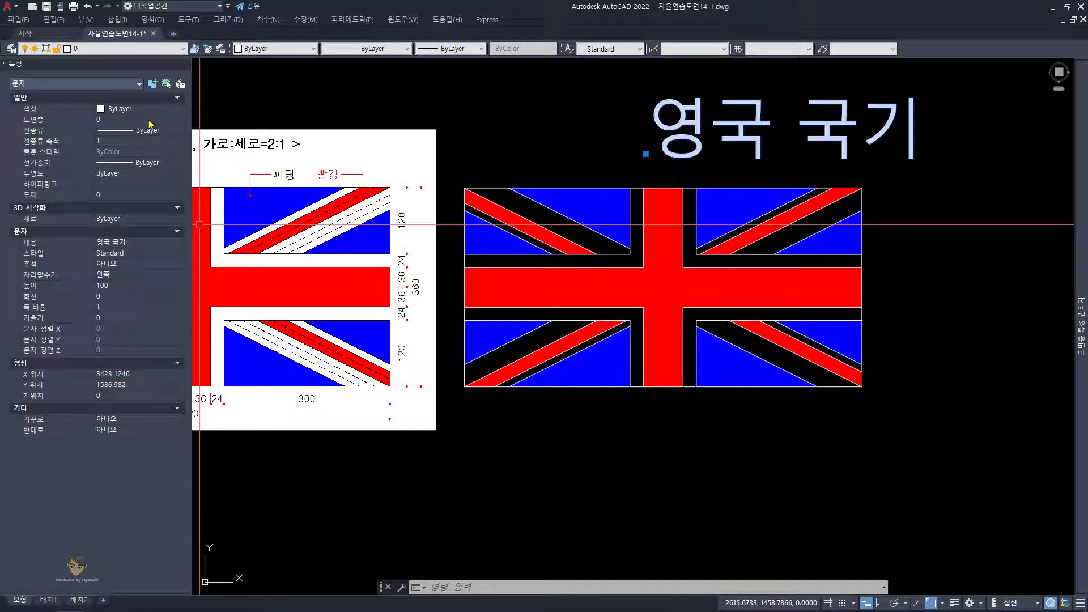
left_click(116, 245)
type("sadfasdf")
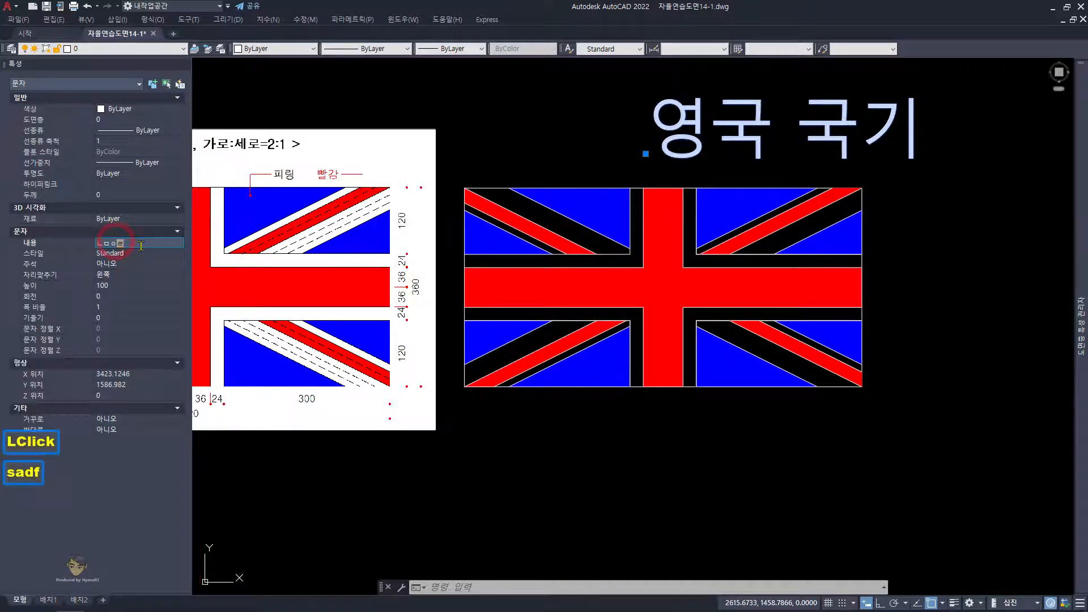
key("Return")
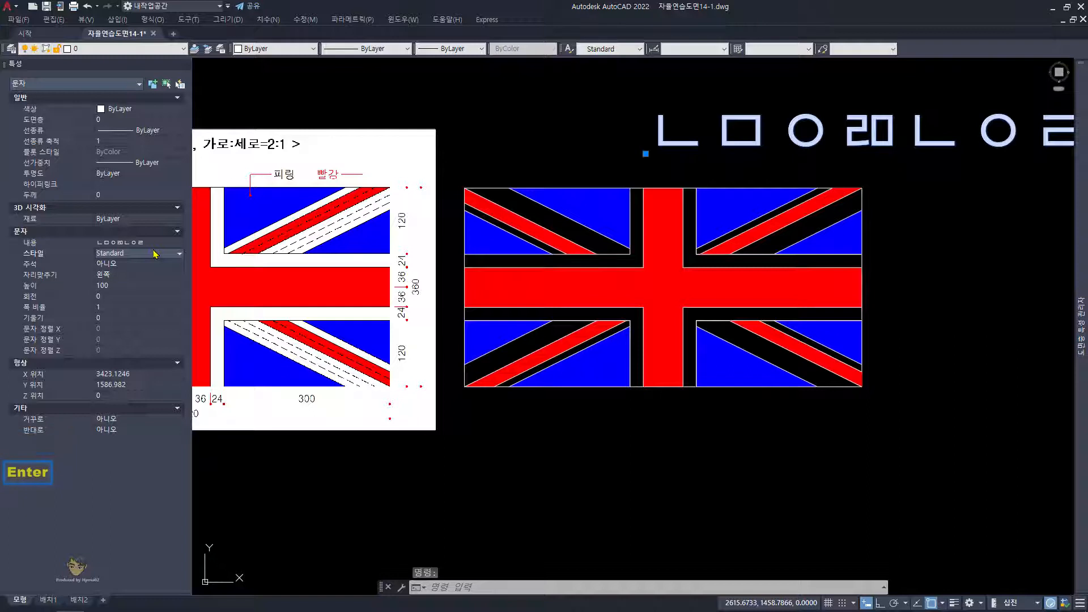
left_click(165, 253)
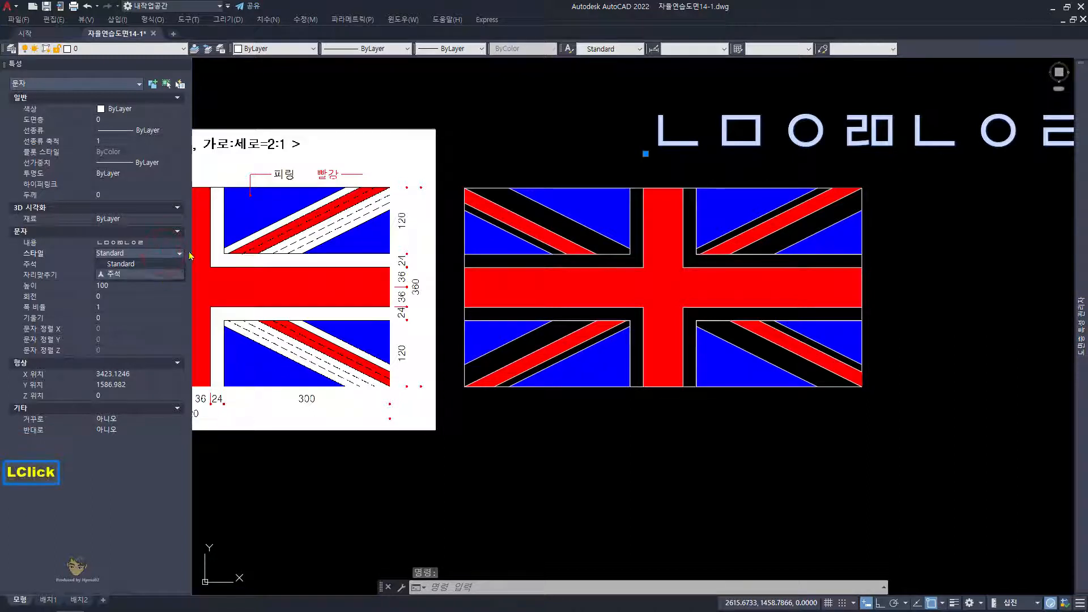
double_click(683, 472)
key("Escape")
key("Escape")
key("Escape")
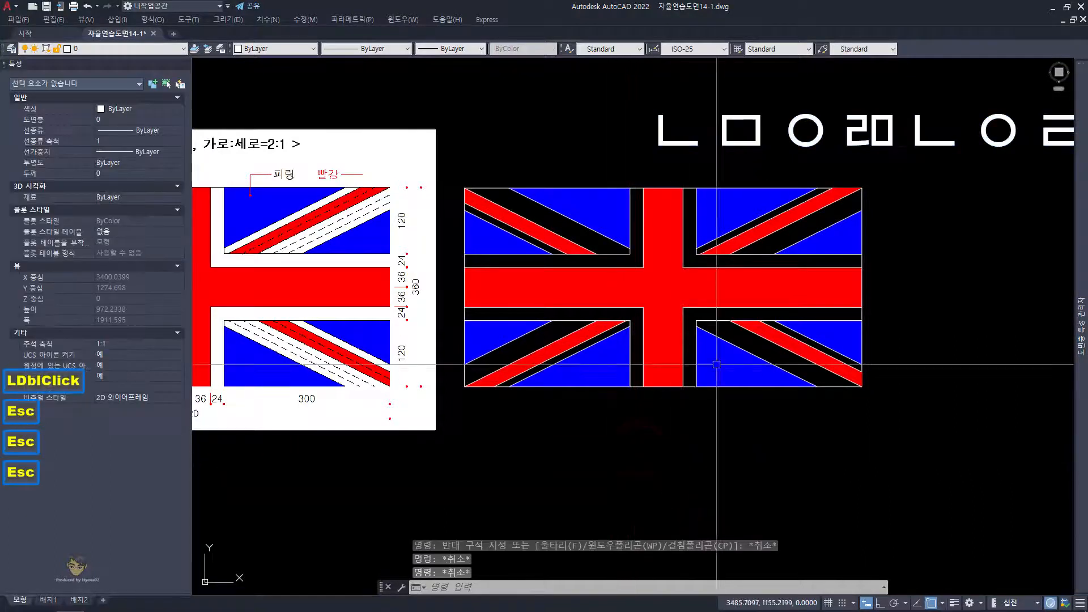
Step: Set the font of the Standard text style to 타이포_곰이랑토끼랑 M and apply the change
type("st")
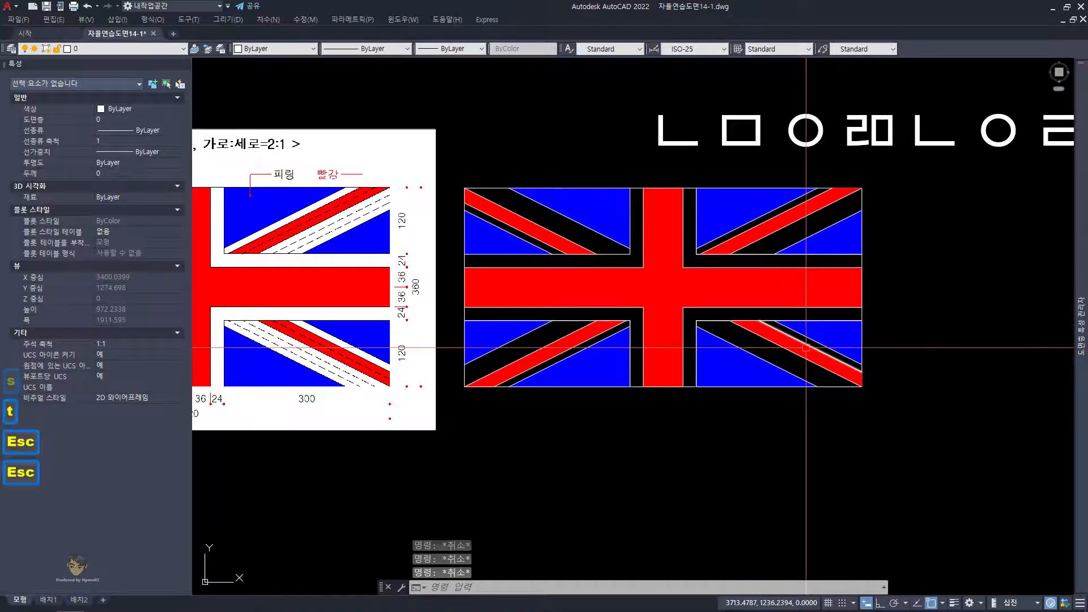
key("space")
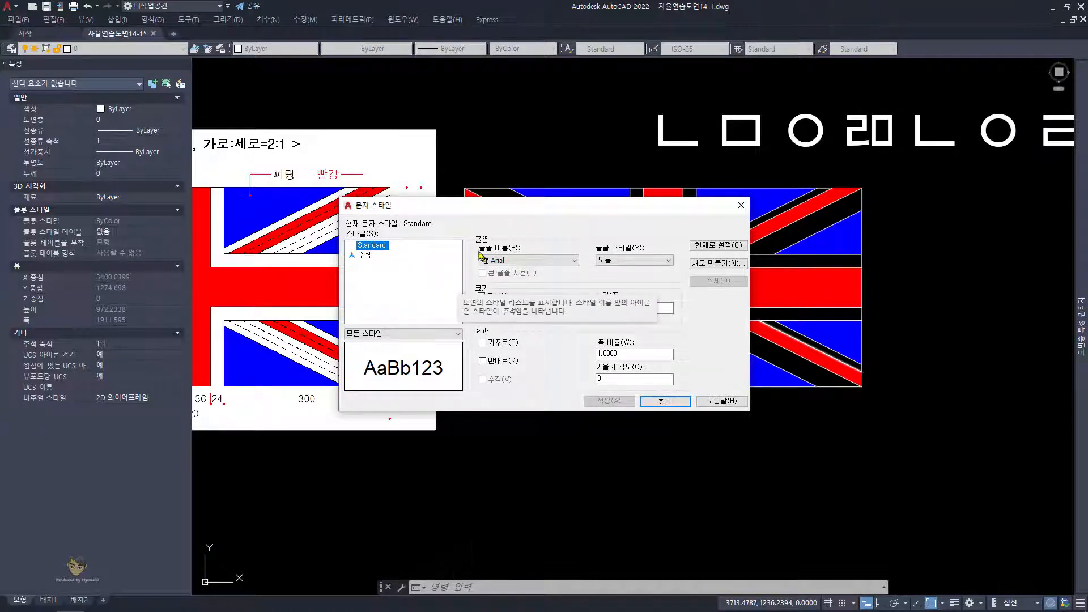
left_click(555, 258)
left_click_drag(606, 314, 607, 404)
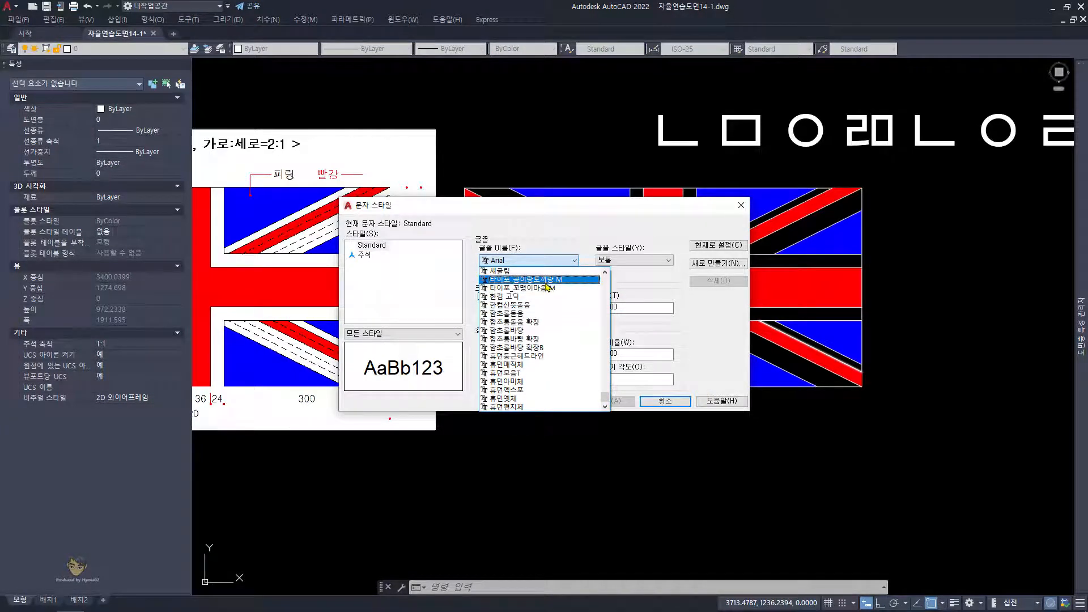
left_click(545, 280)
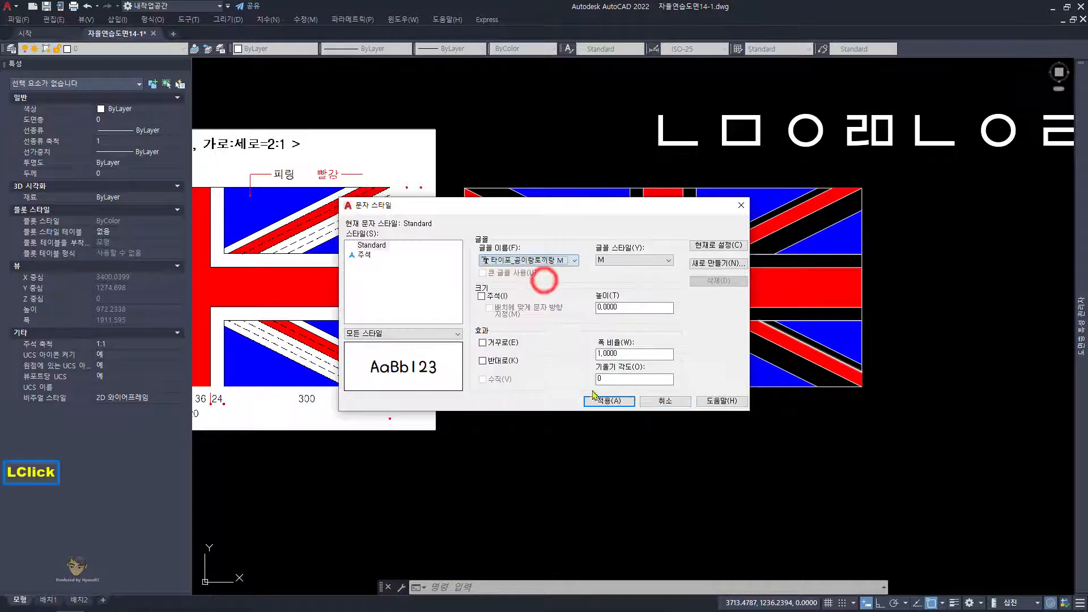
left_click(616, 399)
left_click(667, 402)
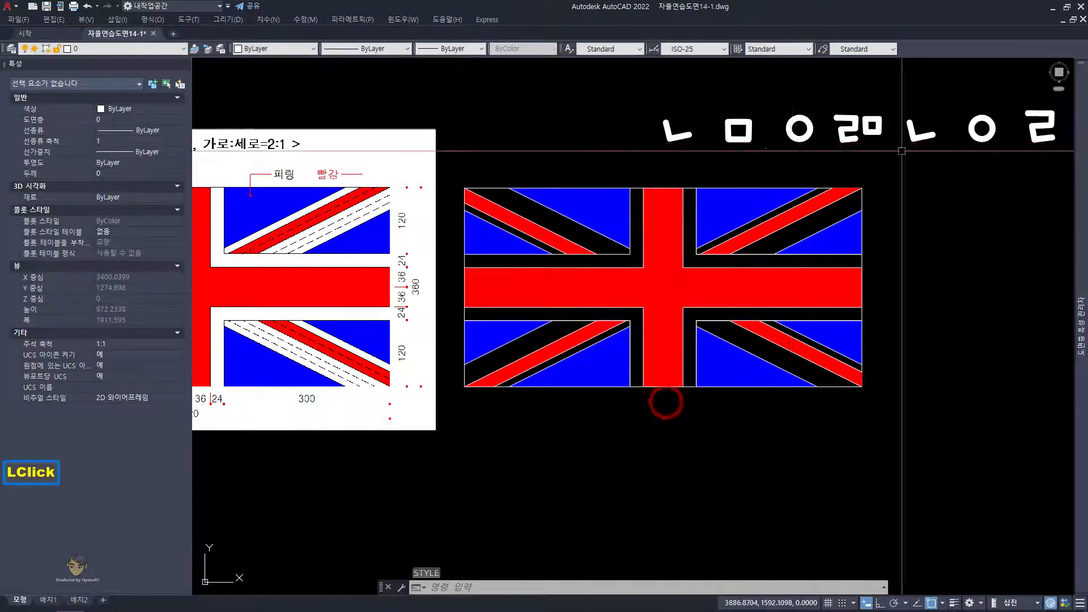
Step: Edit the text above the flag to read "영국 국기"
double_click(734, 139)
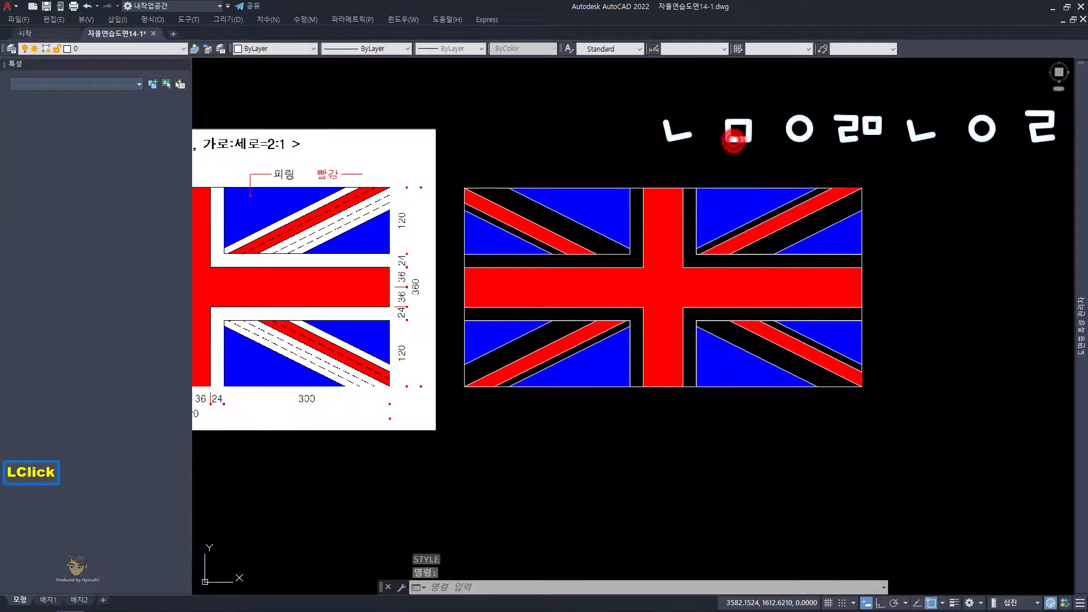
key("Hangul")
type("영국 국ㄱ")
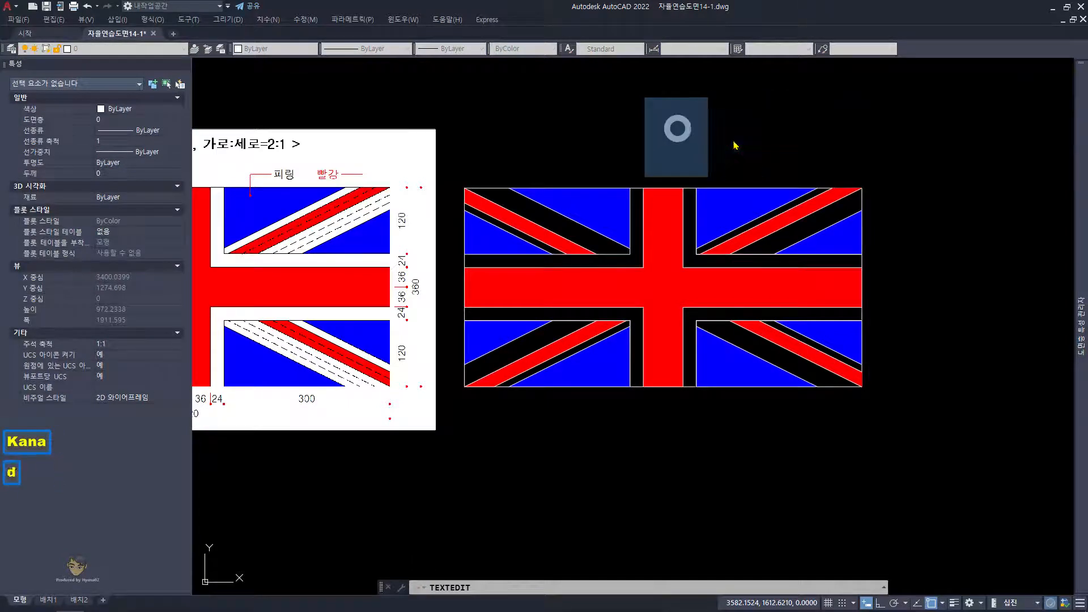
type("ㅣ")
key("Return")
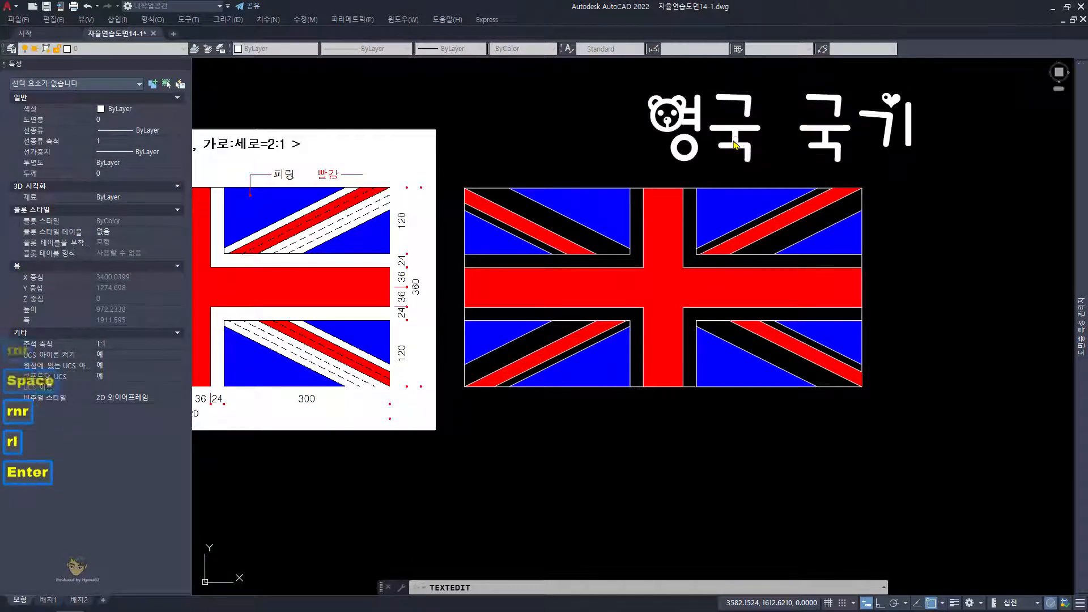
key("Escape")
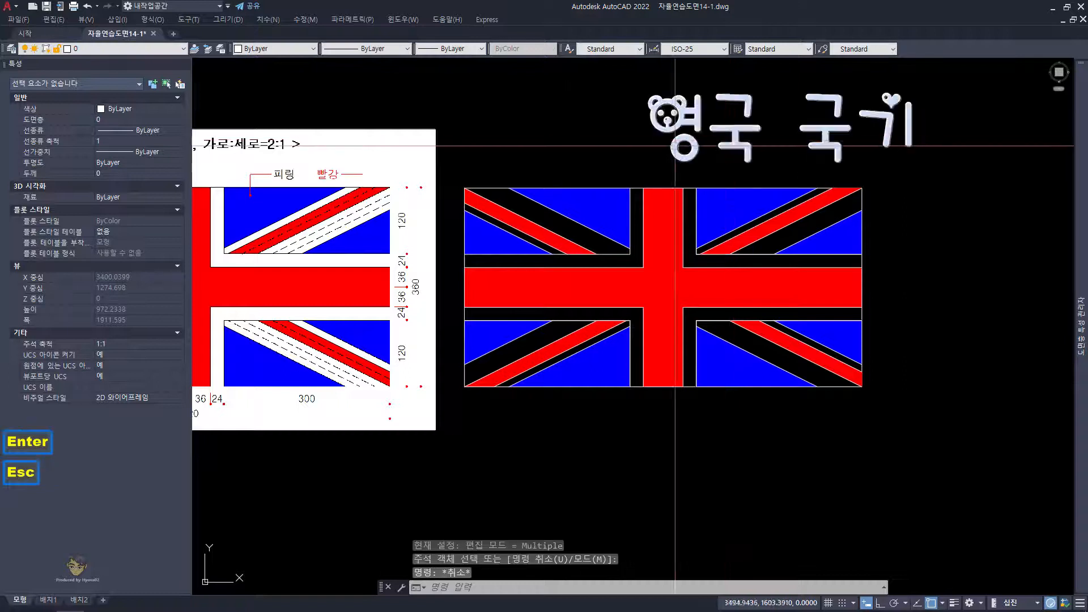
Step: Look at the color options of the "영국 국기" text and set its height to 50
left_click(723, 148)
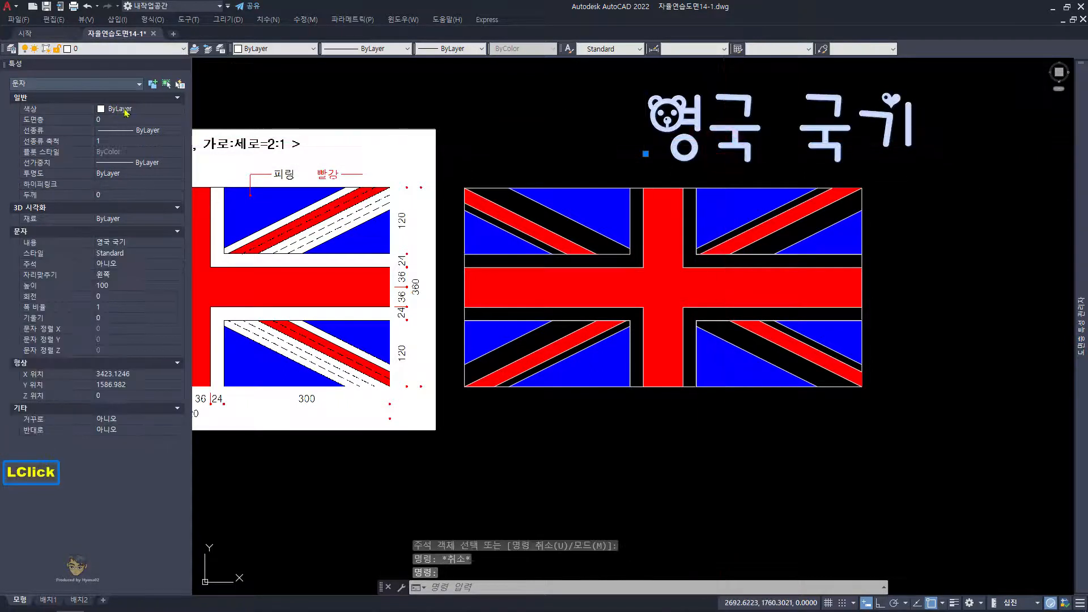
double_click(138, 108)
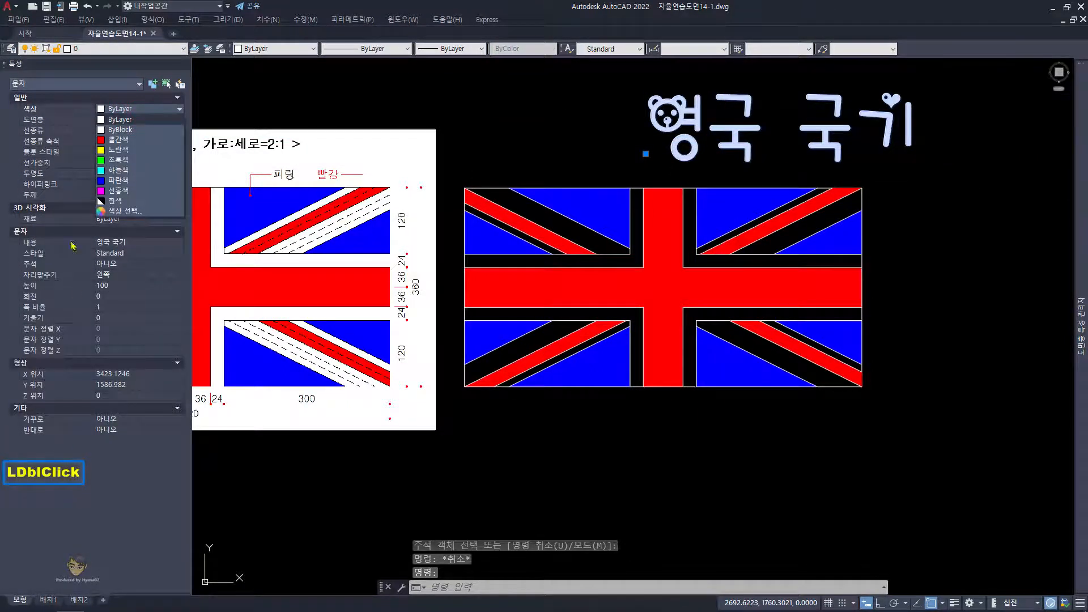
double_click(131, 285)
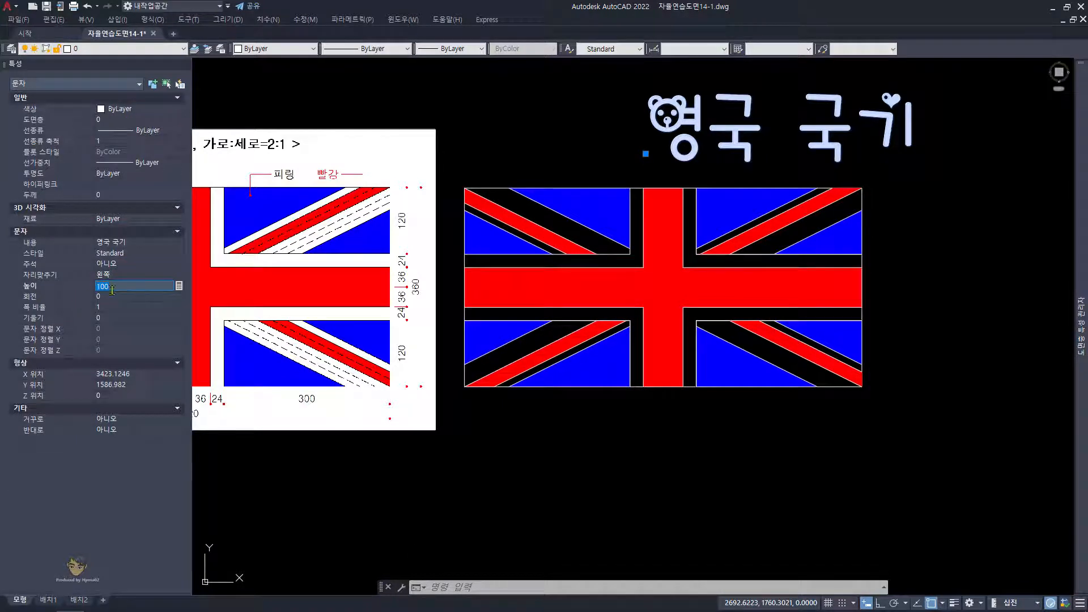
type("50")
key("Return")
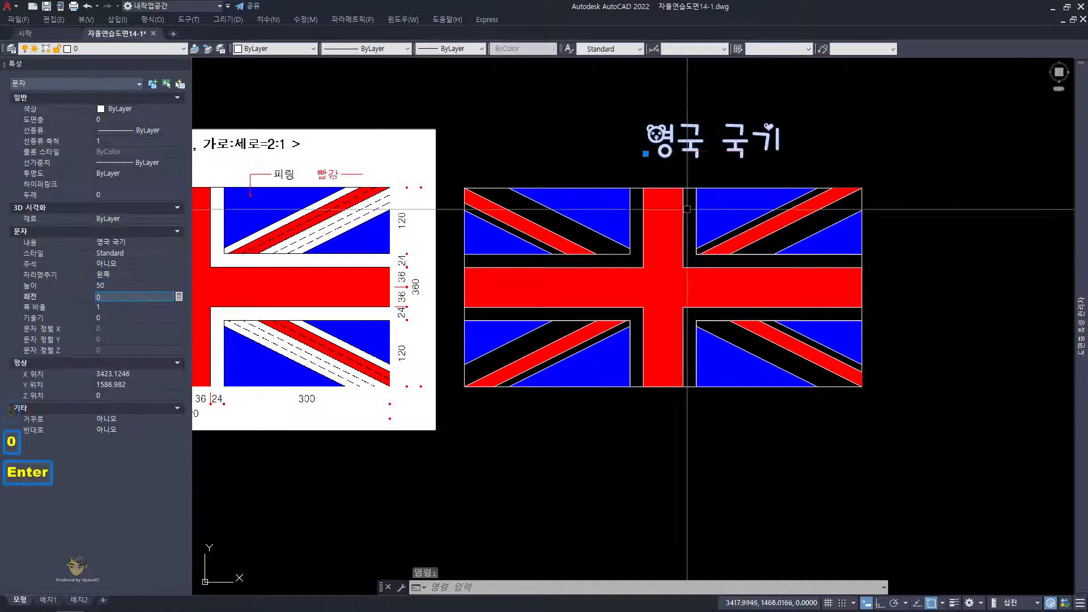
key("Escape")
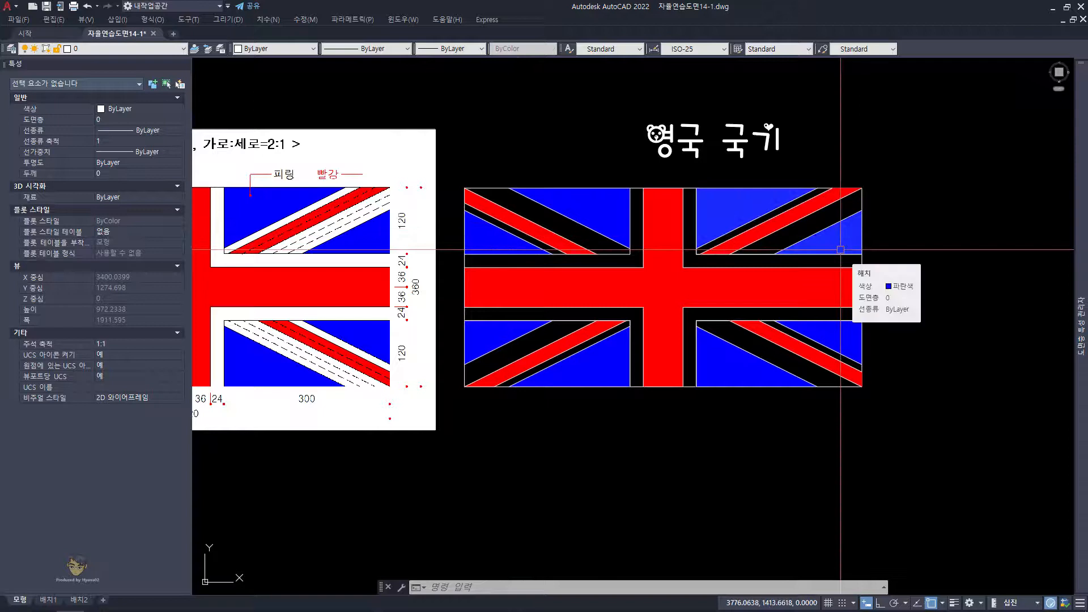
Step: Add a linear dimension for the flag's full height beside its right edge, between the lower-right and upper-right corners
type("dn")
key("space")
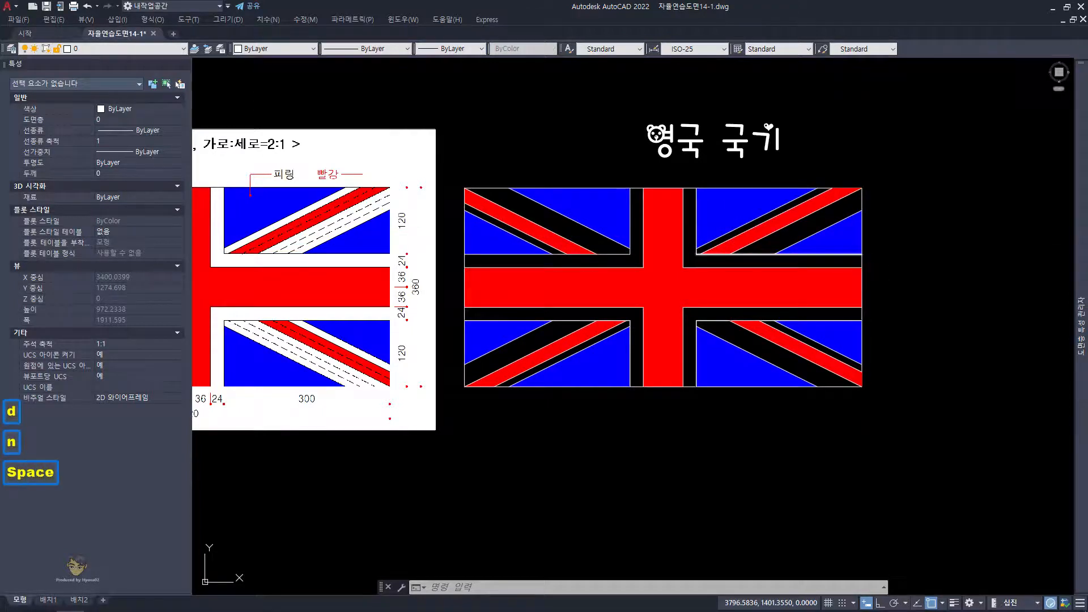
key("Escape")
key("Escape")
key("Hangul")
type("dn")
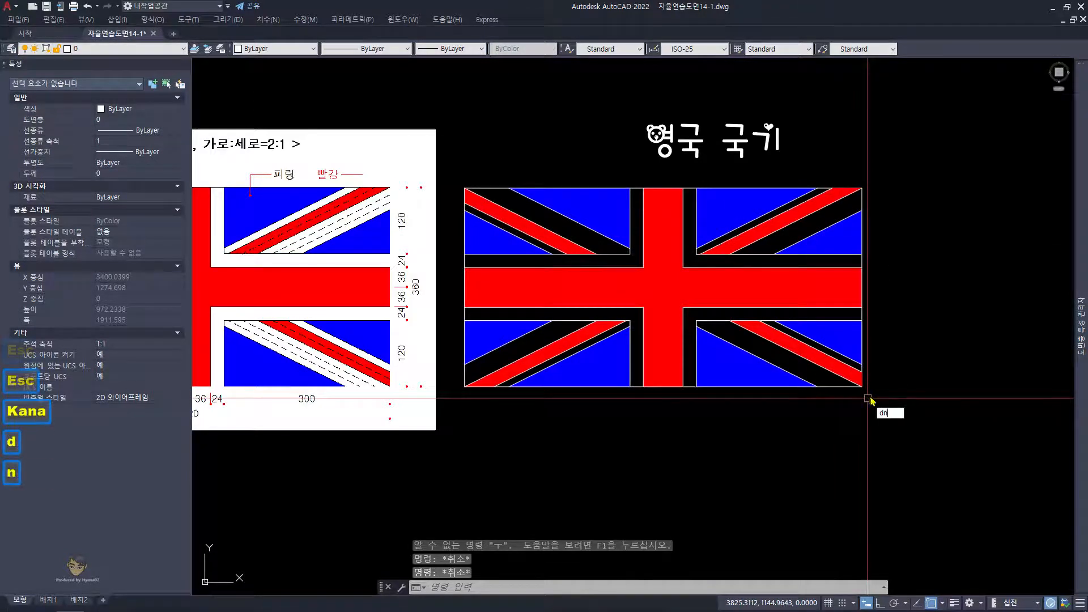
key("space")
left_click(863, 387)
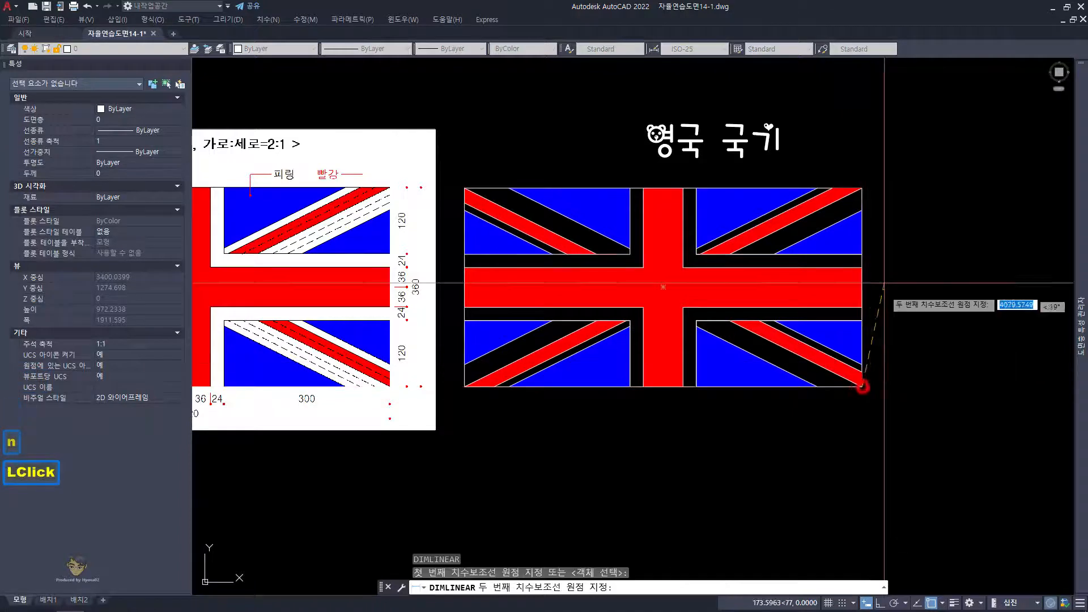
left_click(863, 188)
left_click(887, 200)
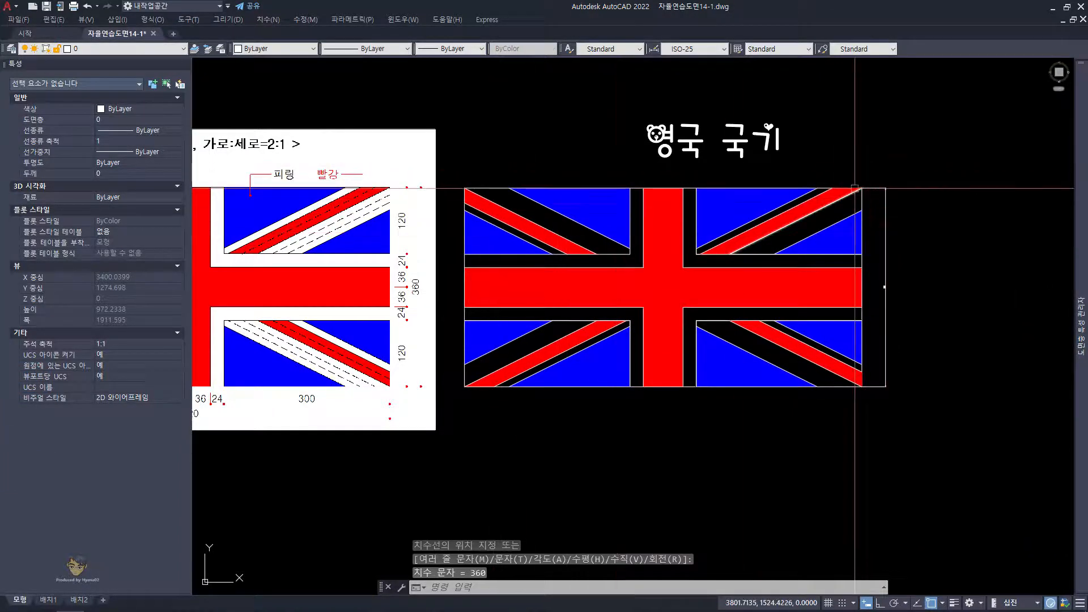
Step: Look at the status bar customization options with the height dimension selected, and inspect the dimension's text up close
left_click(916, 429)
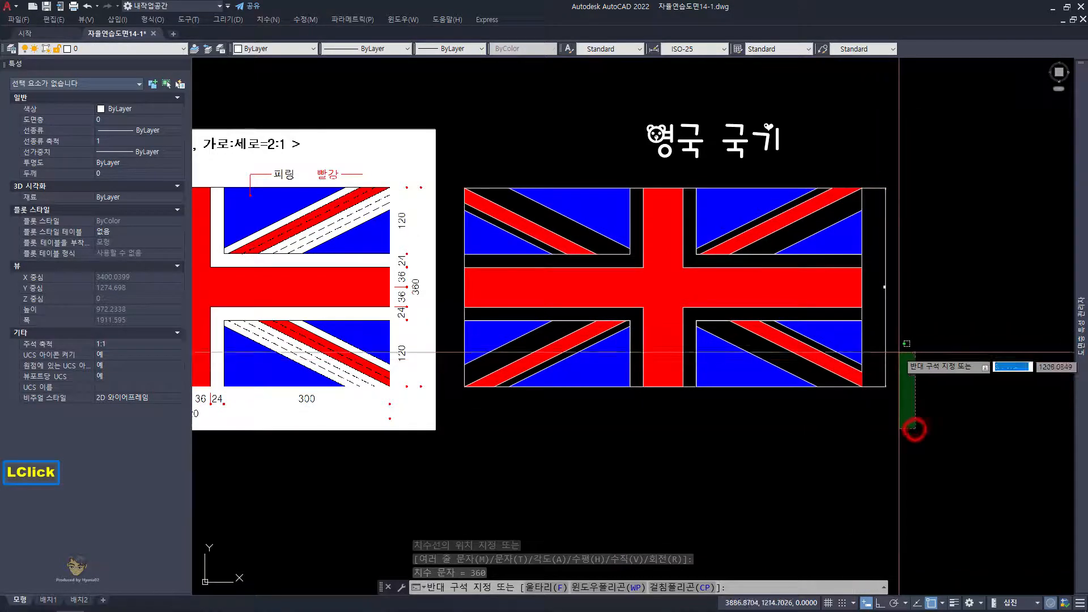
left_click(887, 290)
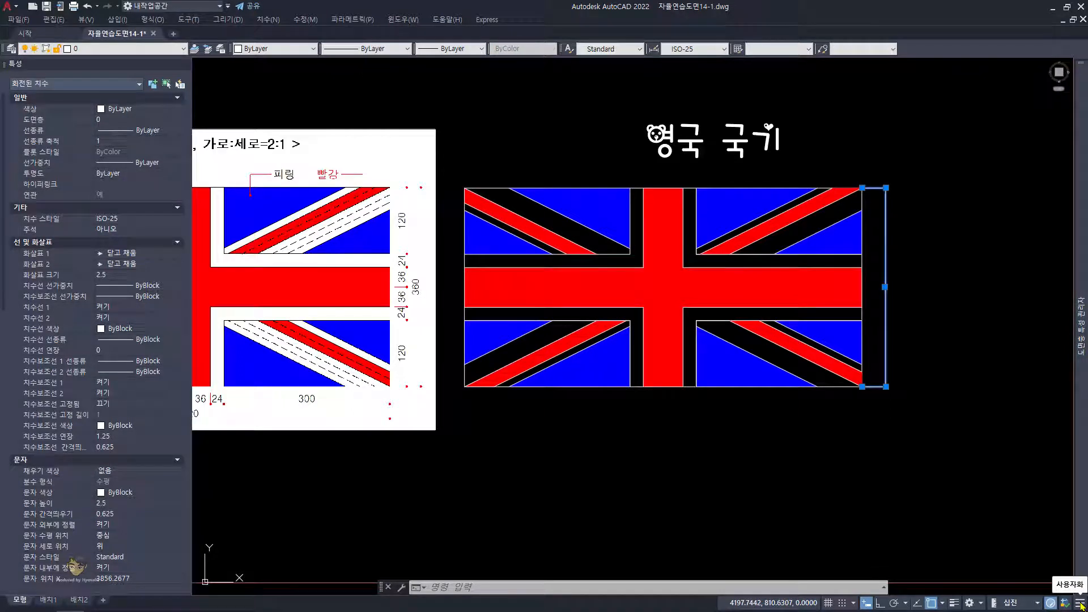
left_click(1081, 604)
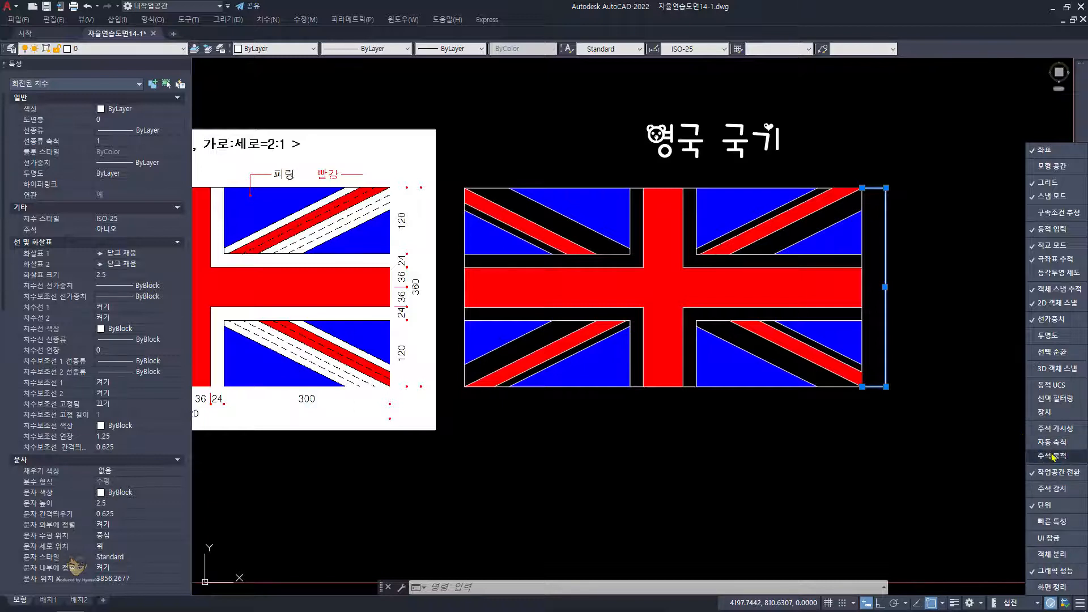
left_click(907, 300)
key("Escape")
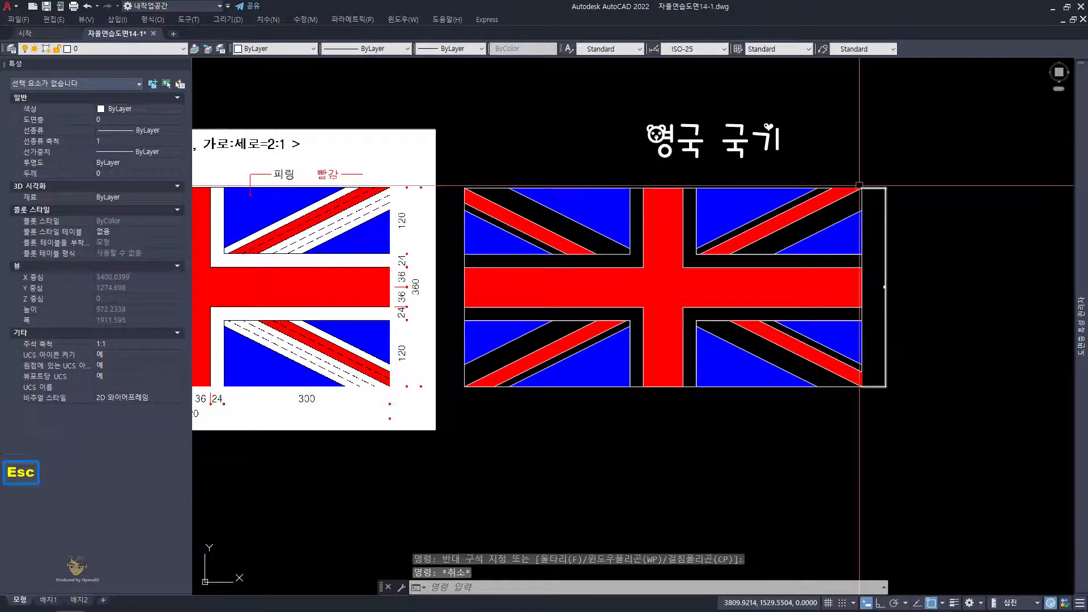
scroll(886, 288, "up", 6)
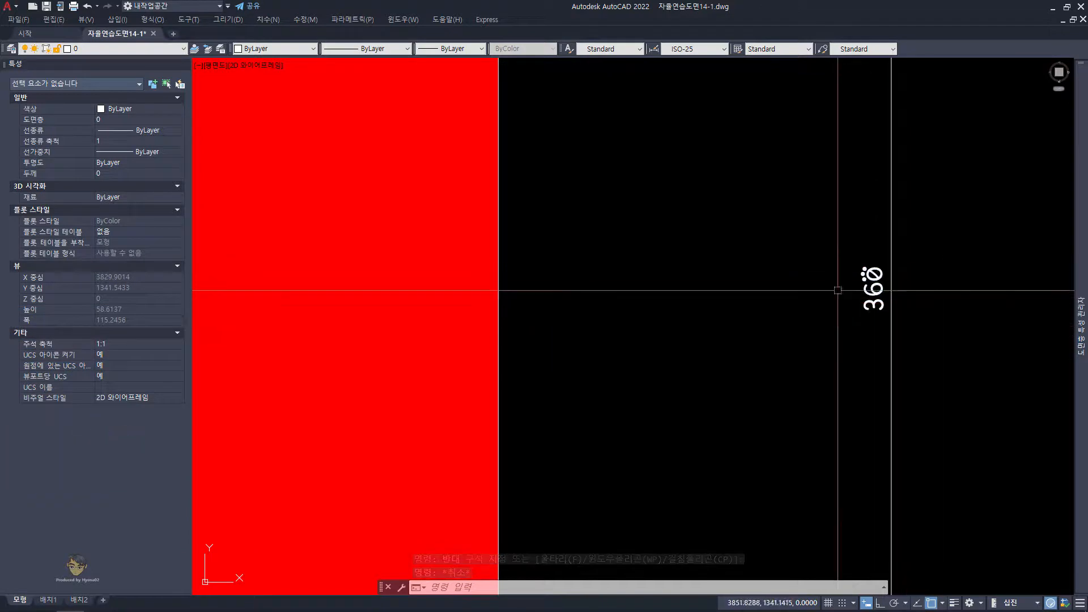
scroll(862, 274, "down", 3)
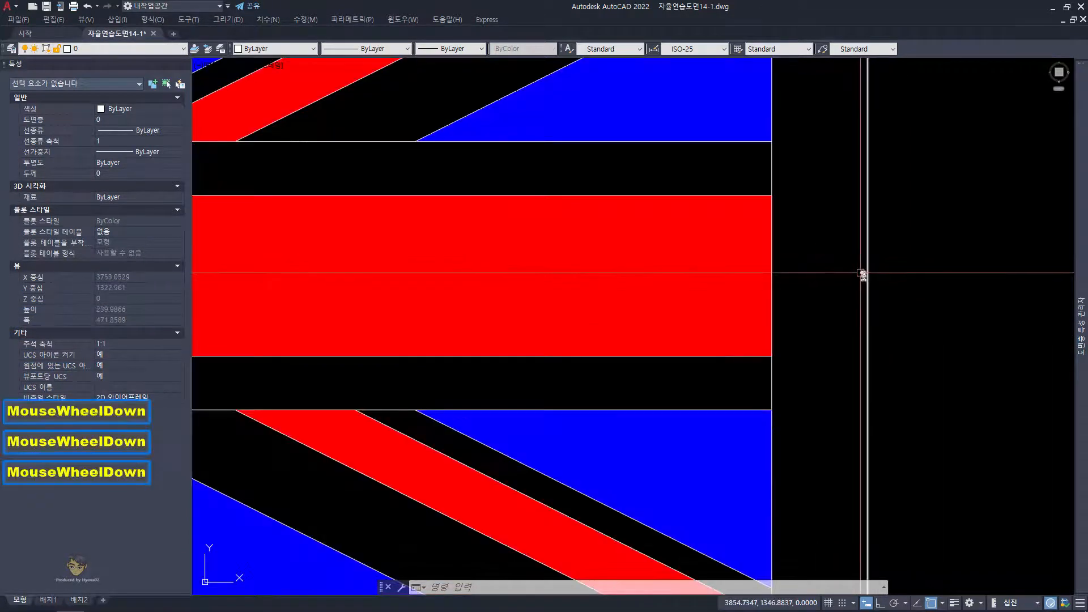
scroll(862, 273, "down", 3)
middle_click_drag(862, 273, 852, 299)
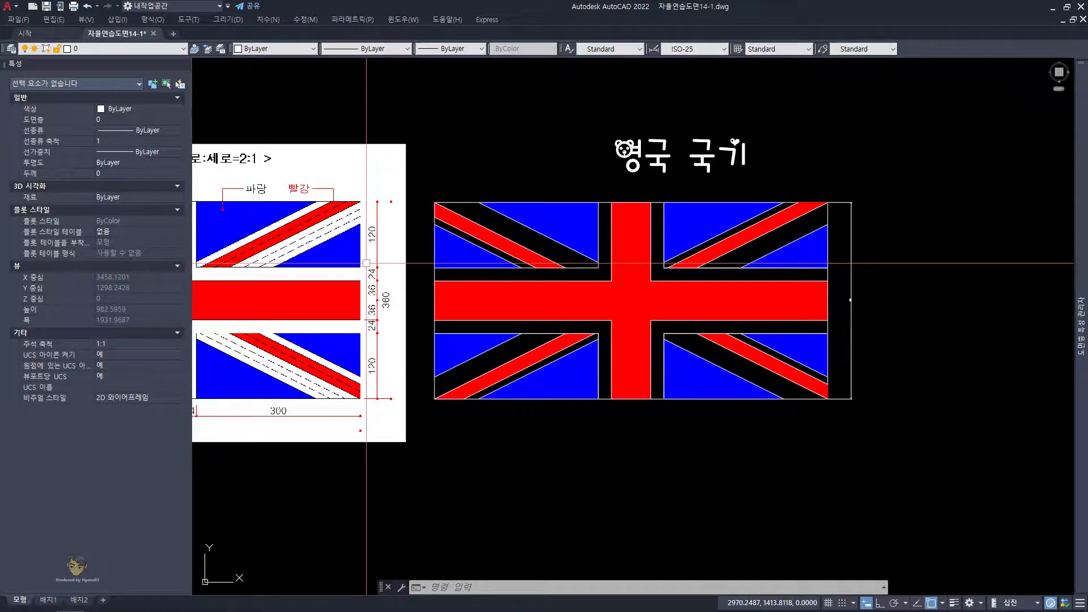
Step: Modify the ISO-25 dimension style to use dot (점) arrowheads with an arrow size of 1
type("dst")
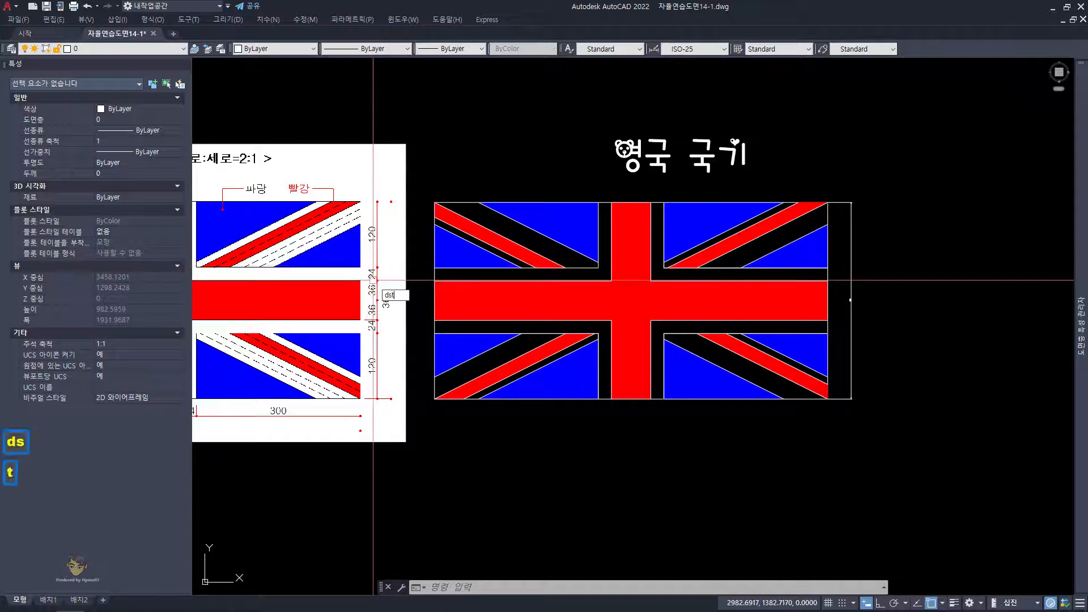
key("space")
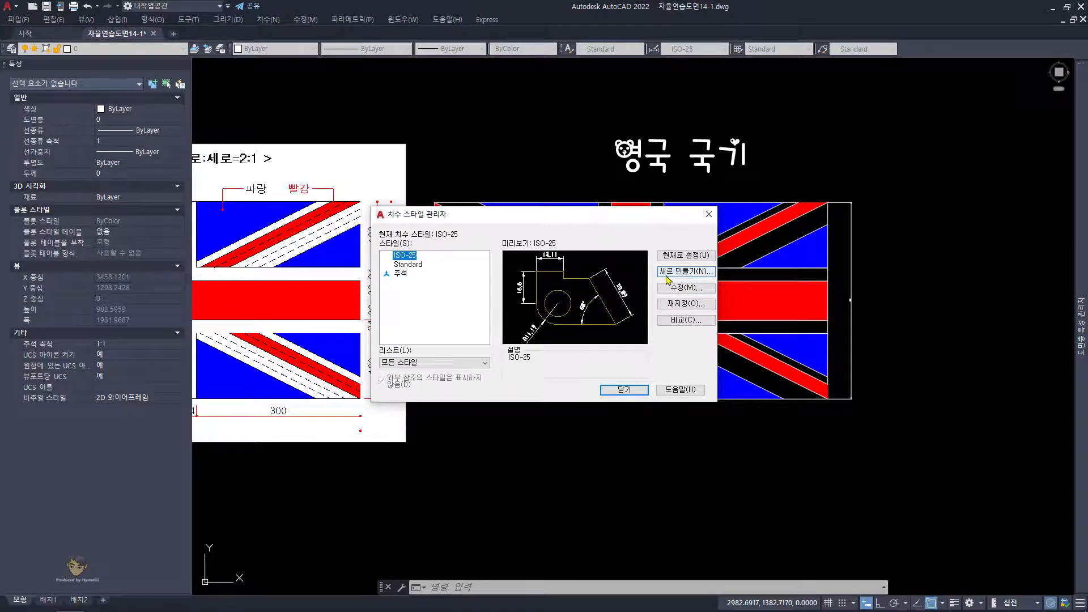
left_click(693, 289)
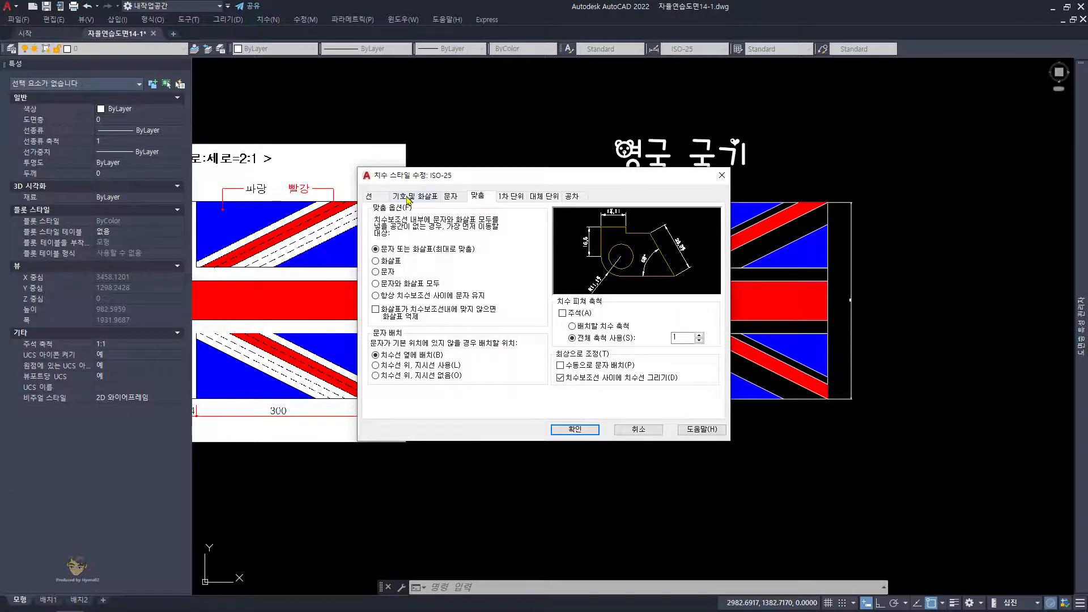
left_click(408, 196)
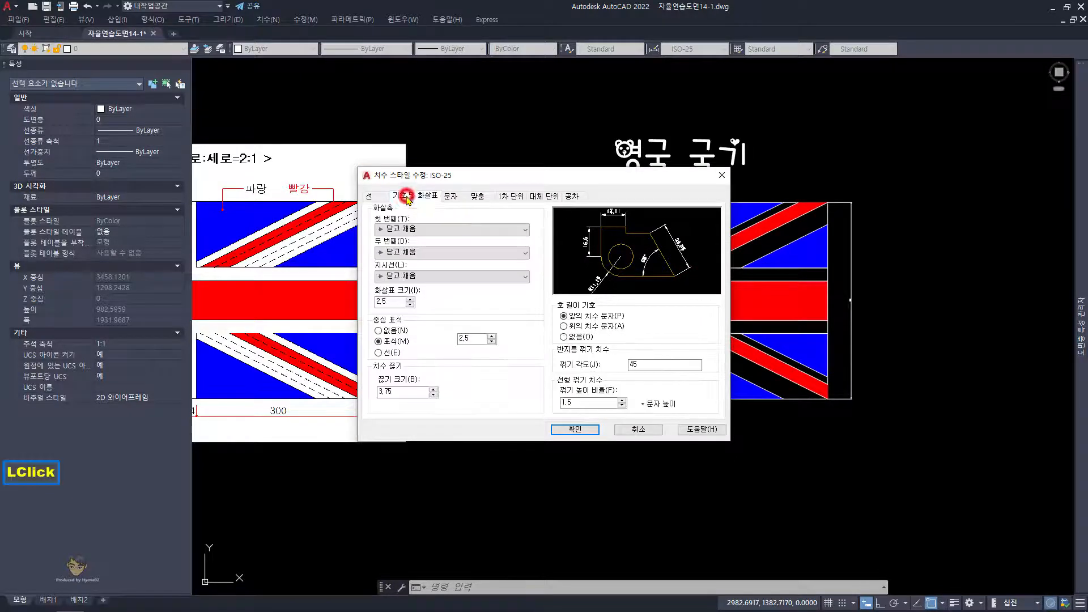
left_click(438, 229)
left_click(421, 270)
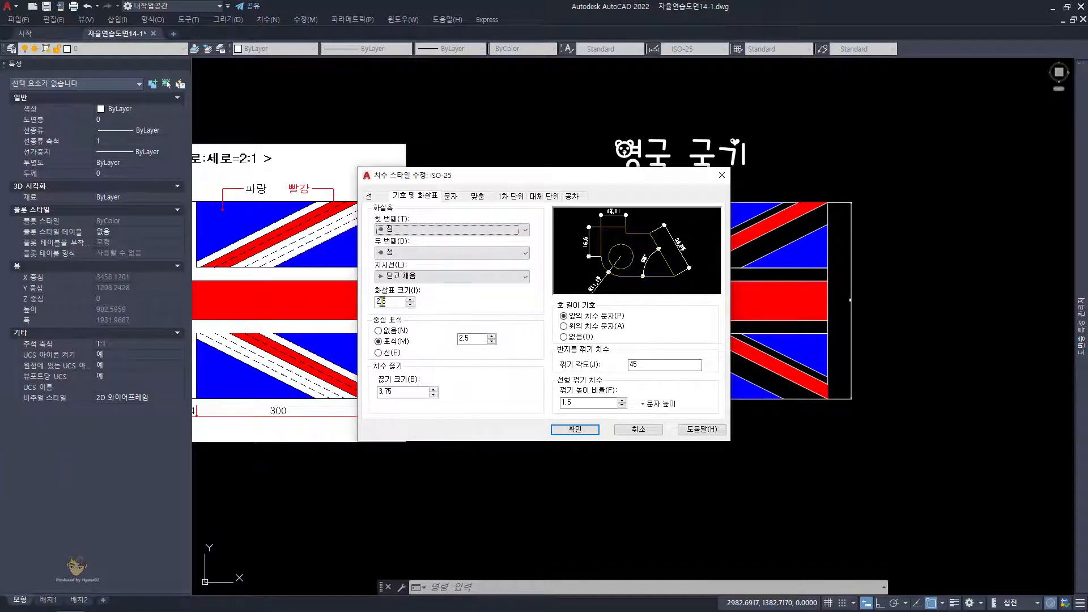
left_click_drag(402, 302, 366, 300)
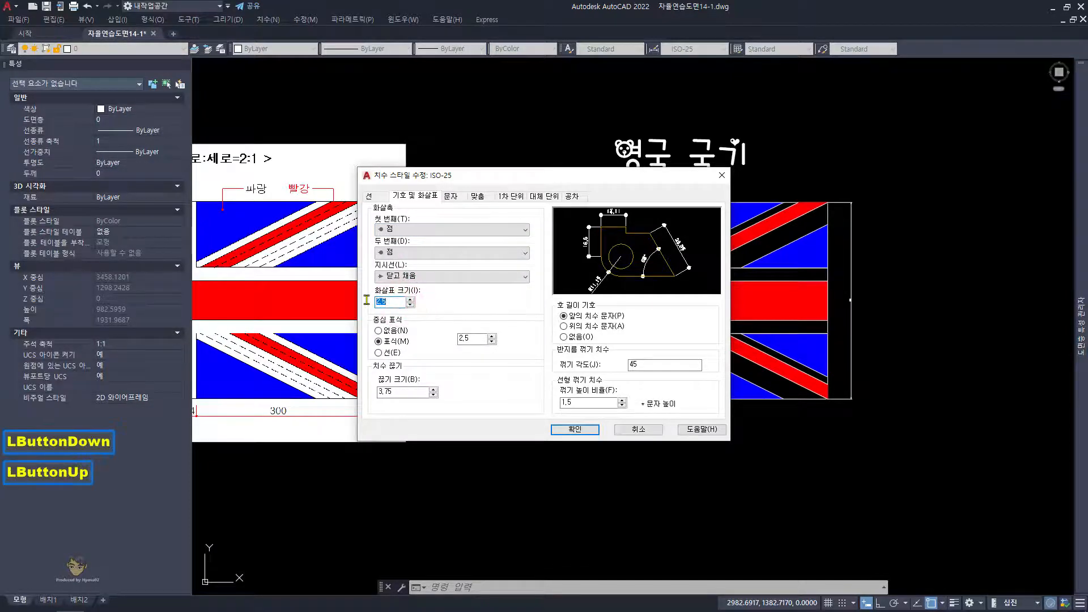
type("1")
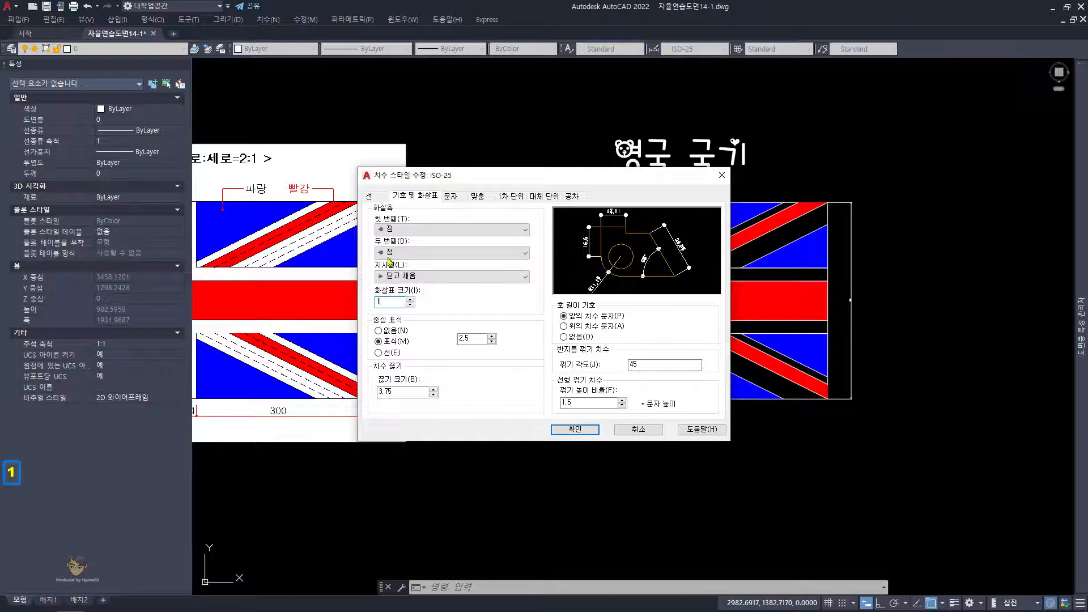
Step: Set both the dimension line and extension line colors of the ISO-25 style to red (빨간색)
left_click(375, 198)
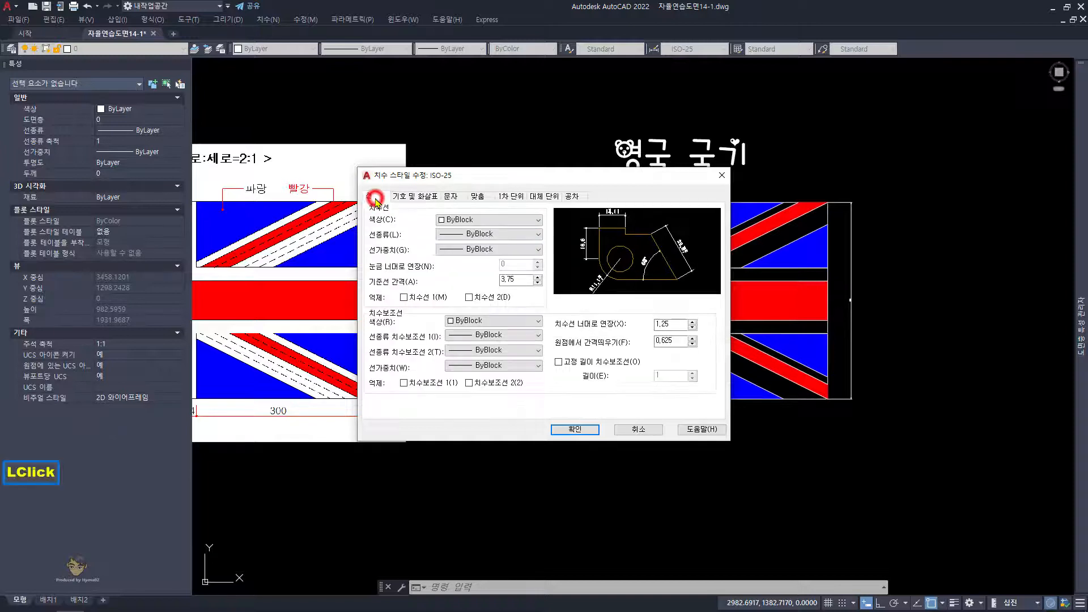
left_click(499, 220)
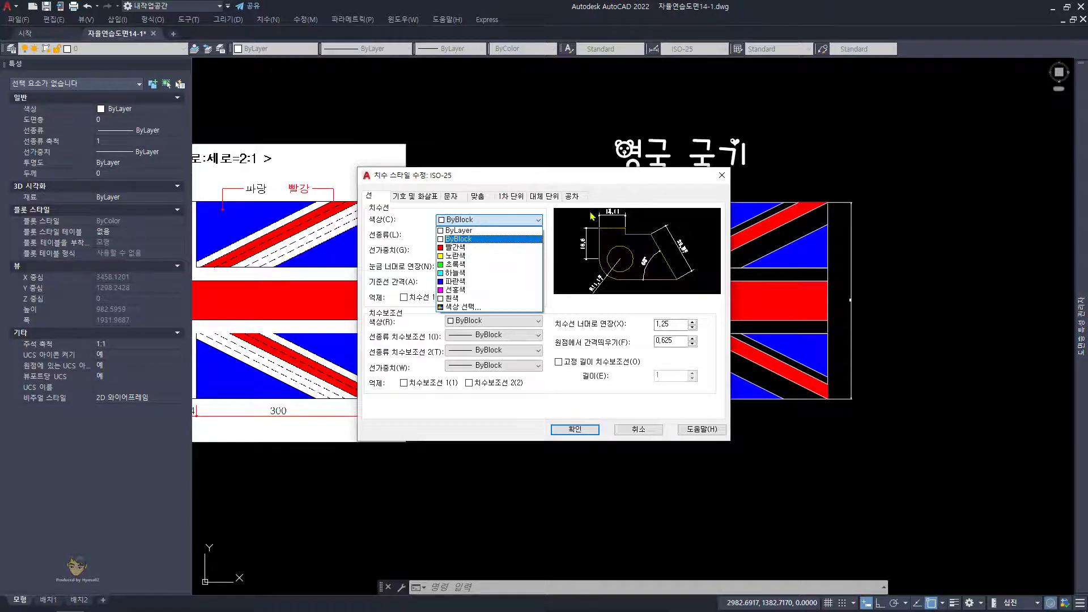
left_click(497, 250)
left_click(493, 320)
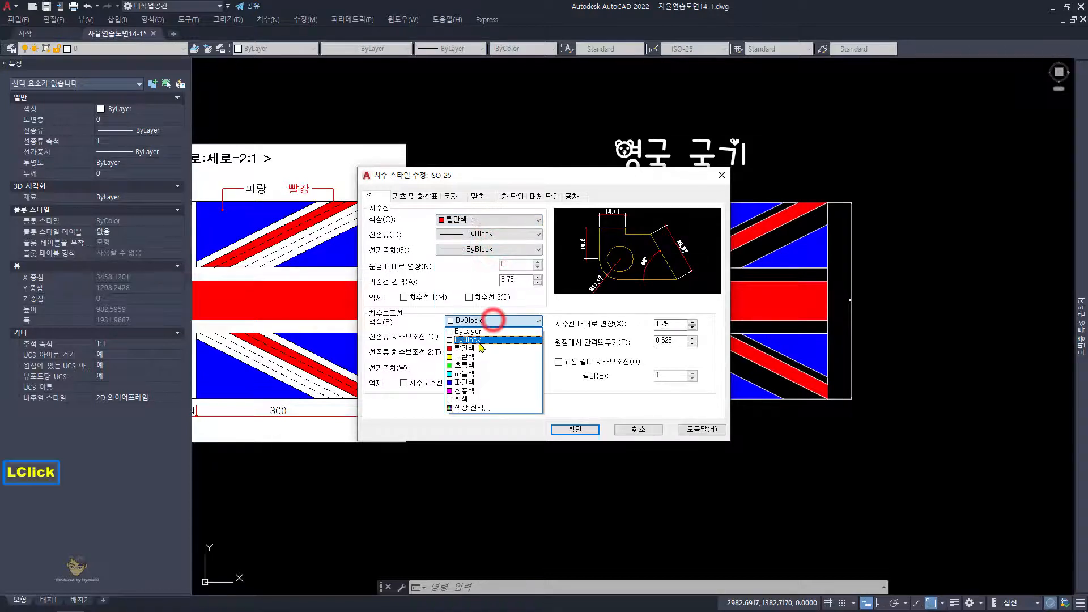
left_click(480, 348)
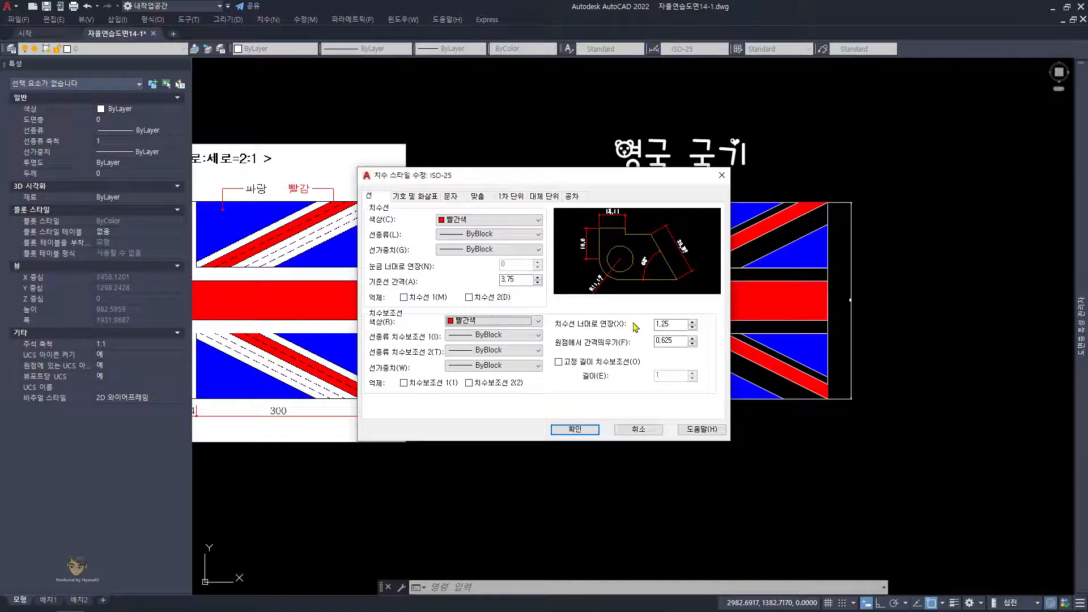
Step: Review the text, line and arrow settings of the ISO-25 style, set its overall scale to 10 and apply the changes
left_click(451, 197)
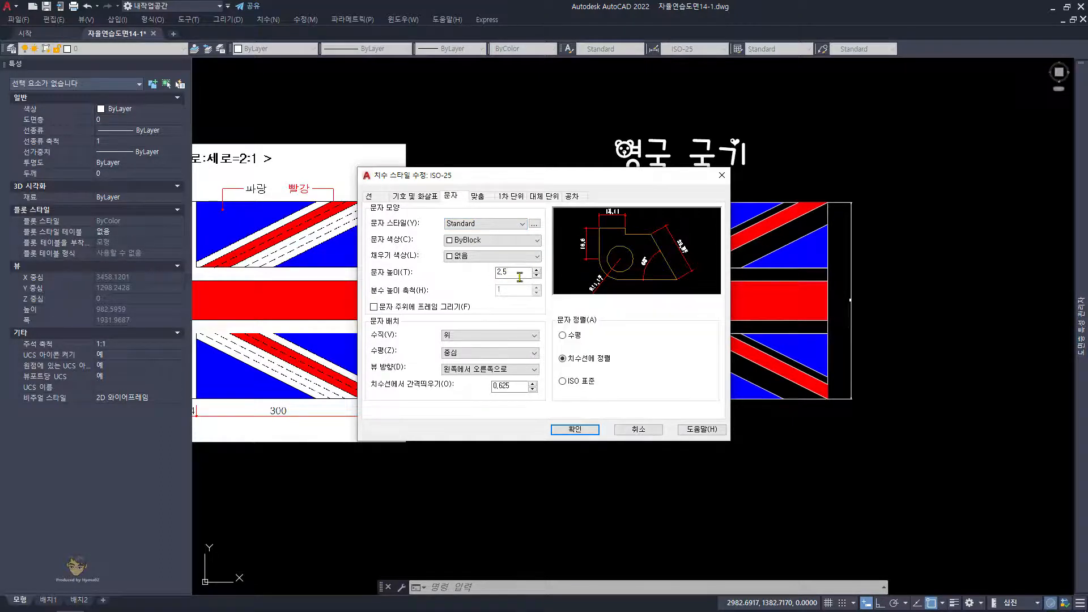
left_click(479, 196)
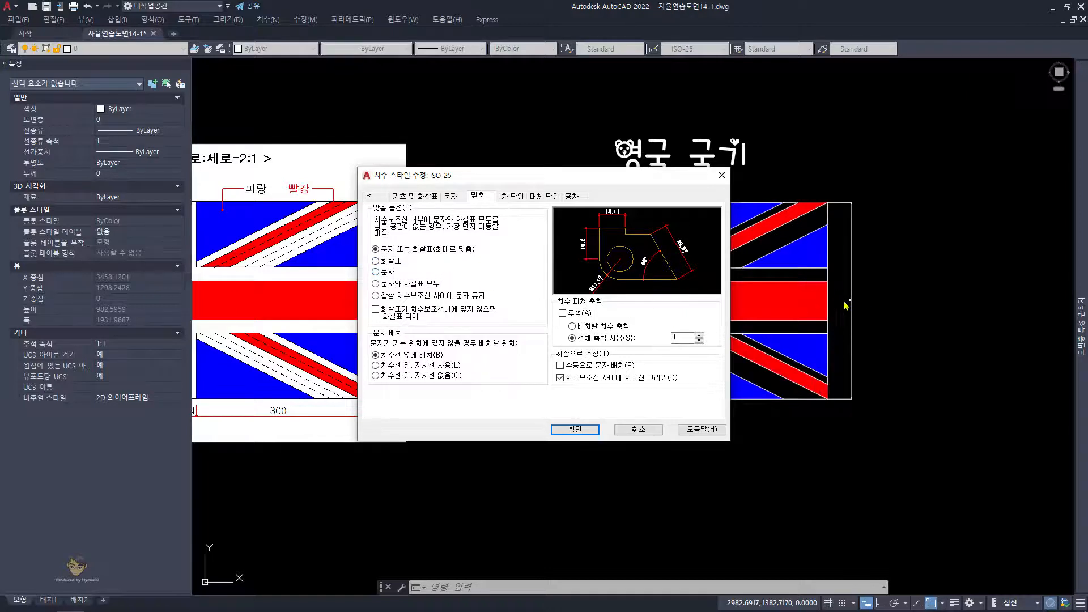
left_click(376, 196)
left_click(419, 197)
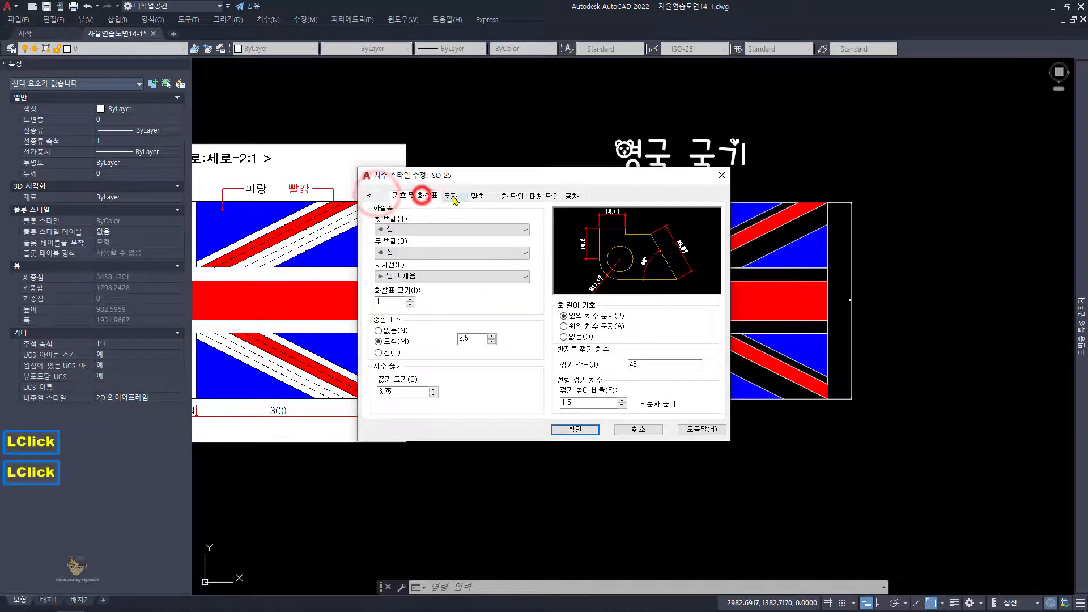
double_click(452, 196)
left_click(478, 195)
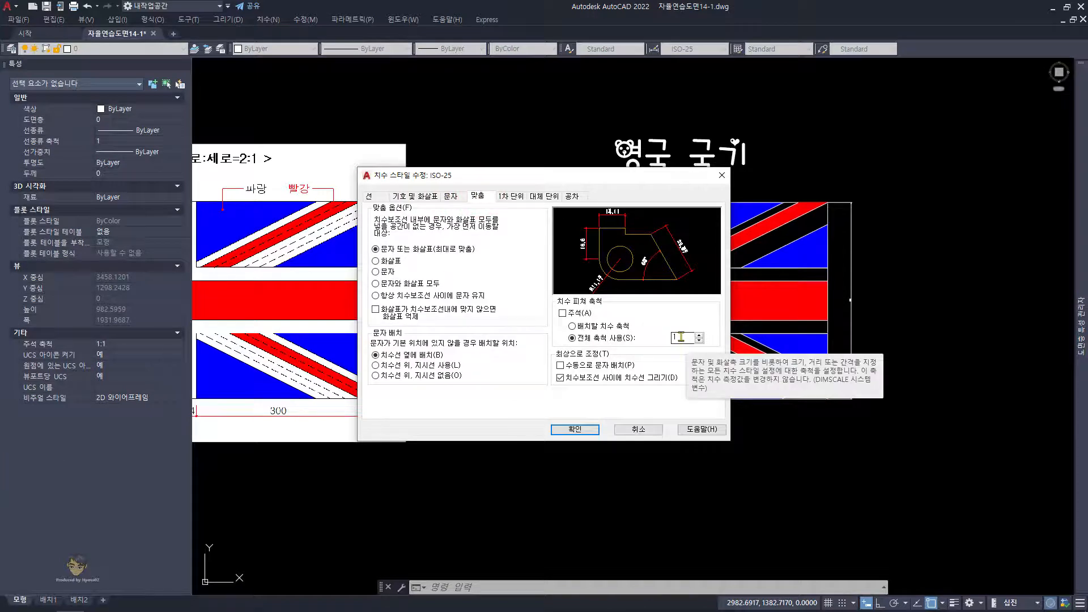
left_click(451, 197)
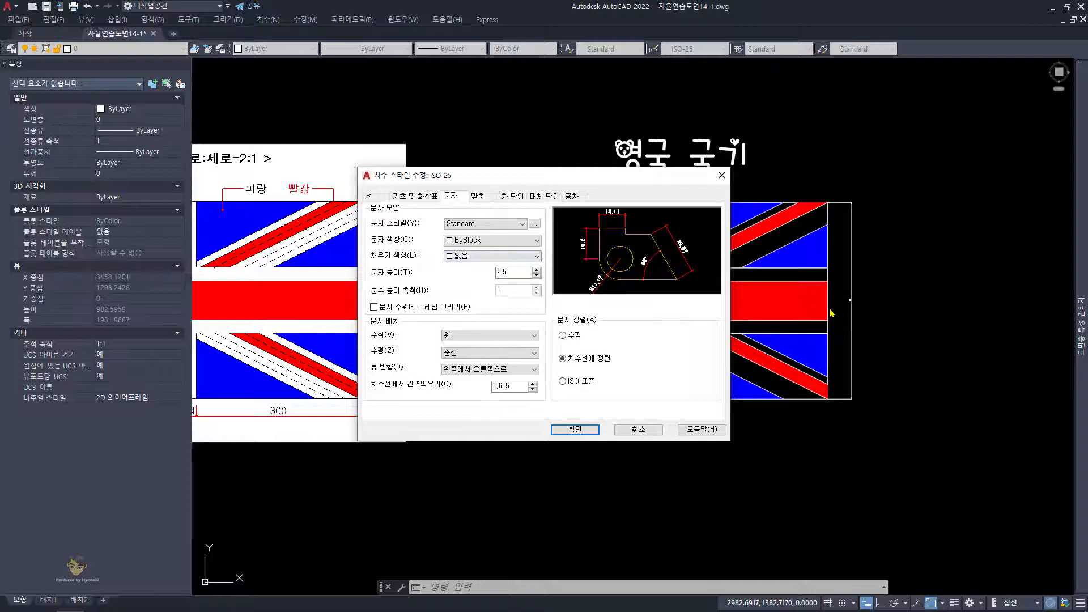
left_click(477, 195)
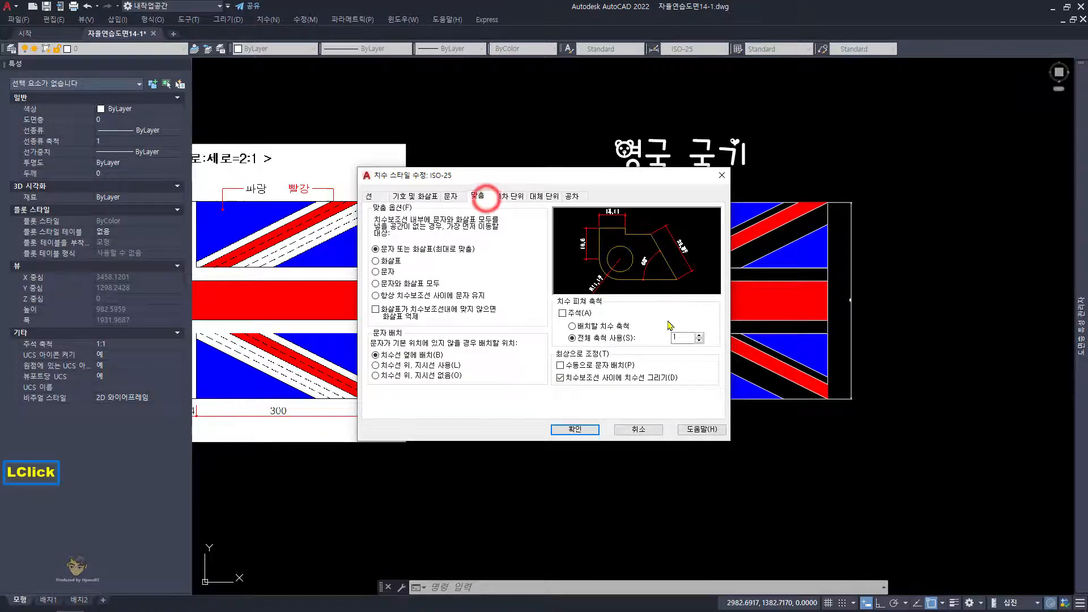
left_click(683, 338)
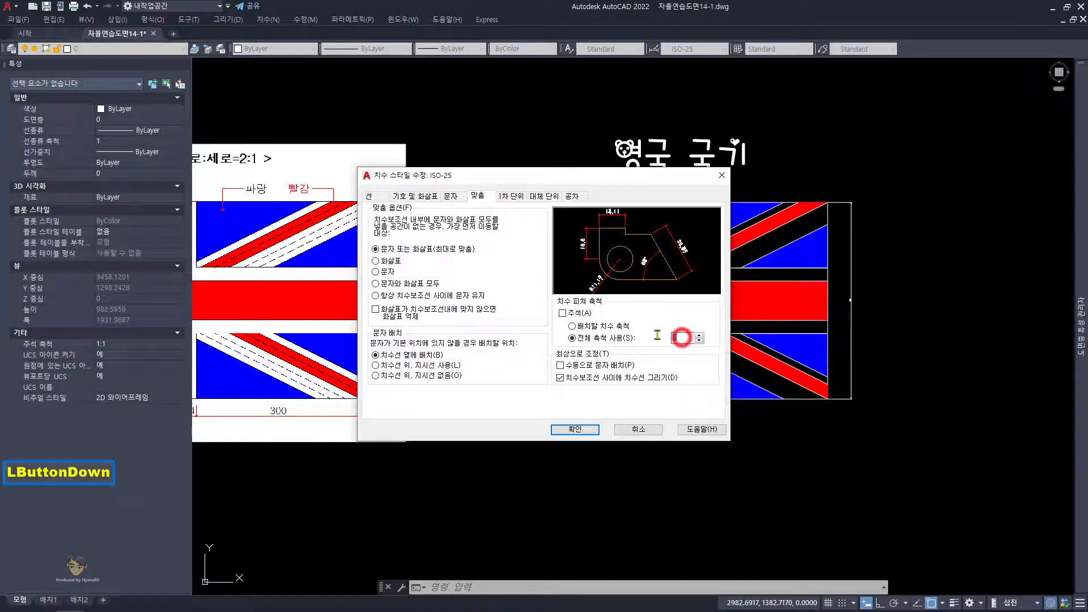
type("10")
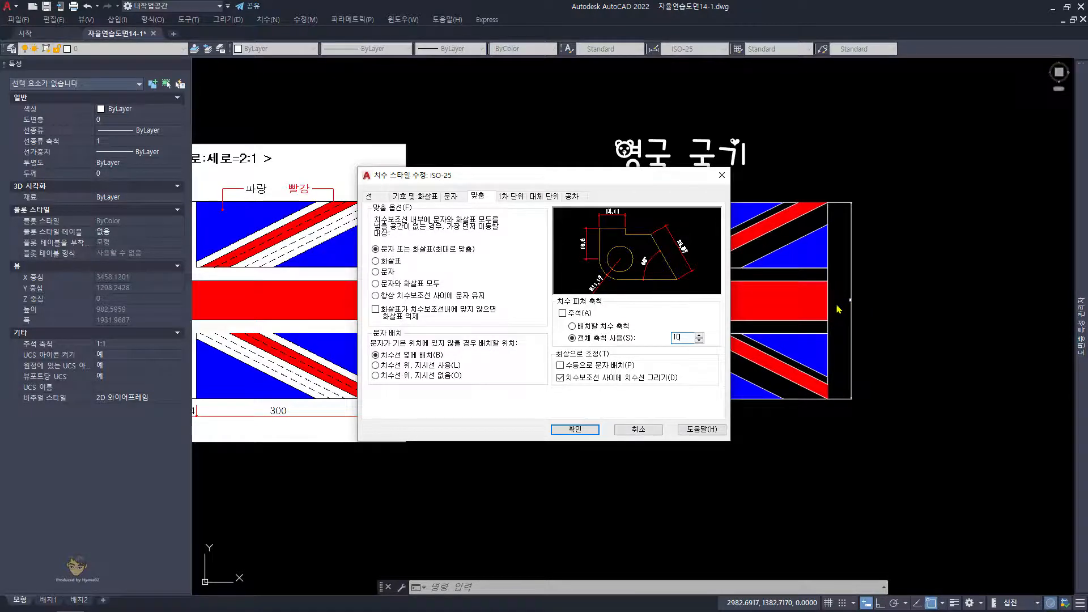
left_click(576, 430)
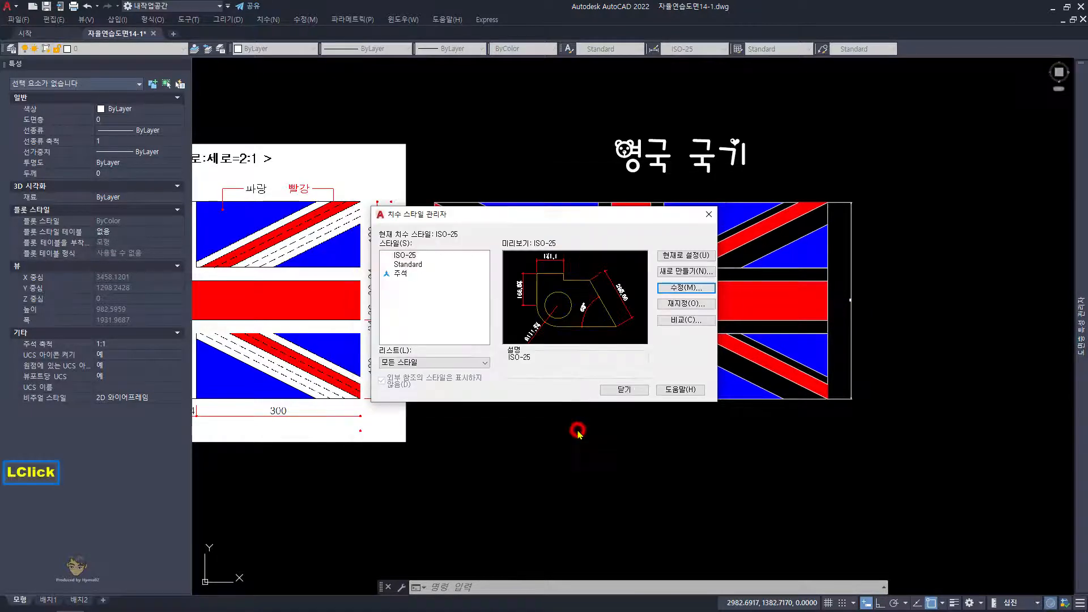
left_click(623, 393)
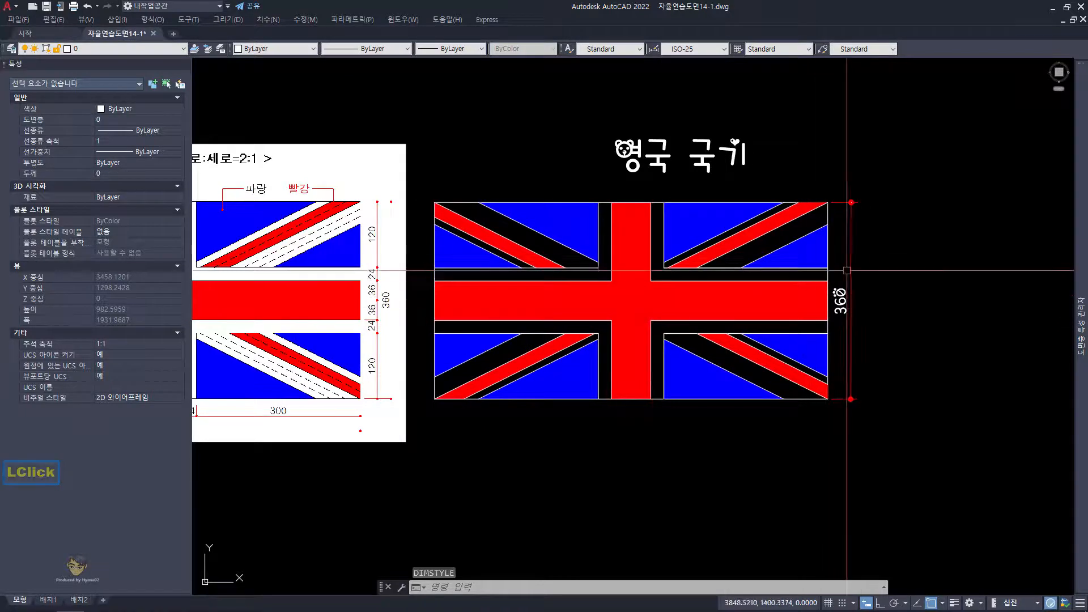
Step: Add a linear dimension above the flag from its upper-left corner to where the upper-left blue triangle begins on the top edge
scroll(849, 273, "up", 2)
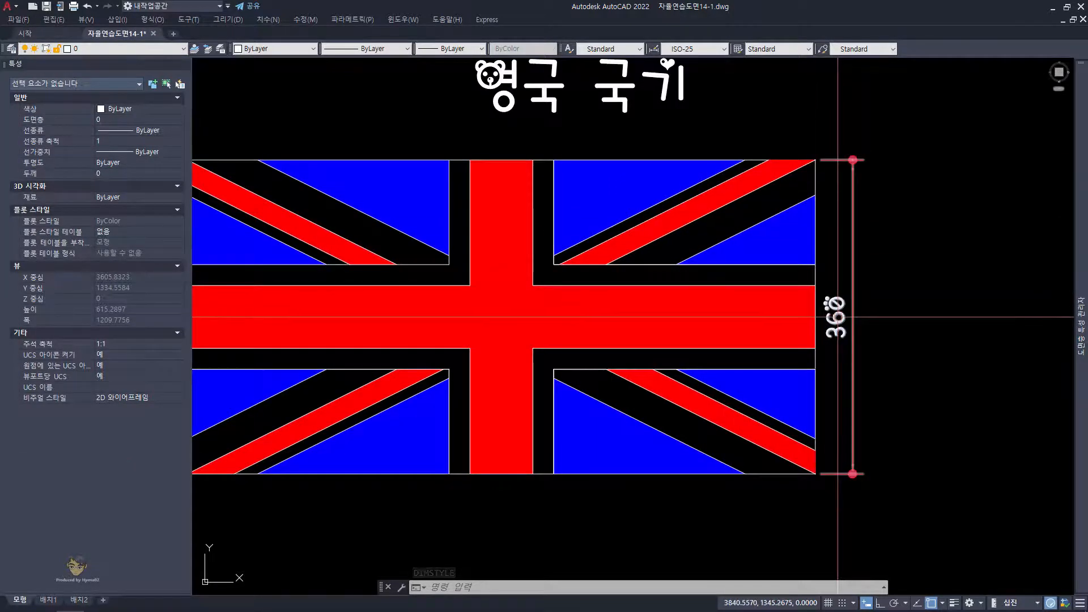
scroll(834, 311, "down", 2)
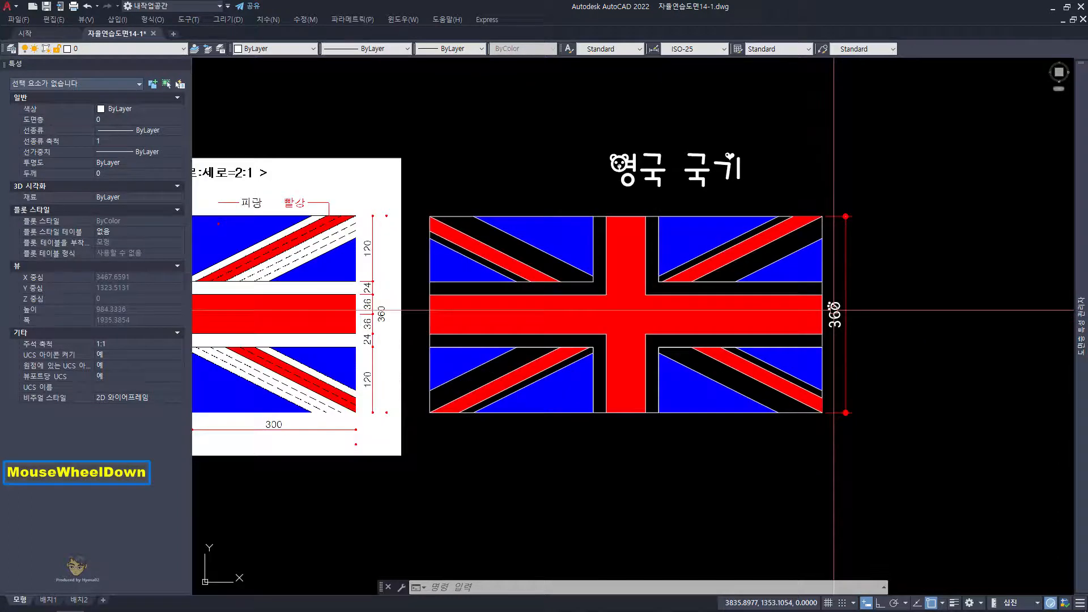
middle_click(765, 313)
type("d")
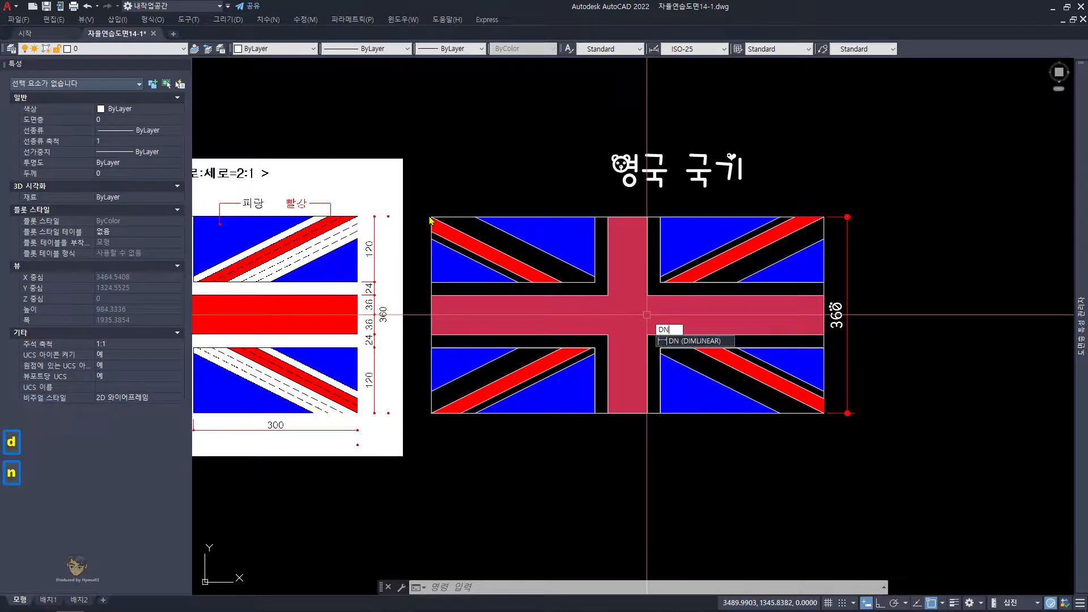
key("space")
left_click(432, 217)
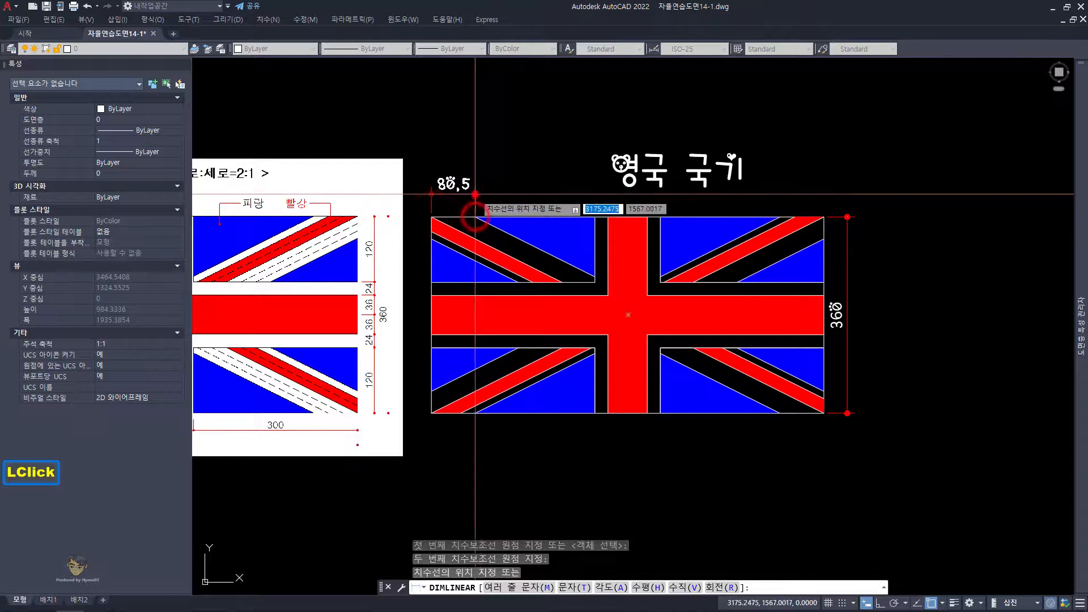
left_click(476, 194)
Step: Dimension the blue triangle's top edge and the adjoining border strip of the vertical cross, in line with the first horizontal dimension
key("space")
left_click(475, 218)
left_click(595, 217)
left_click(457, 194)
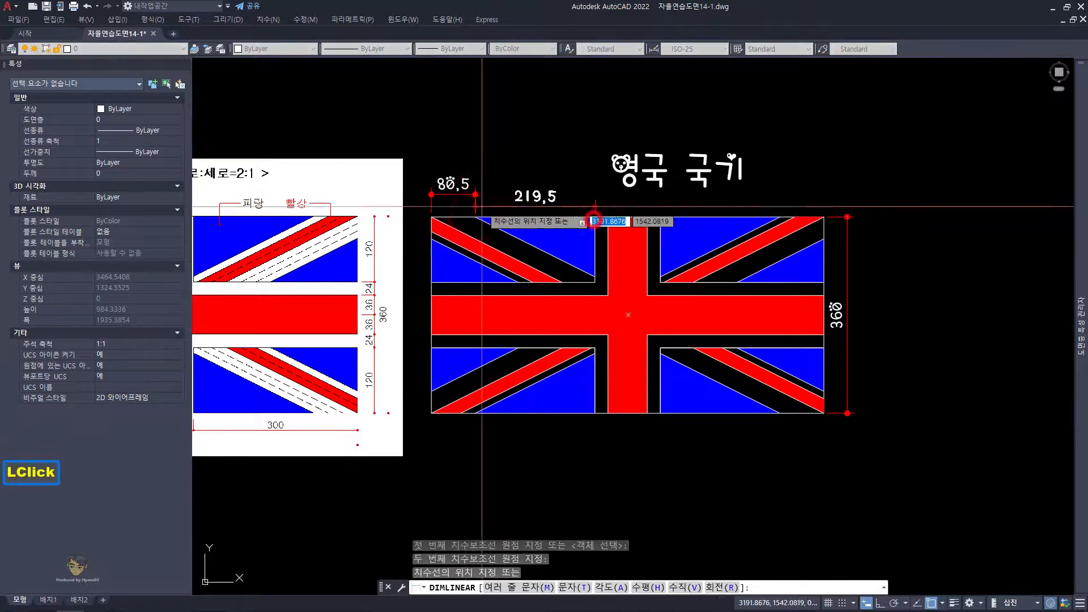
key("space")
left_click(595, 217)
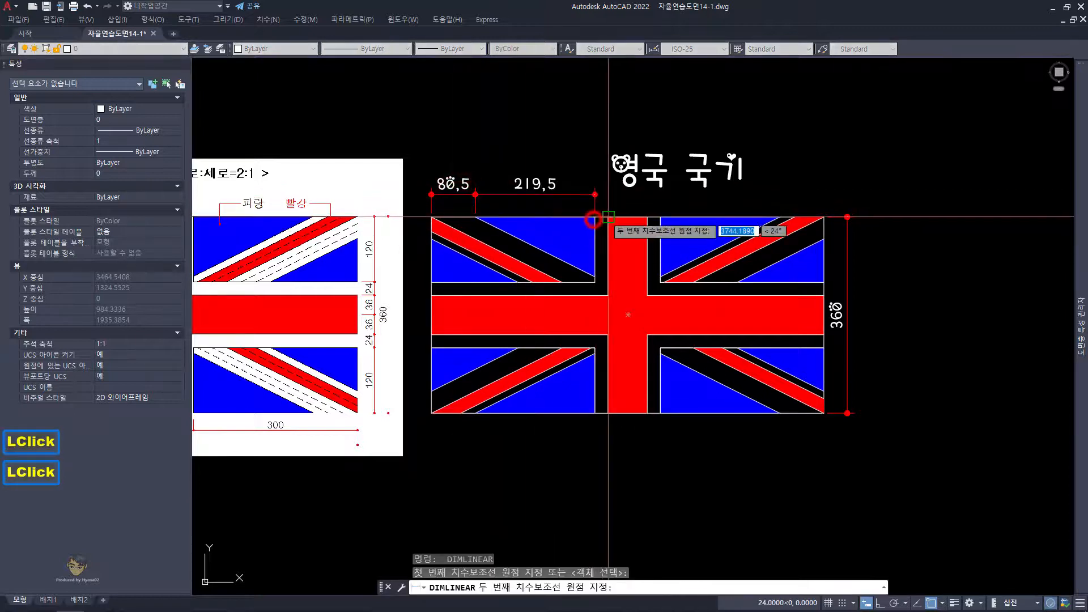
left_click(609, 217)
left_click(574, 195)
Step: Dimension half of the red vertical band's width, from its right edge to the flag's top midpoint, in line with the other horizontal dimensions
key("space")
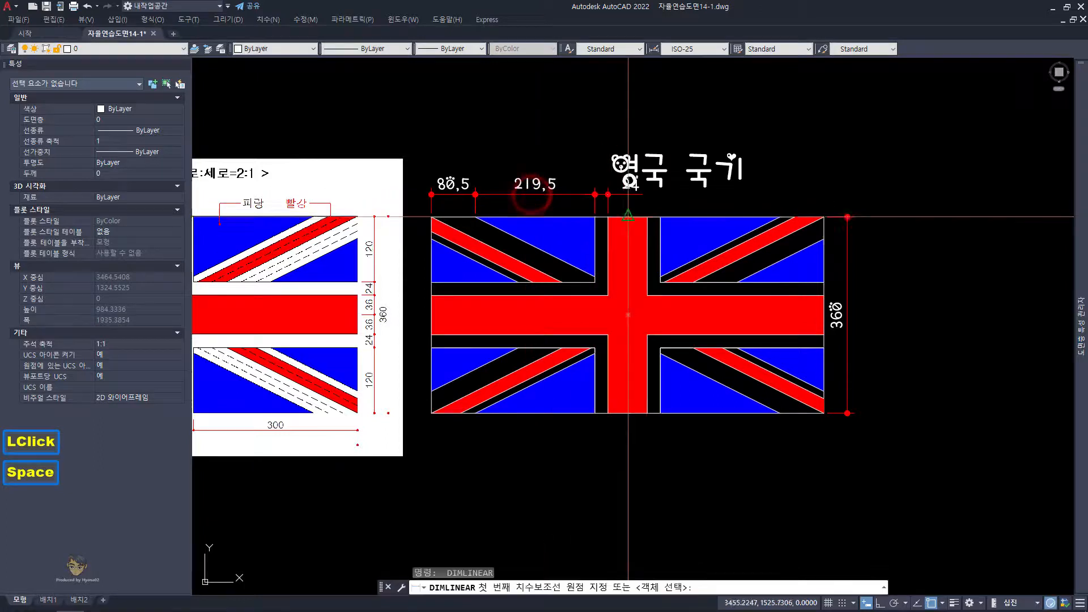
left_click(647, 218)
left_click(628, 217)
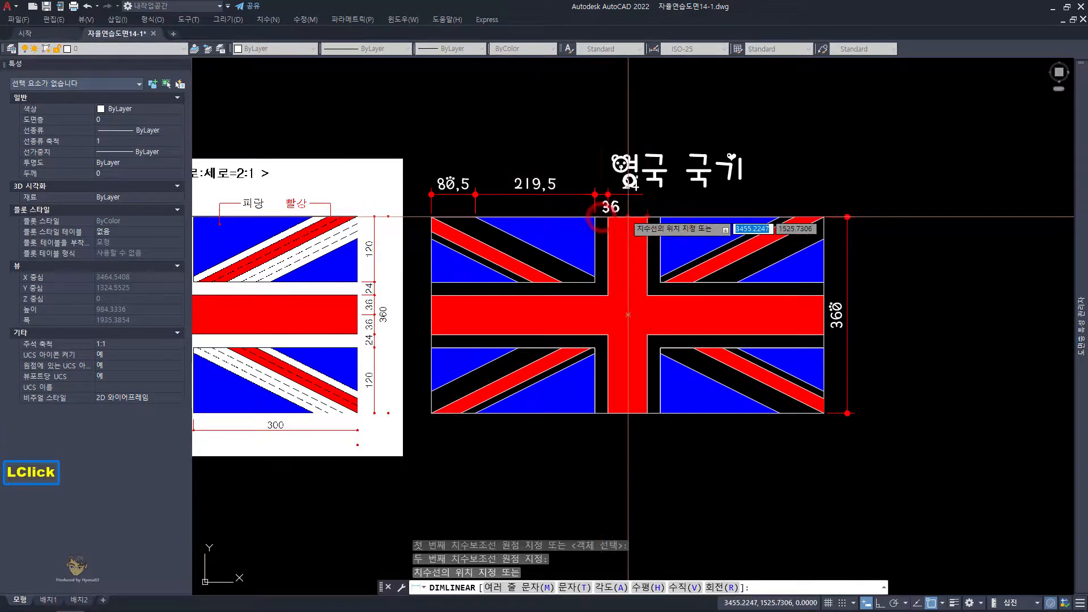
left_click(624, 194)
key("Escape")
left_click(743, 183)
left_click(772, 195)
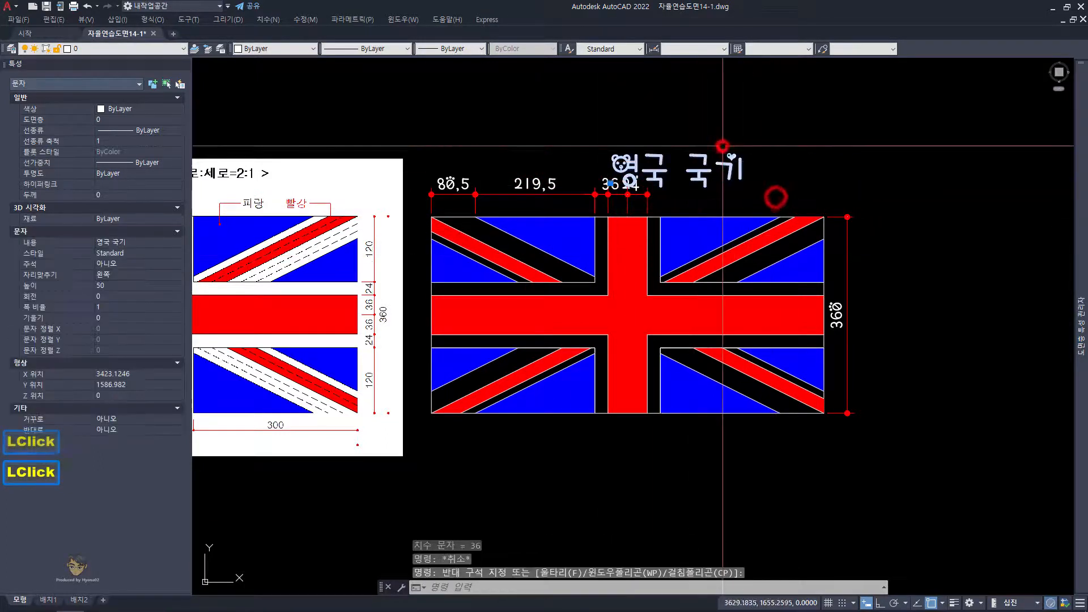
middle_click_drag(720, 166, 714, 187)
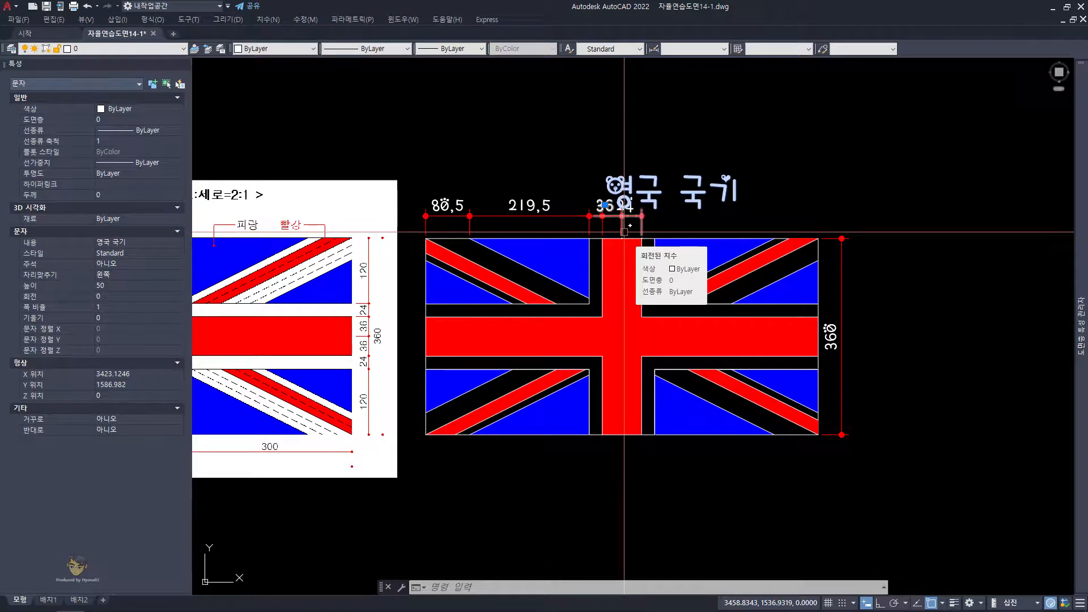
key("Escape")
key("Escape")
key("Escape")
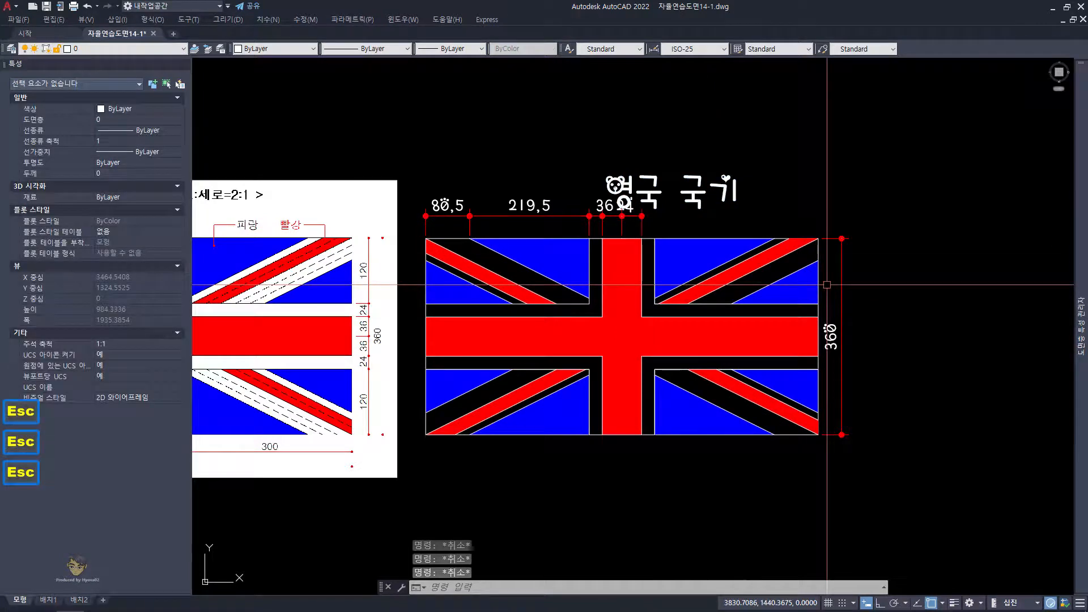
Step: Add the multiline text "자율 연습도면" in a text box to the right of the flag's height dimension
type("mt")
key("space")
left_click(866, 230)
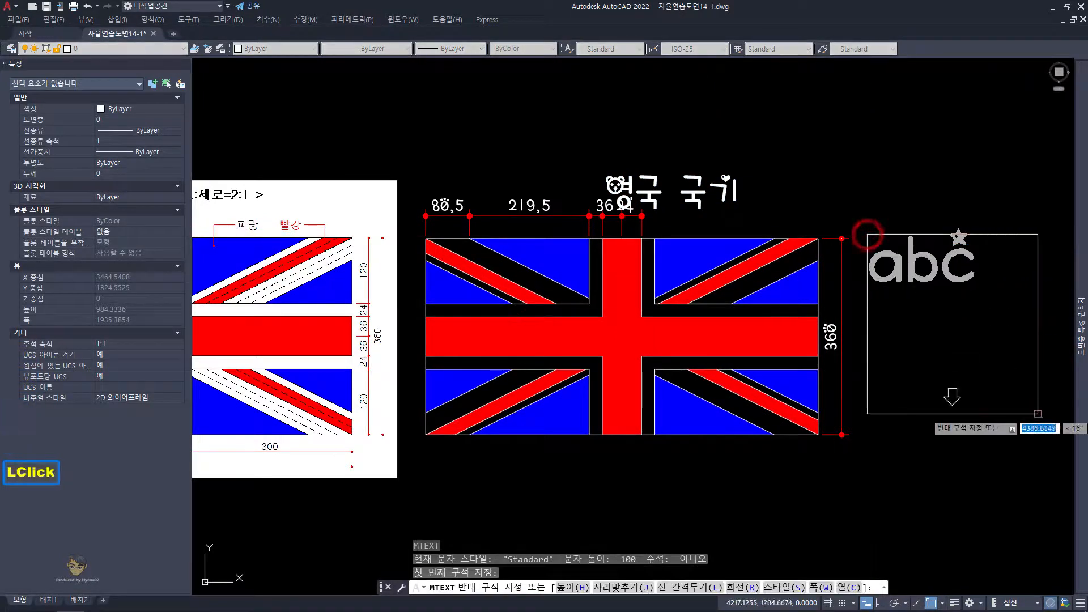
left_click(1039, 442)
key("Hangul")
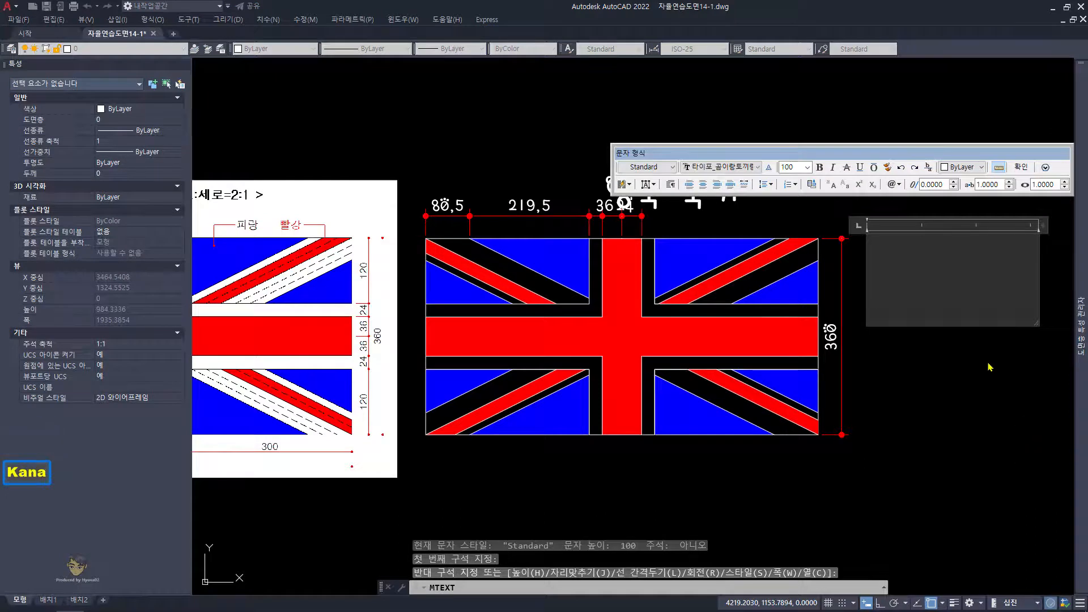
type("자율 연습도면")
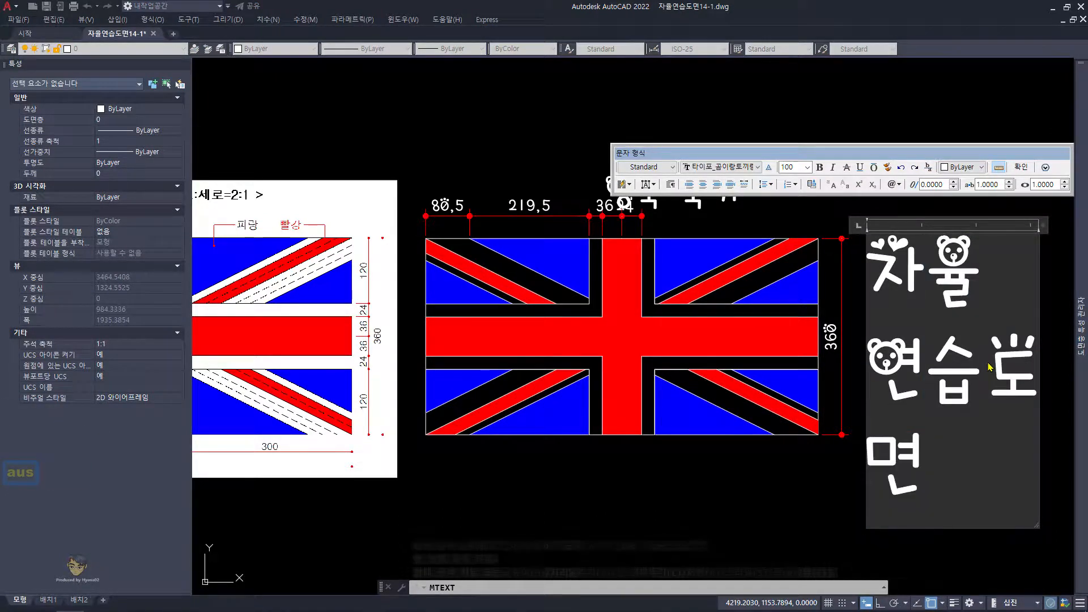
key("ctrl+Return")
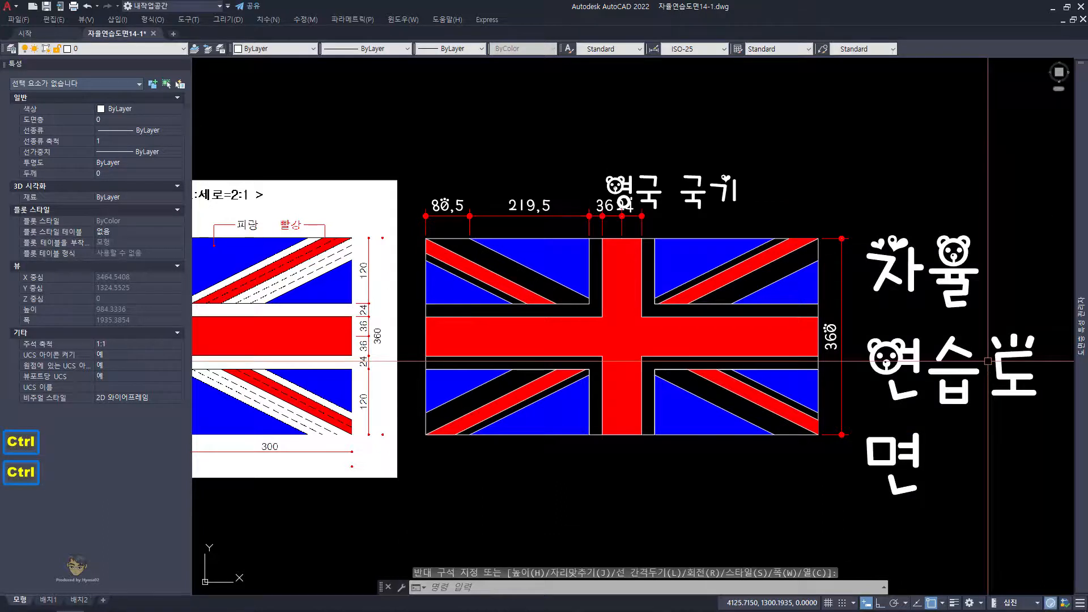